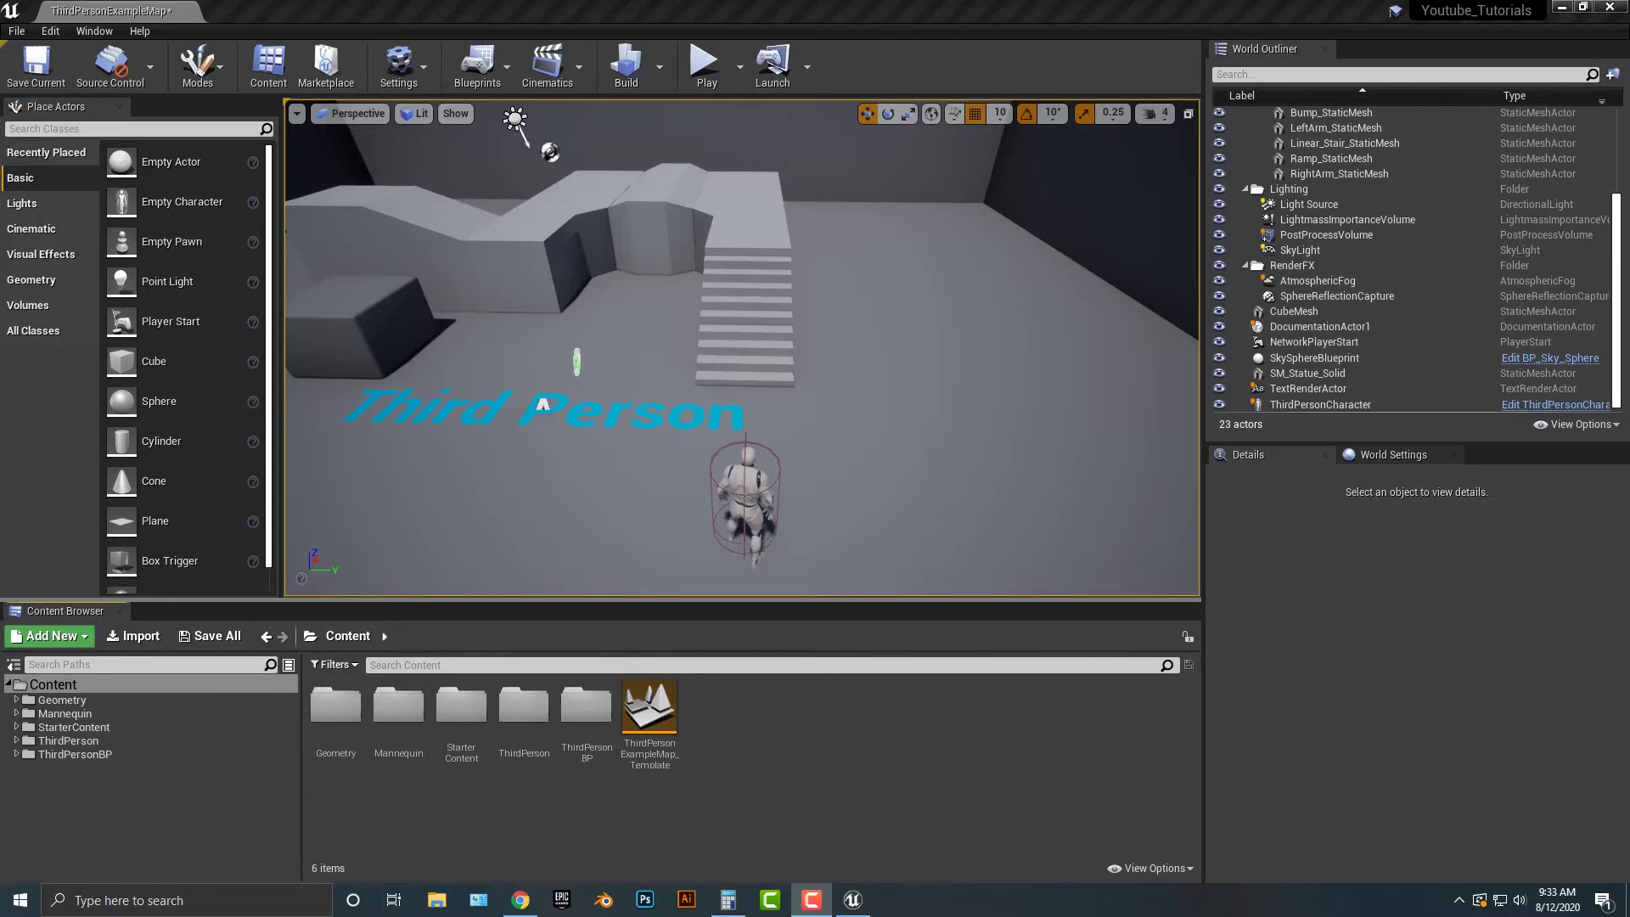
Create an Actor-based Blueprint Class in the Content folder and name it Statue
{"action": "right_click_drag", "start_coordinate": [742, 348], "coordinate": [700, 374]}
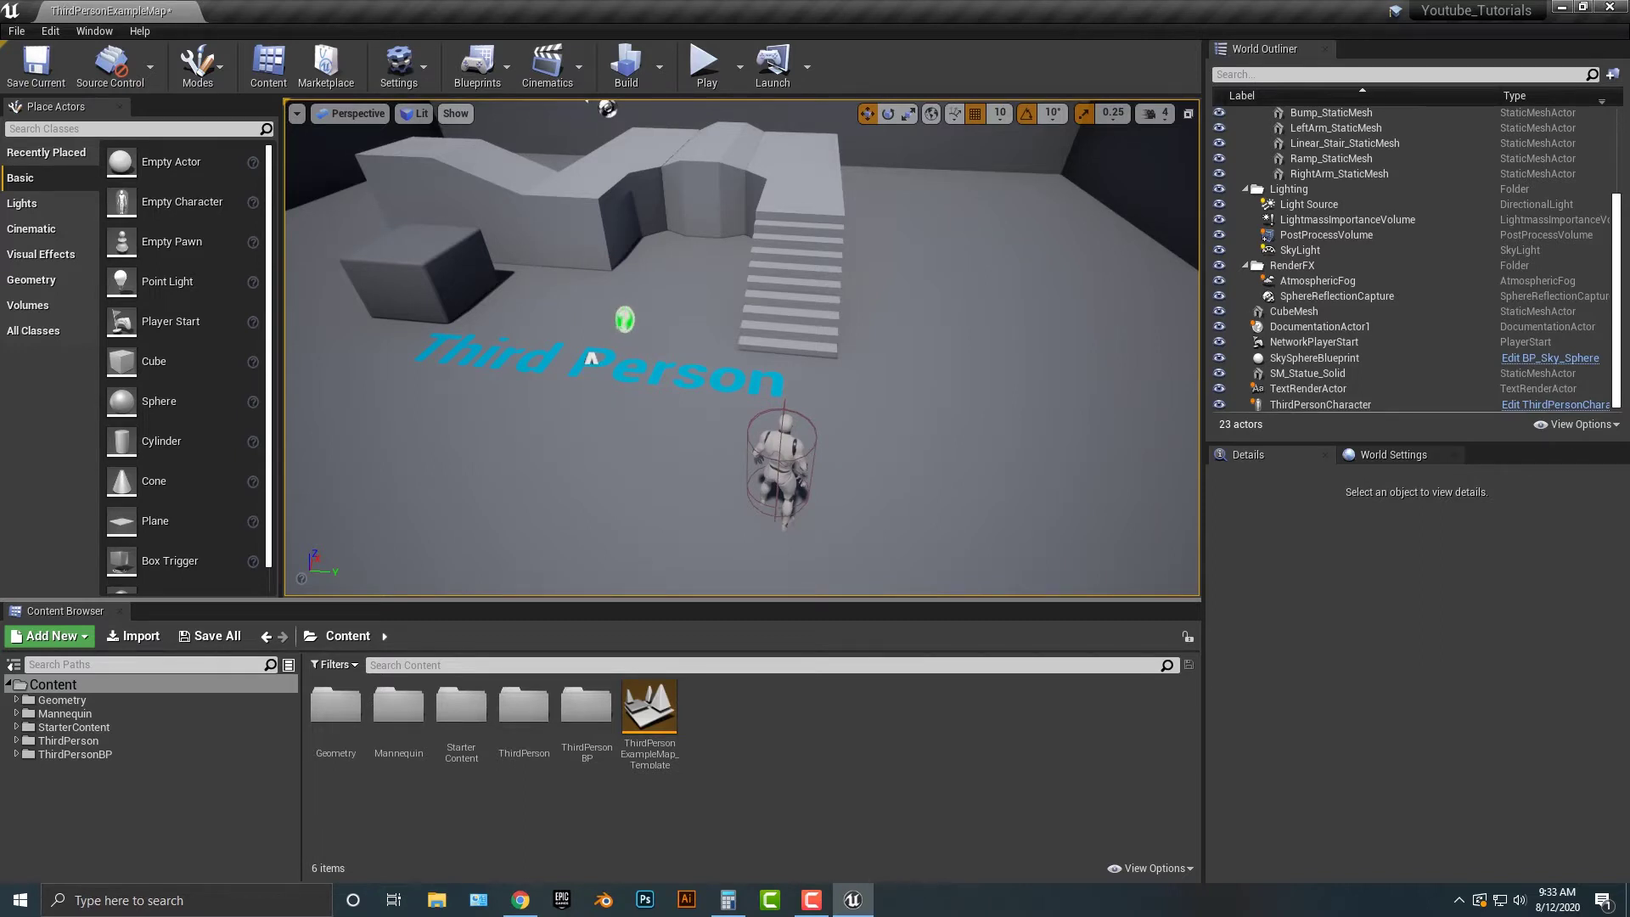
{"action": "right_click", "coordinate": [764, 723]}
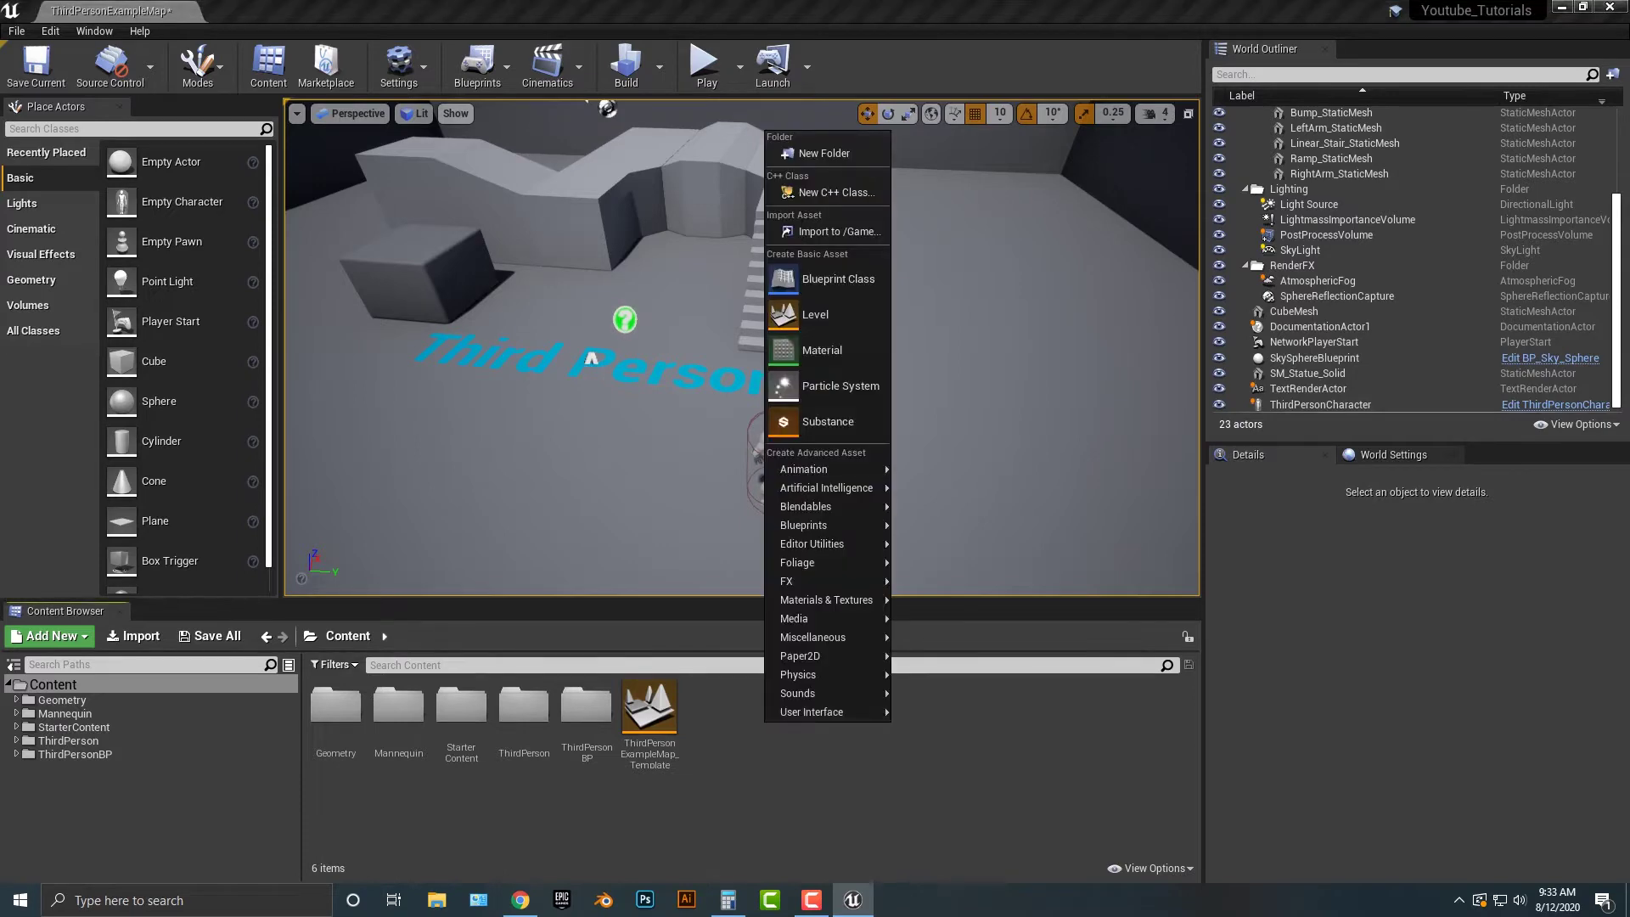
{"action": "left_click", "coordinate": [828, 279]}
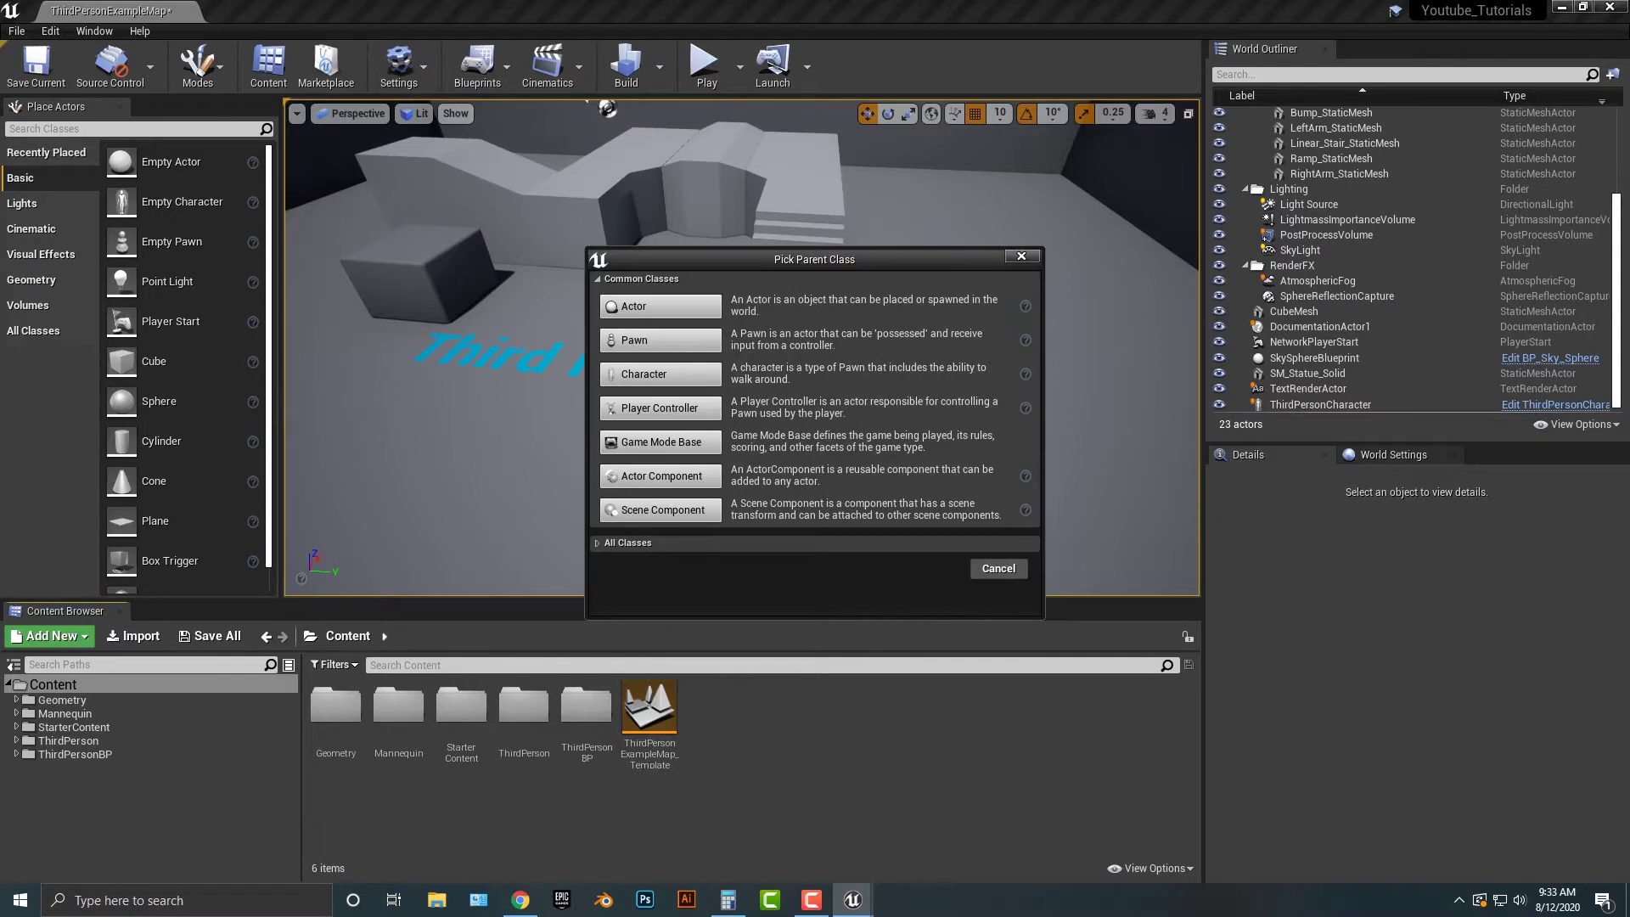
{"action": "left_click", "coordinate": [661, 306]}
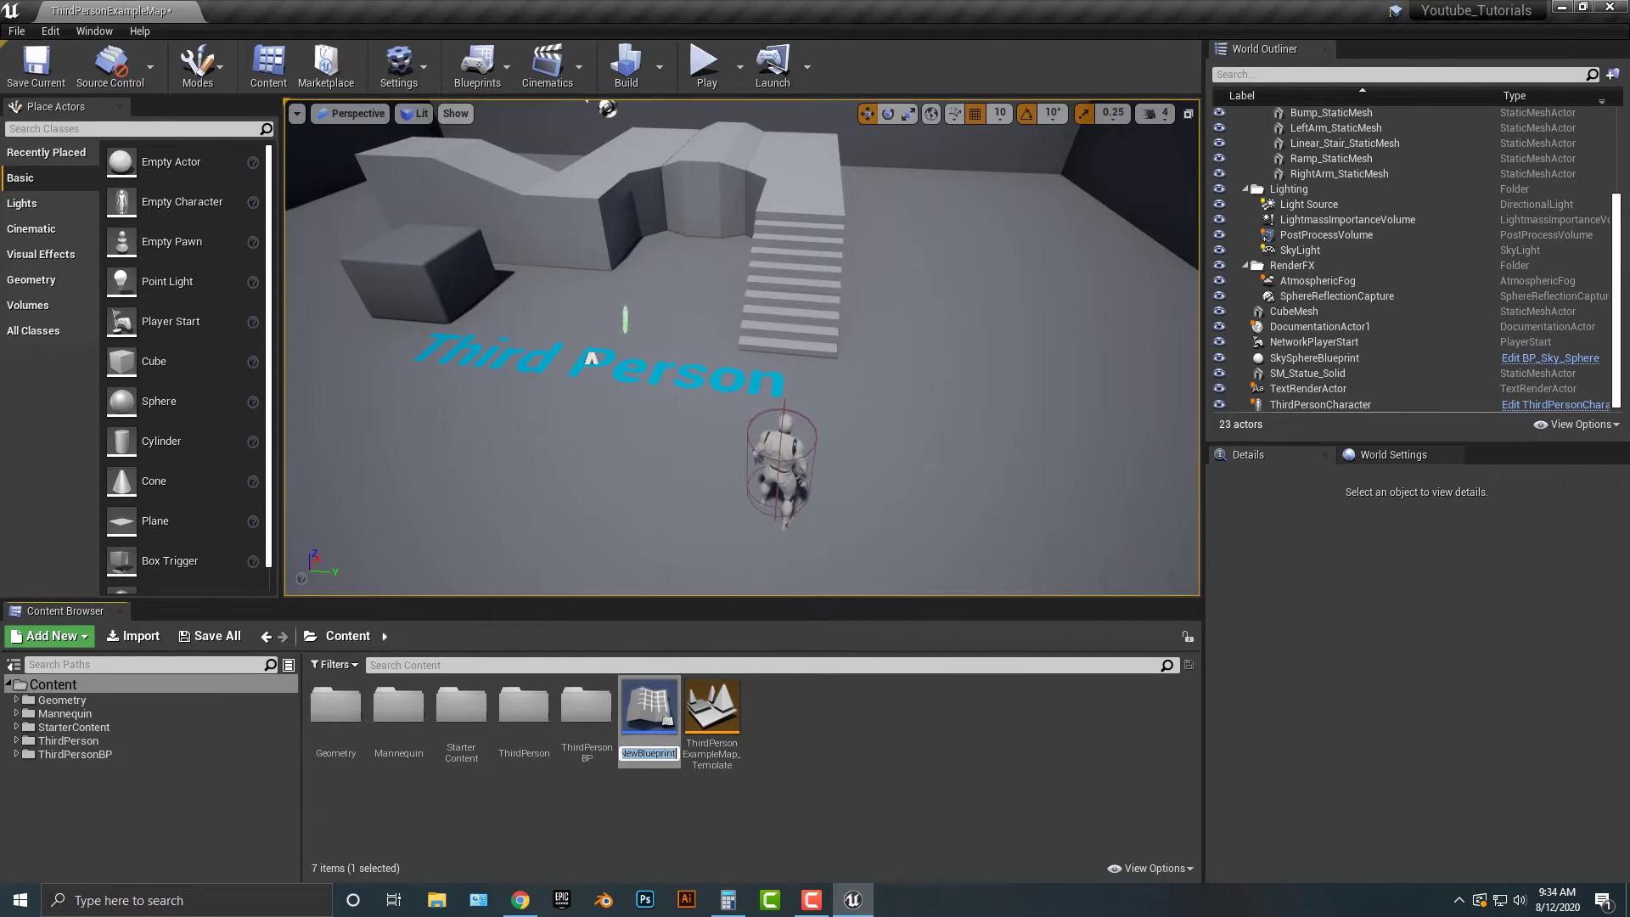
{"action": "type", "text": "Statue"}
{"action": "key", "text": "Return"}
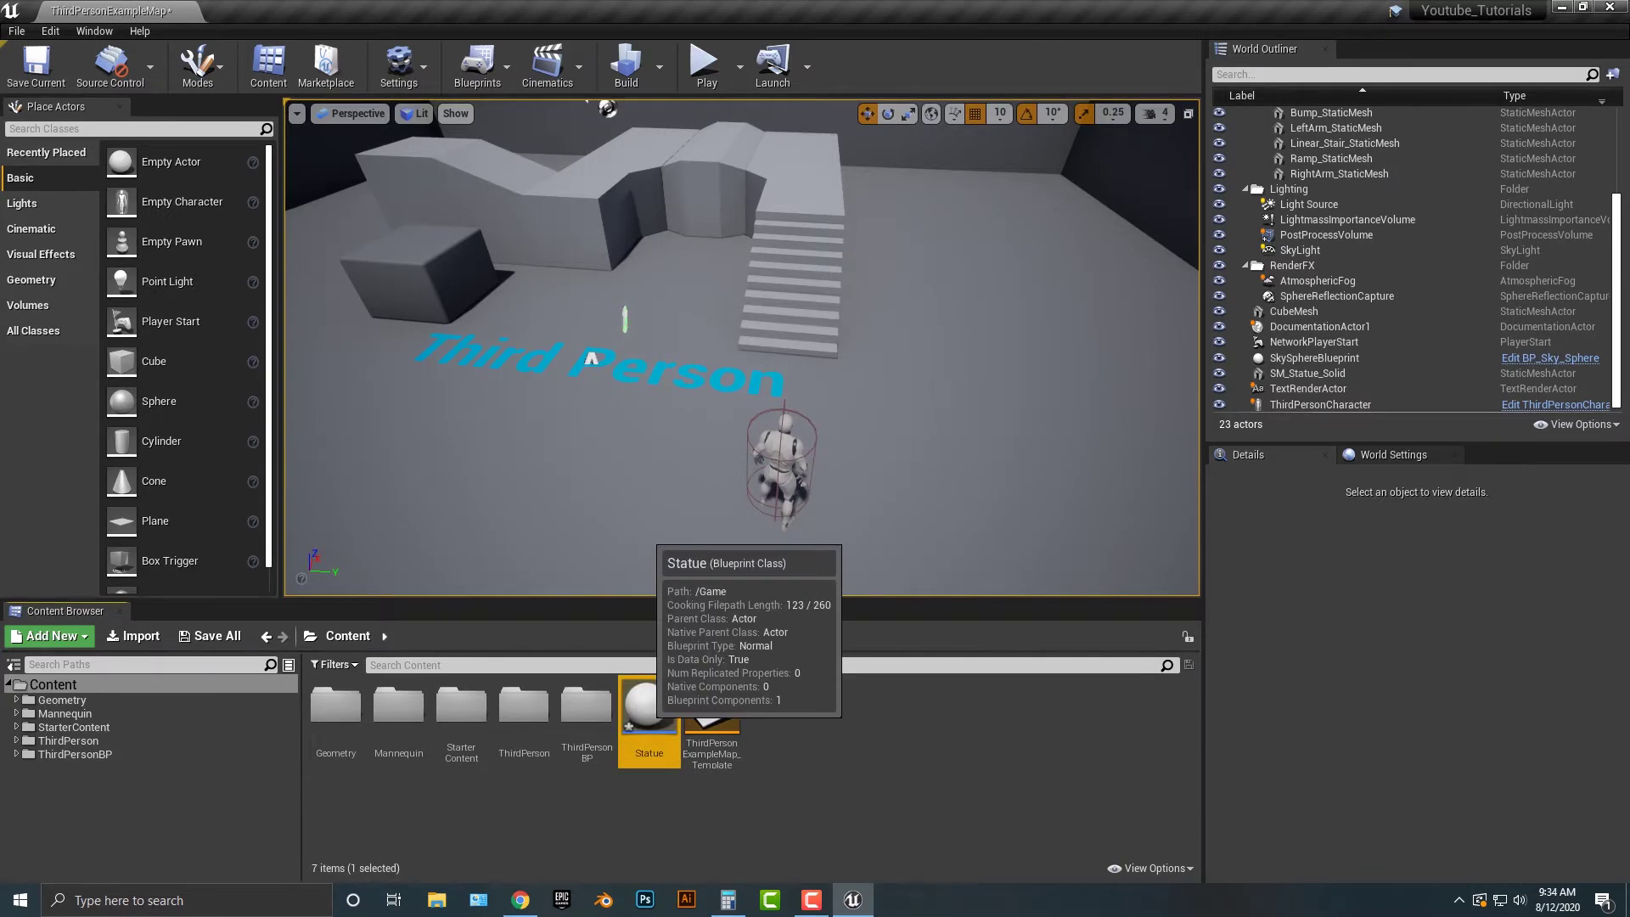
Open the Statue blueprint and add a Static Mesh component to it
{"action": "double_click", "coordinate": [649, 705]}
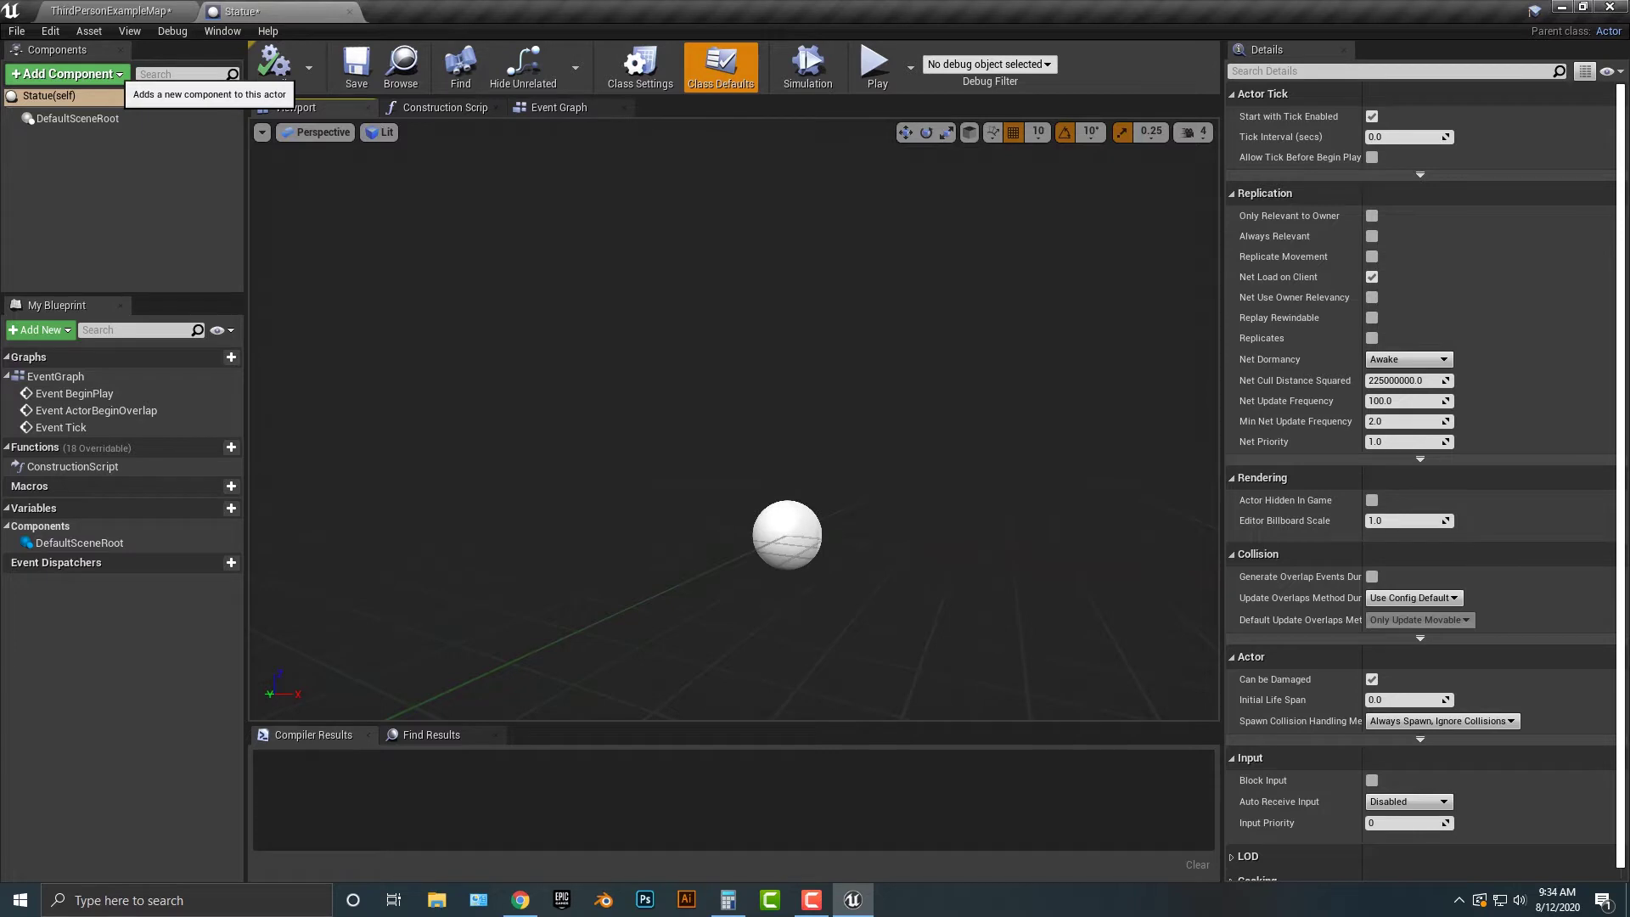
{"action": "left_click", "coordinate": [68, 74]}
{"action": "type", "text": "stat"}
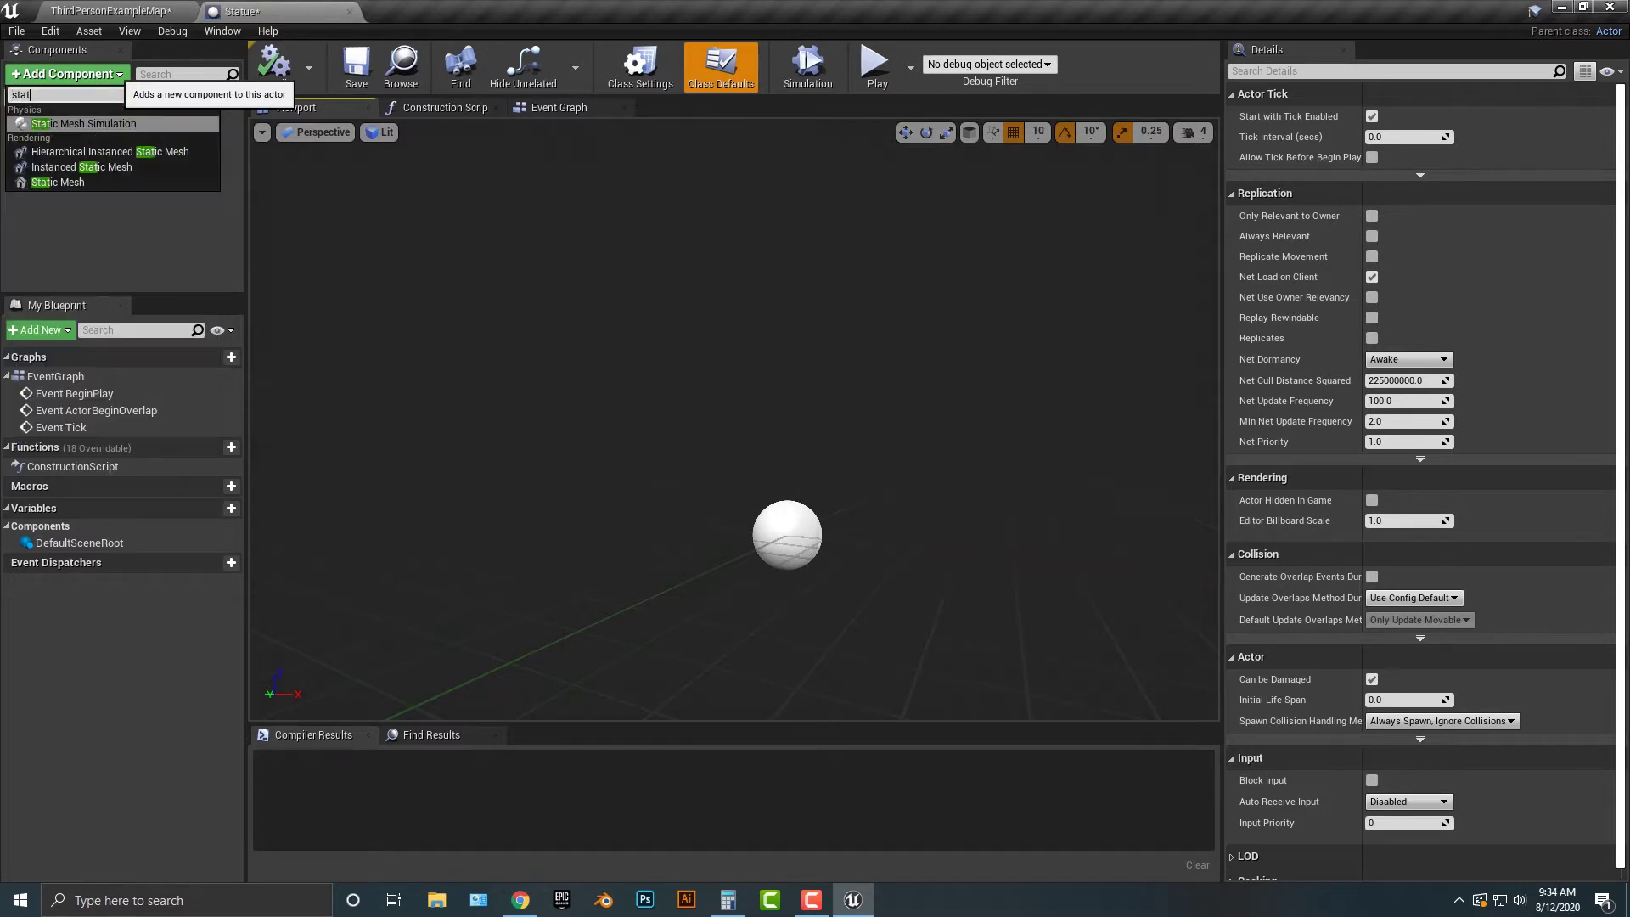
{"action": "left_click", "coordinate": [58, 181]}
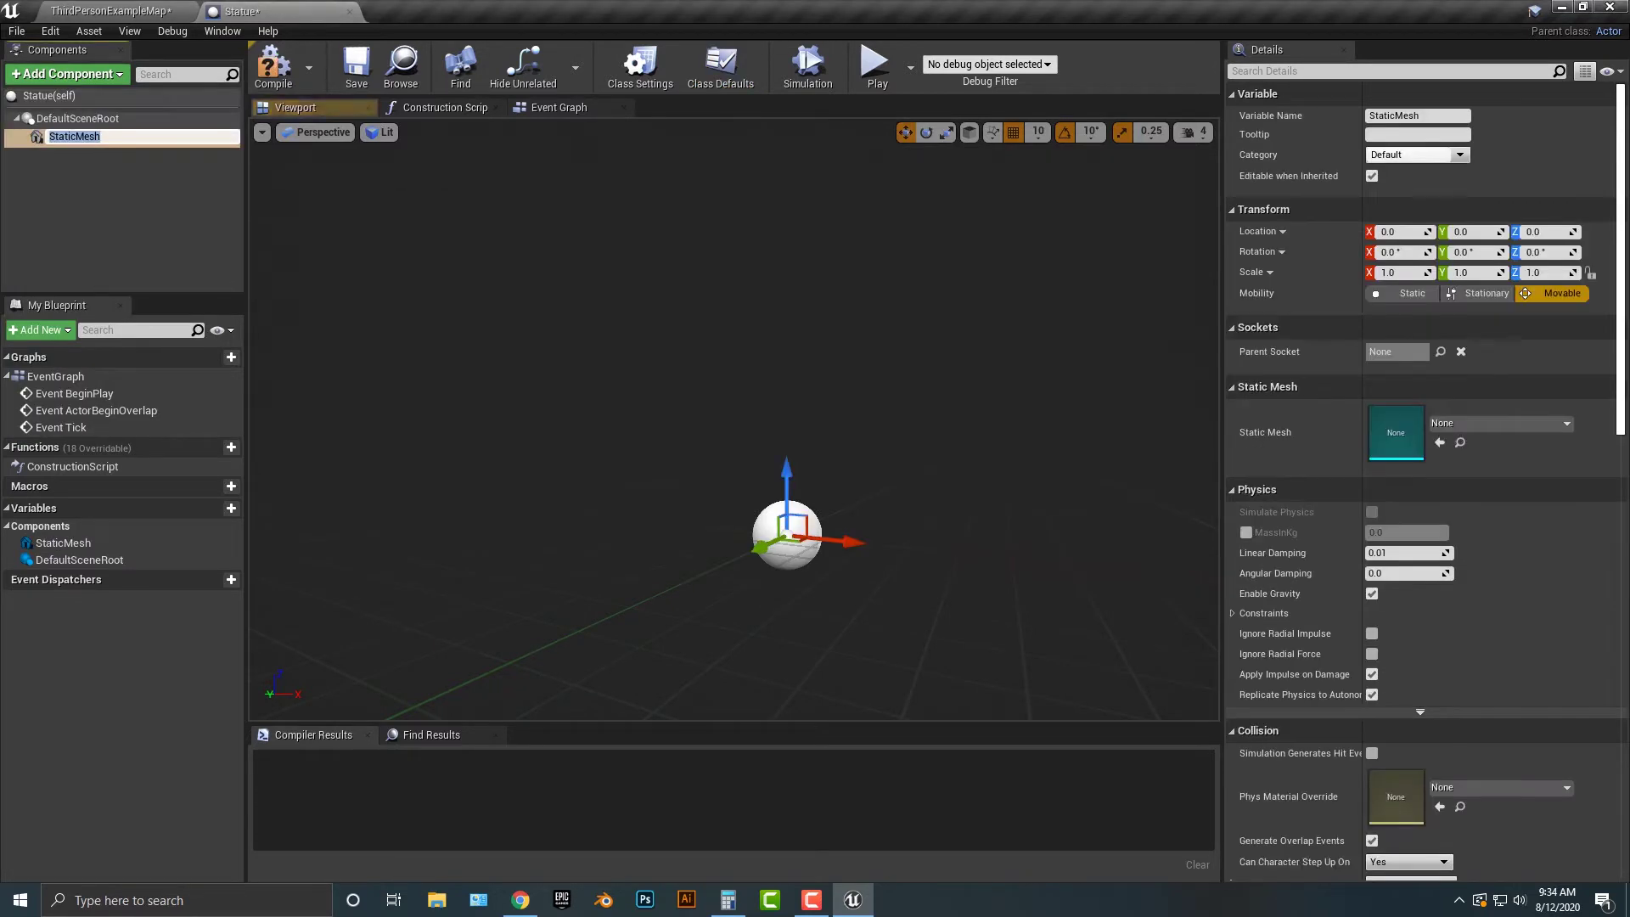
Assign the SM_Statue mesh to the blueprint's Static Mesh component
{"action": "left_click", "coordinate": [1516, 423]}
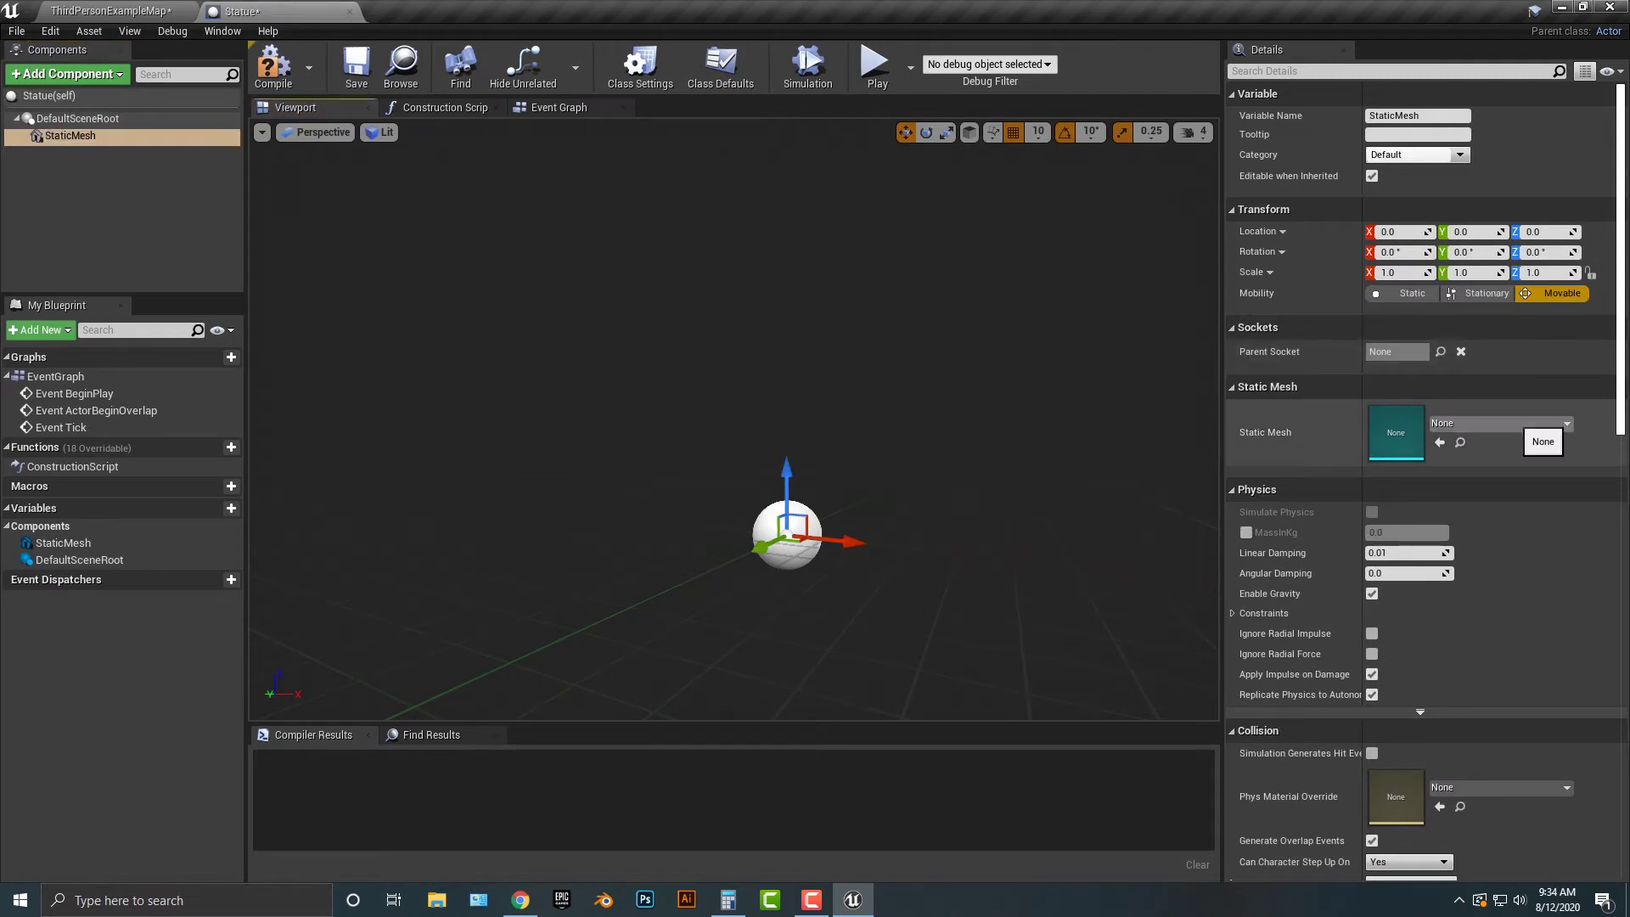
{"action": "left_click", "coordinate": [1529, 423]}
{"action": "type", "text": "statue"}
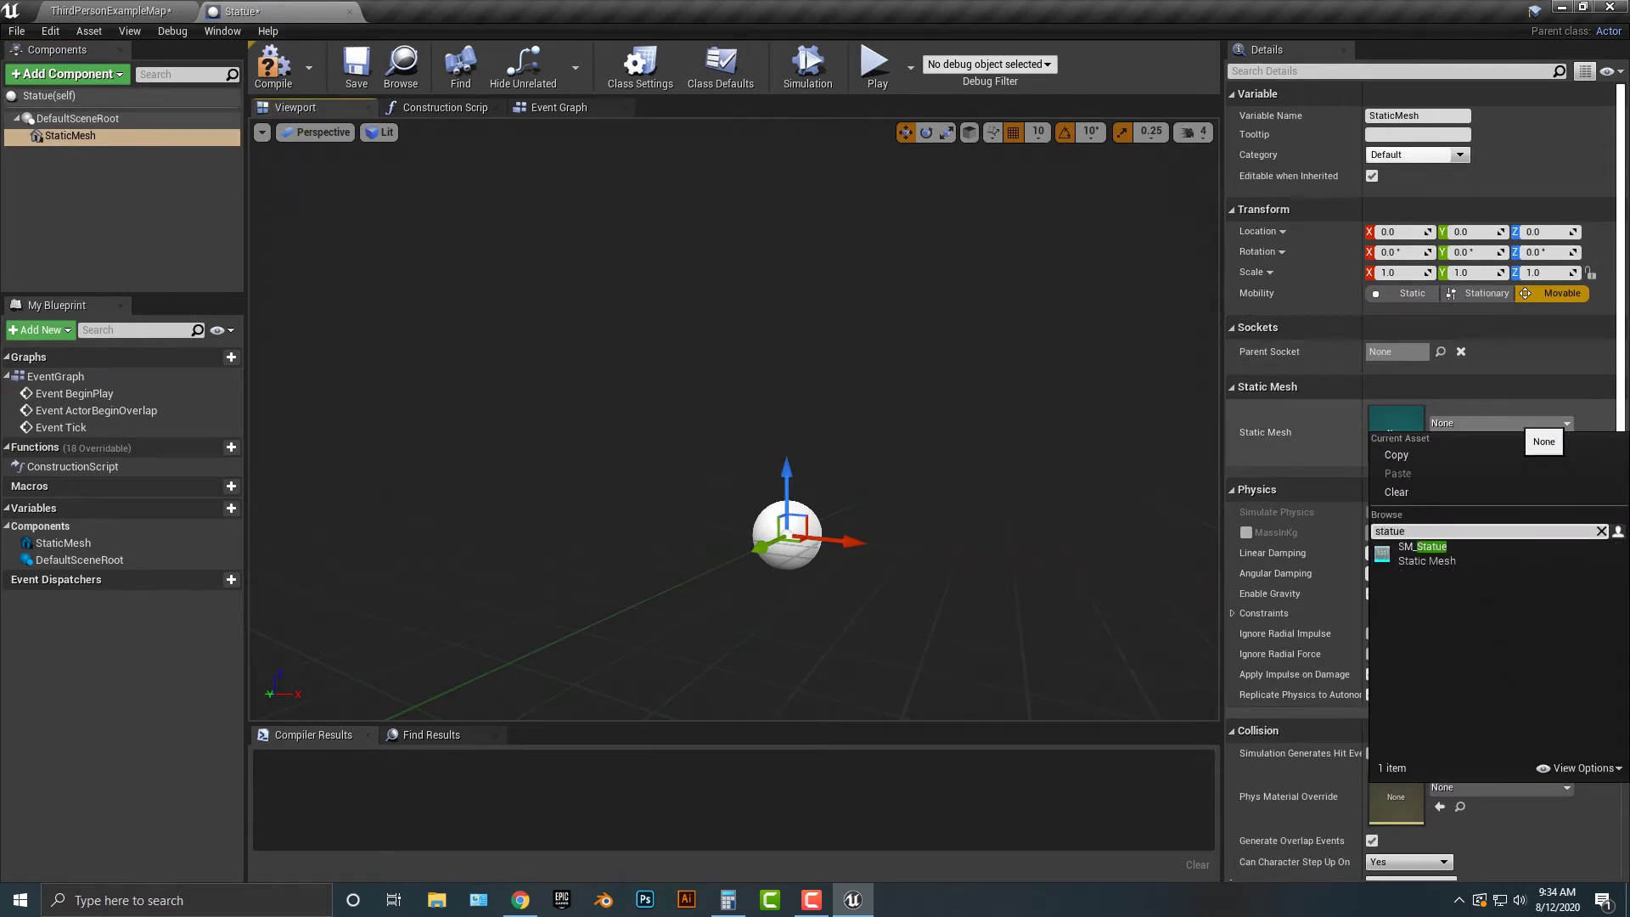
{"action": "key", "text": "Return"}
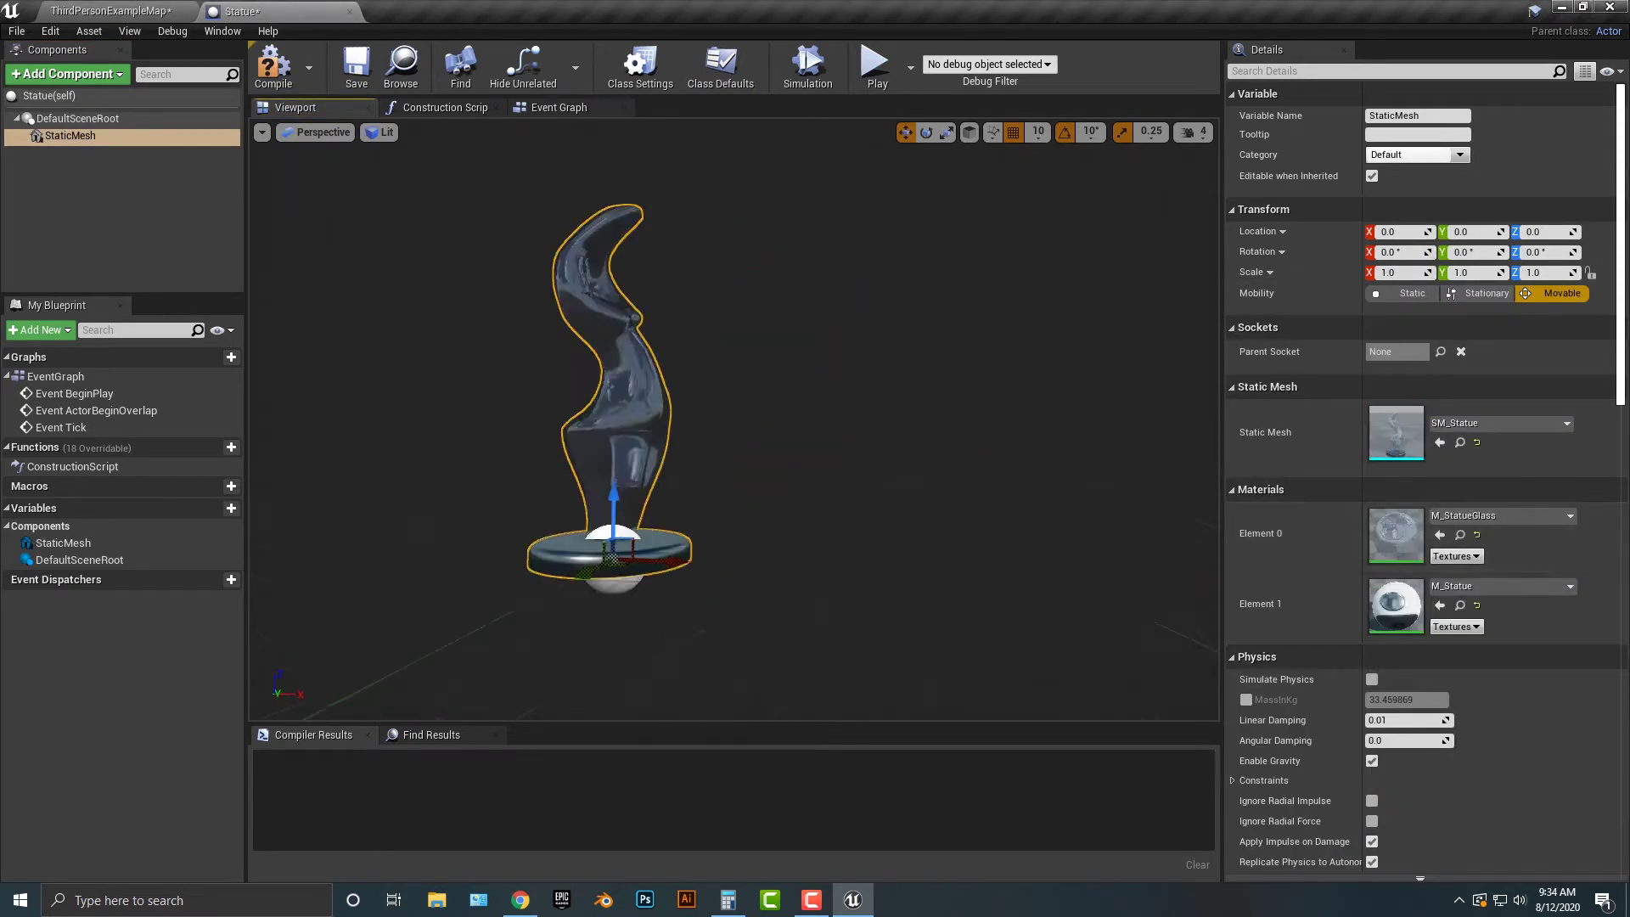
Set both material elements of the statue mesh, Element 0 and Element 1, to M_Metal_Gold
{"action": "right_click_drag", "start_coordinate": [734, 420], "coordinate": [569, 416]}
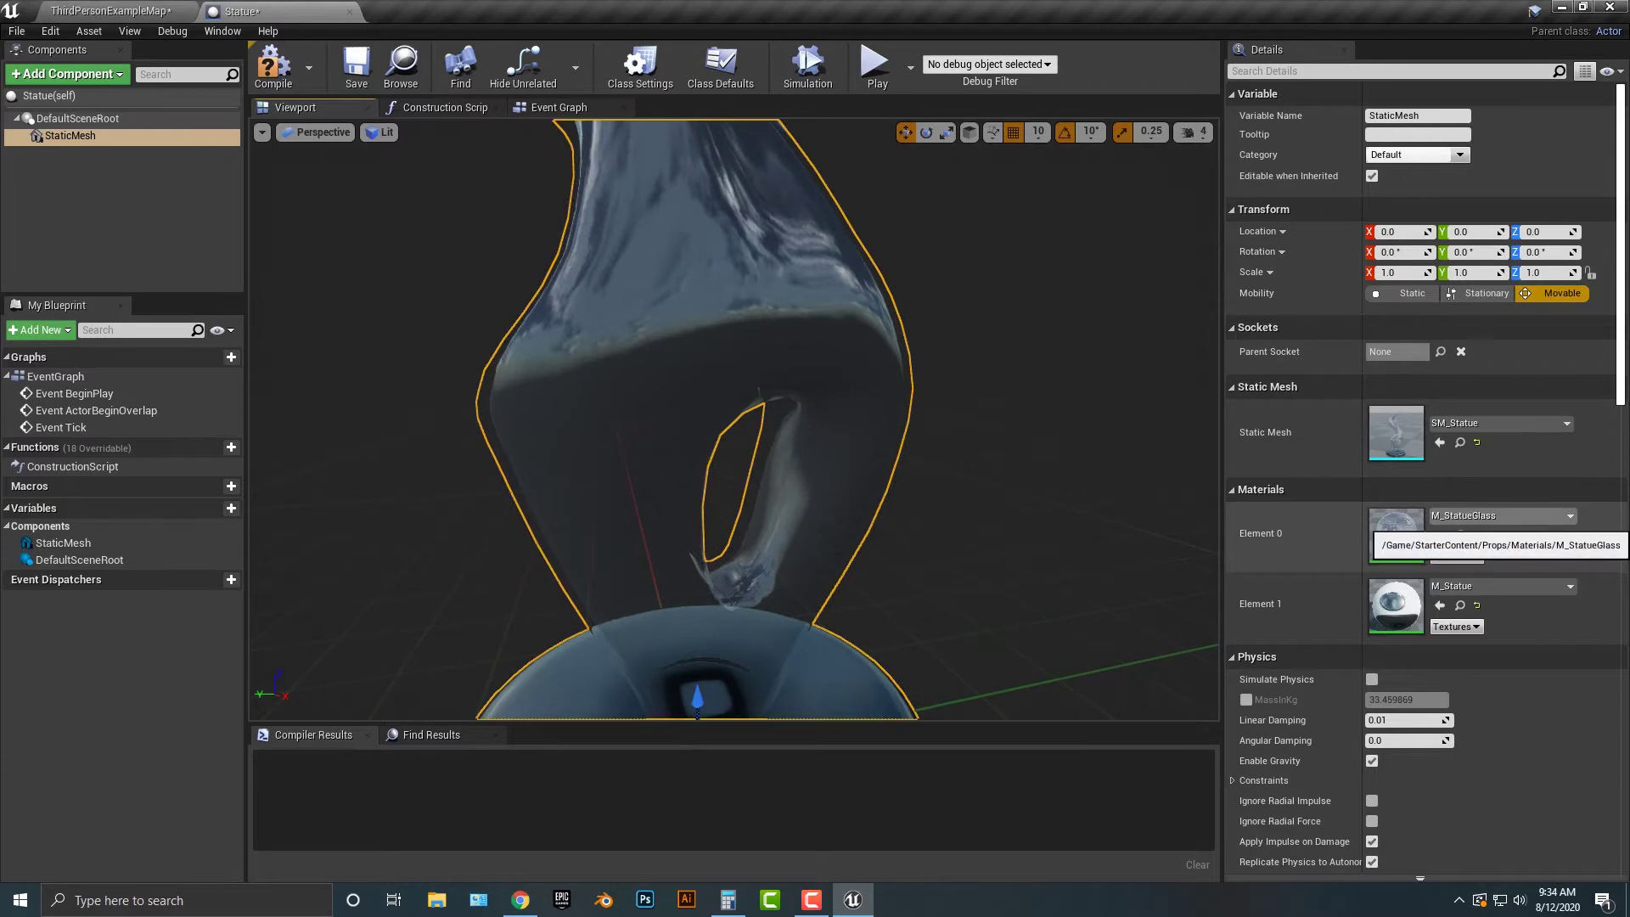
{"action": "left_click", "coordinate": [1499, 516]}
{"action": "type", "text": "gold"}
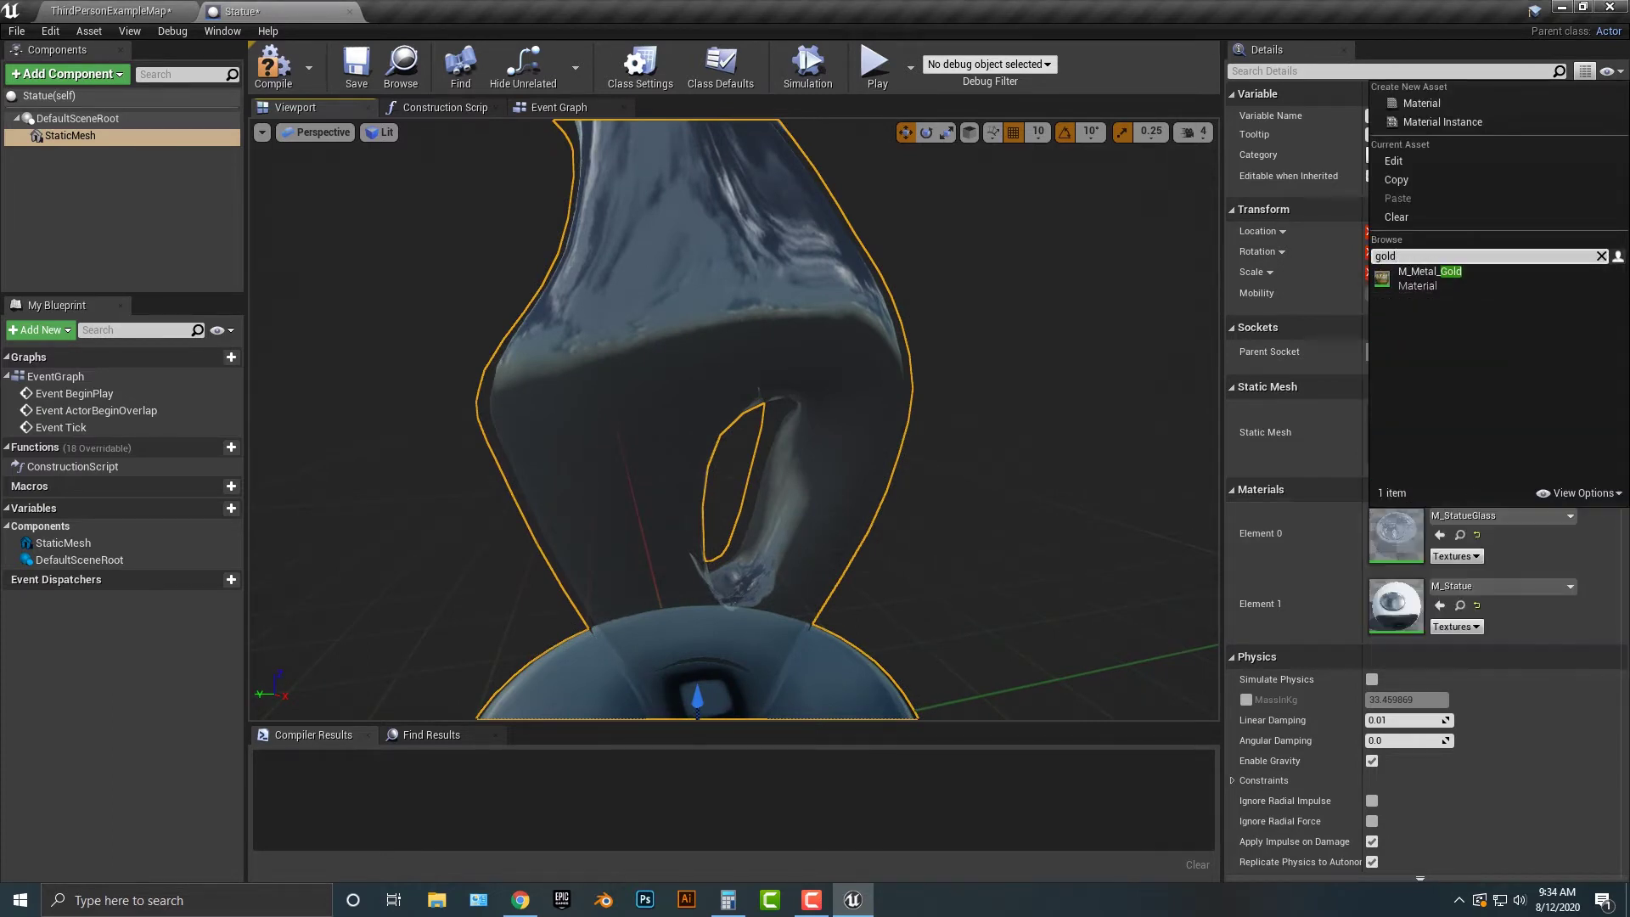
{"action": "left_click", "coordinate": [1435, 280]}
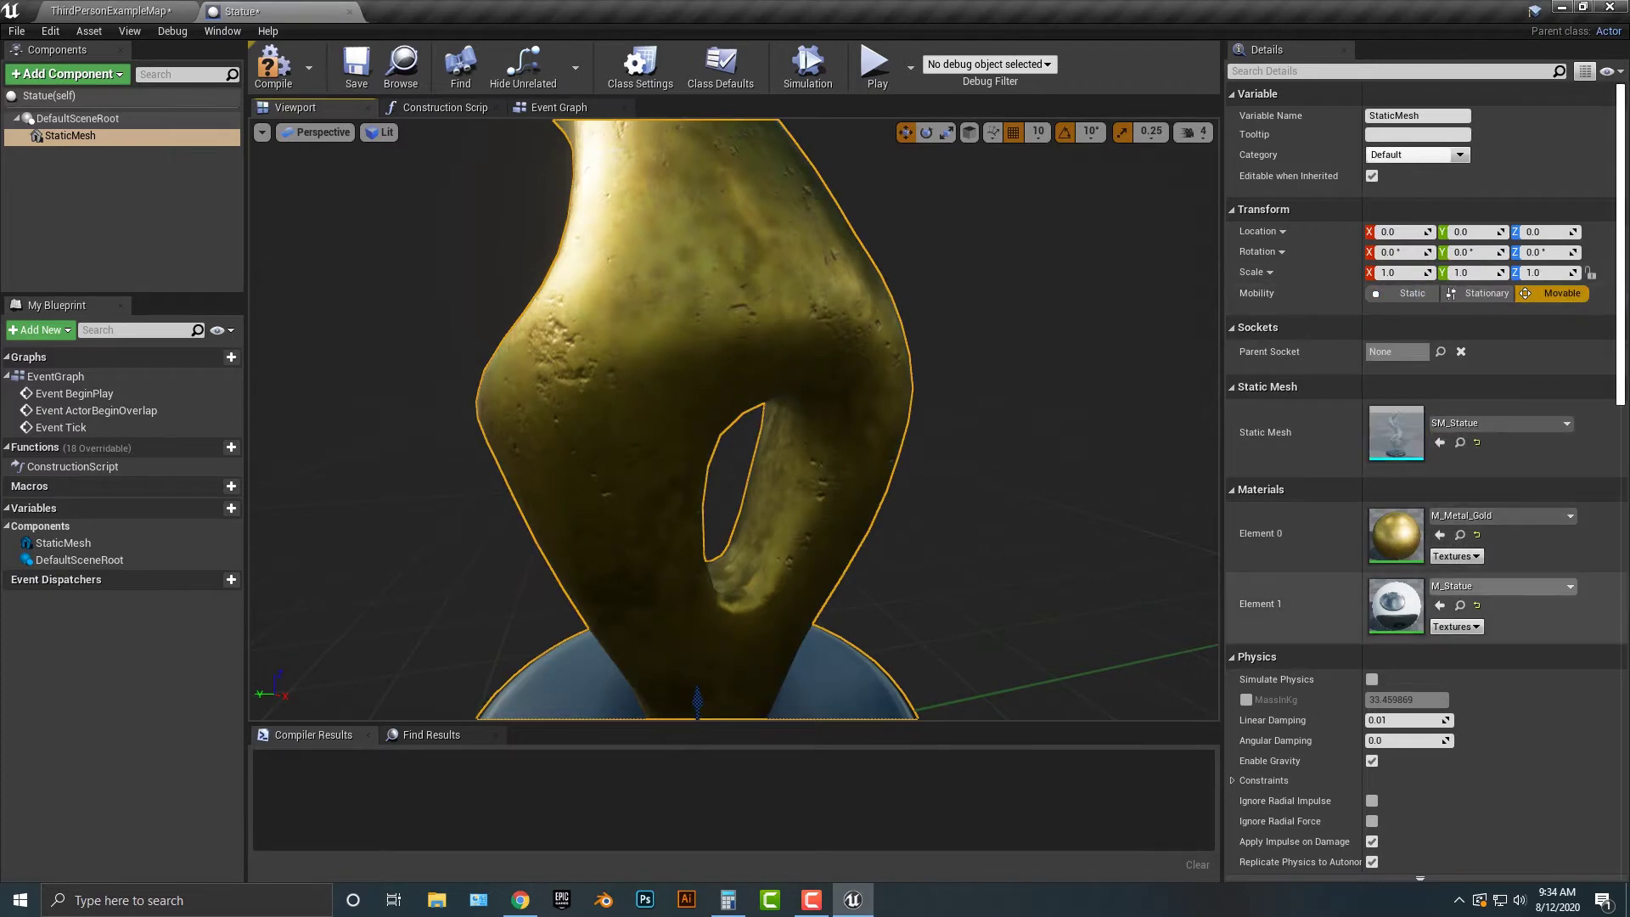
{"action": "left_click", "coordinate": [1499, 586]}
{"action": "type", "text": "gold"}
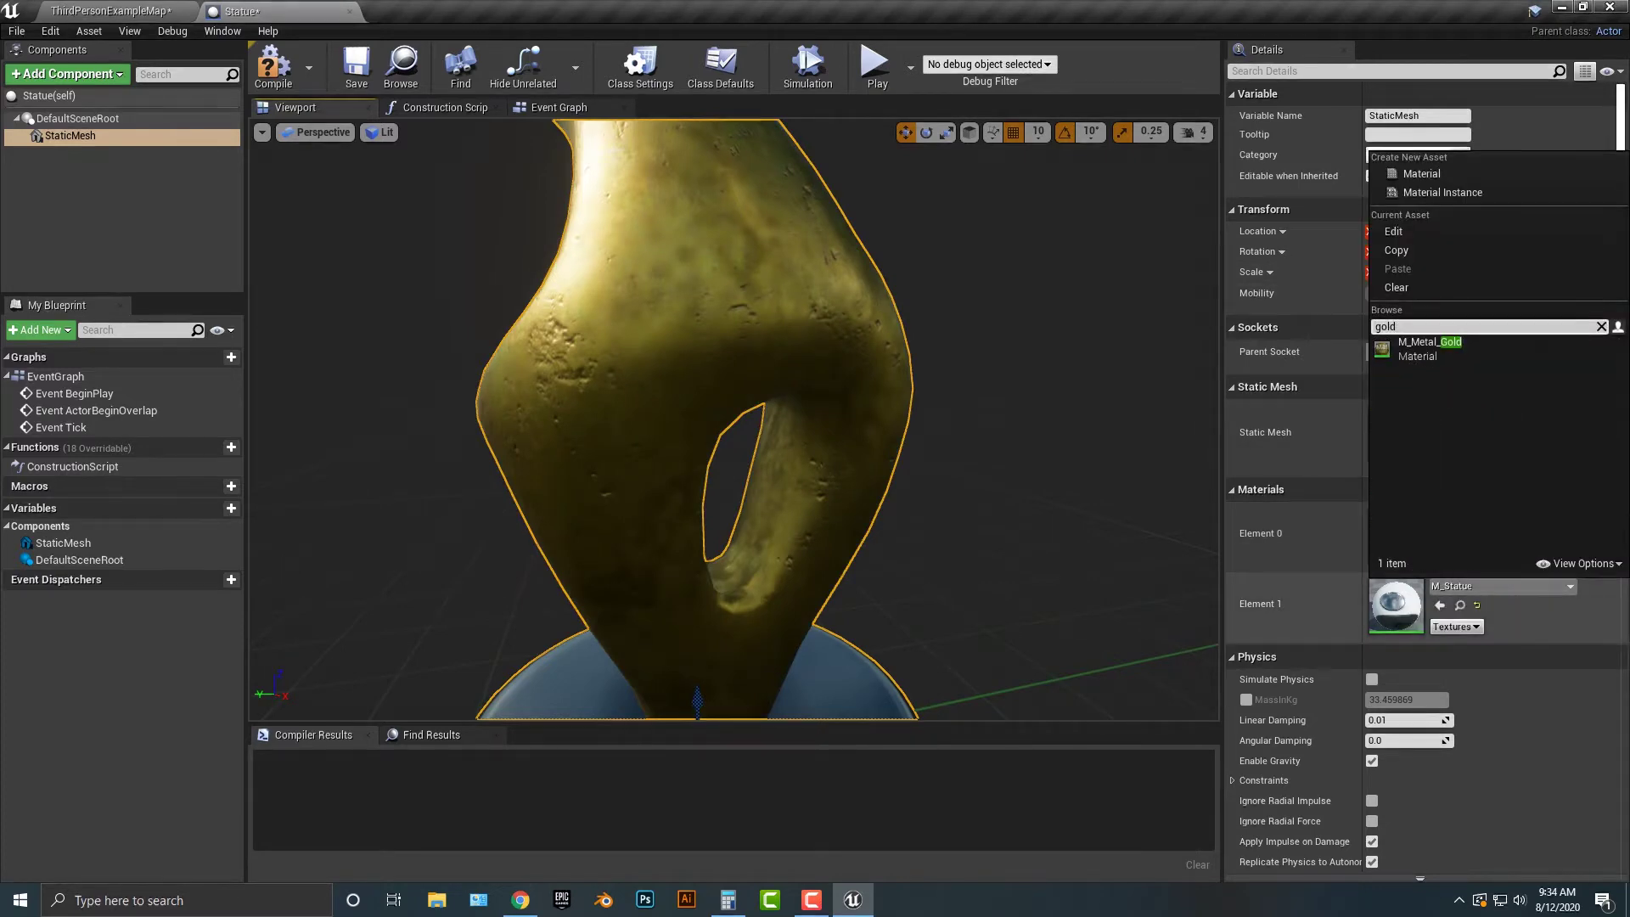
{"action": "key", "text": "Return"}
{"action": "mouse_move", "coordinate": [734, 420]}
{"action": "right_mouse_down"}
{"action": "mouse_move", "coordinate": [836, 408]}
{"action": "mouse_move", "coordinate": [679, 424]}
{"action": "mouse_move", "coordinate": [815, 429]}
{"action": "mouse_move", "coordinate": [697, 416]}
{"action": "mouse_move", "coordinate": [714, 408]}
{"action": "mouse_move", "coordinate": [857, 424]}
{"action": "mouse_move", "coordinate": [734, 419]}
{"action": "right_mouse_up"}
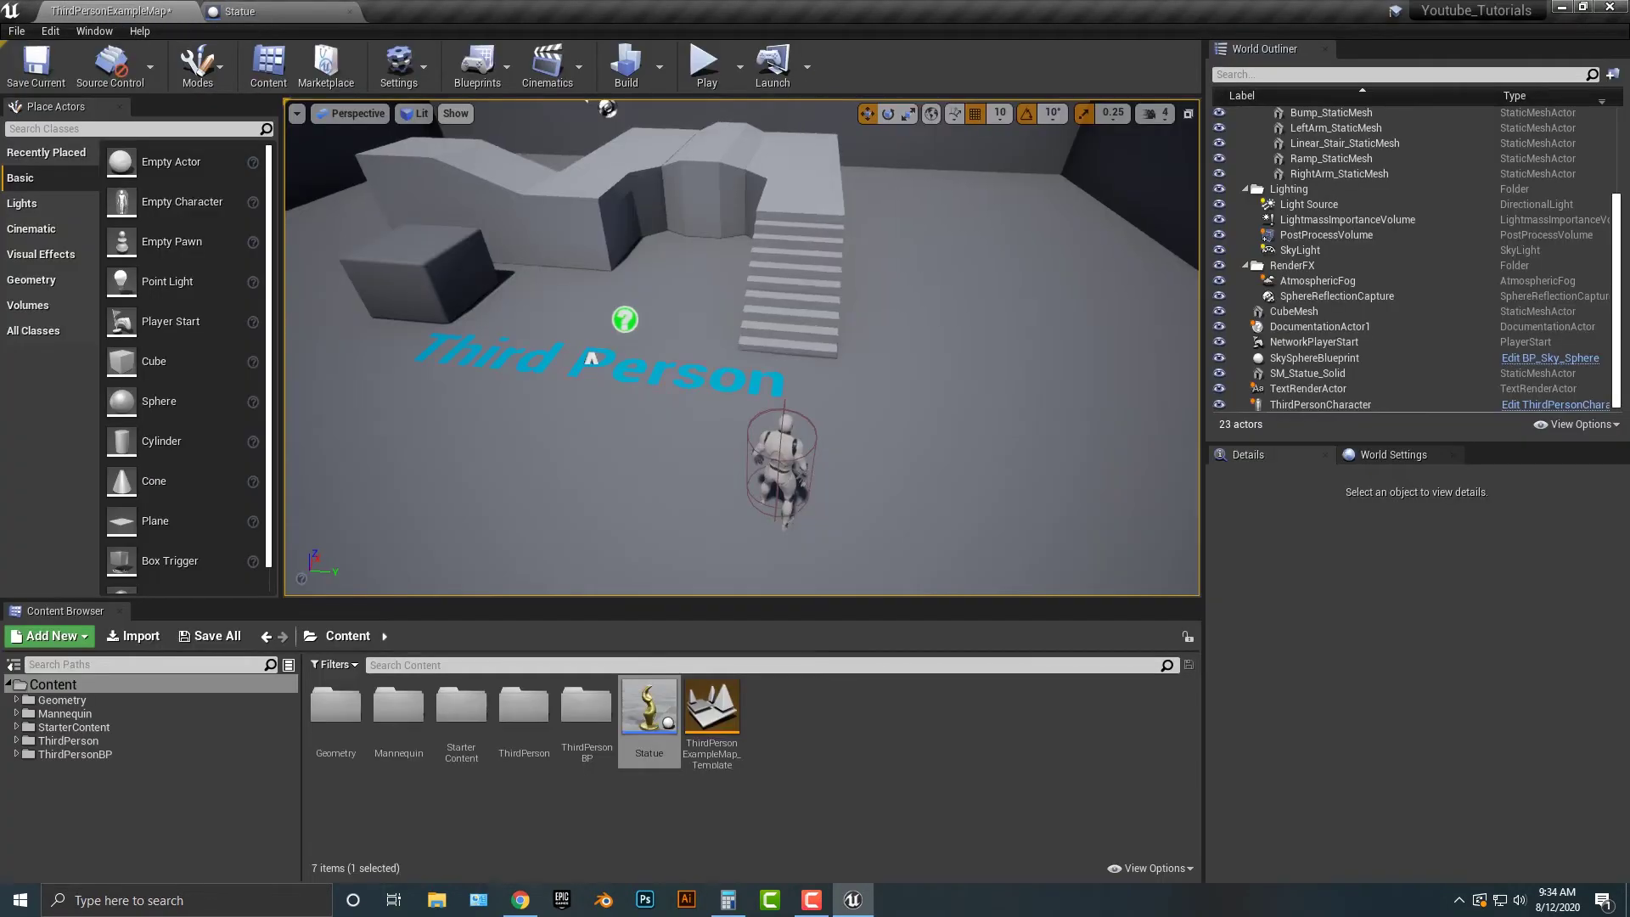
{"action": "left_click_drag", "start_coordinate": [648, 705], "coordinate": [795, 378]}
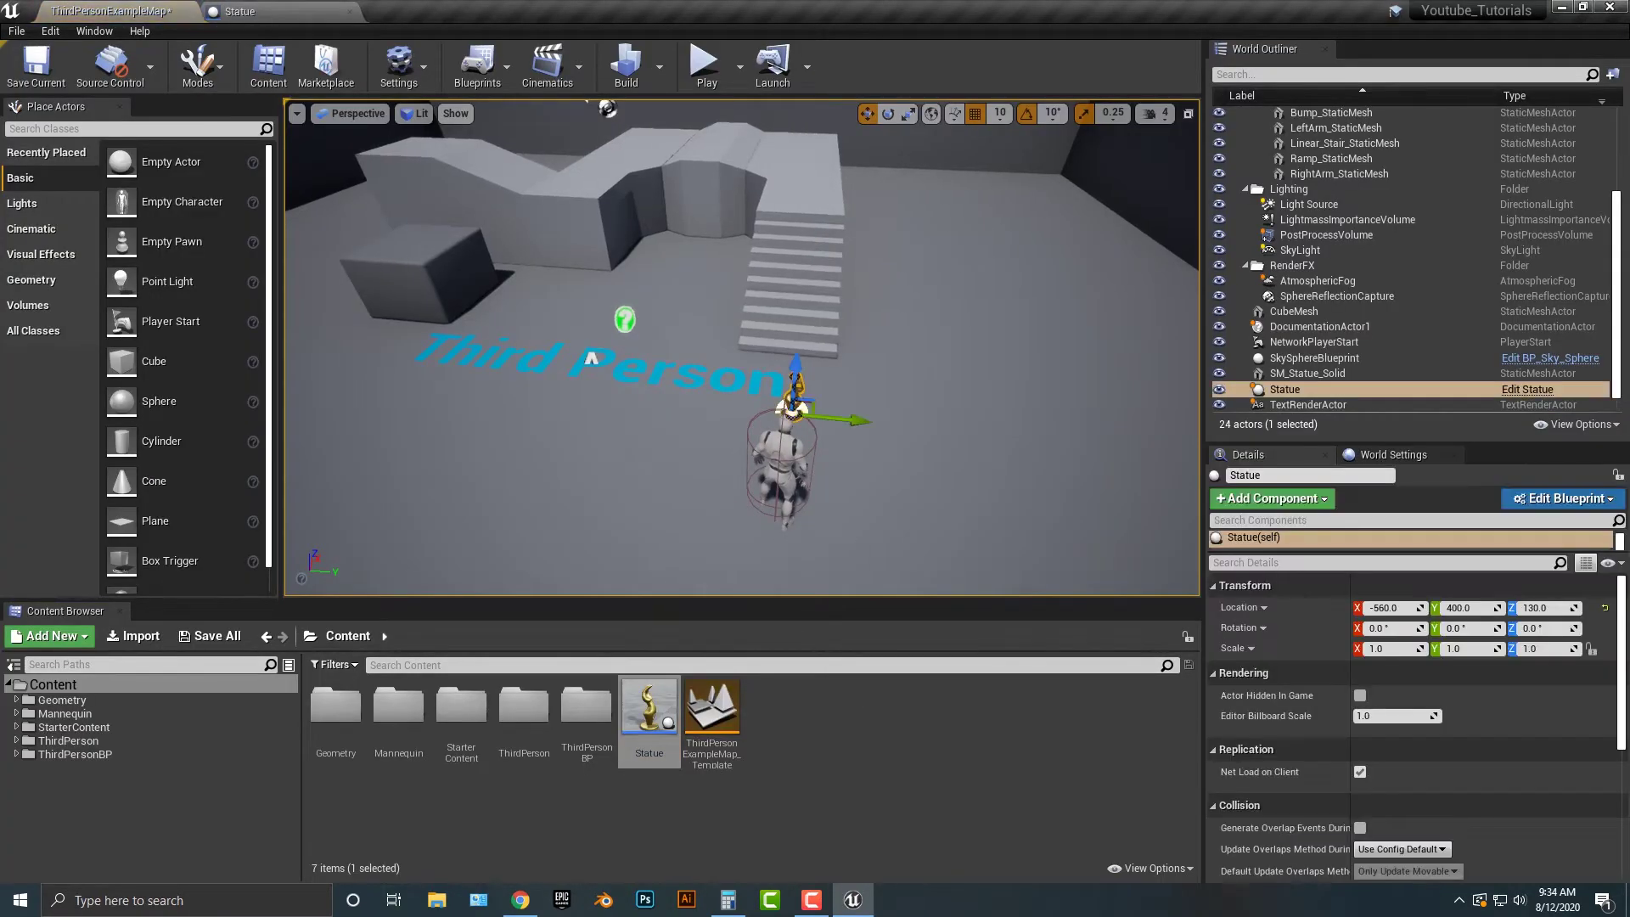
{"action": "right_click_drag", "start_coordinate": [796, 374], "coordinate": [764, 383]}
{"action": "key", "text": "Delete"}
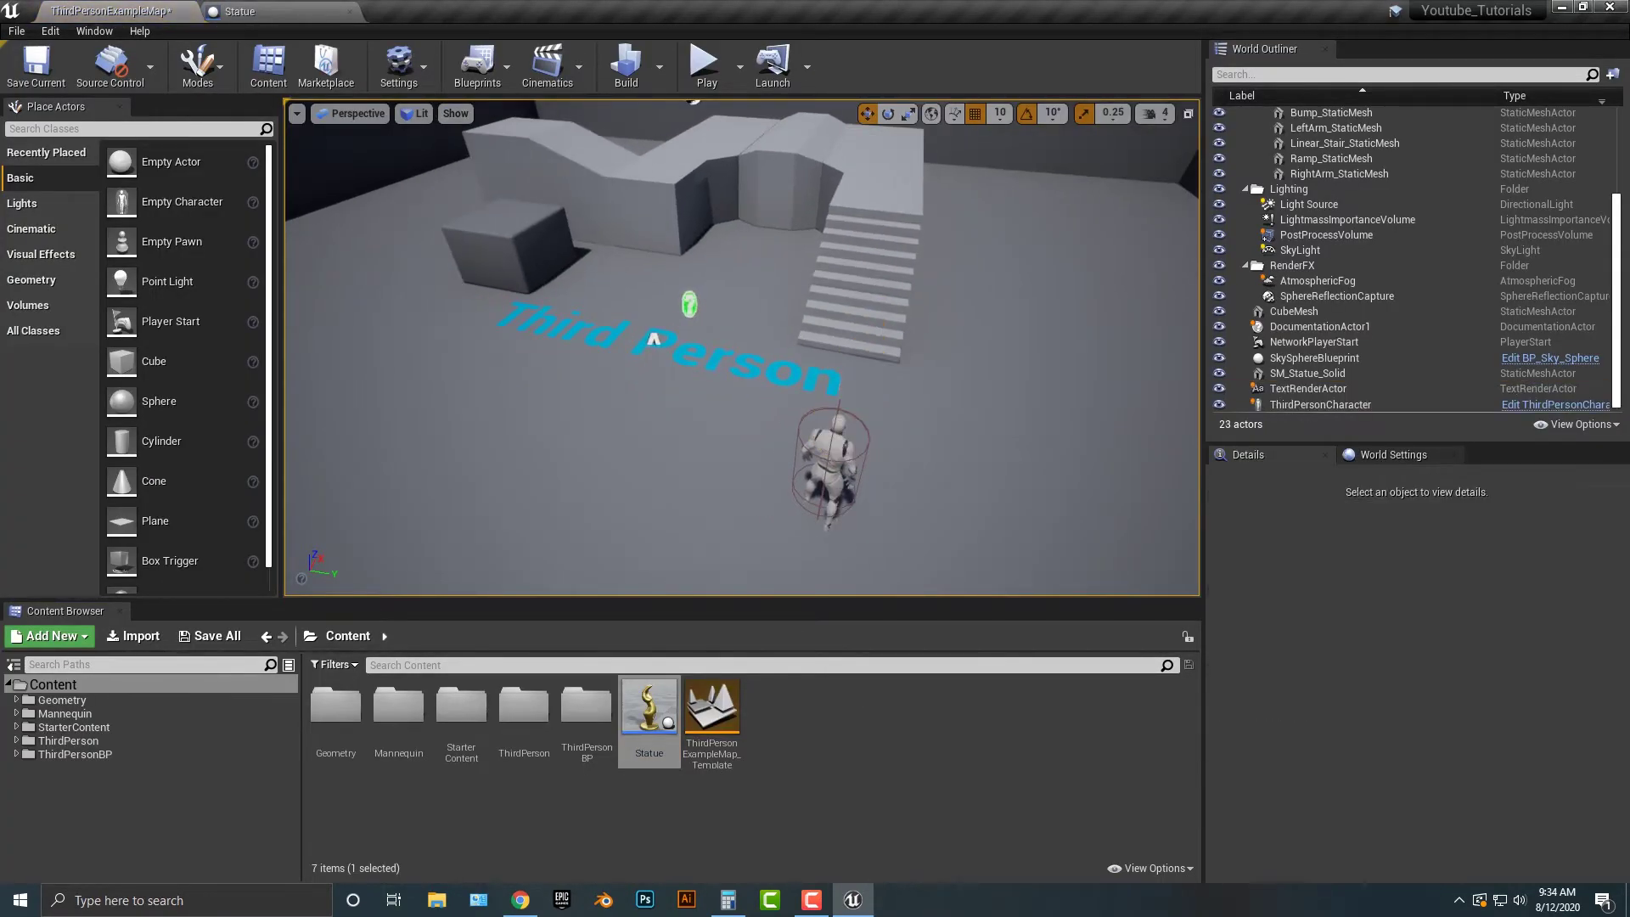
Place the Statue blueprint on the floor in front of the character and shift it along Y to 520
{"action": "left_click_drag", "start_coordinate": [649, 709], "coordinate": [856, 407]}
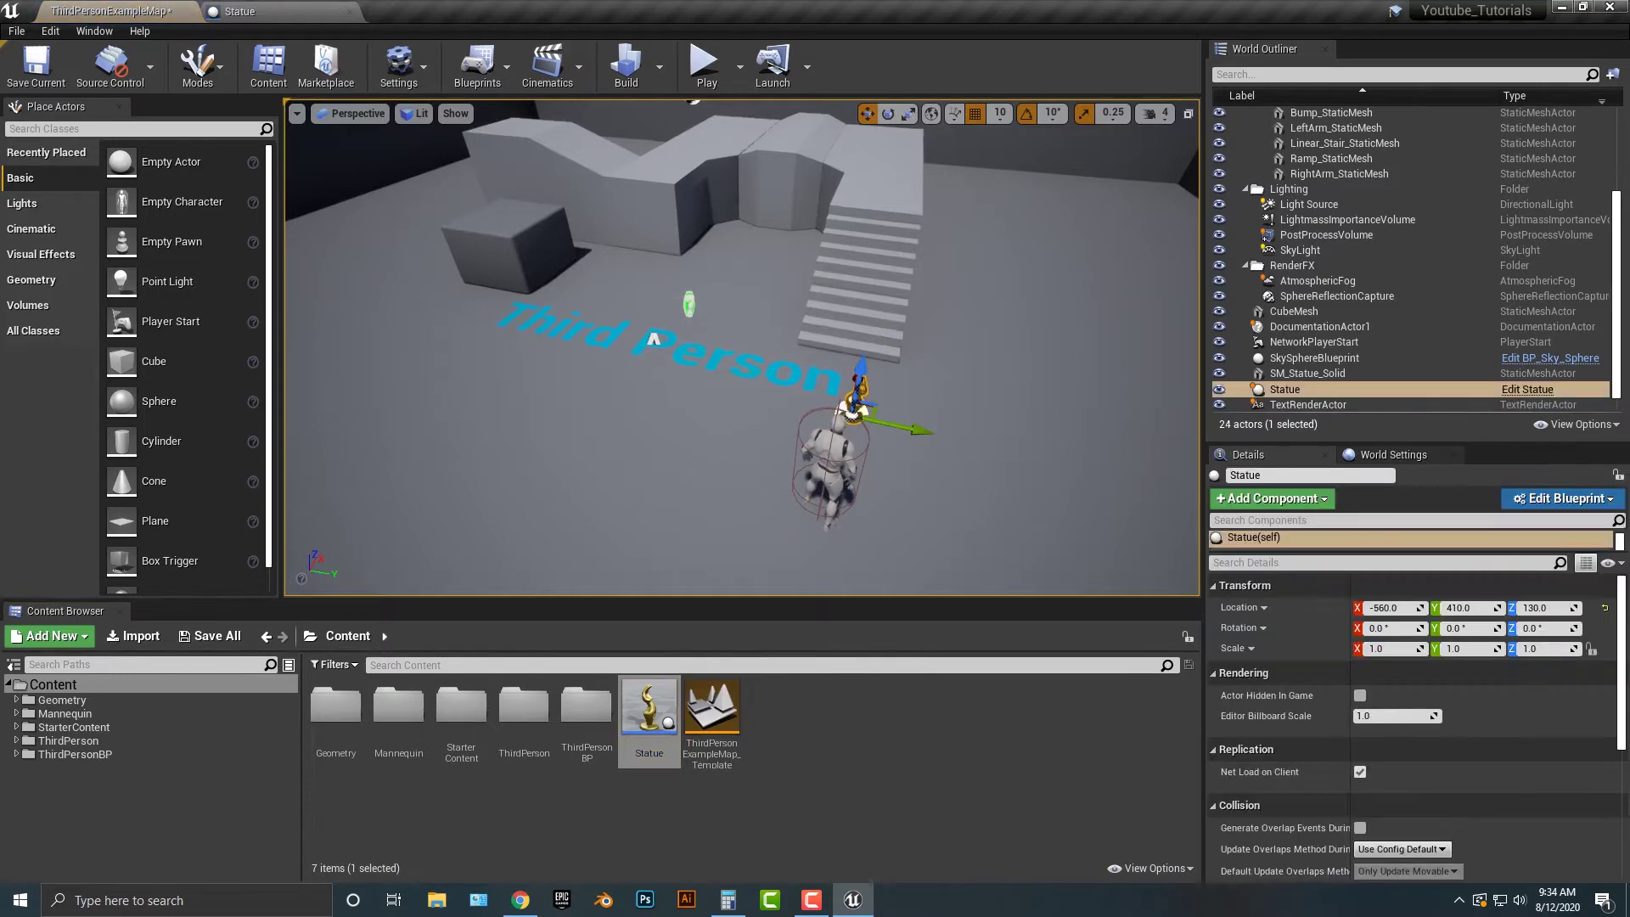
{"action": "right_click_drag", "start_coordinate": [856, 408], "coordinate": [747, 378]}
{"action": "key", "text": "f"}
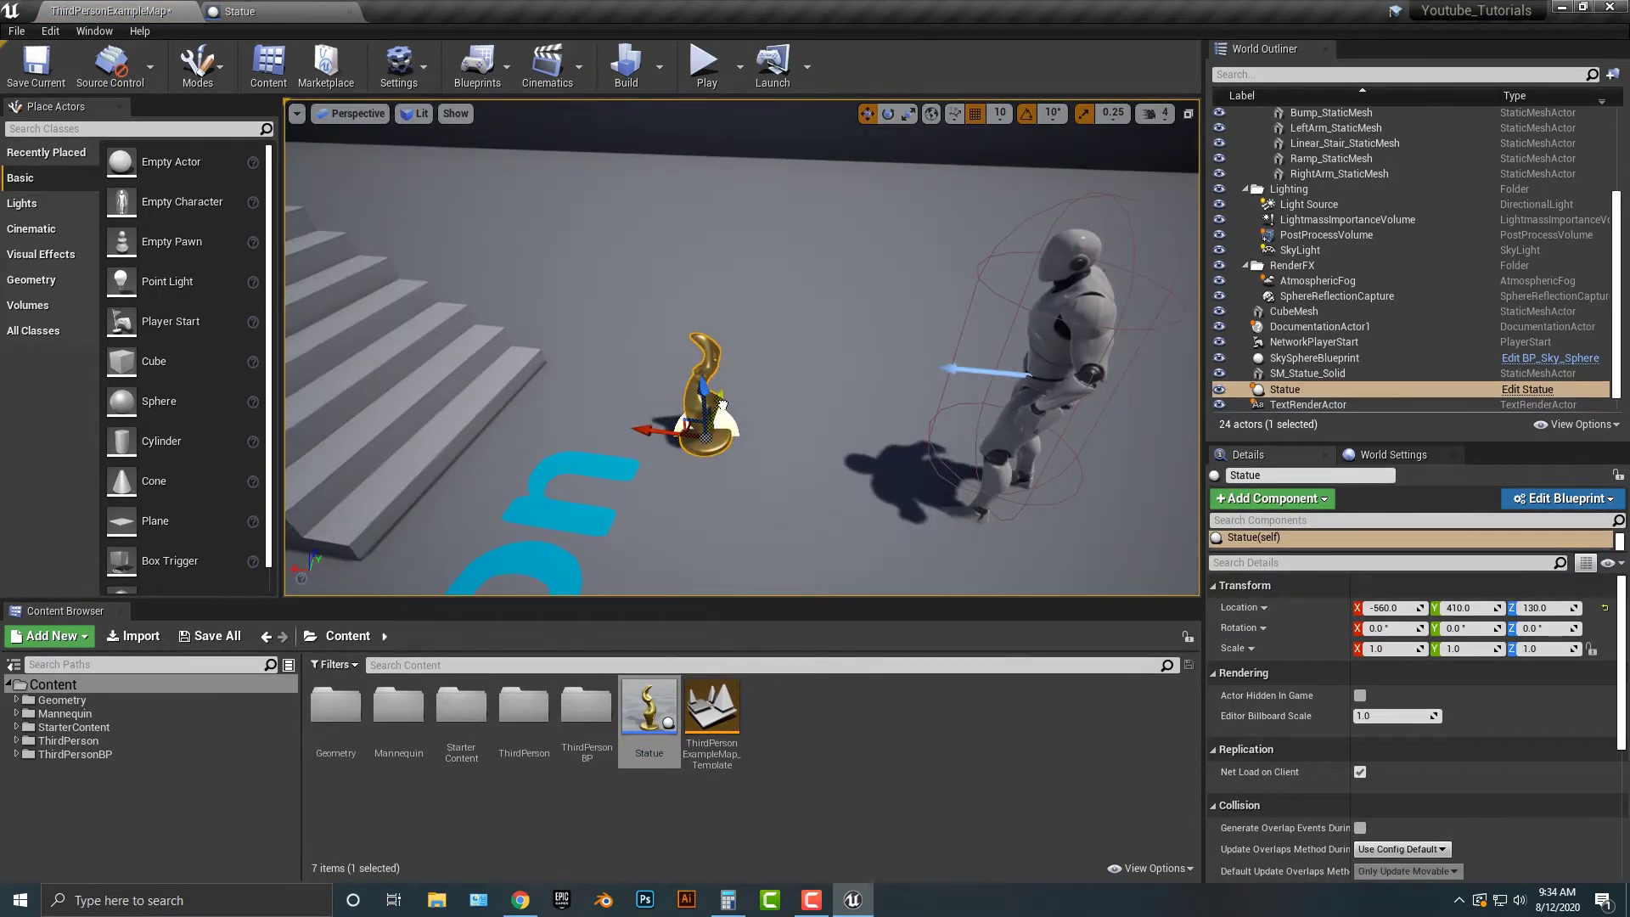
{"action": "left_click_drag", "start_coordinate": [719, 399], "coordinate": [743, 339]}
Play the level to preview the statue beside the character, end the simulation and view the statue in the level
{"action": "left_click", "coordinate": [705, 64]}
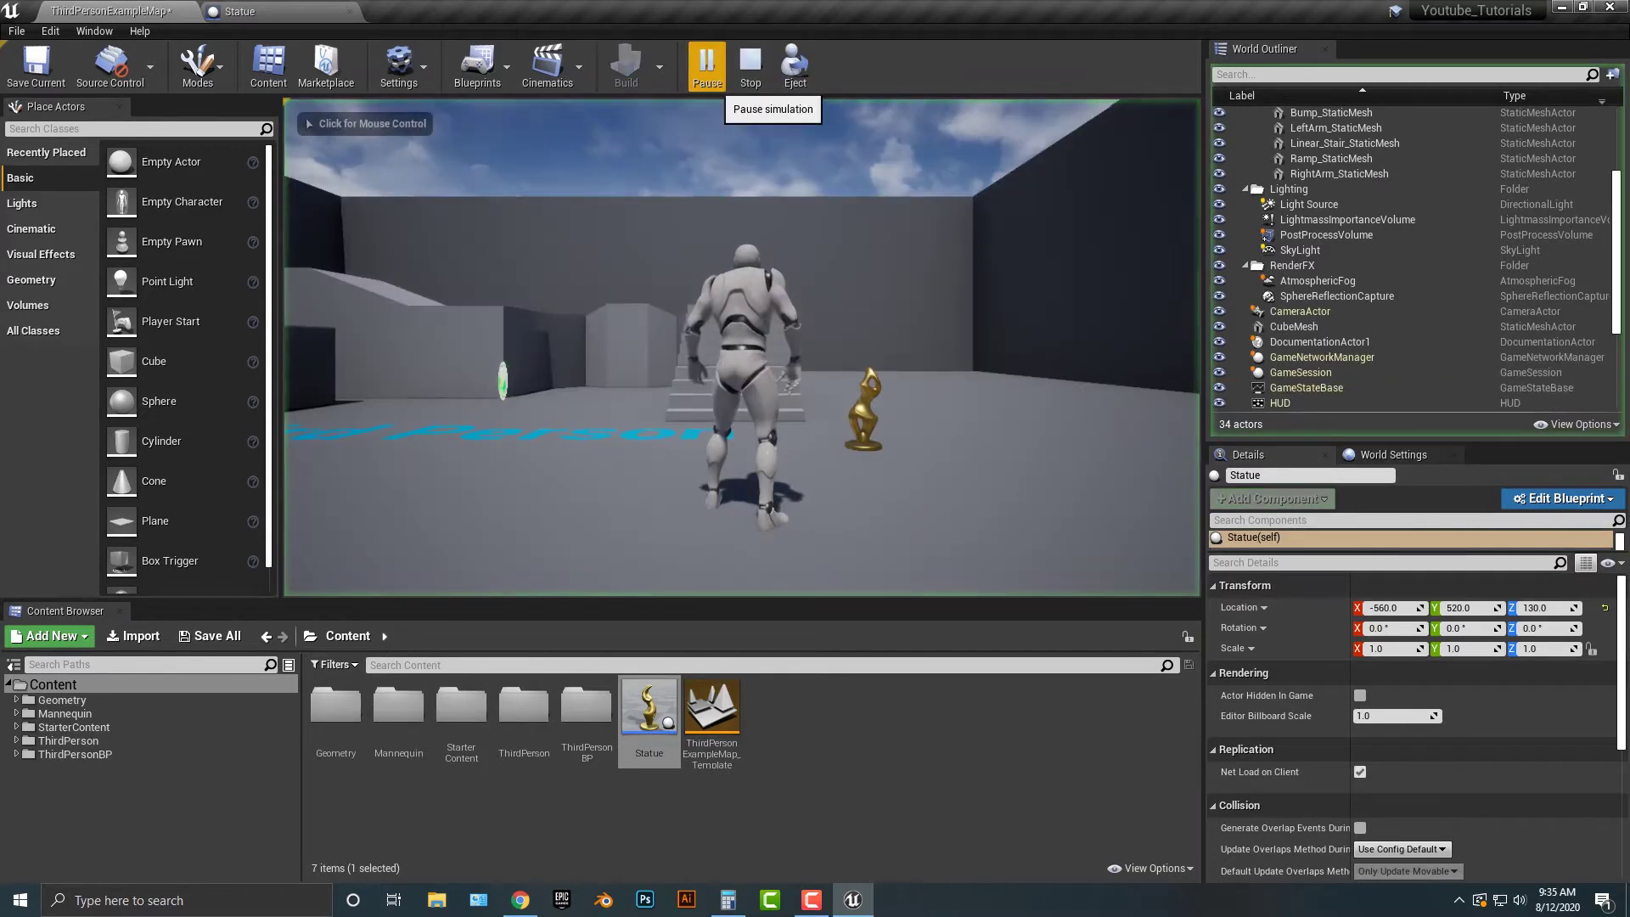
{"action": "key", "text": "Escape"}
{"action": "right_click_drag", "start_coordinate": [747, 340], "coordinate": [781, 315]}
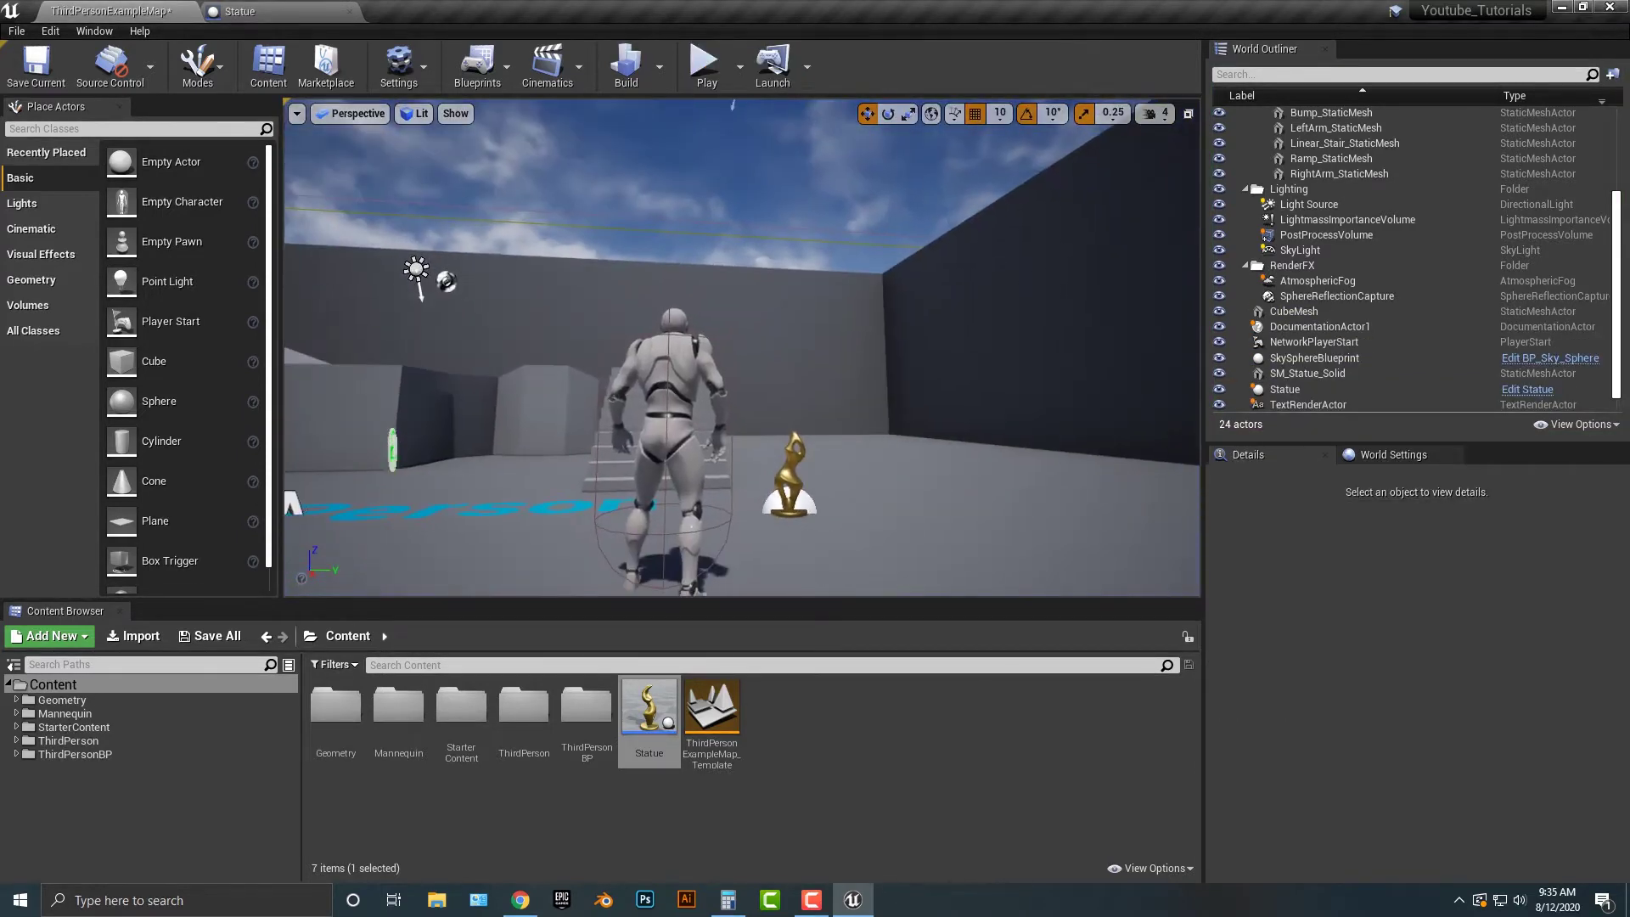
{"action": "left_click", "coordinate": [892, 510]}
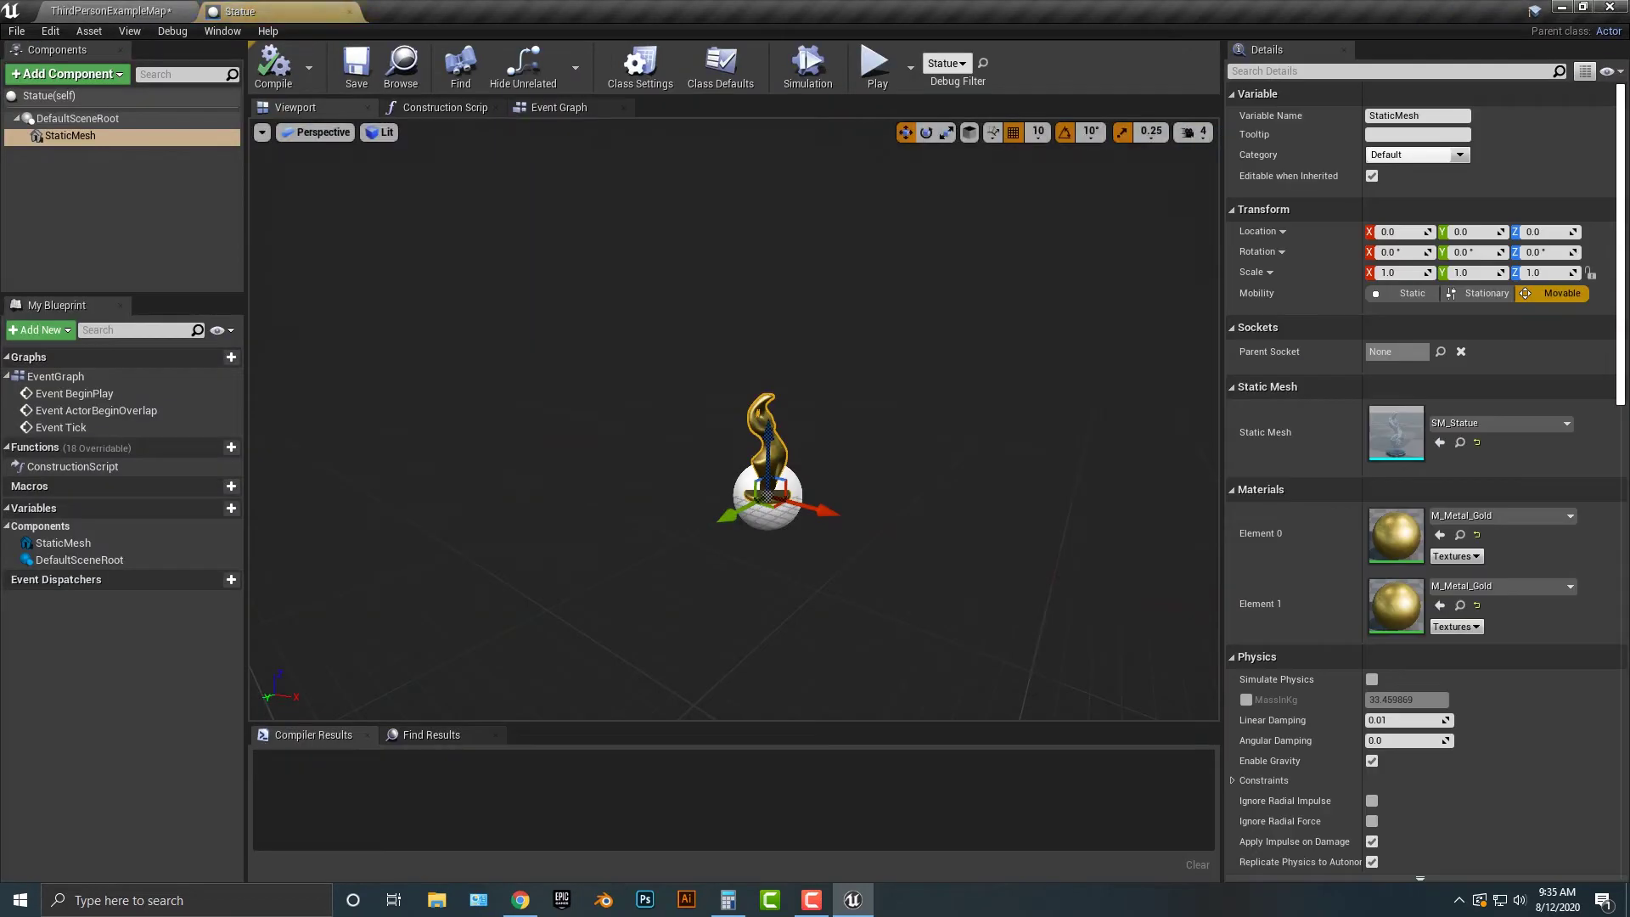
Add a Point Light component under the static mesh in the Statue blueprint
{"action": "left_click", "coordinate": [67, 74]}
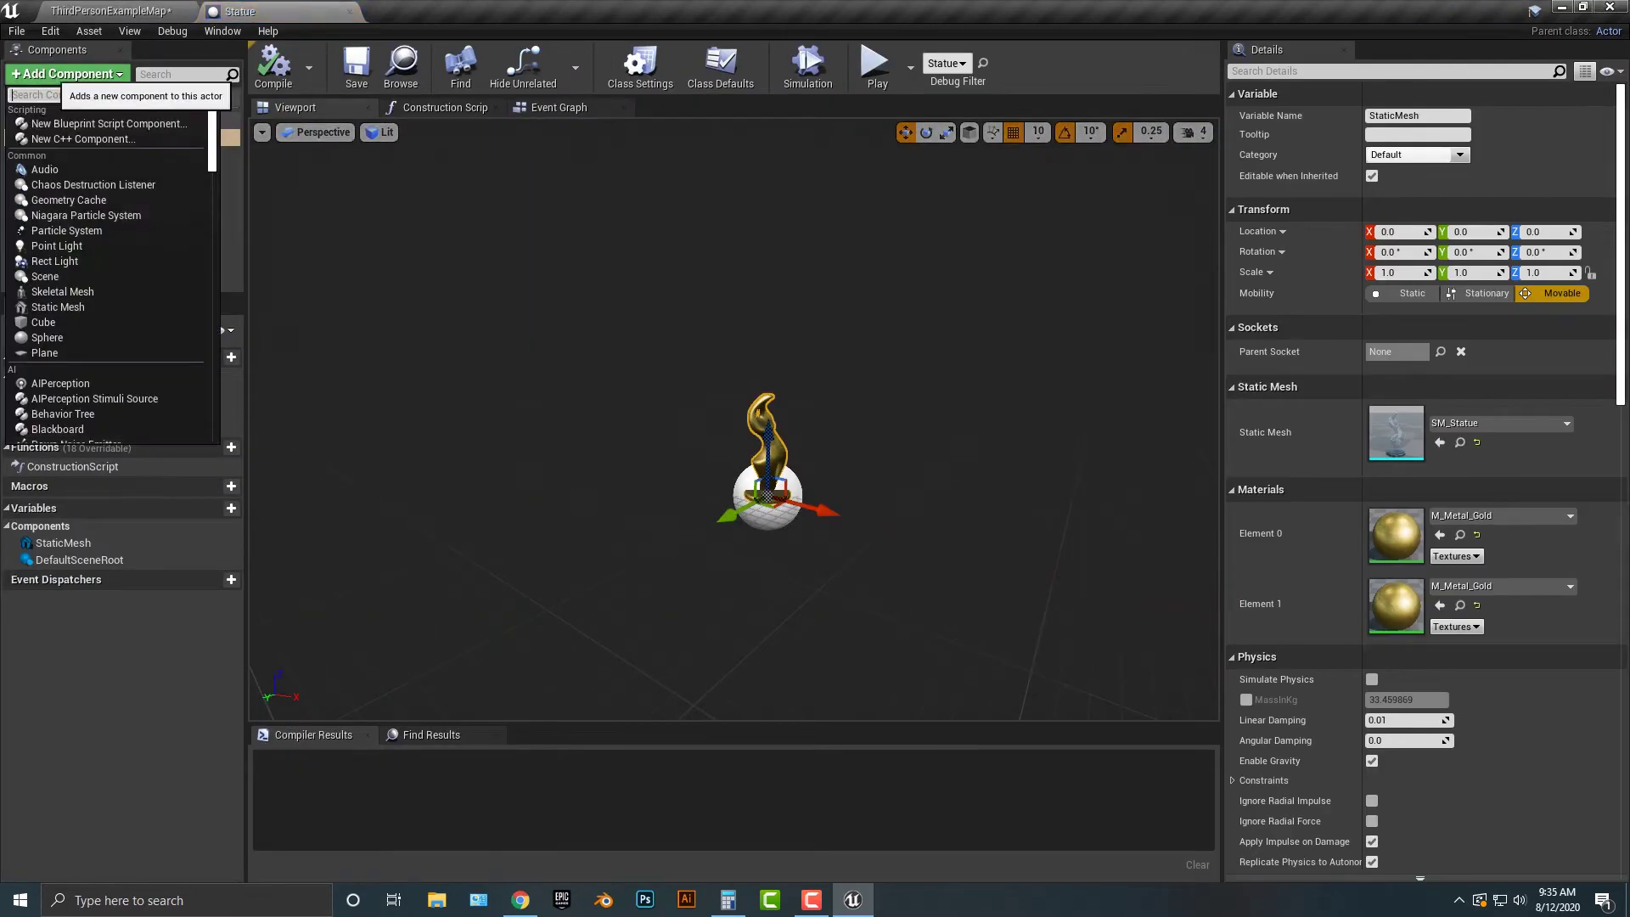
{"action": "type", "text": "light"}
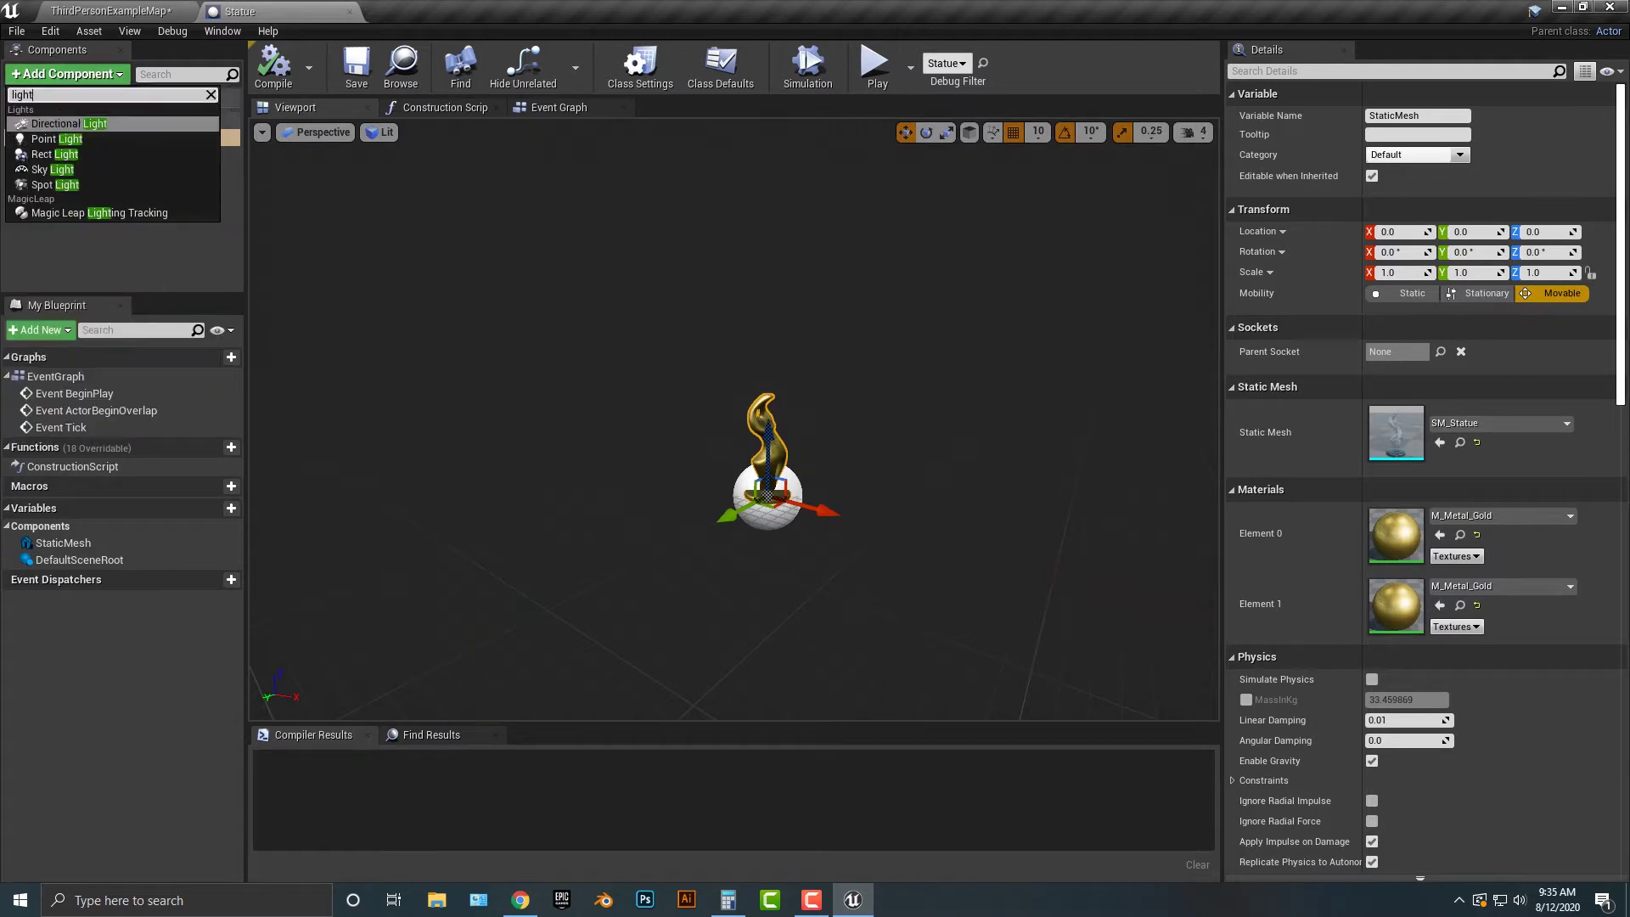
{"action": "key", "text": "Down"}
{"action": "key", "text": "Return"}
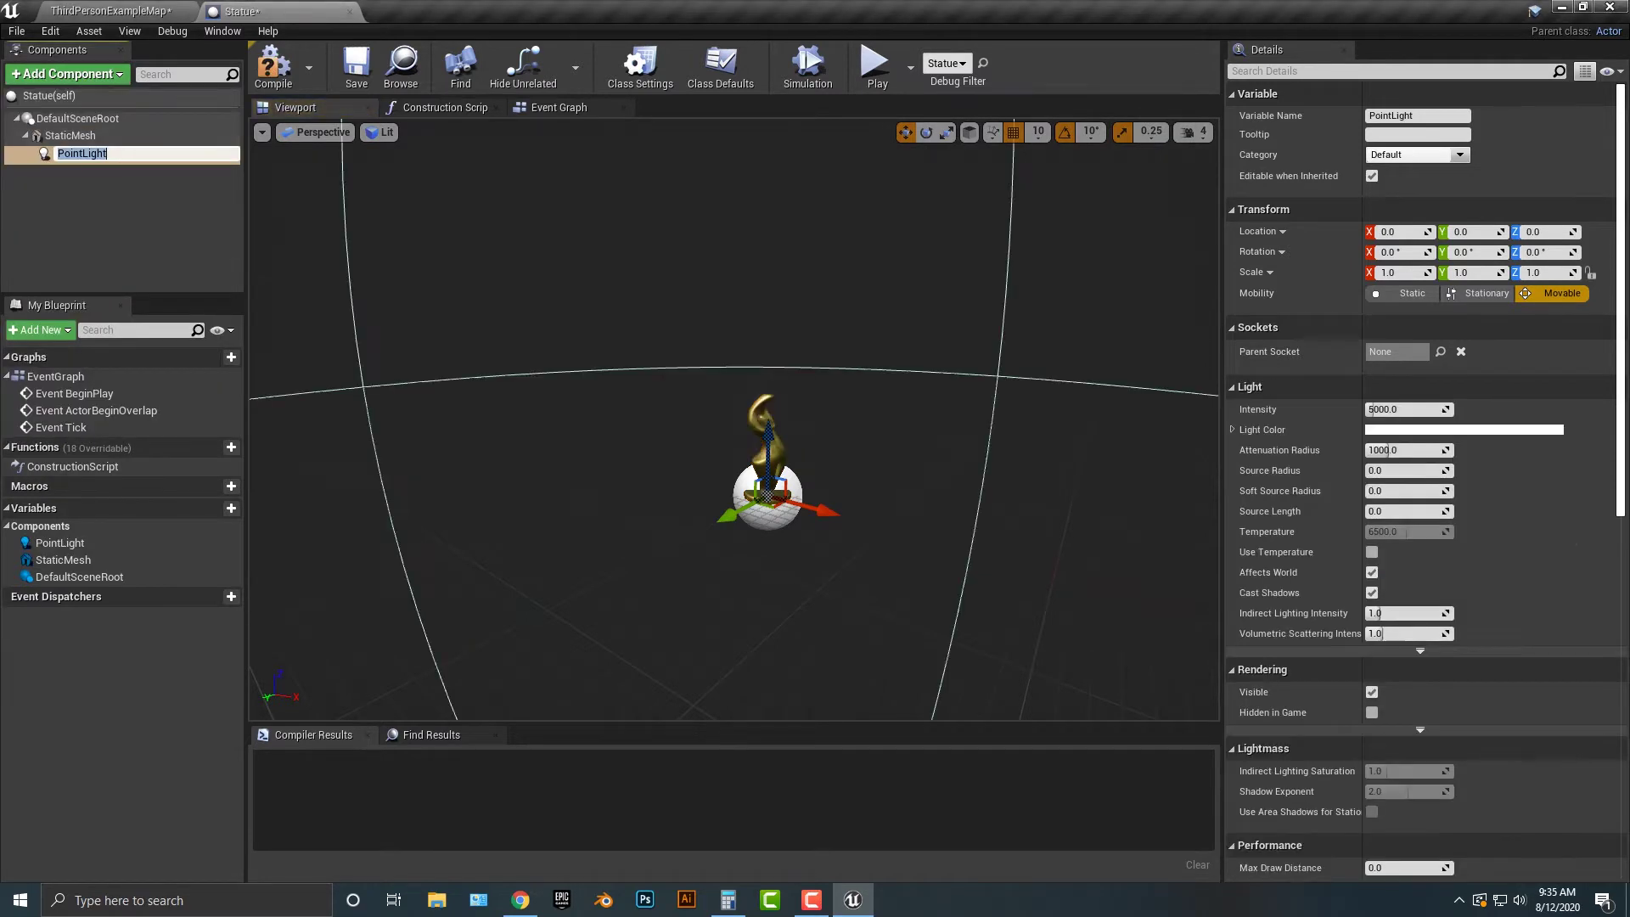
Change the point light's Light Color to a saturated golden orange
{"action": "left_click", "coordinate": [1432, 430]}
{"action": "mouse_move", "coordinate": [1219, 562]}
{"action": "left_mouse_down"}
{"action": "mouse_move", "coordinate": [1205, 564]}
{"action": "mouse_move", "coordinate": [1225, 583]}
{"action": "left_mouse_up"}
{"action": "left_click", "coordinate": [1313, 499]}
{"action": "left_click", "coordinate": [1313, 489]}
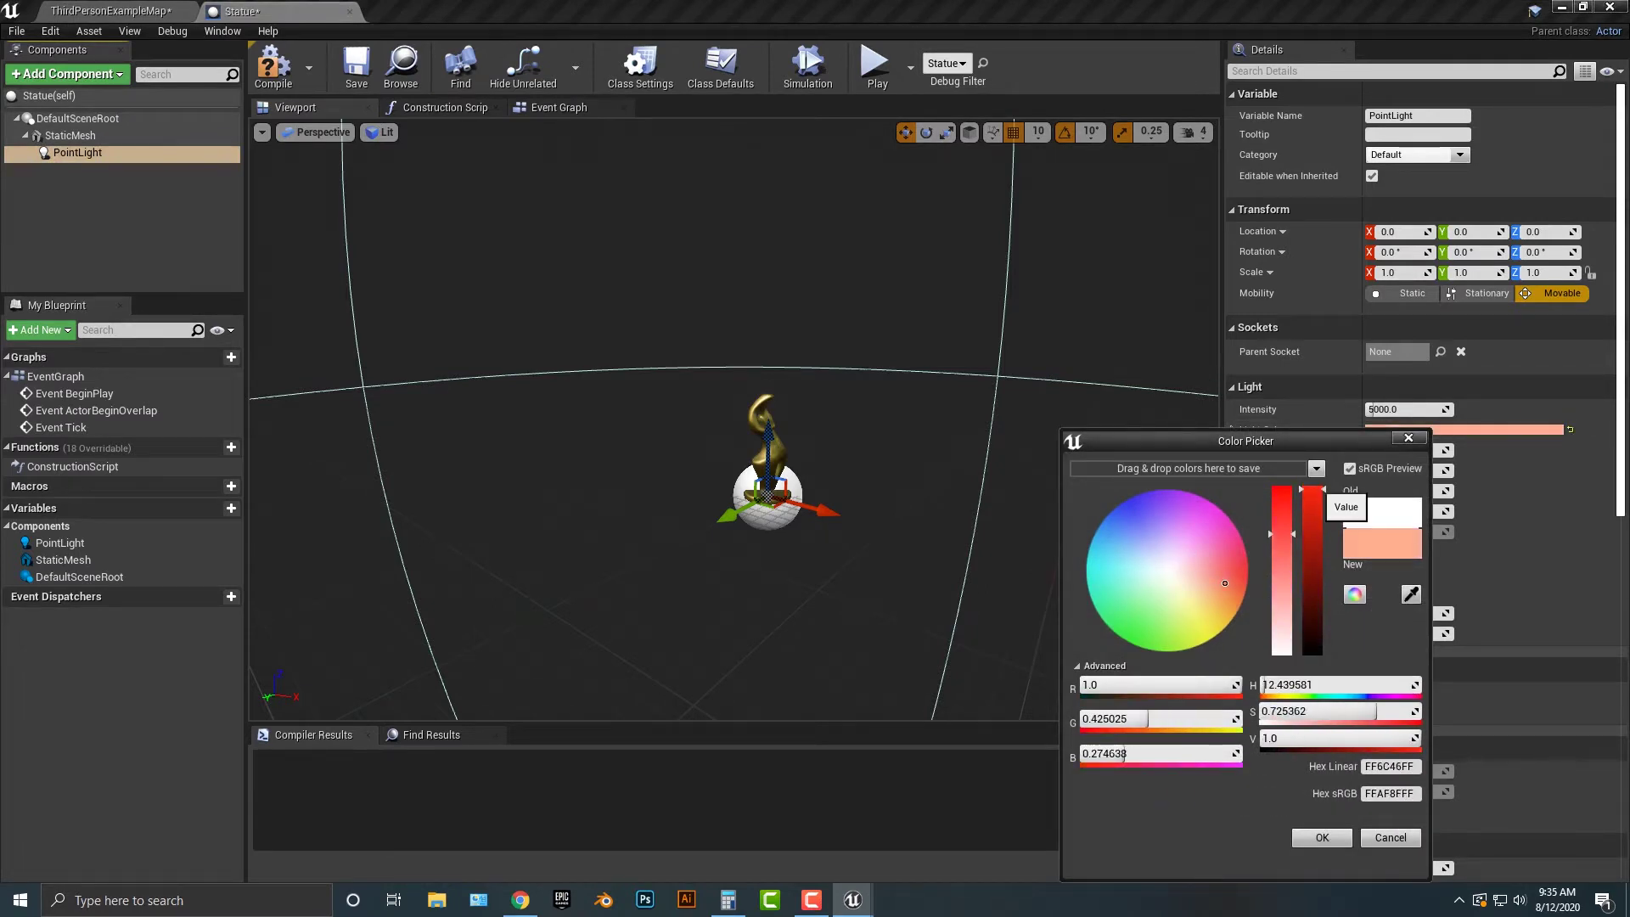
{"action": "left_click", "coordinate": [1211, 594]}
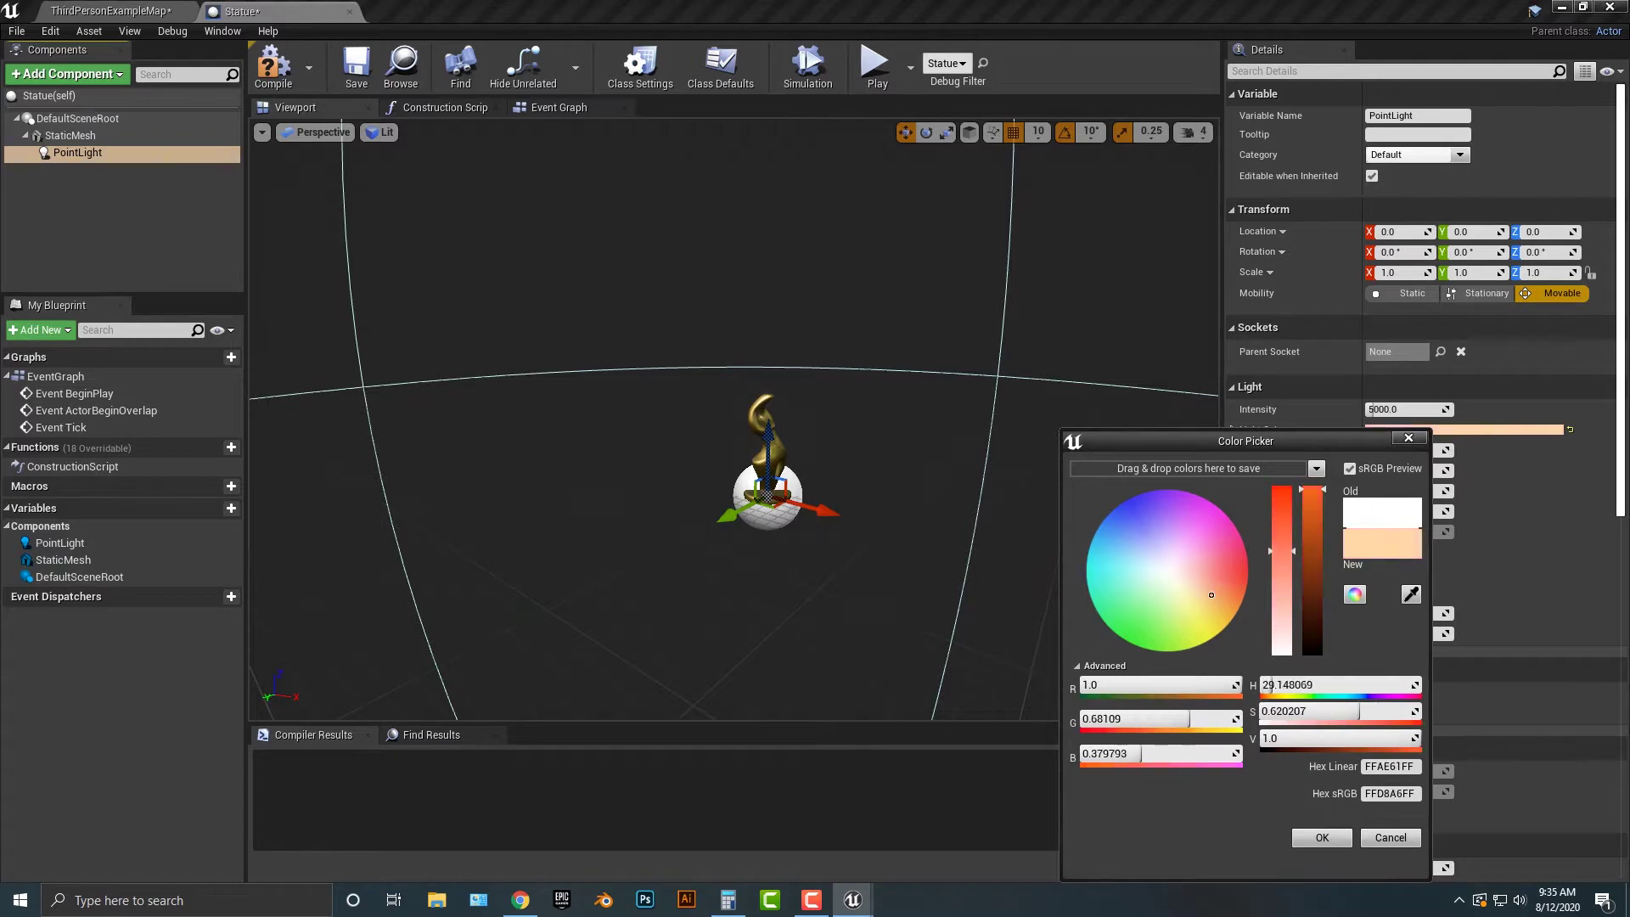
{"action": "left_click_drag", "start_coordinate": [1313, 547], "coordinate": [1313, 509]}
{"action": "left_click", "coordinate": [1282, 497]}
{"action": "left_click", "coordinate": [1323, 838]}
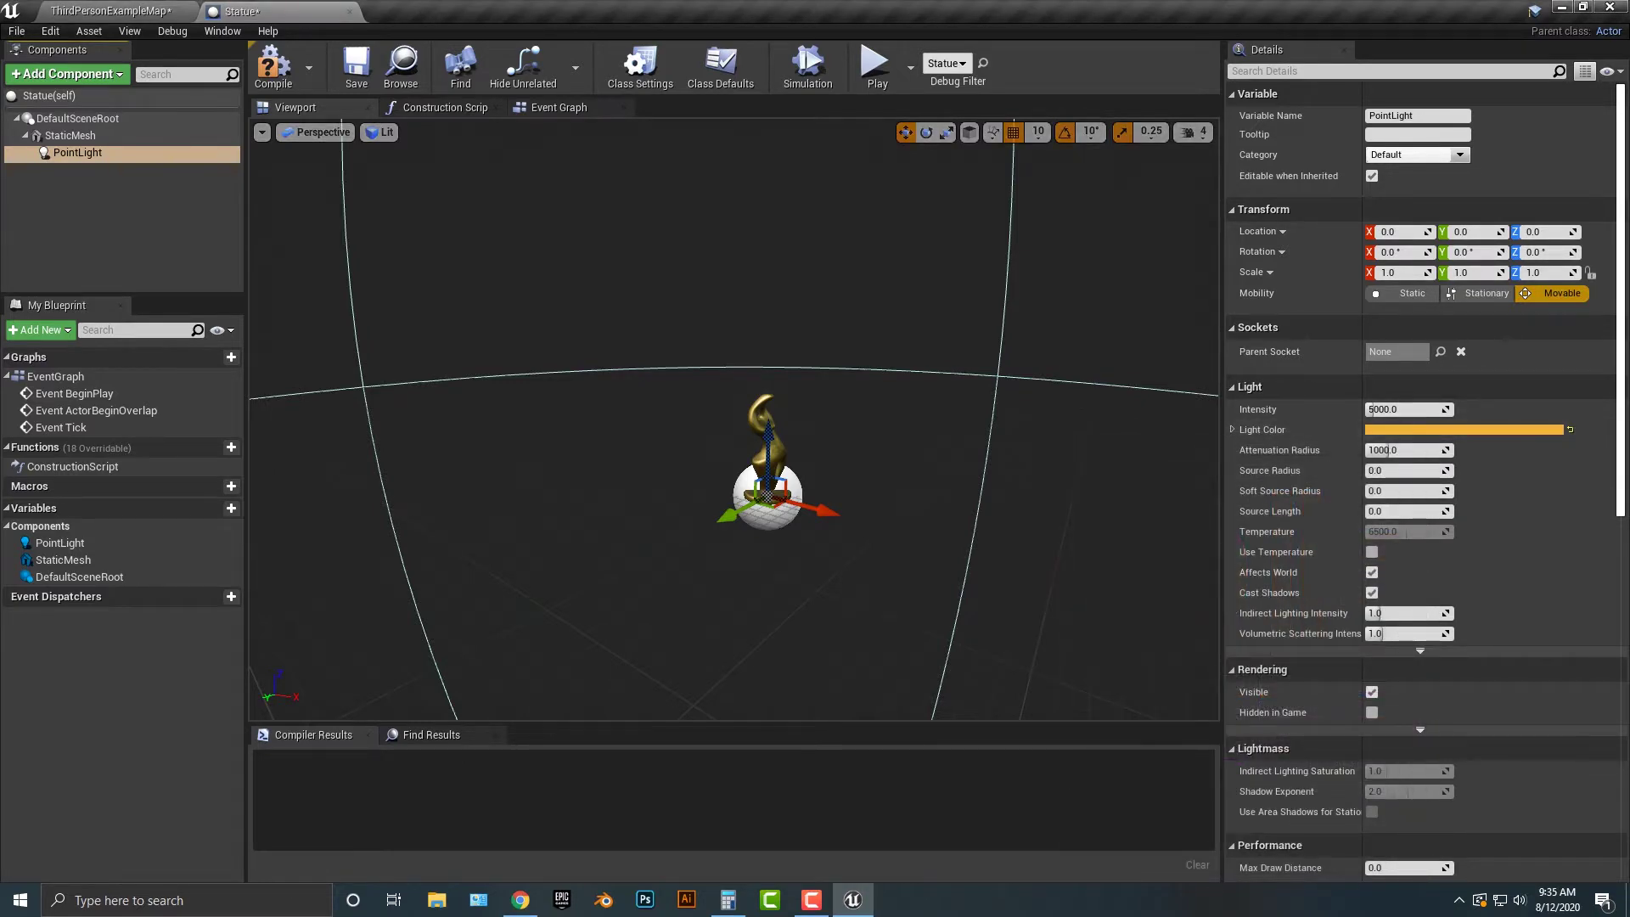
Raise the point light's Intensity to about 37,693
{"action": "left_click", "coordinate": [111, 12]}
{"action": "left_click", "coordinate": [294, 10]}
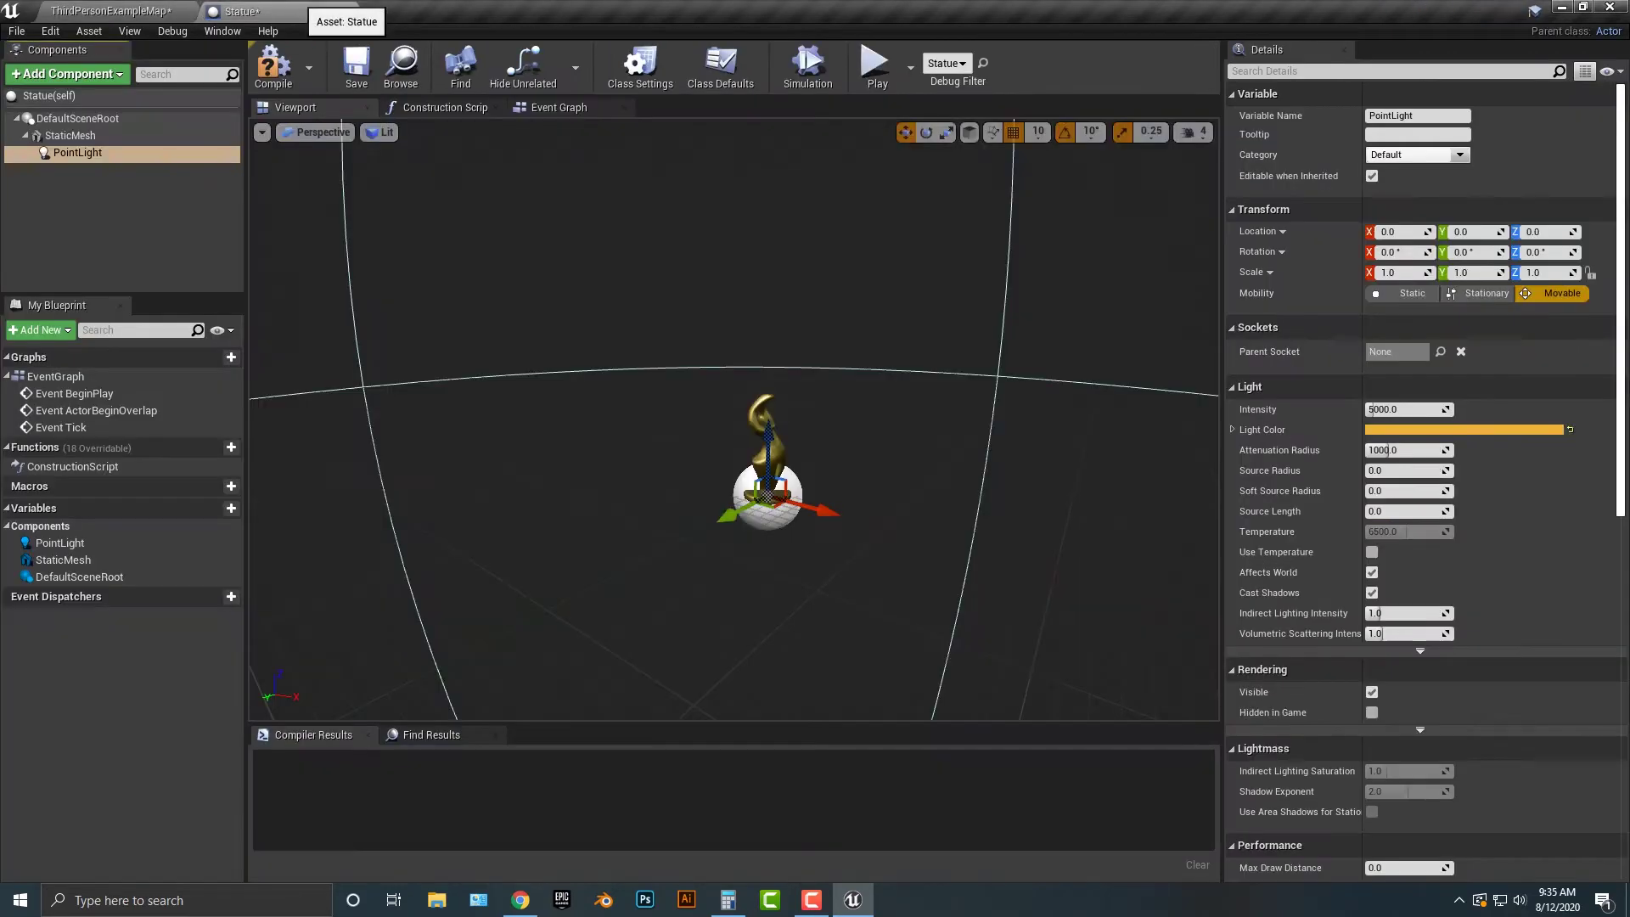
{"action": "scroll", "coordinate": [734, 420], "scroll_direction": "down", "scroll_amount": 5}
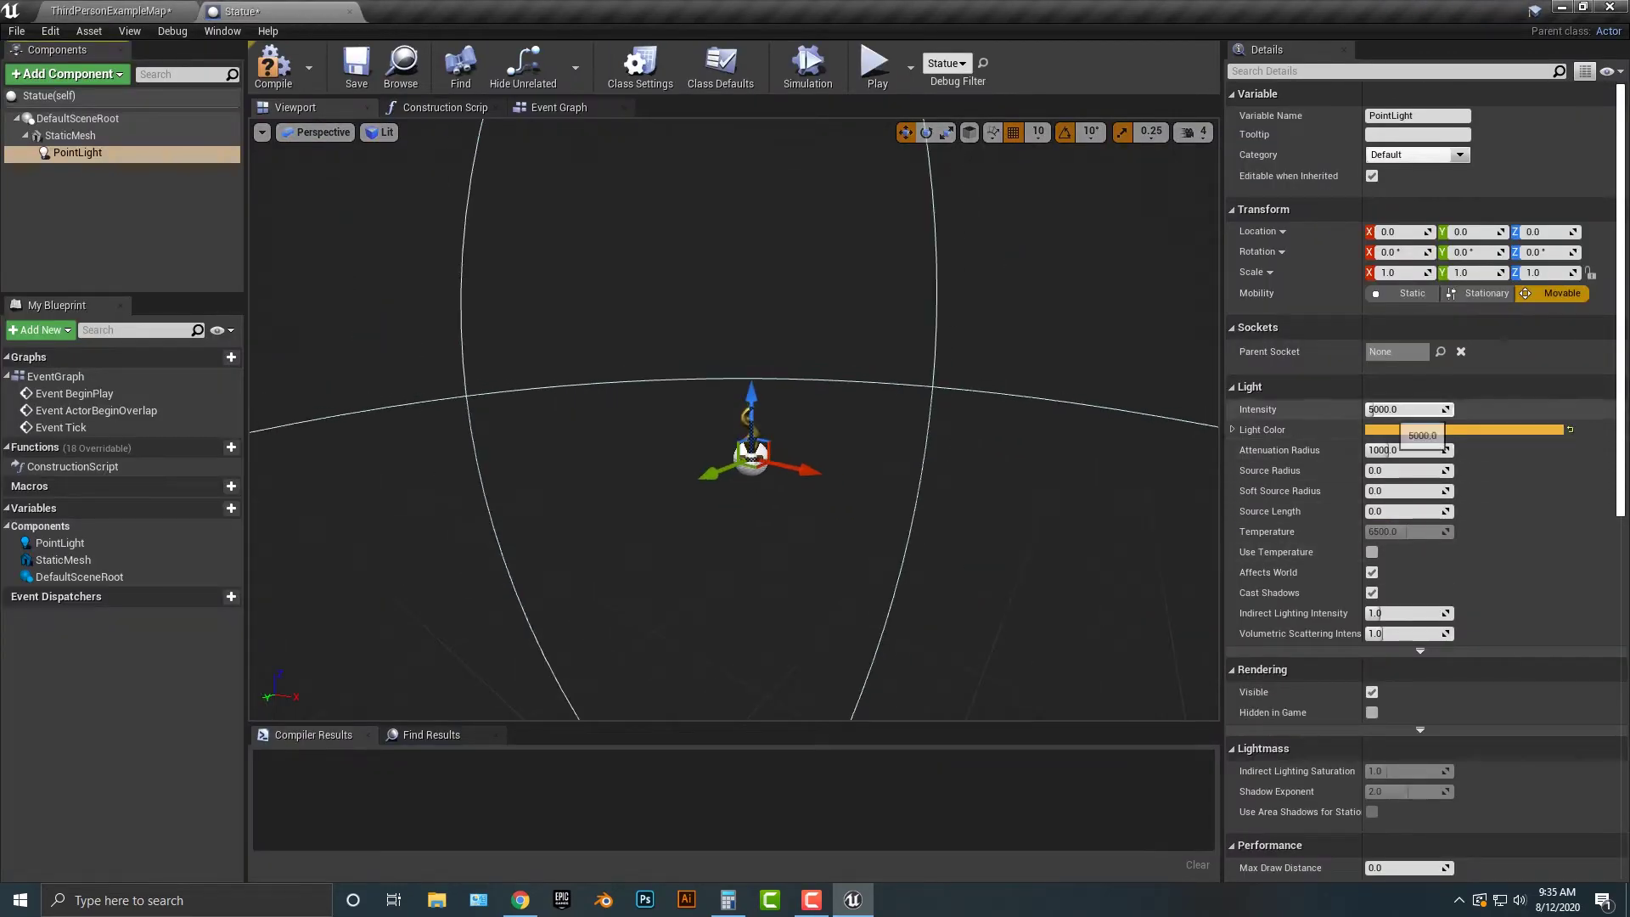
{"action": "left_click_drag", "start_coordinate": [1372, 409], "coordinate": [1444, 409]}
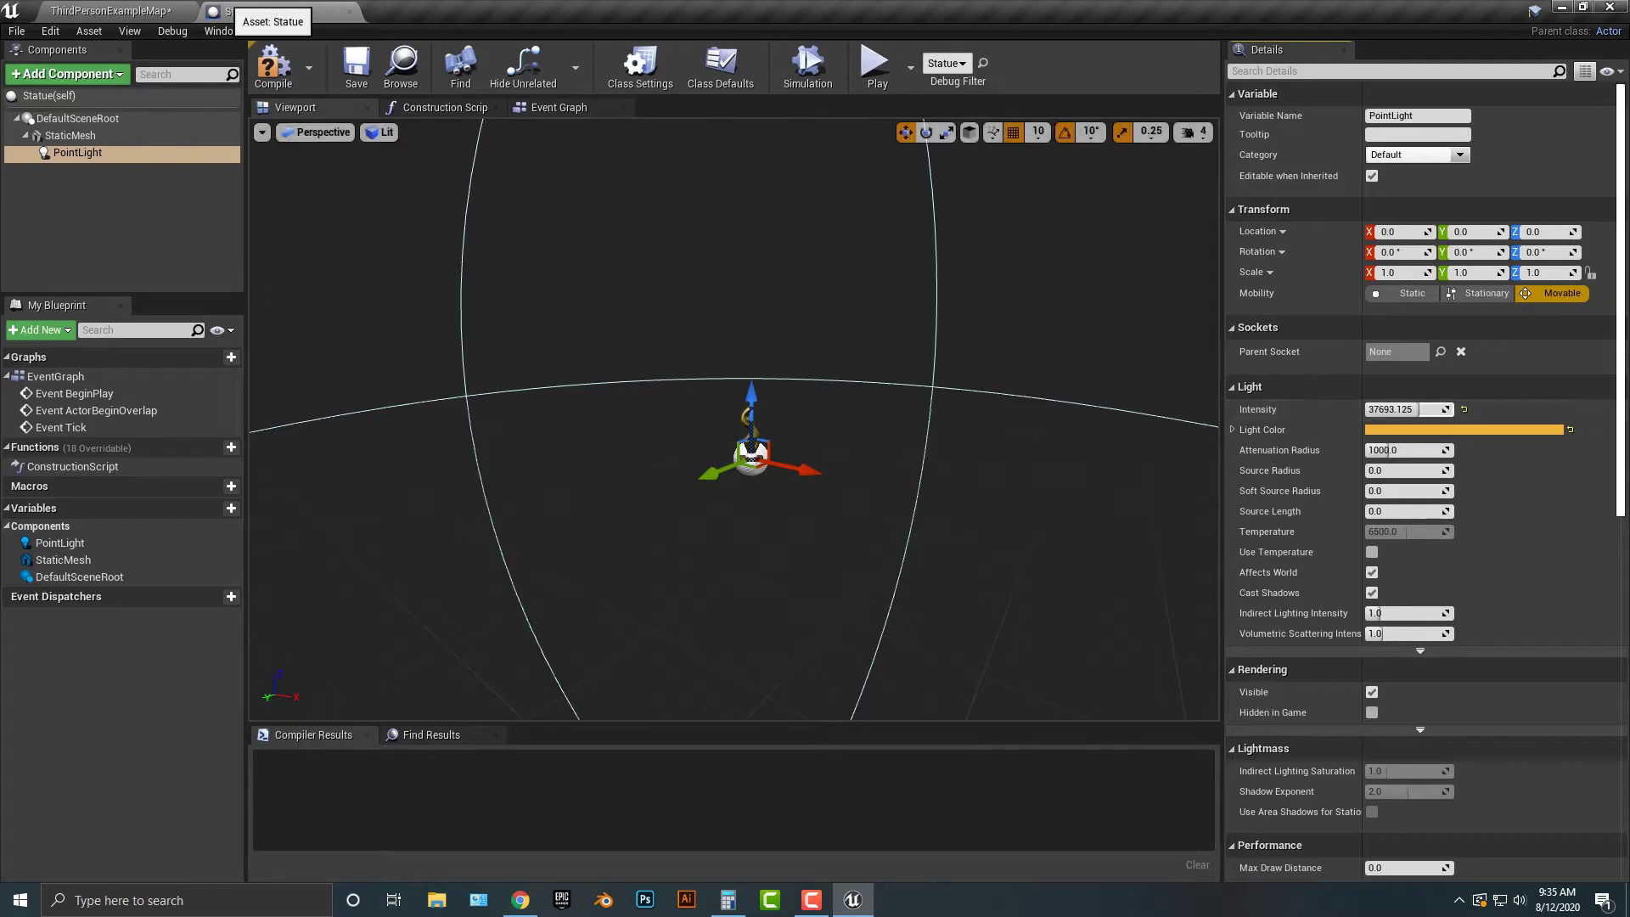
Inspect the statue's light in the level, compile the Statue blueprint and return to the level
{"action": "left_click", "coordinate": [153, 11]}
{"action": "left_click", "coordinate": [790, 472]}
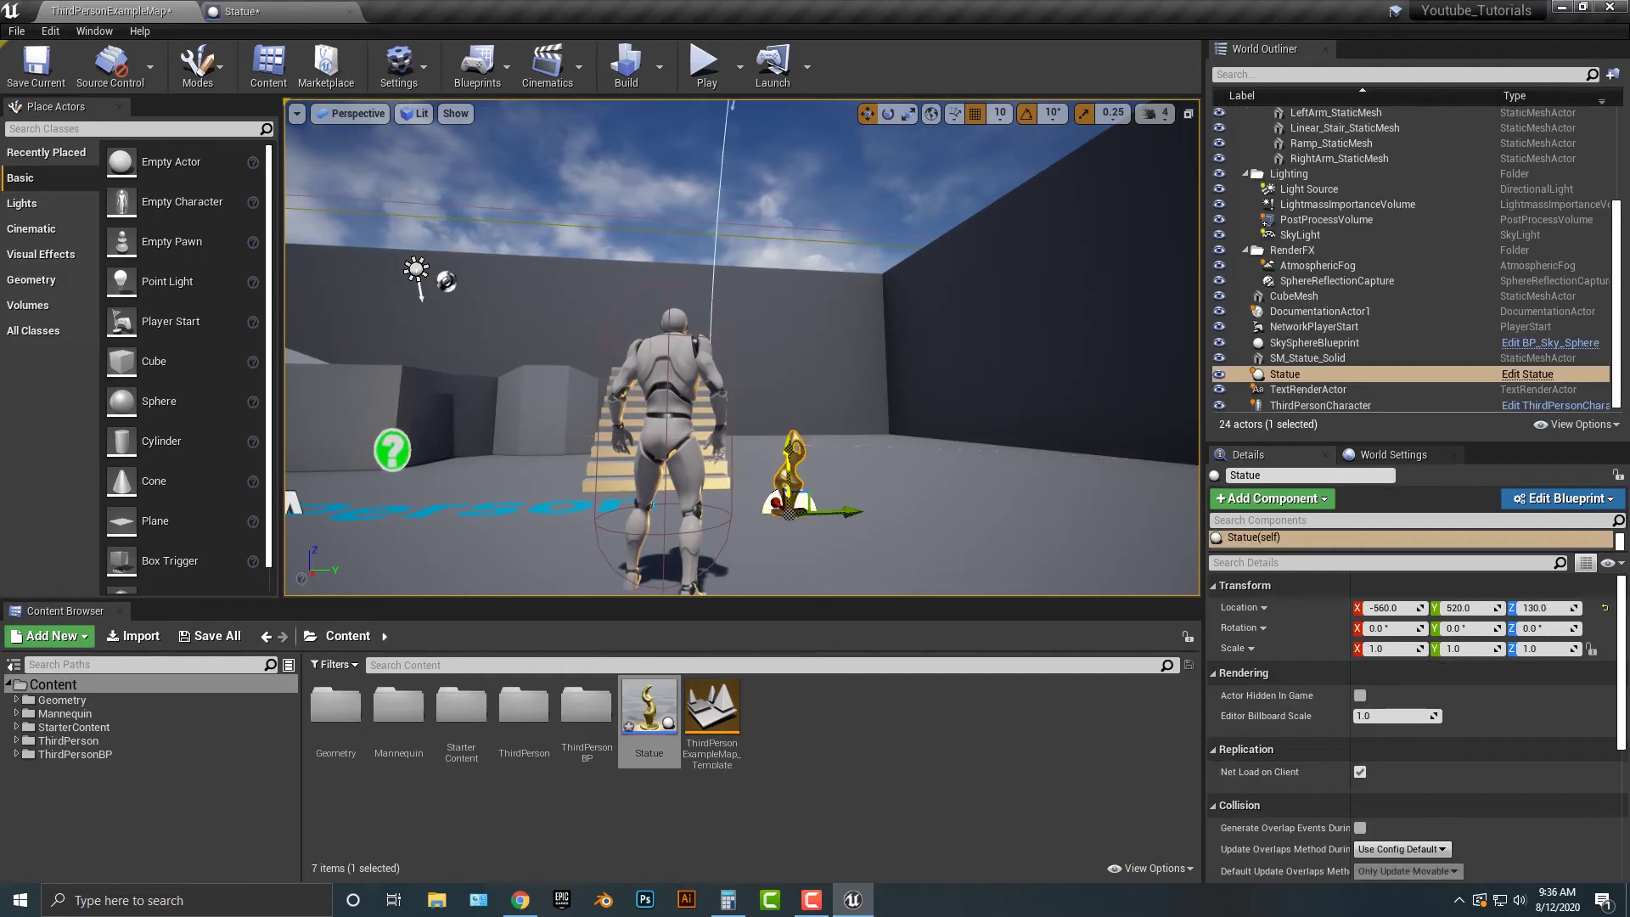
{"action": "left_click", "coordinate": [281, 11]}
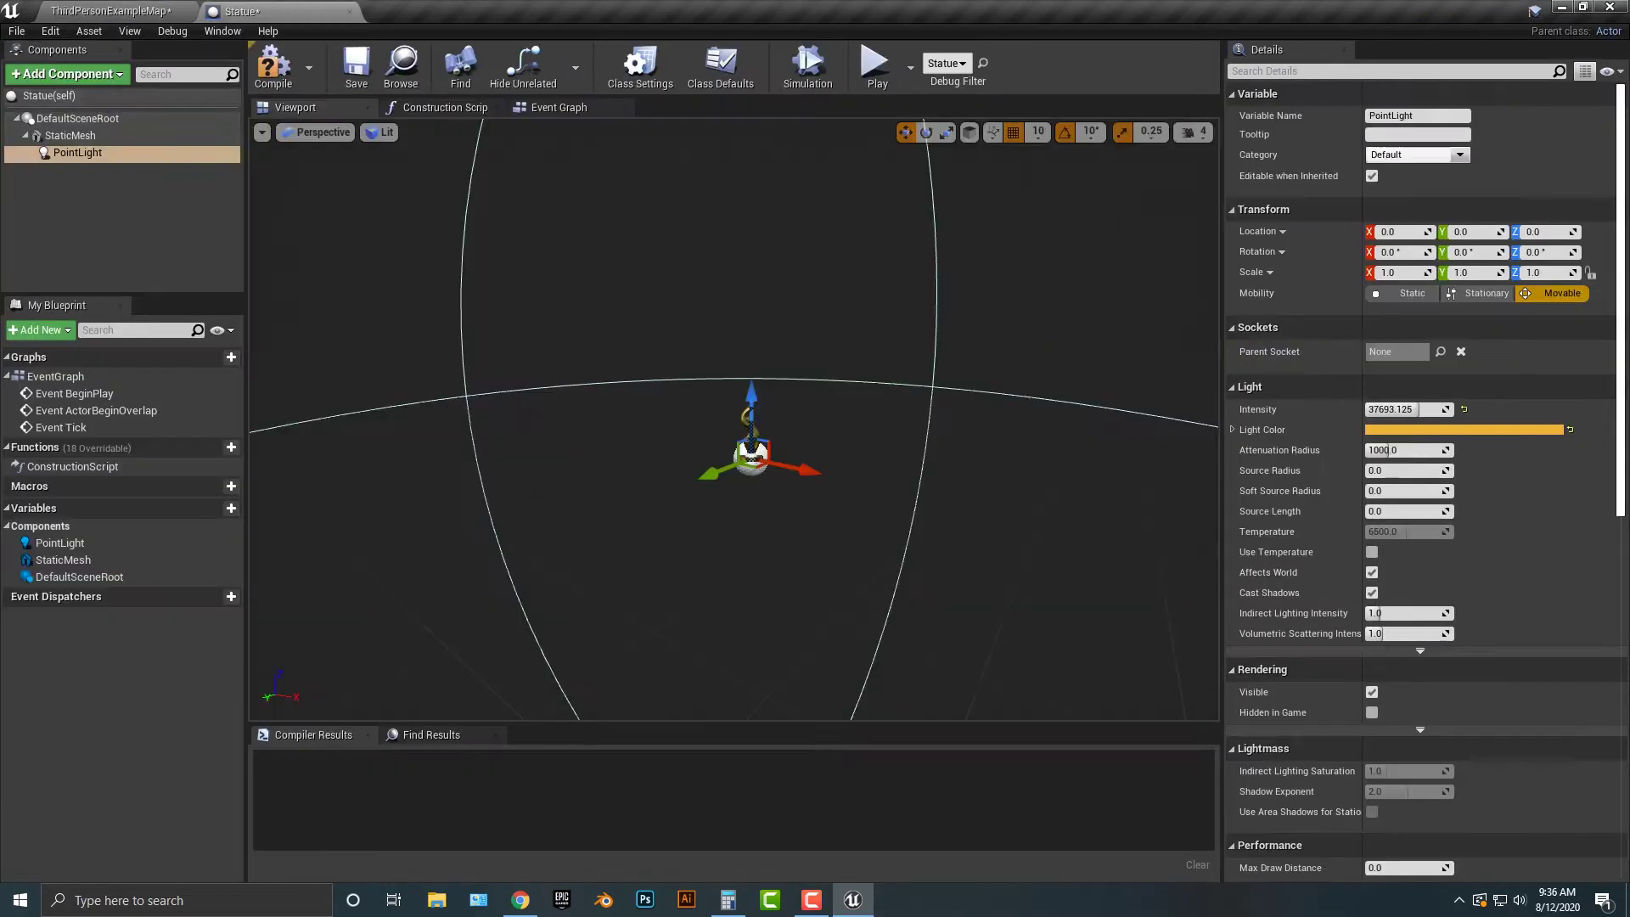
{"action": "left_click", "coordinate": [273, 68]}
{"action": "left_click", "coordinate": [128, 11]}
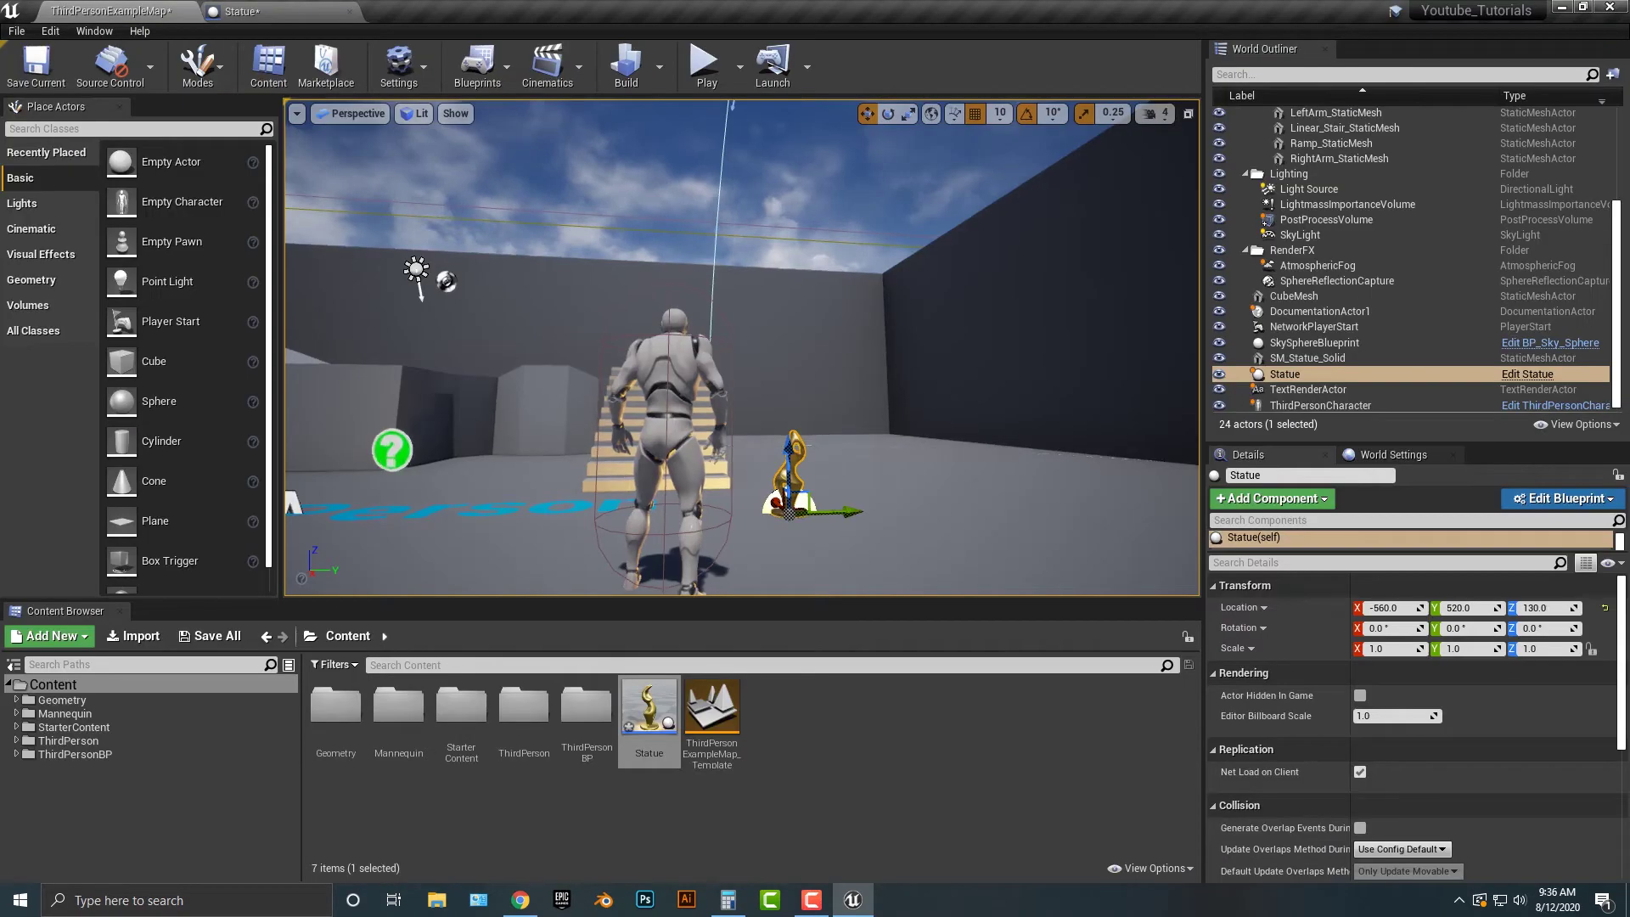
Replace the Statue actor in the level with a fresh instance beside the character and play-test its light
{"action": "key", "text": "Delete"}
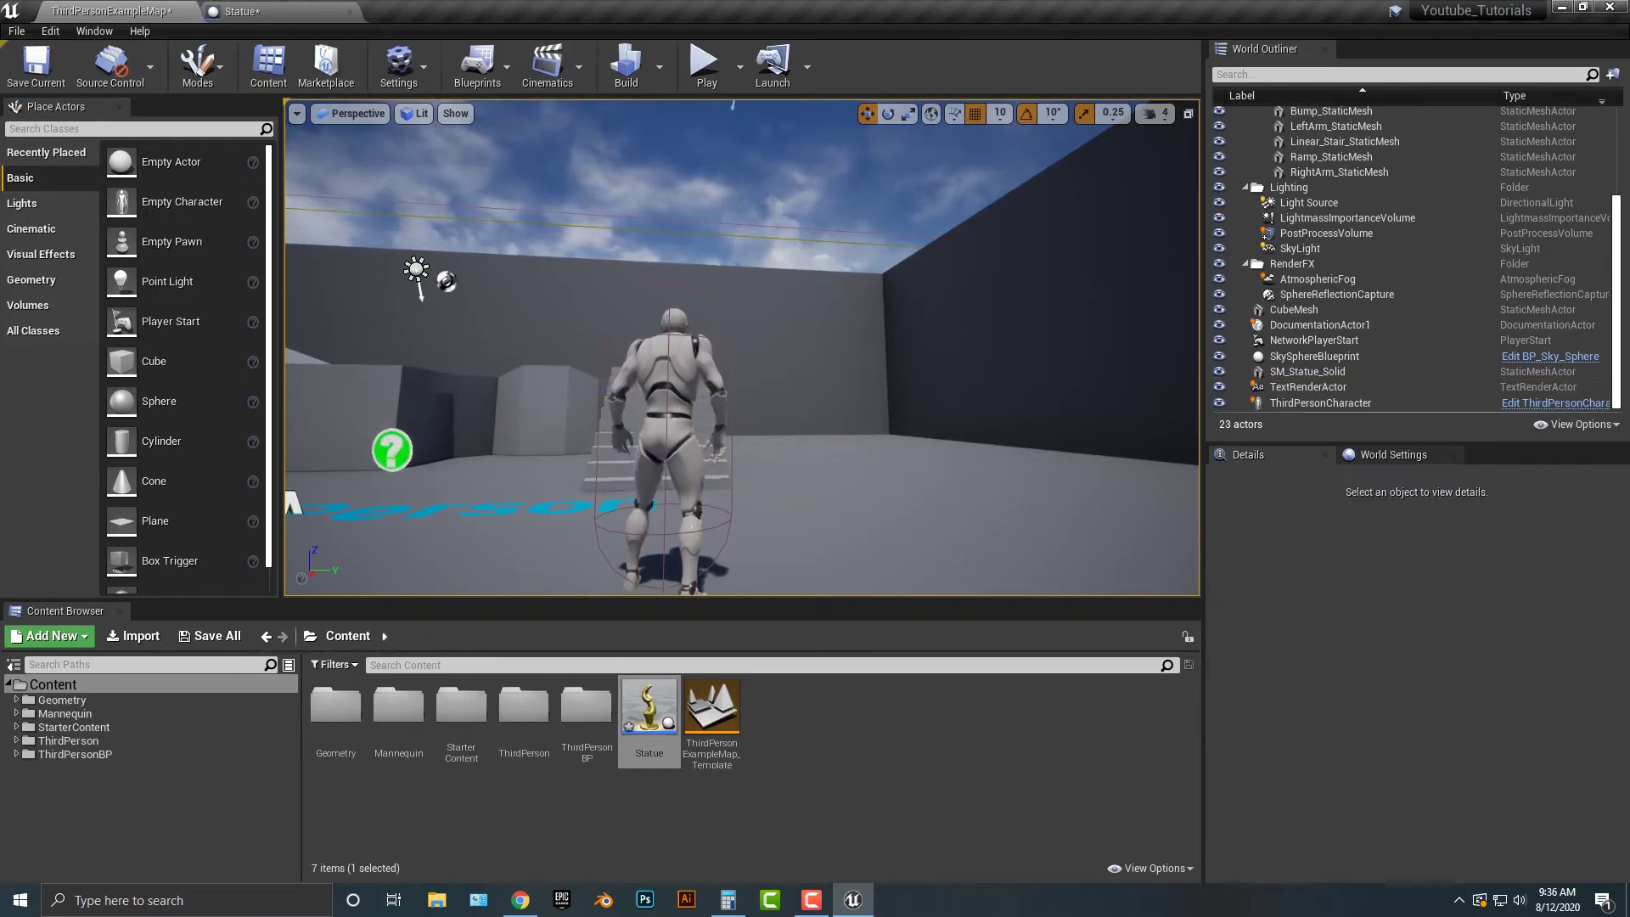
{"action": "left_click_drag", "start_coordinate": [650, 709], "coordinate": [795, 452]}
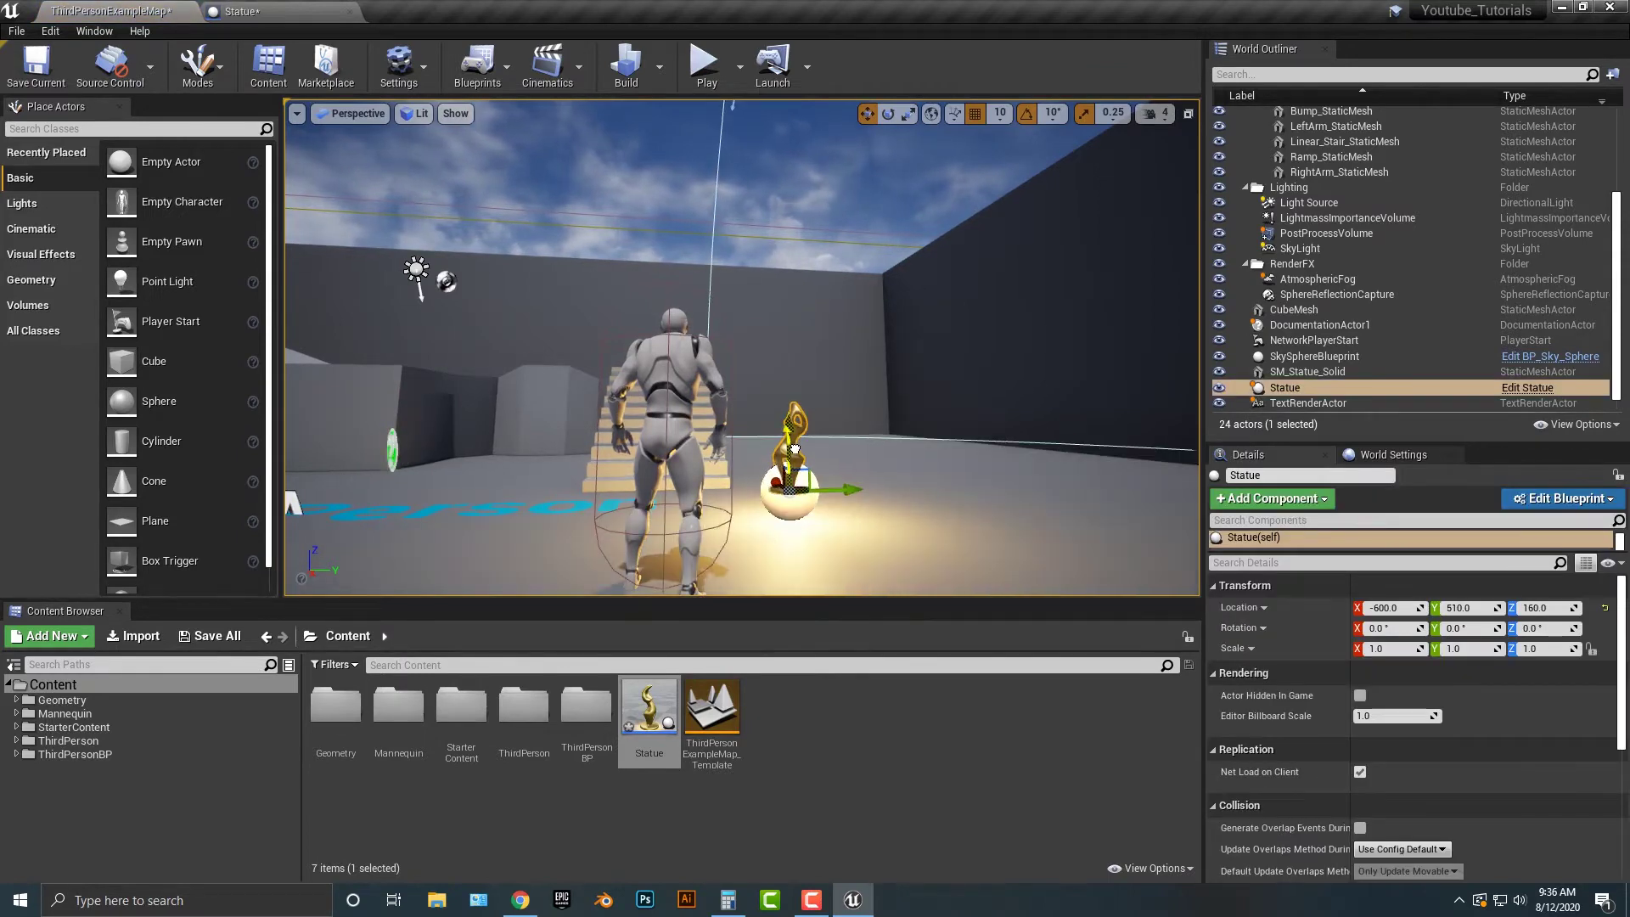
{"action": "right_click_drag", "start_coordinate": [795, 452], "coordinate": [793, 536]}
{"action": "left_click", "coordinate": [706, 61]}
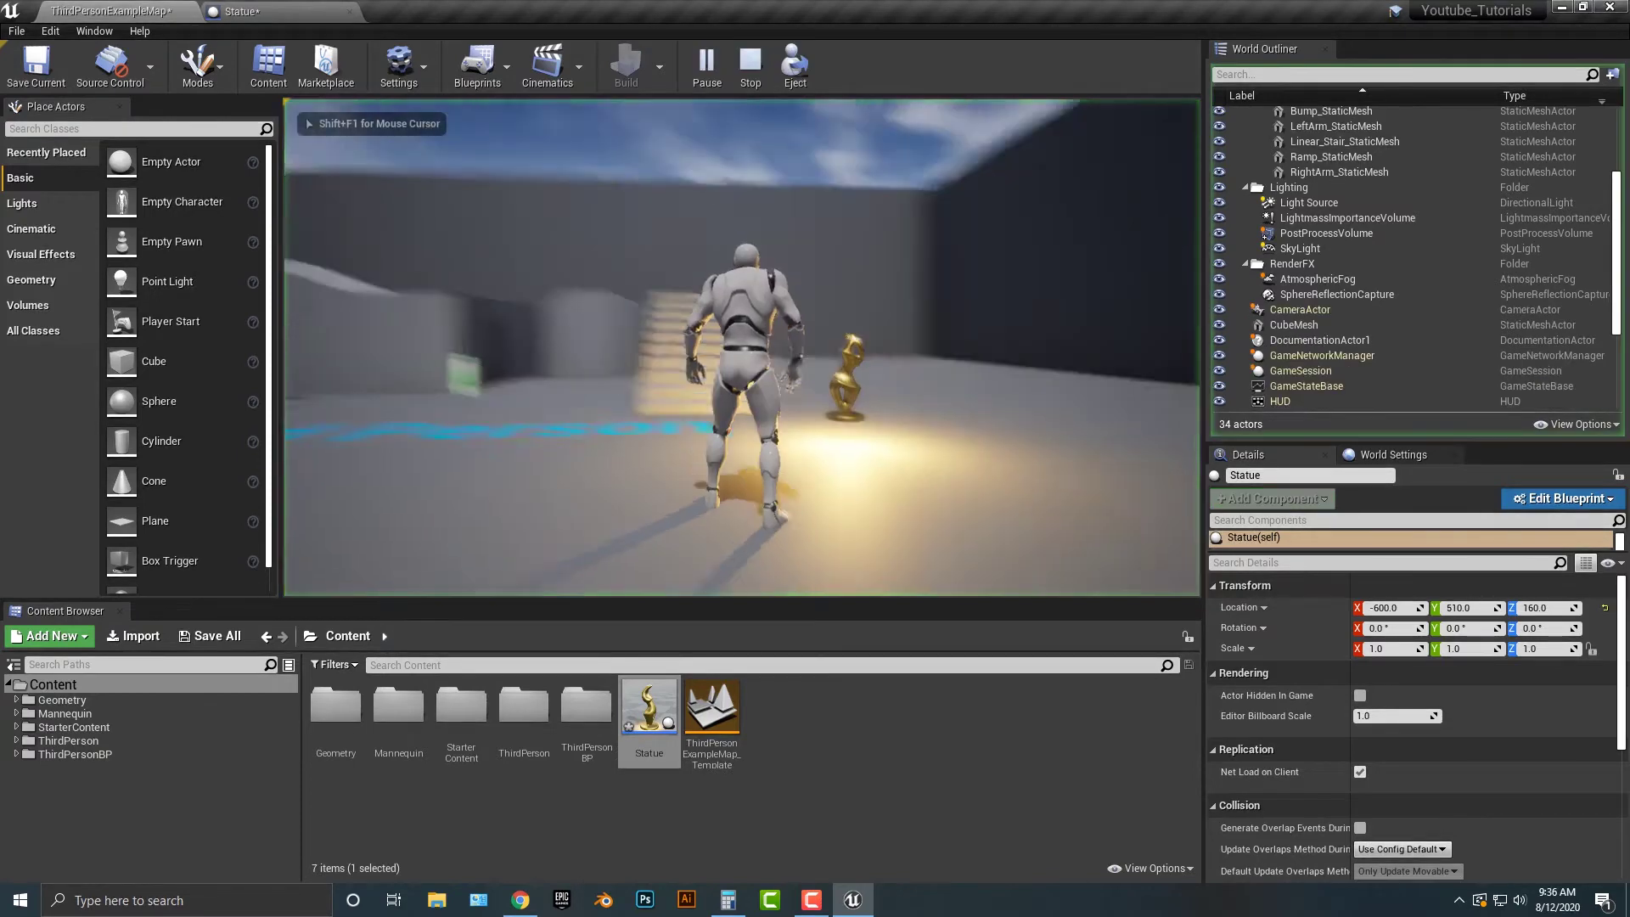
{"action": "key", "text": "Escape"}
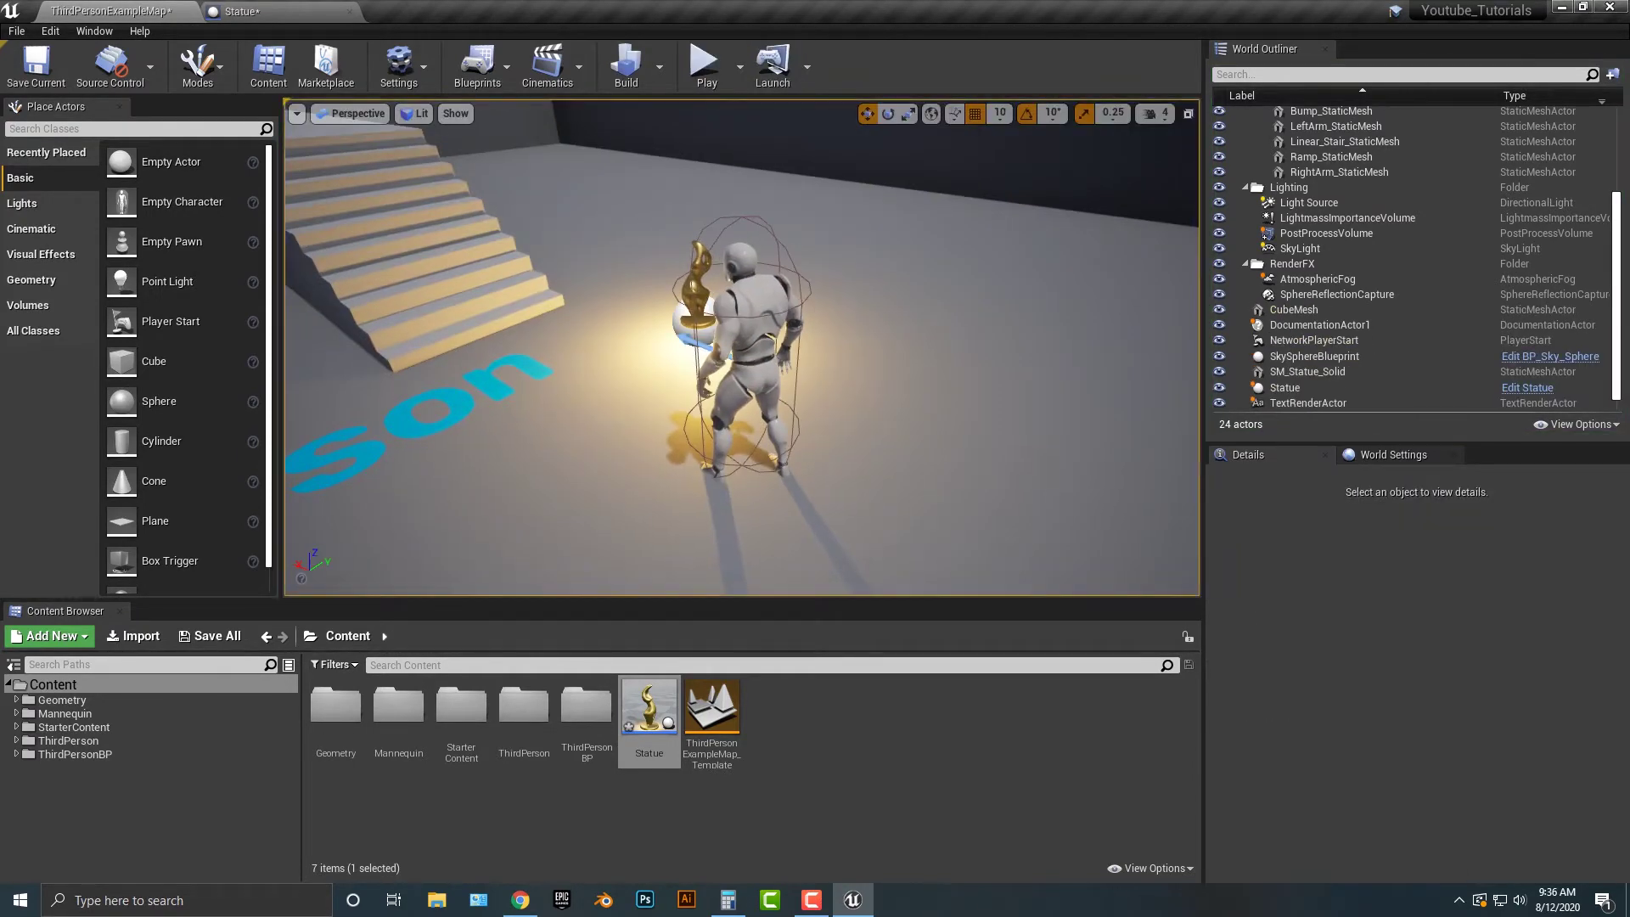
In the Statue blueprint, raise the point light to Z 70 and reduce its Attenuation Radius to about 265.5
{"action": "left_click", "coordinate": [255, 12]}
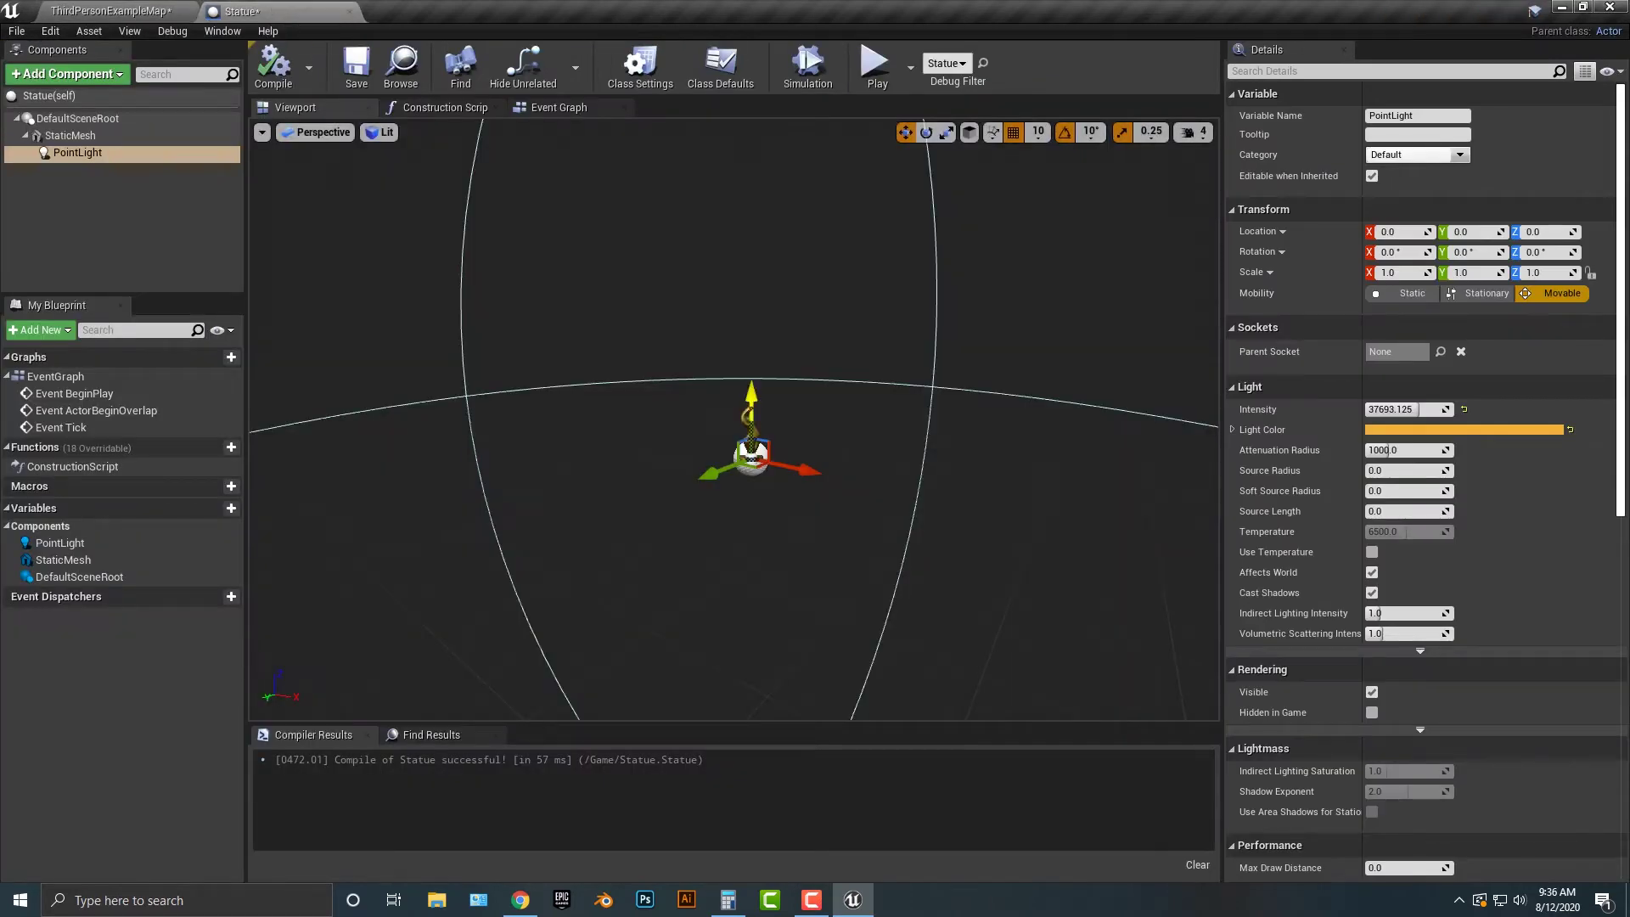
{"action": "left_click_drag", "start_coordinate": [752, 412], "coordinate": [752, 365]}
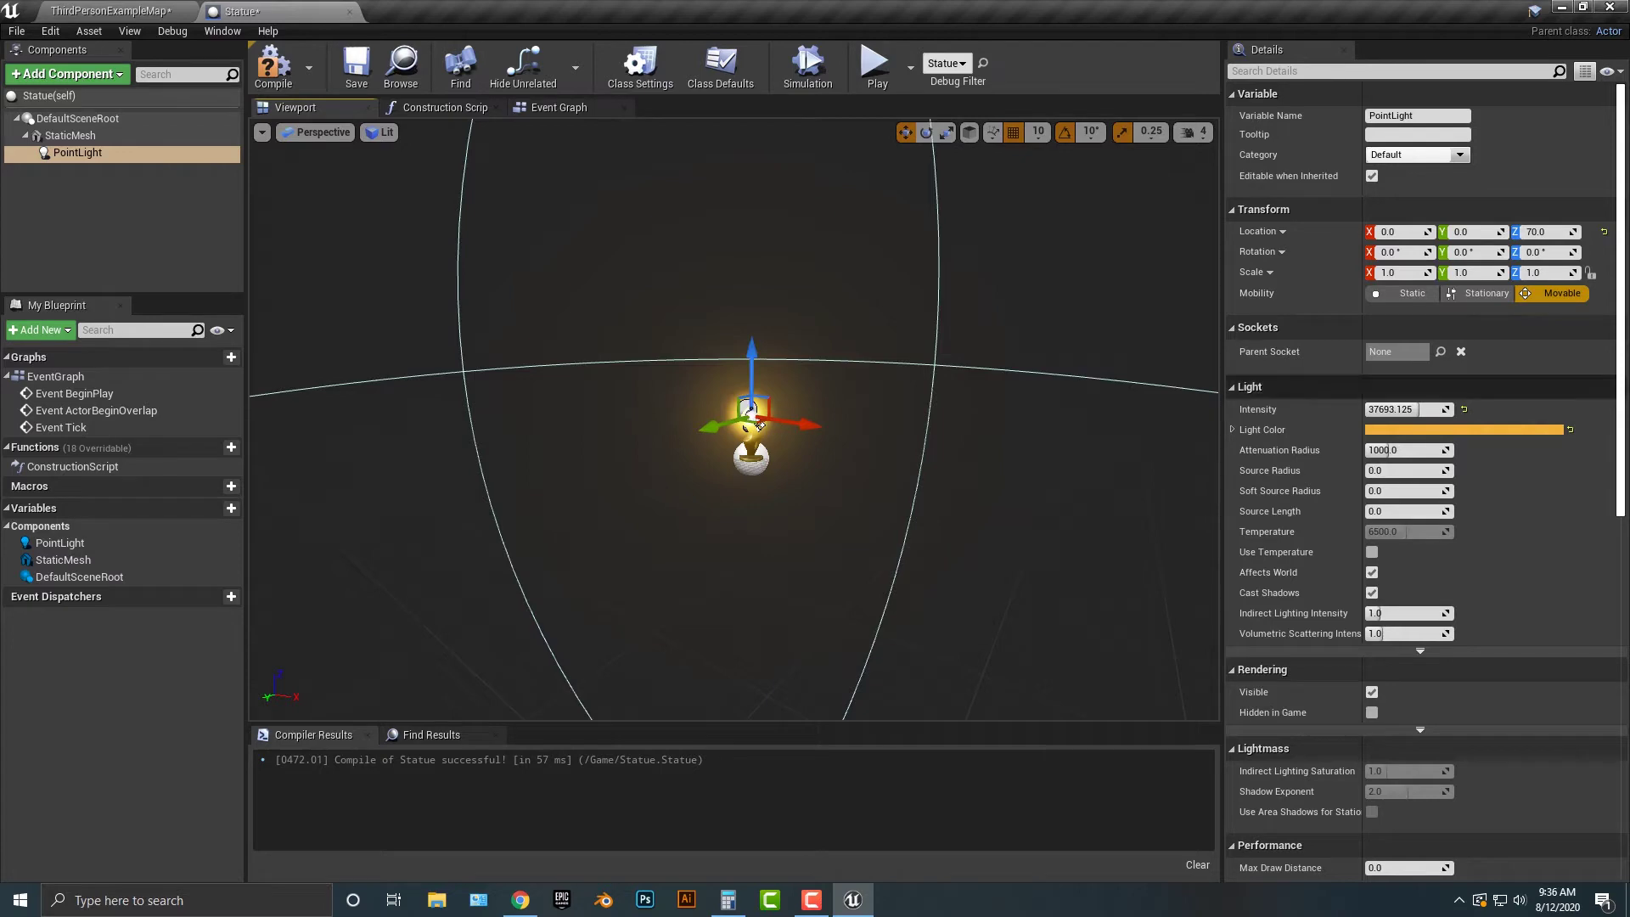
{"action": "left_click_drag", "start_coordinate": [1389, 450], "coordinate": [1371, 451]}
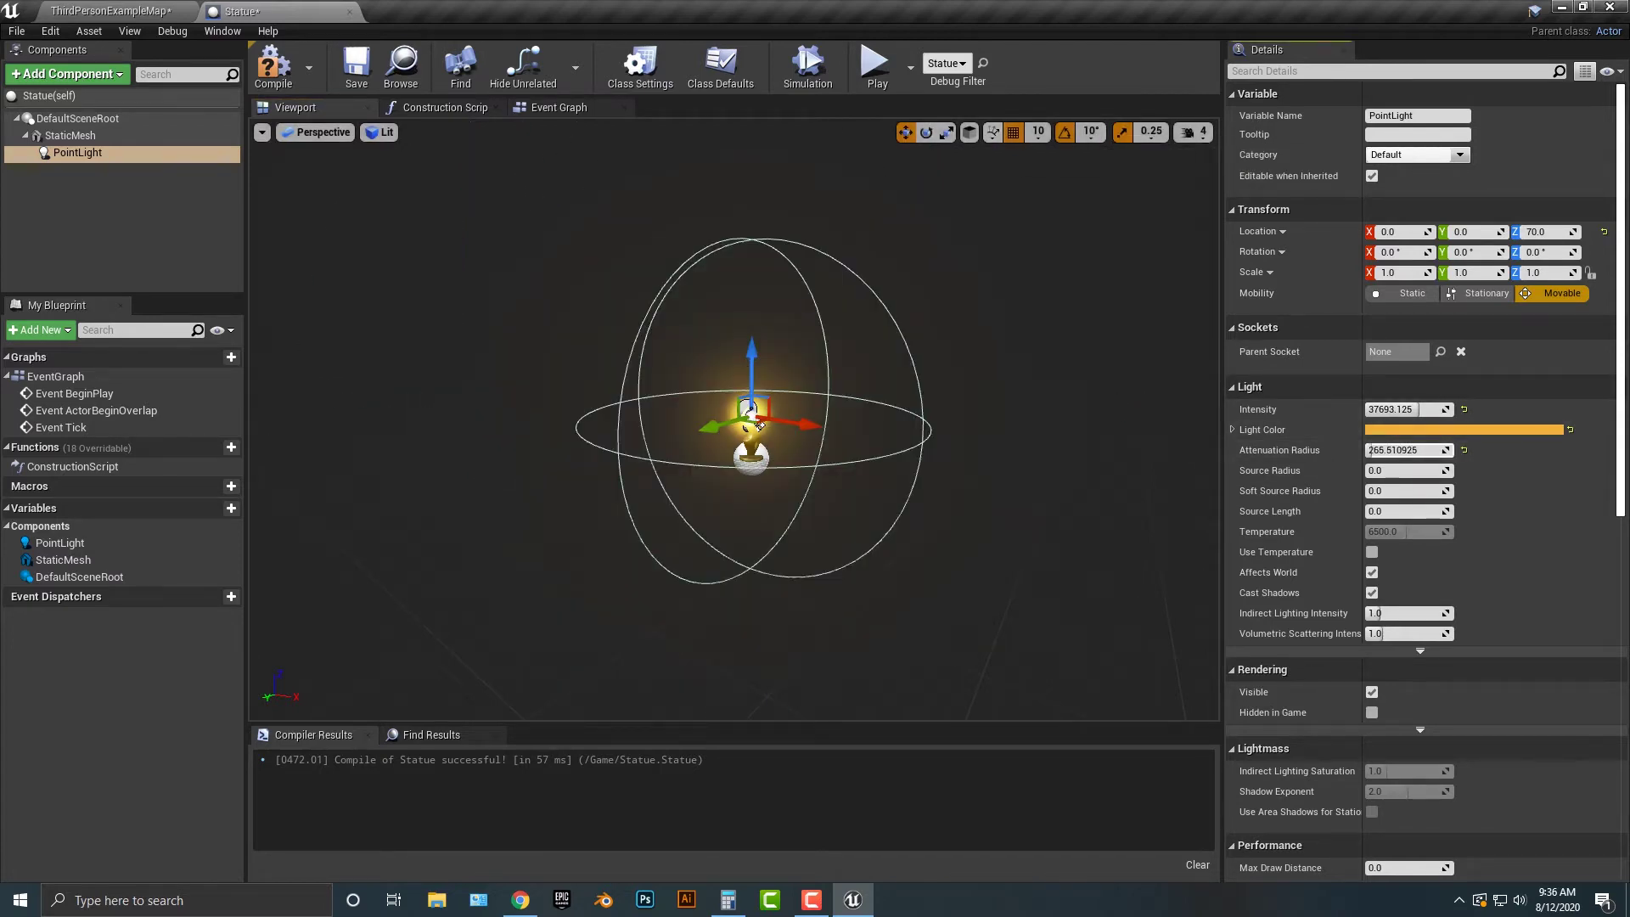
Play the level from the blueprint and walk around the statue to check the smaller light radius
{"action": "left_click", "coordinate": [875, 63]}
{"action": "key", "text": "w"}
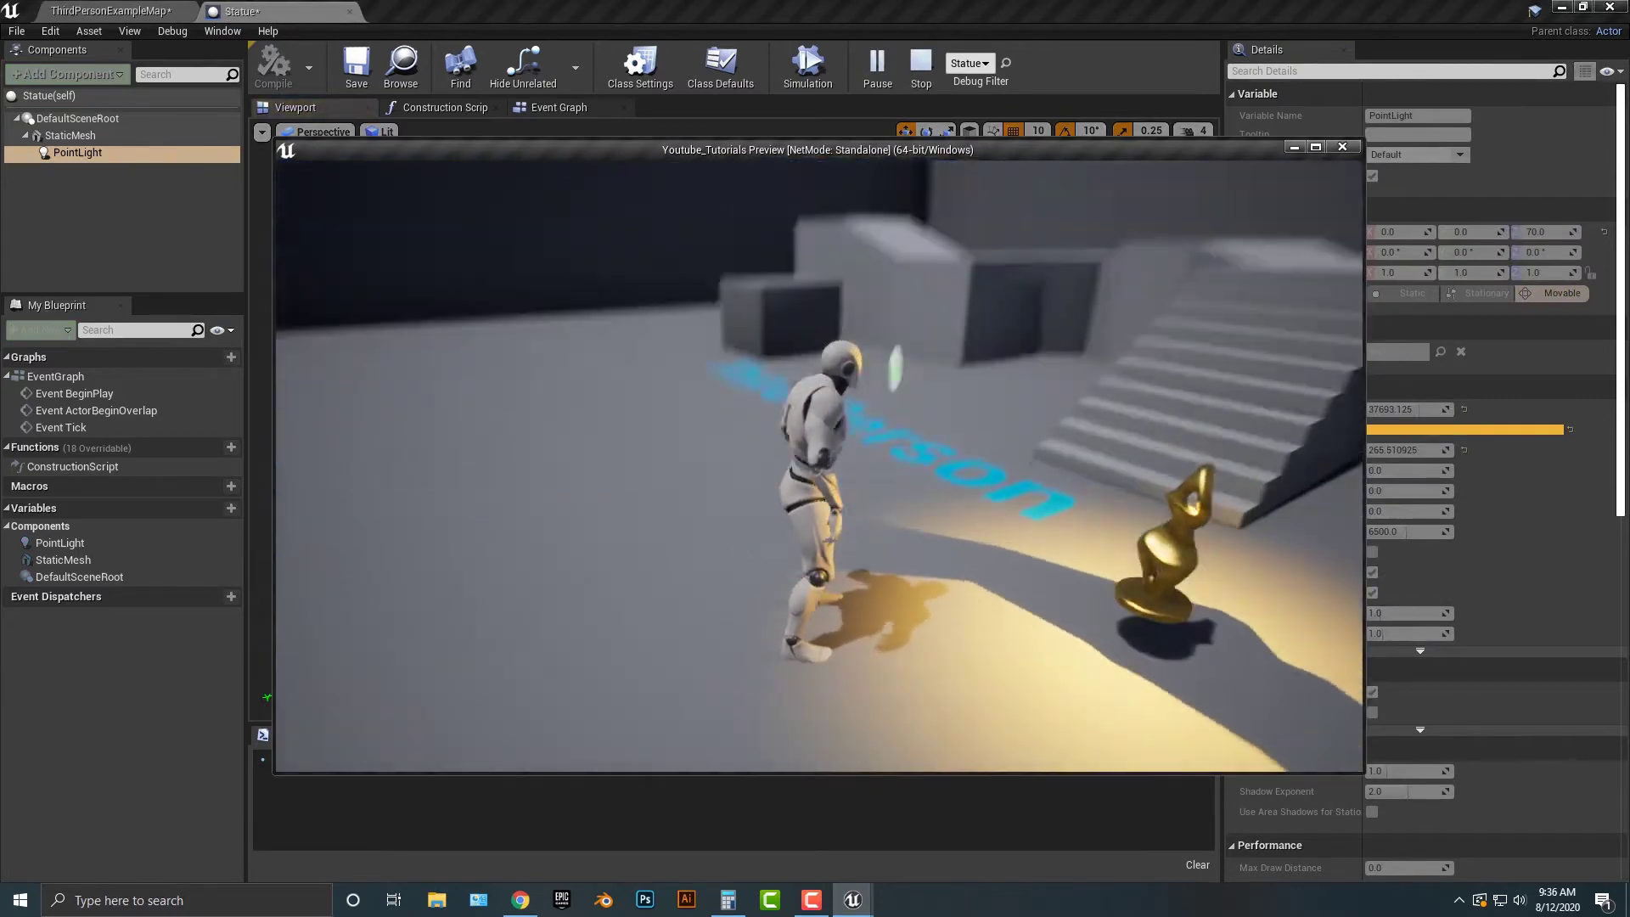
{"action": "key", "text": "w"}
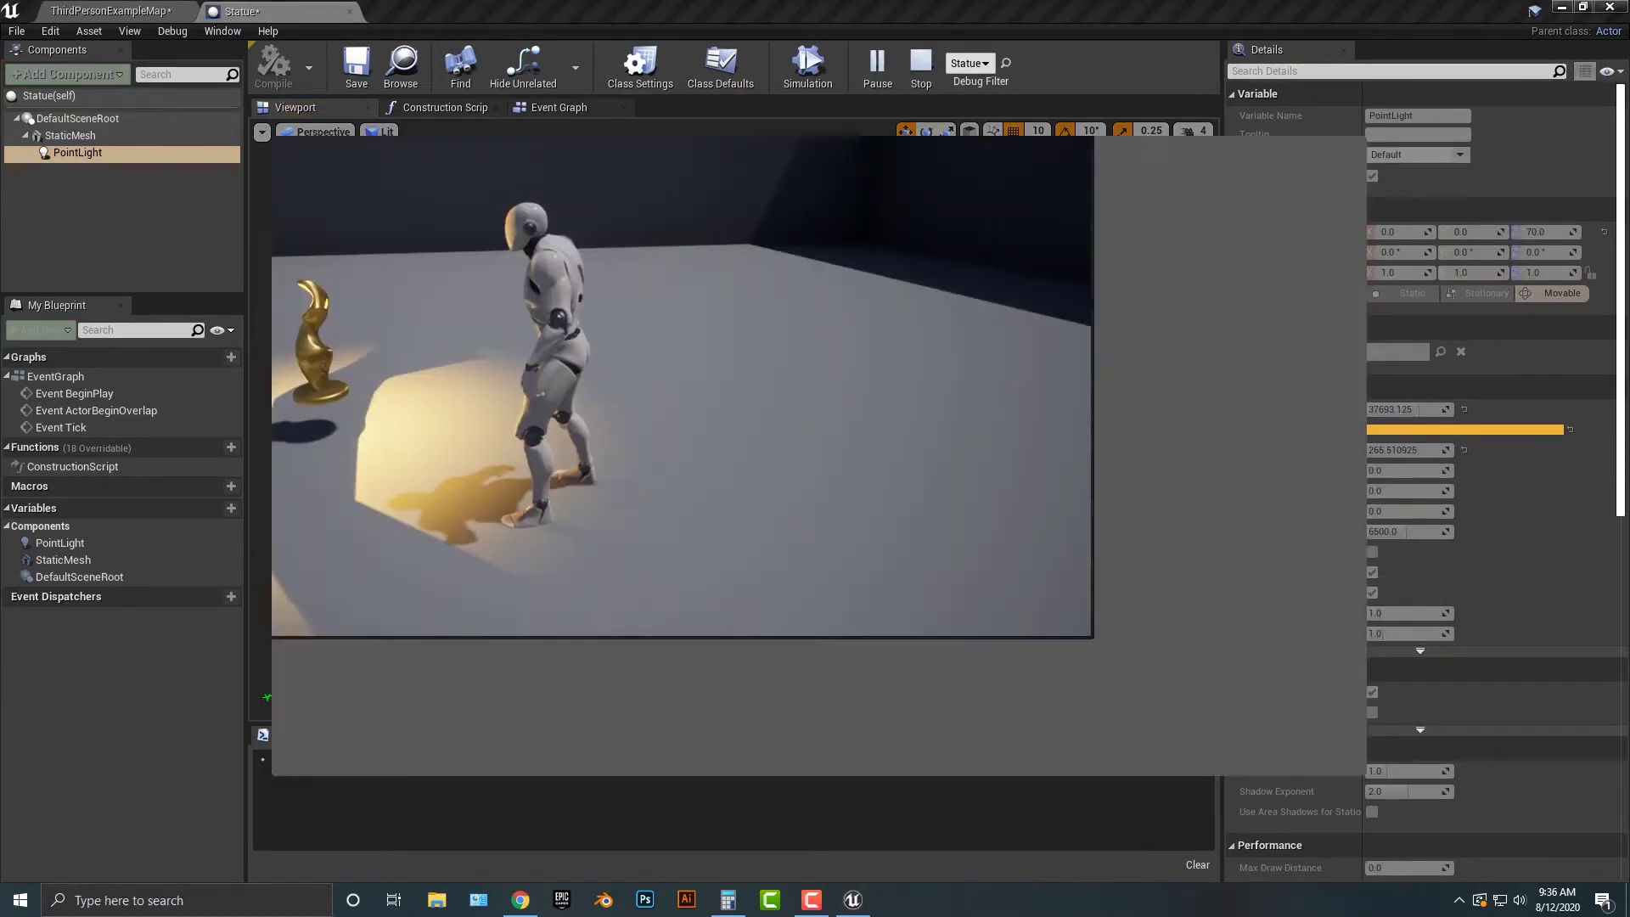
{"action": "key", "text": "Escape"}
Move the point light to X 10 and play the level to check its effect
{"action": "scroll", "coordinate": [768, 427], "scroll_direction": "up", "scroll_amount": 5}
{"action": "left_click_drag", "start_coordinate": [953, 402], "coordinate": [977, 407]}
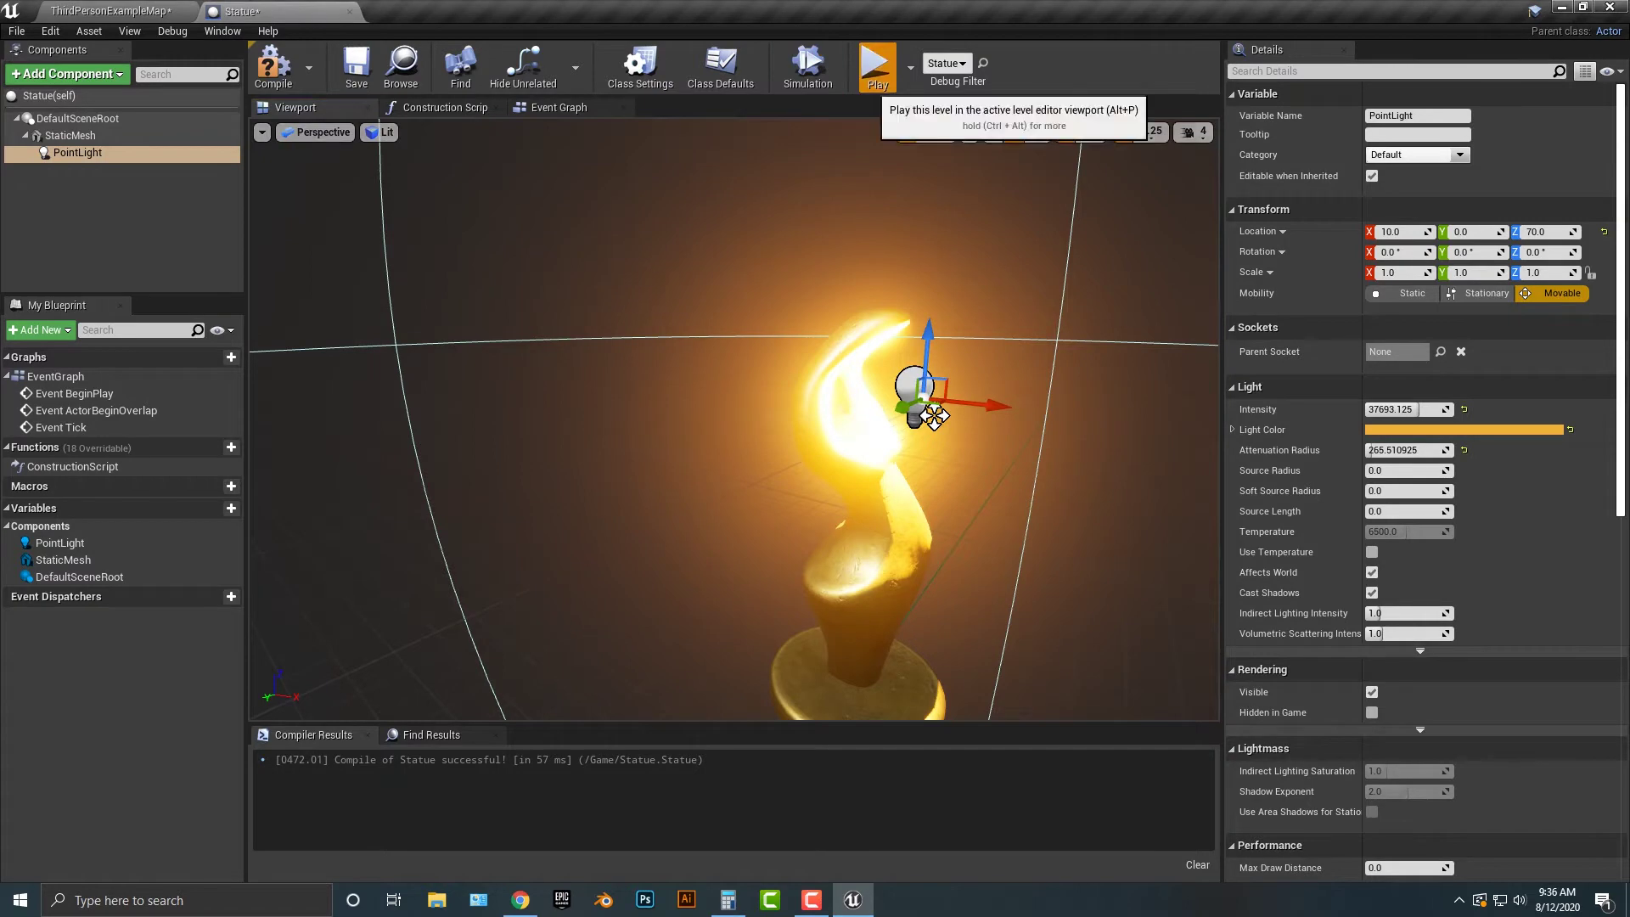
{"action": "left_click", "coordinate": [875, 64]}
{"action": "key", "text": "w"}
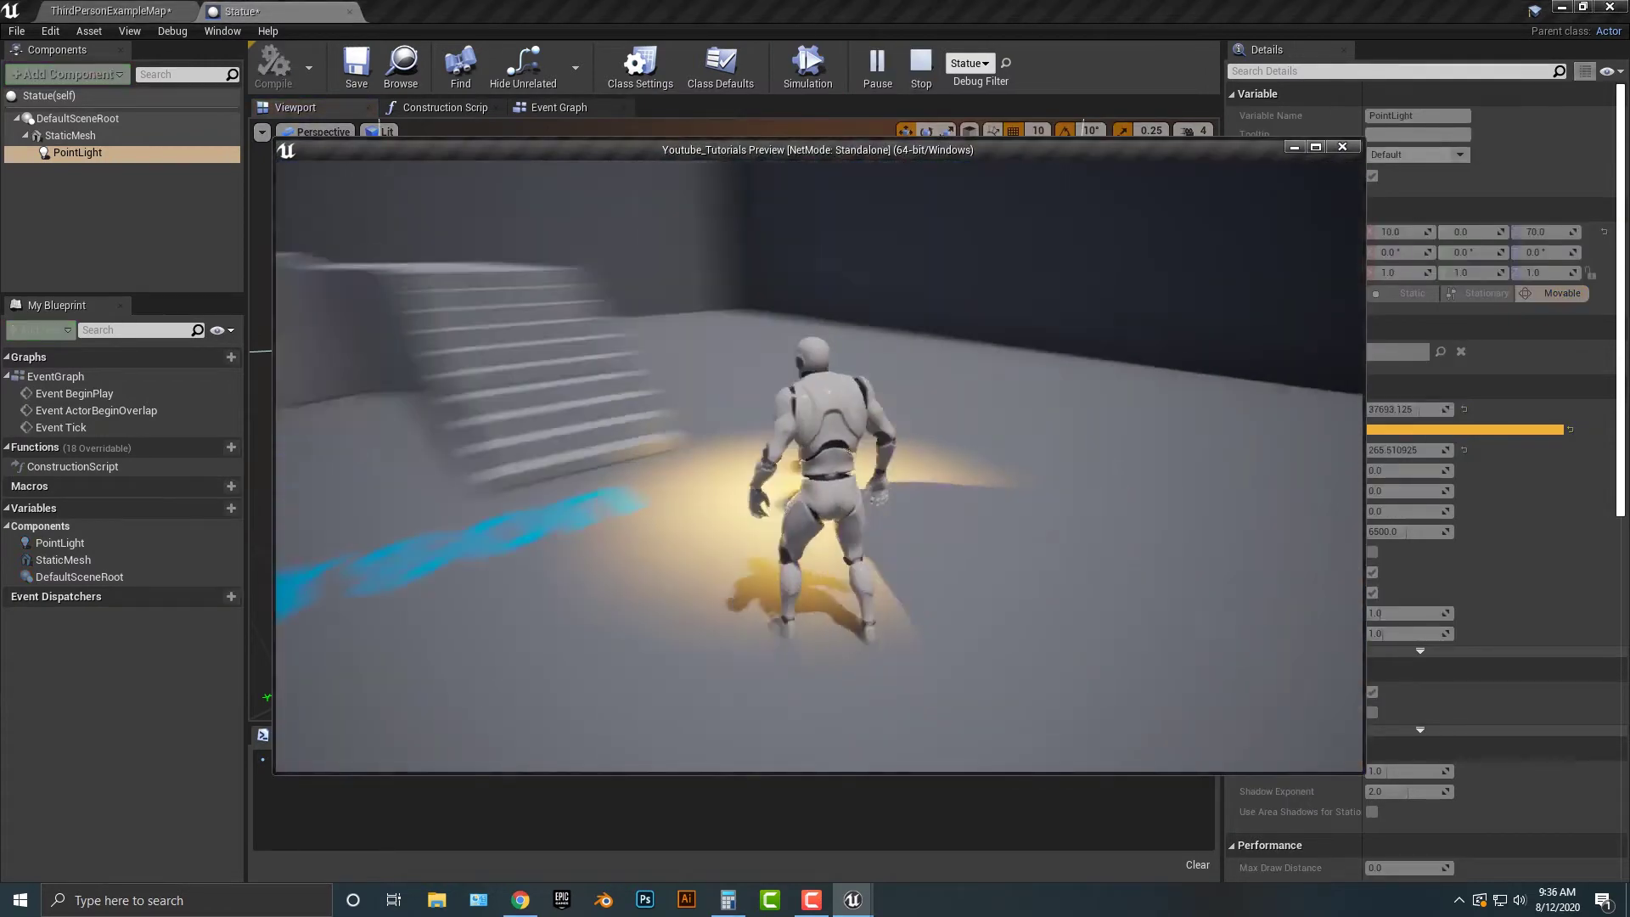
{"action": "key", "text": "Escape"}
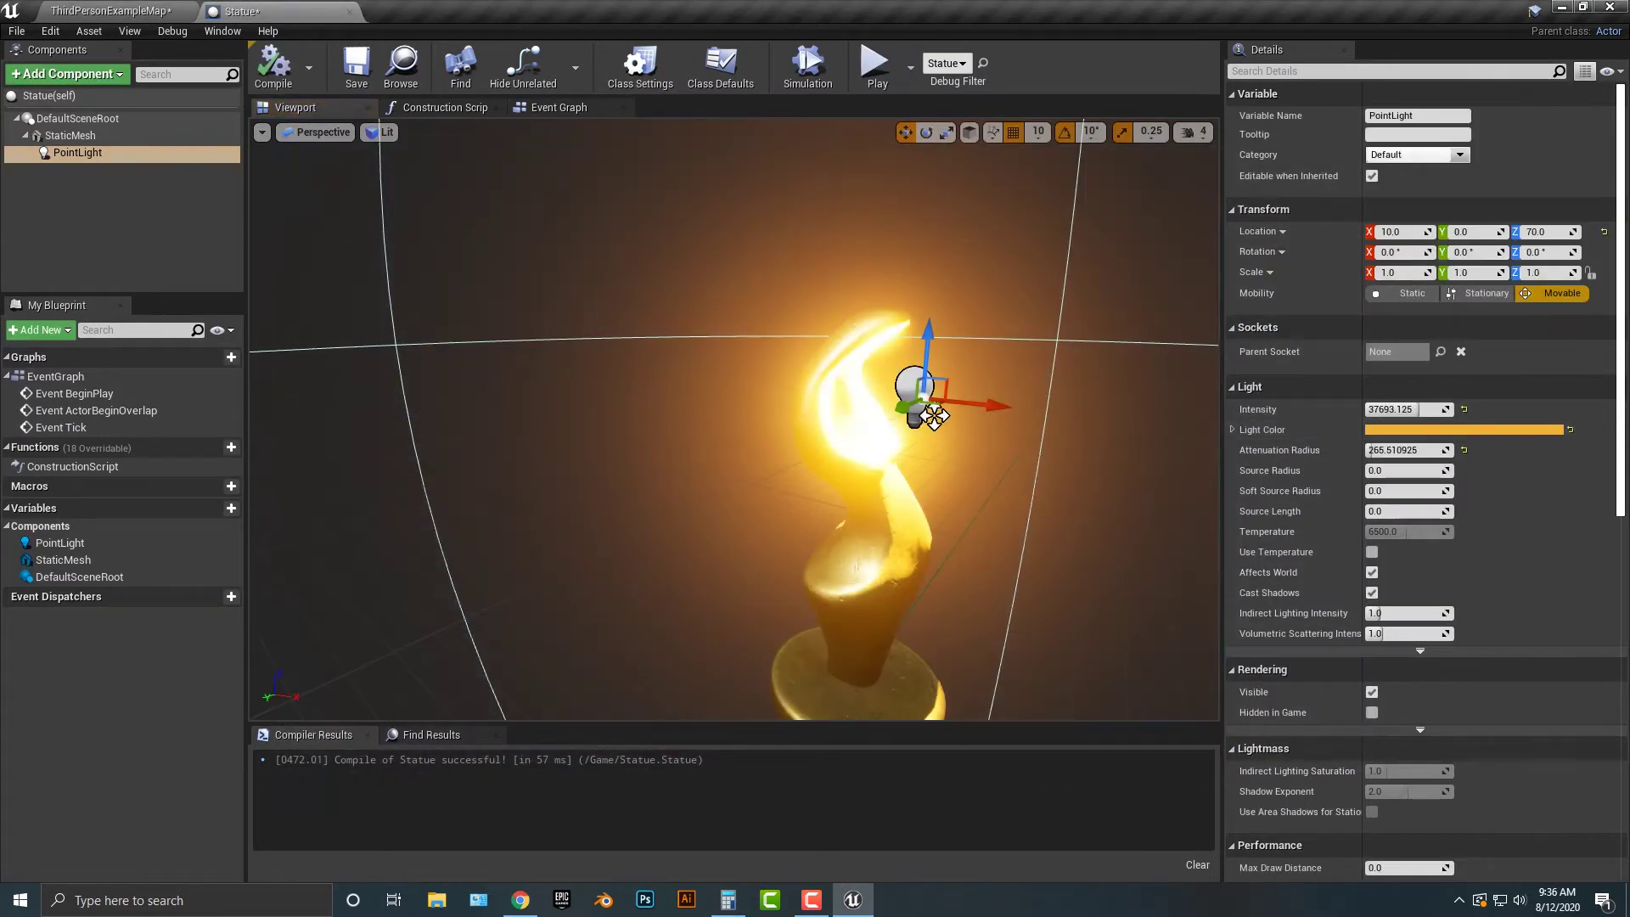
Raise the point light above the statue to Z 100 and play-test the lighting
{"action": "left_click_drag", "start_coordinate": [934, 416], "coordinate": [943, 306]}
{"action": "left_click_drag", "start_coordinate": [919, 220], "coordinate": [920, 181]}
{"action": "left_click", "coordinate": [874, 64]}
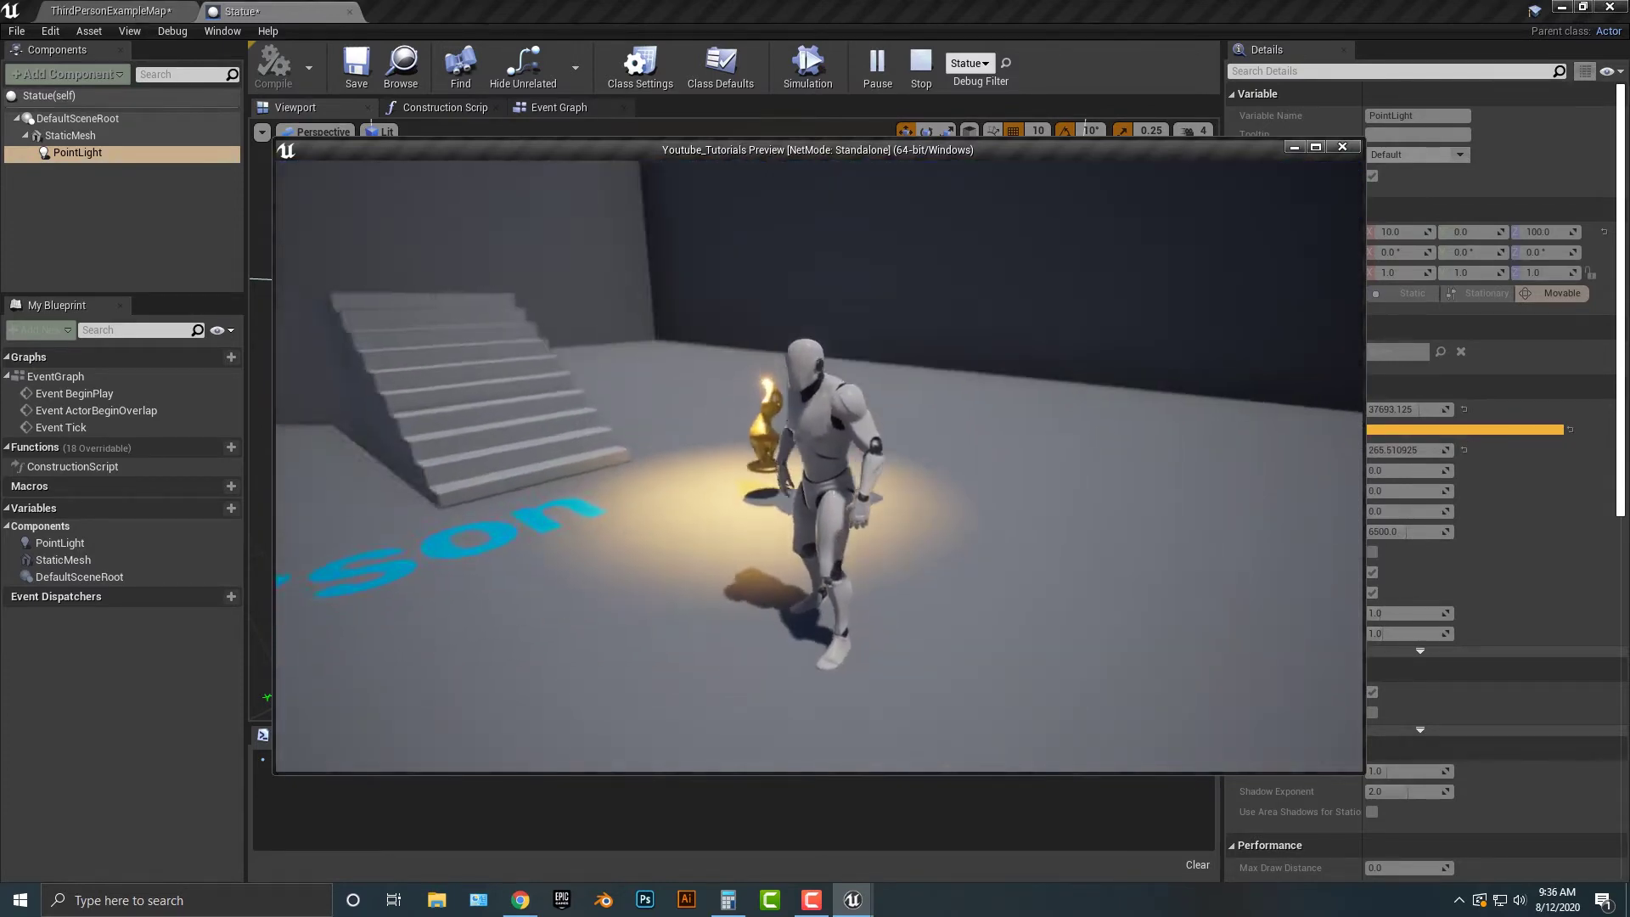
{"action": "key", "text": "Escape"}
Shift the point light to one side of the statue, at X -40
{"action": "scroll", "coordinate": [735, 420], "scroll_direction": "down", "scroll_amount": 5}
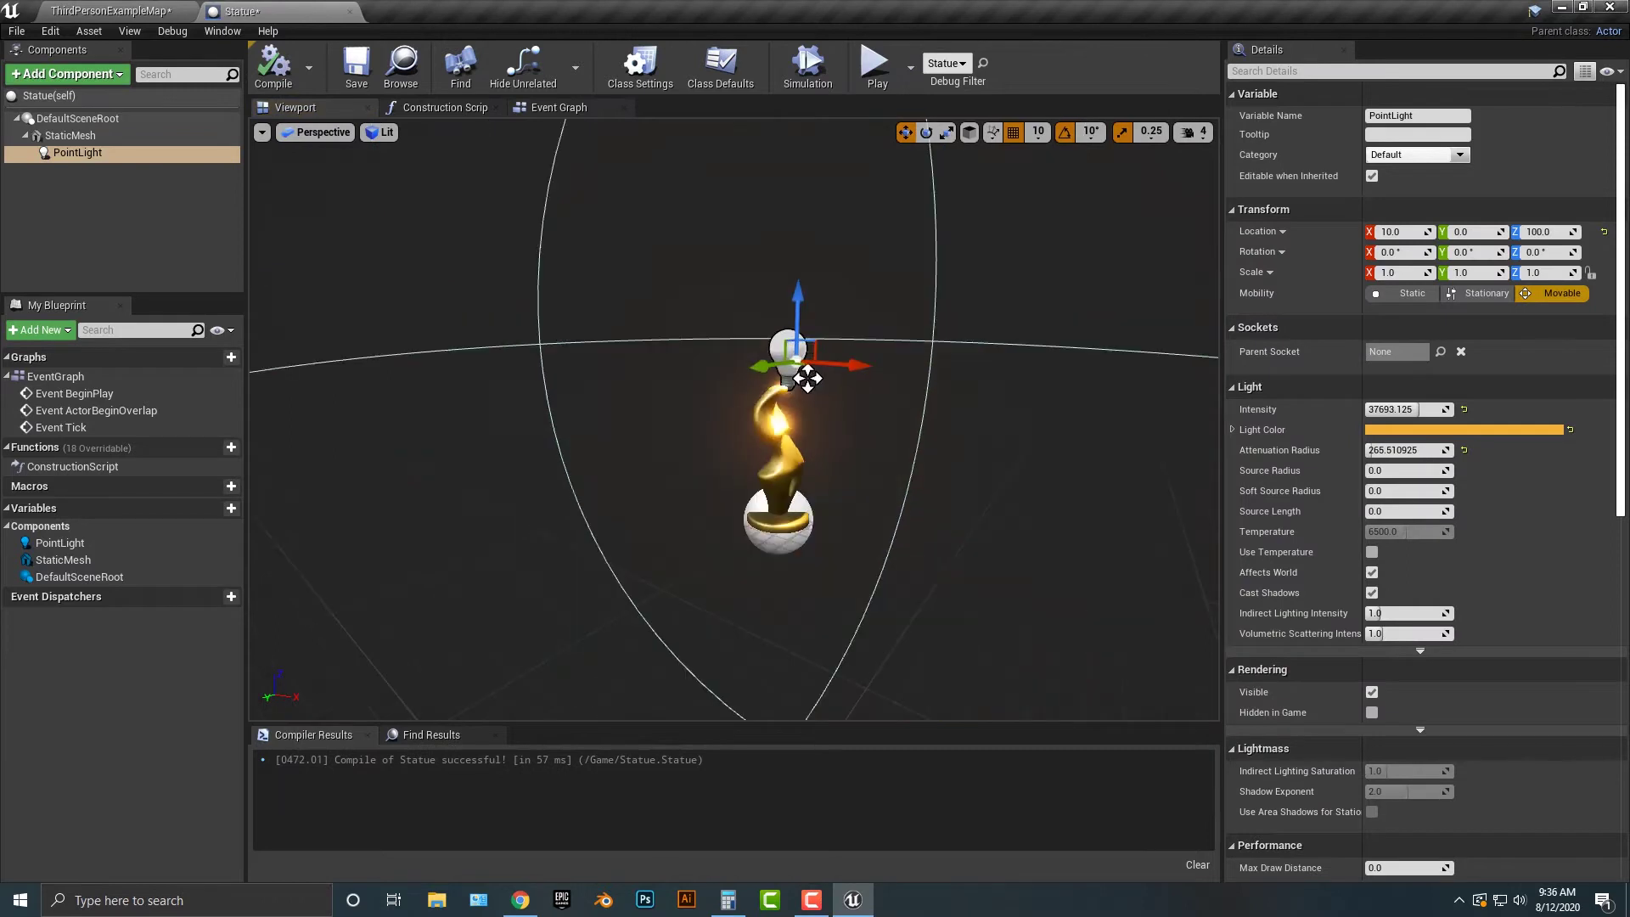
{"action": "left_click_drag", "start_coordinate": [858, 363], "coordinate": [801, 357]}
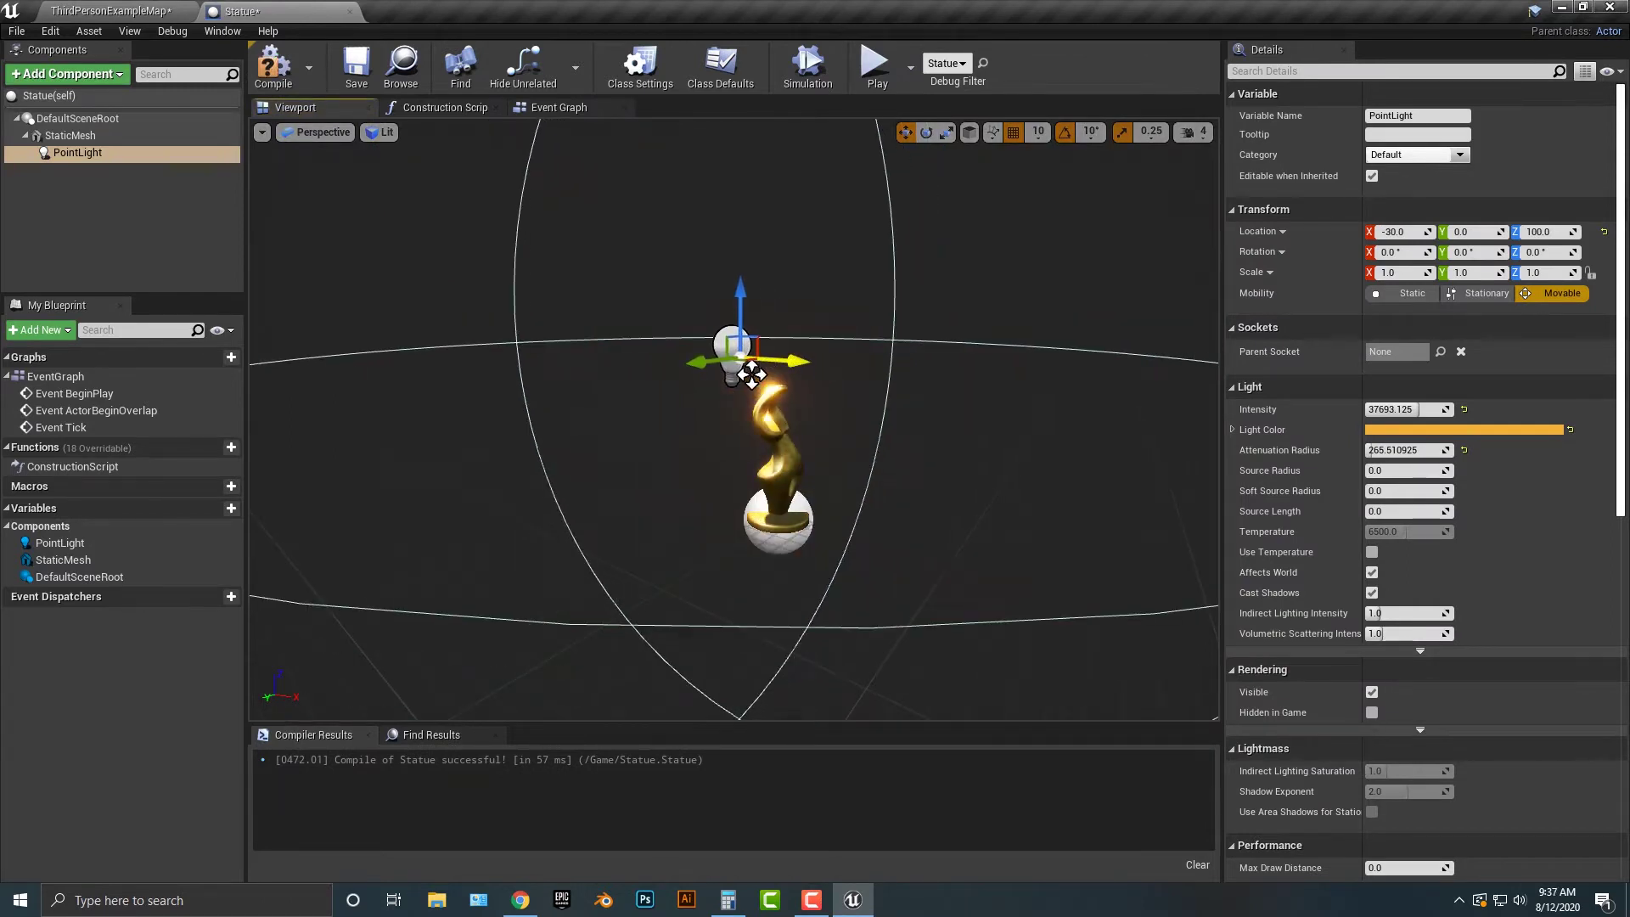
{"action": "mouse_move", "coordinate": [751, 374]}
{"action": "left_mouse_down"}
{"action": "mouse_move", "coordinate": [849, 373]}
{"action": "mouse_move", "coordinate": [739, 374]}
{"action": "left_mouse_up"}
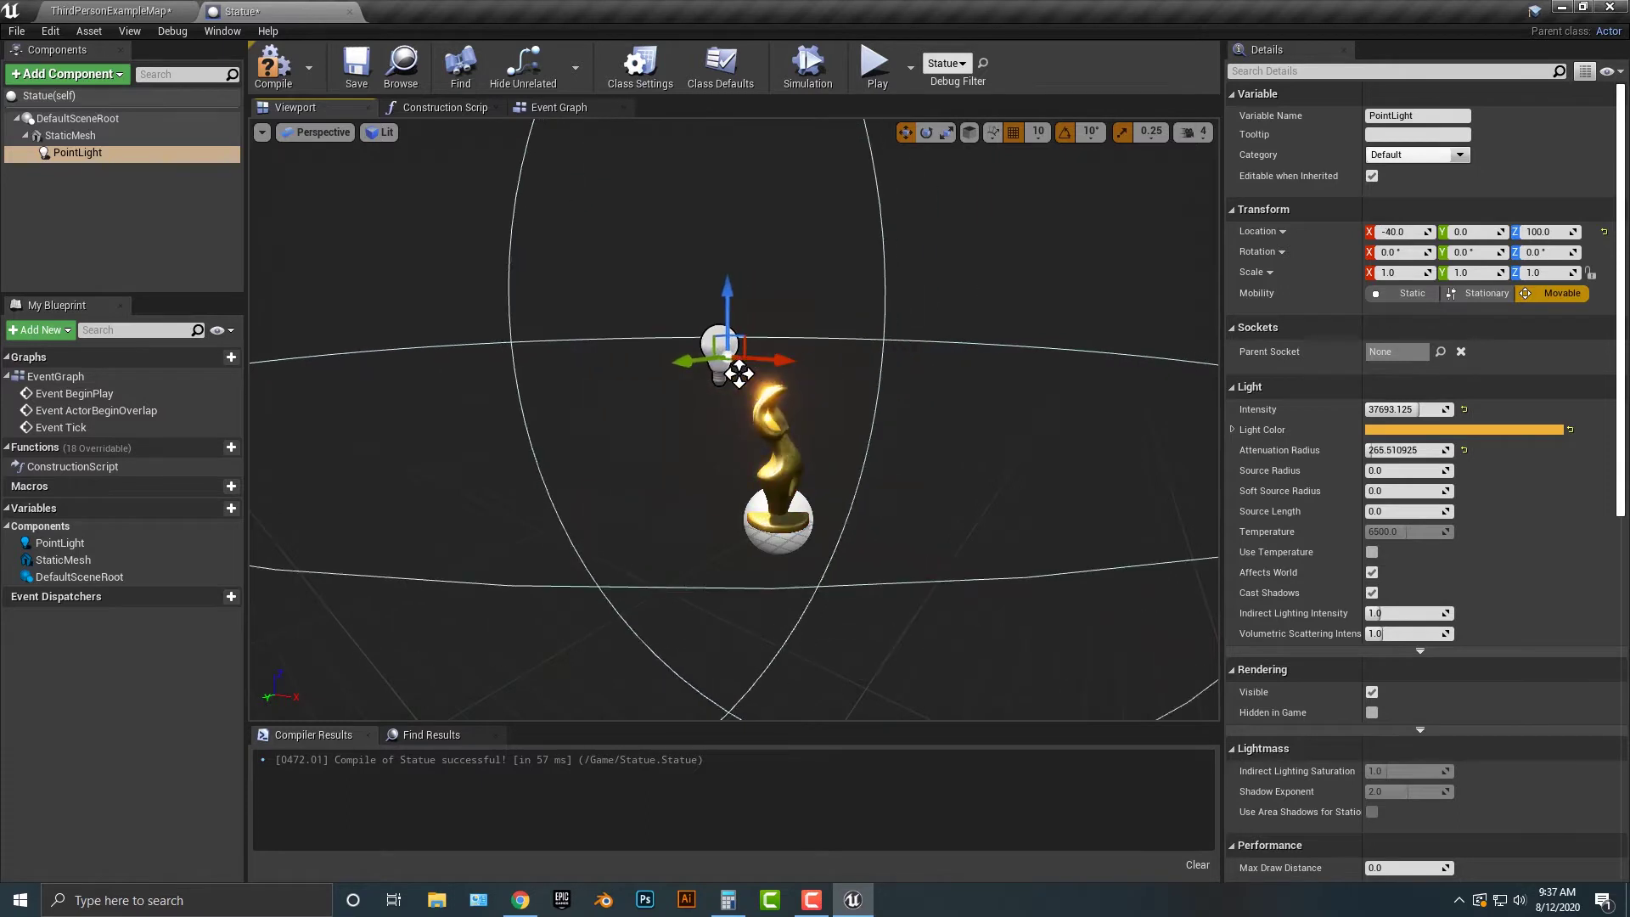
Duplicate the point light component and move the copy to the opposite side of the statue, at X 40
{"action": "left_click", "coordinate": [94, 75]}
{"action": "left_click", "coordinate": [93, 77]}
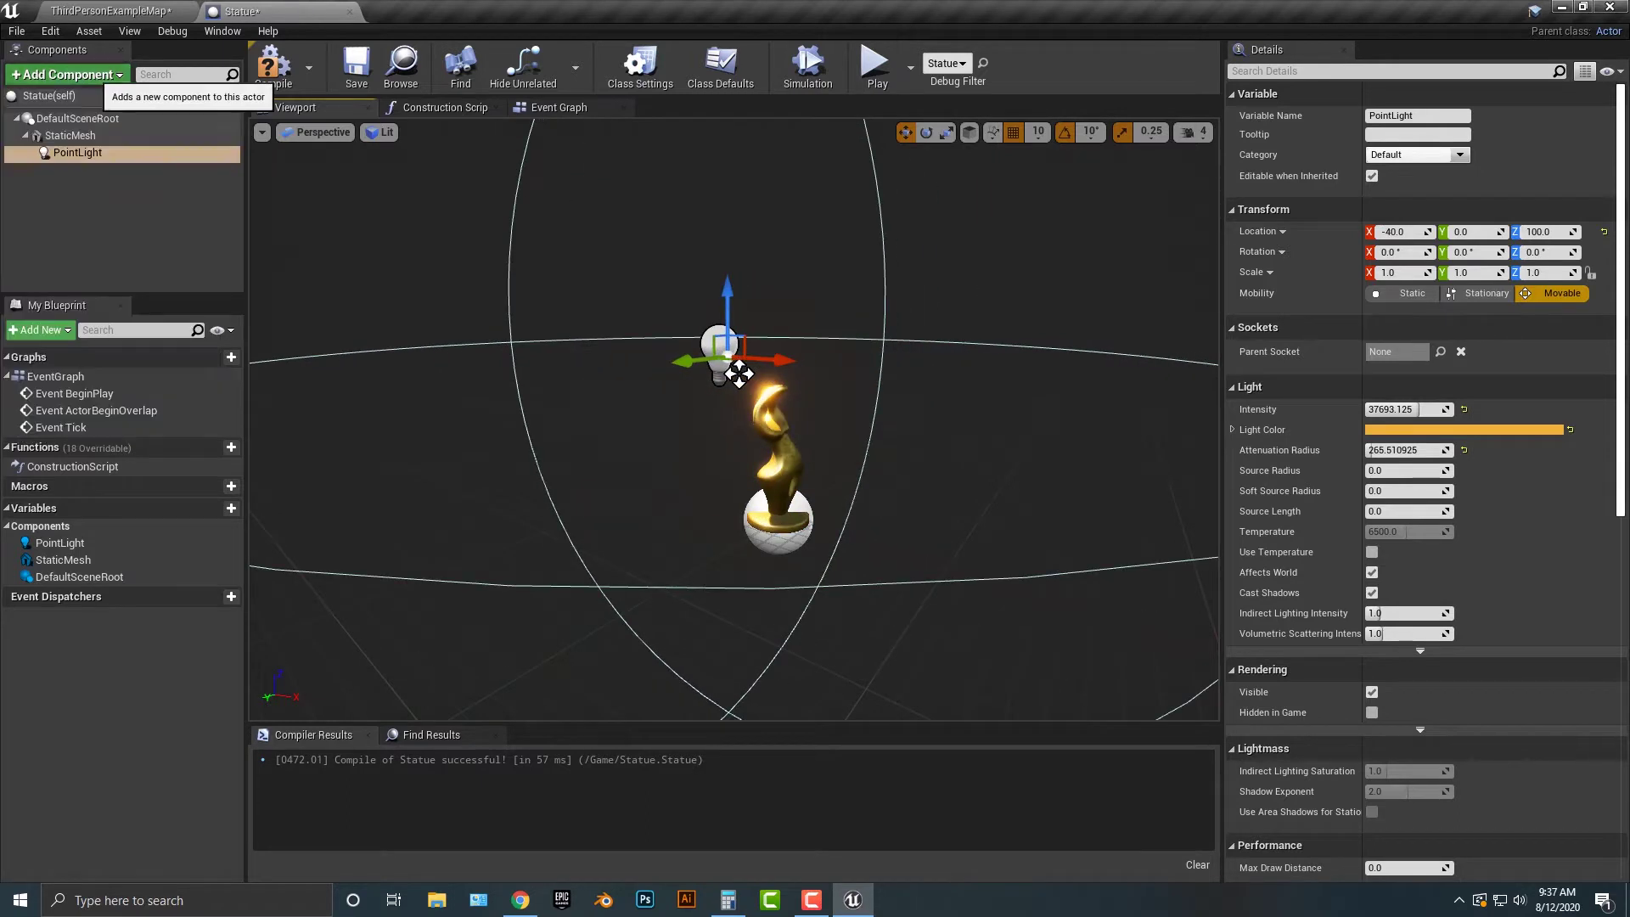
{"action": "right_click", "coordinate": [88, 153]}
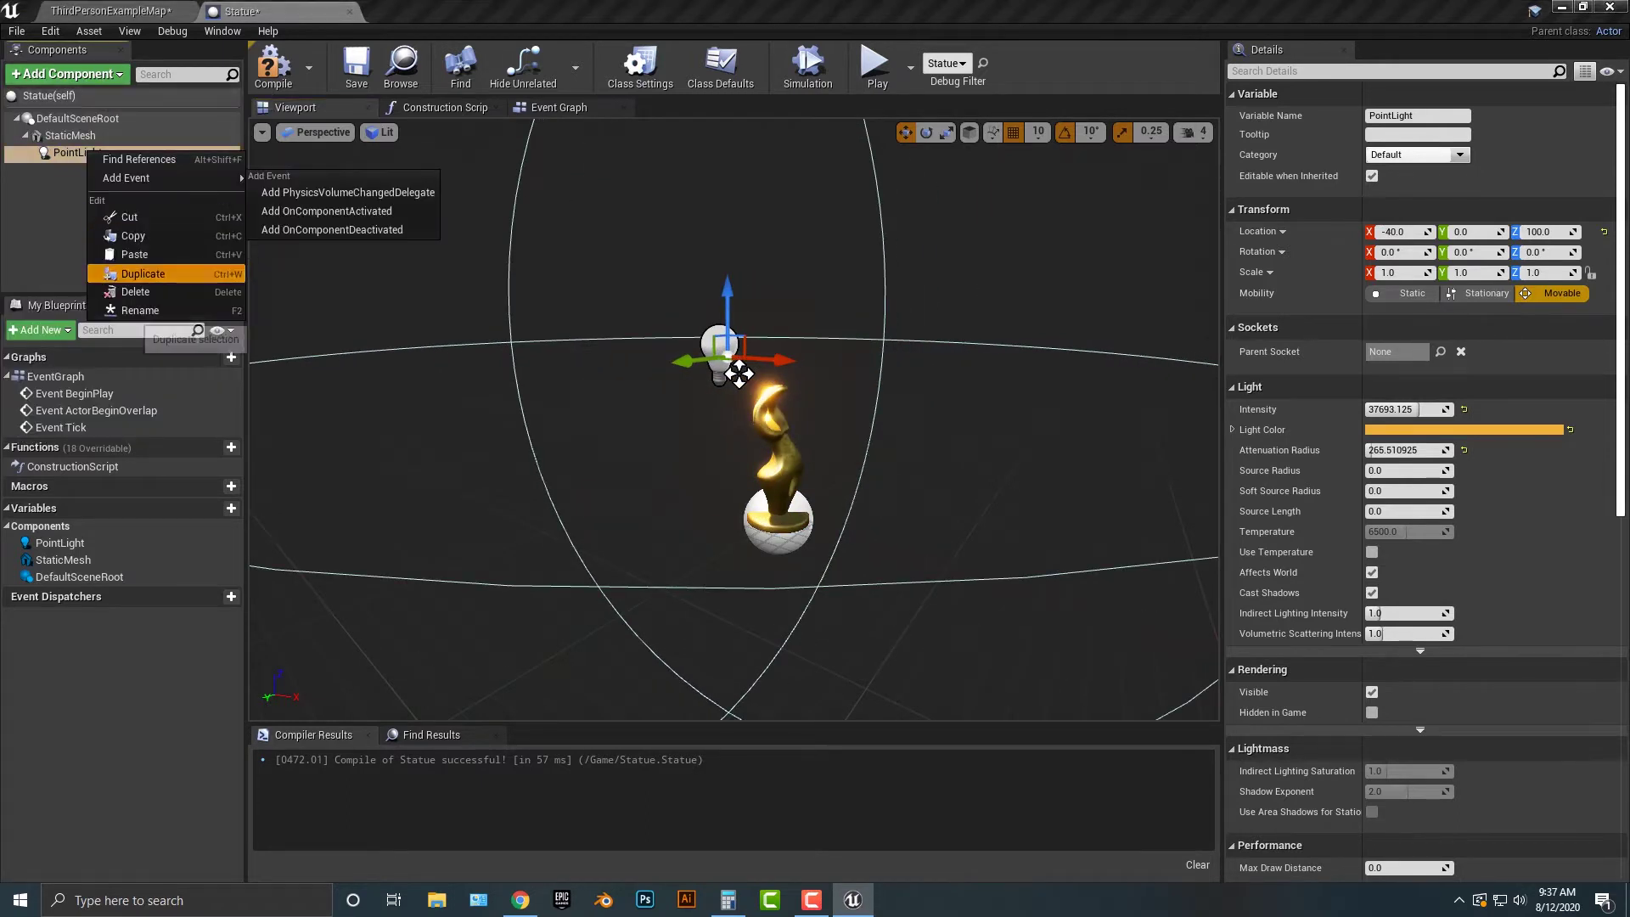
{"action": "left_click", "coordinate": [142, 272]}
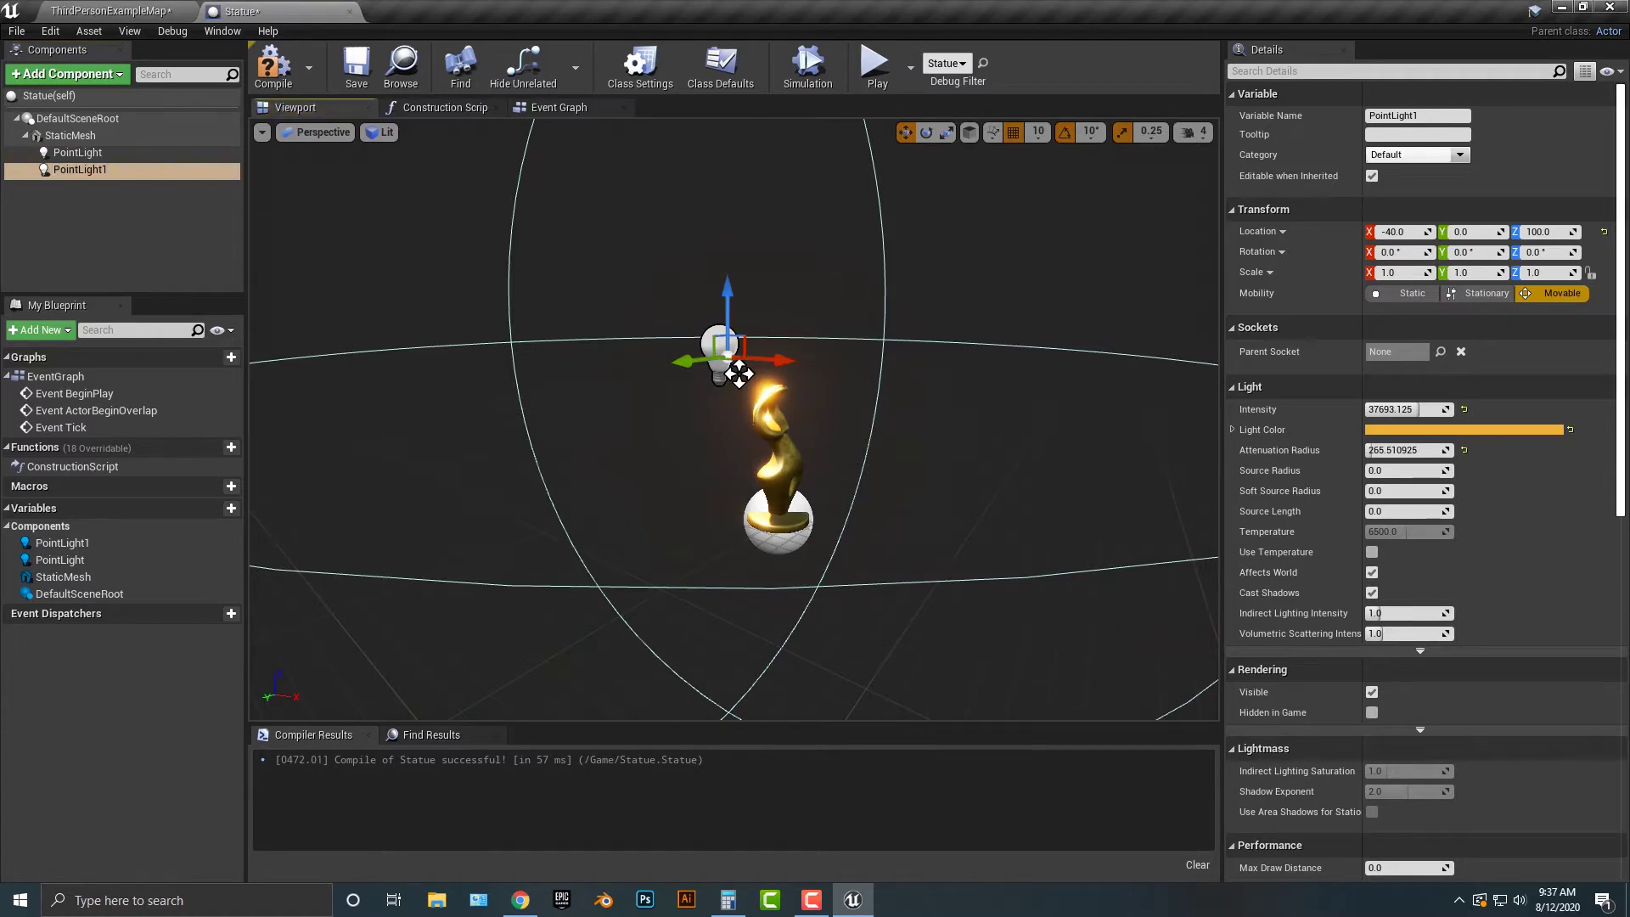
{"action": "left_click_drag", "start_coordinate": [777, 360], "coordinate": [896, 367]}
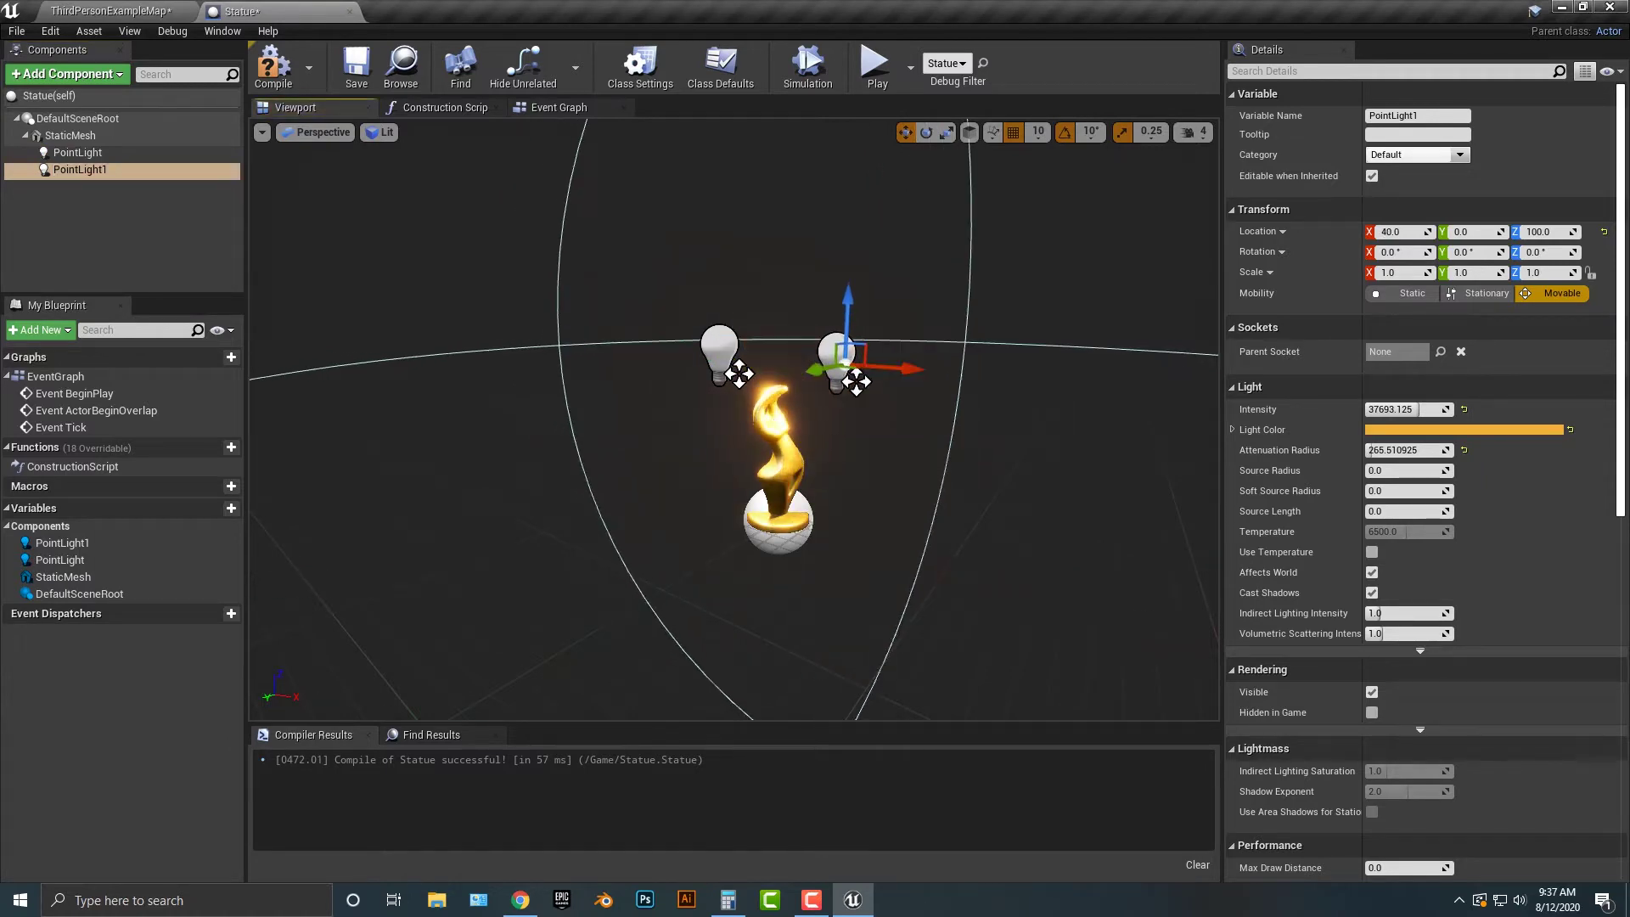
Play the level and walk around to check the statue lit by both point lights
{"action": "left_click", "coordinate": [874, 64]}
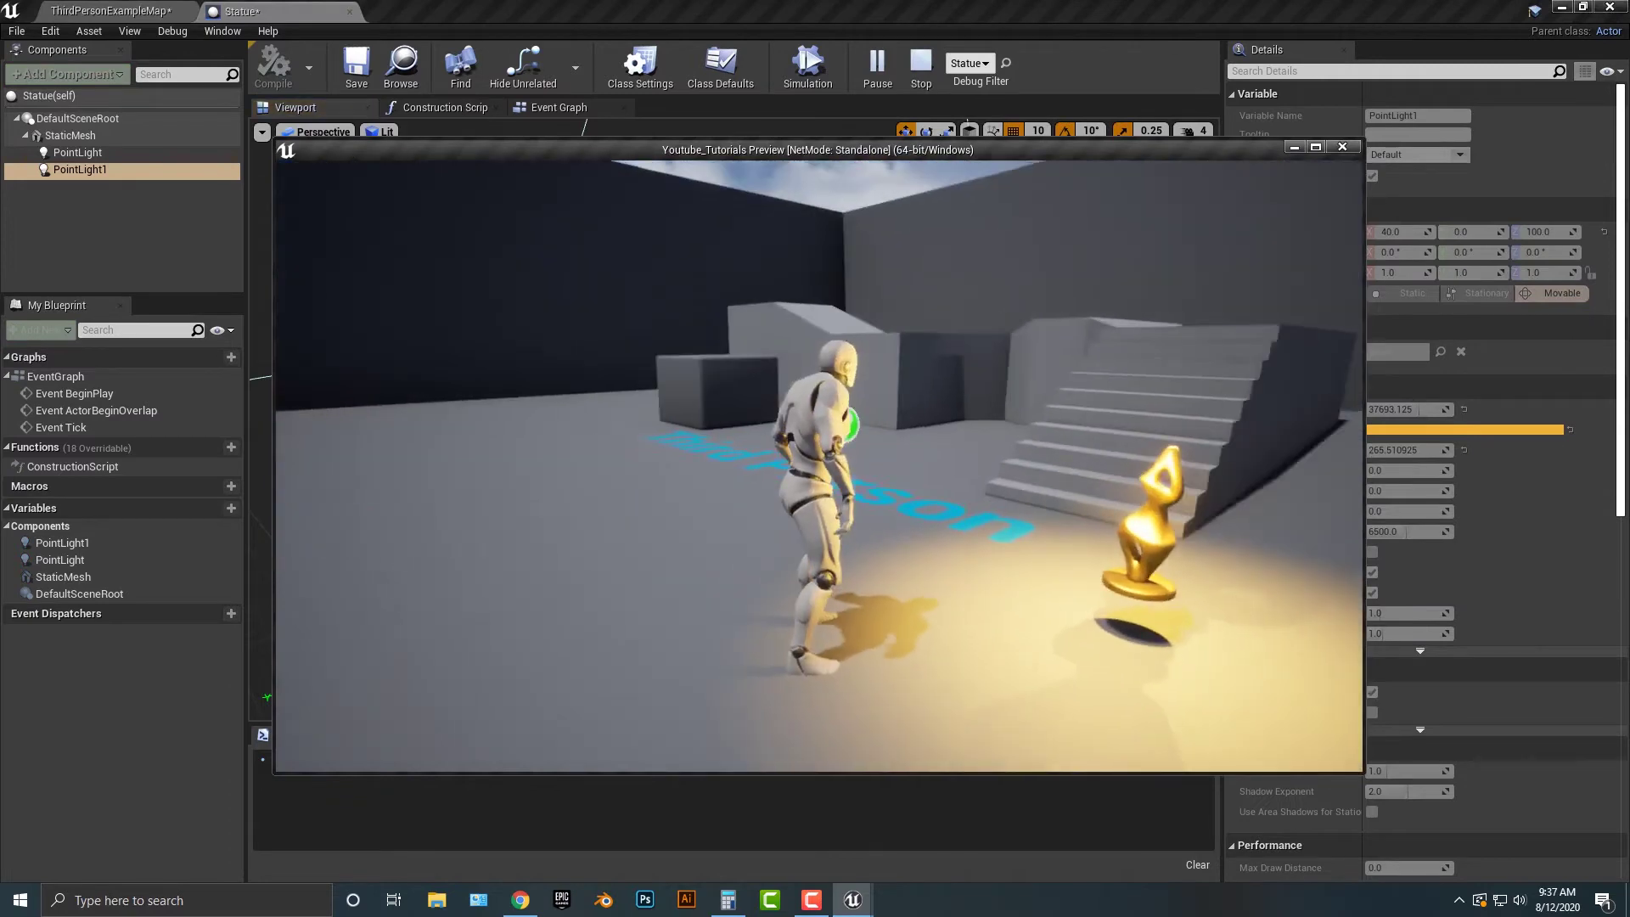
{"action": "key", "text": "w"}
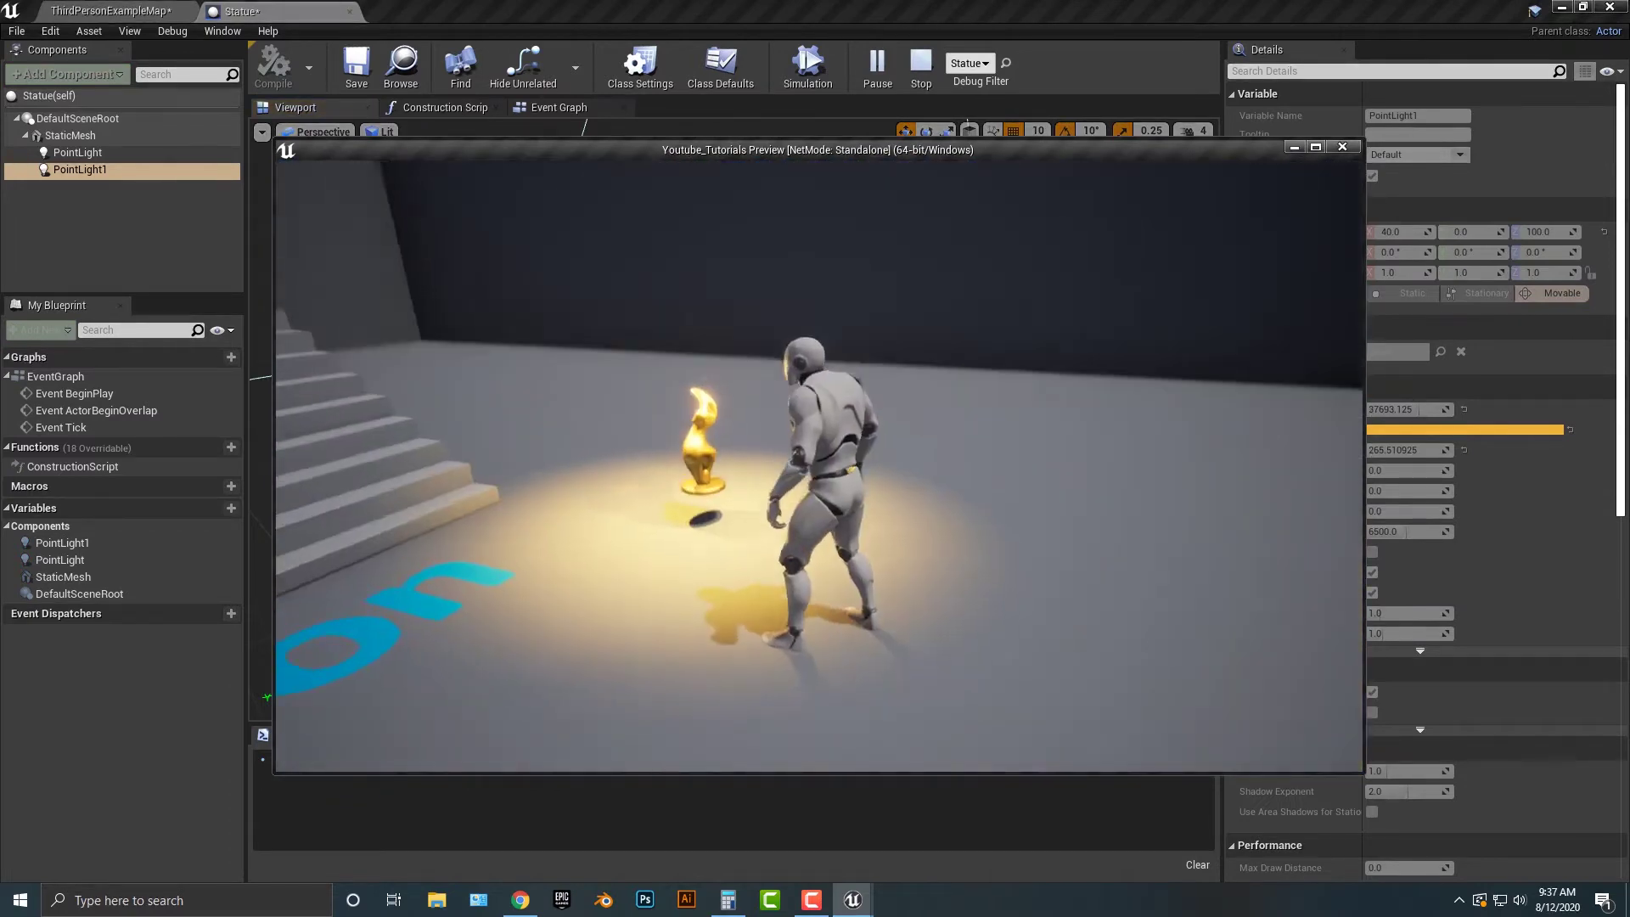
{"action": "key", "text": "Escape"}
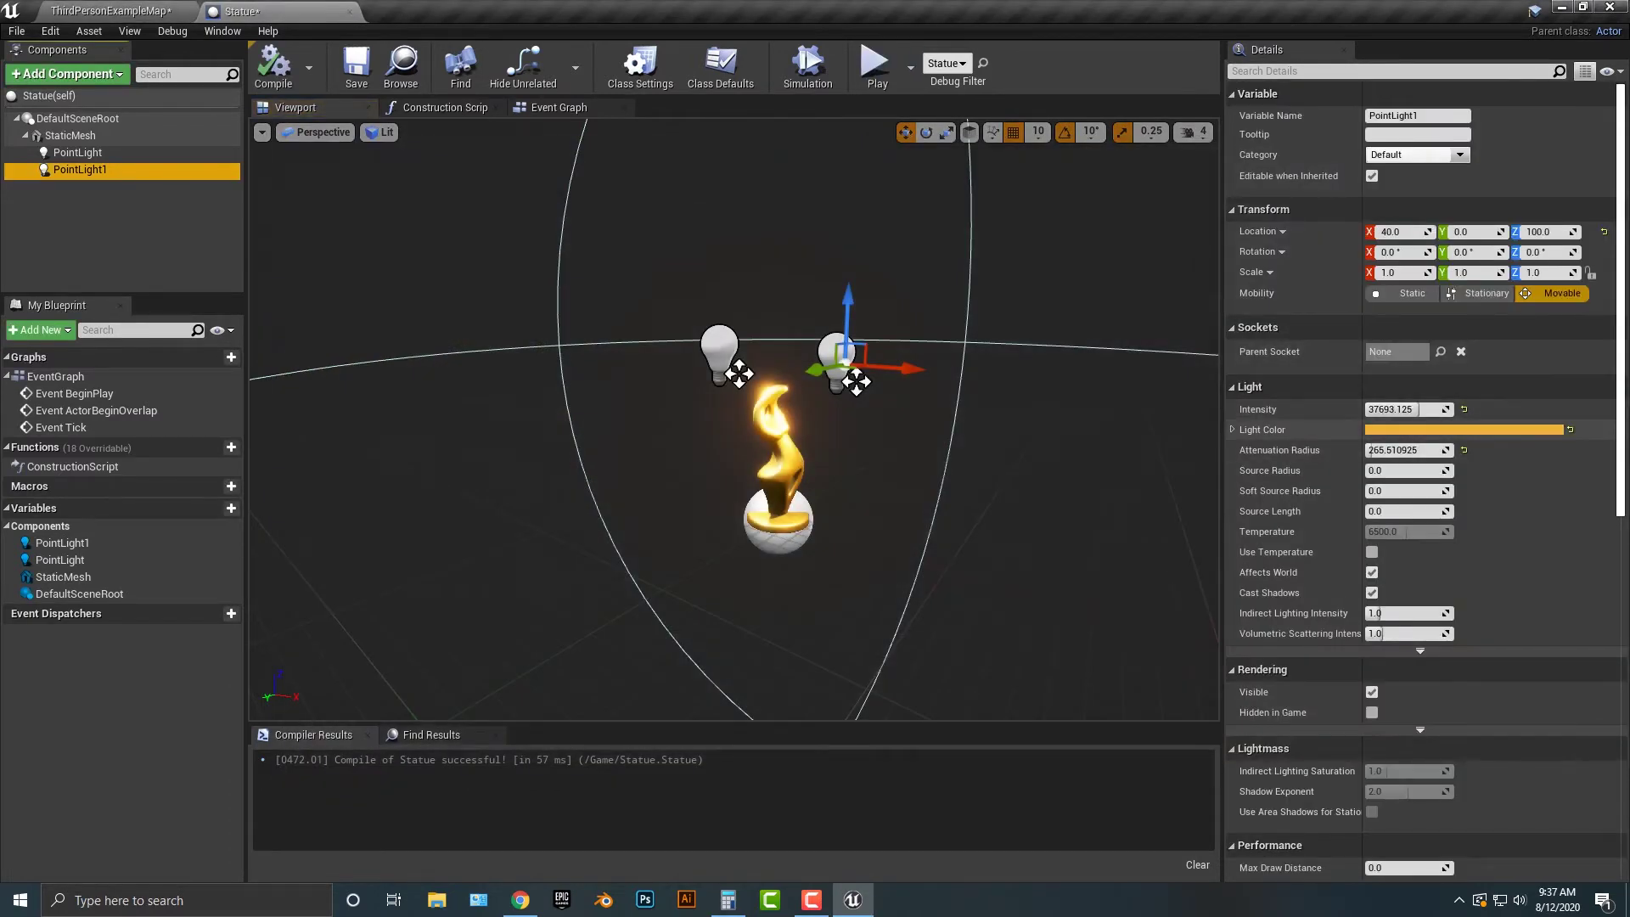
Set PointLight1's Intensity to about 10,152, Source Radius to about 0.29 and Attenuation Radius to about 2,155
{"action": "left_click_drag", "start_coordinate": [1427, 410], "coordinate": [1372, 409]}
{"action": "left_click_drag", "start_coordinate": [1401, 471], "coordinate": [1410, 471]}
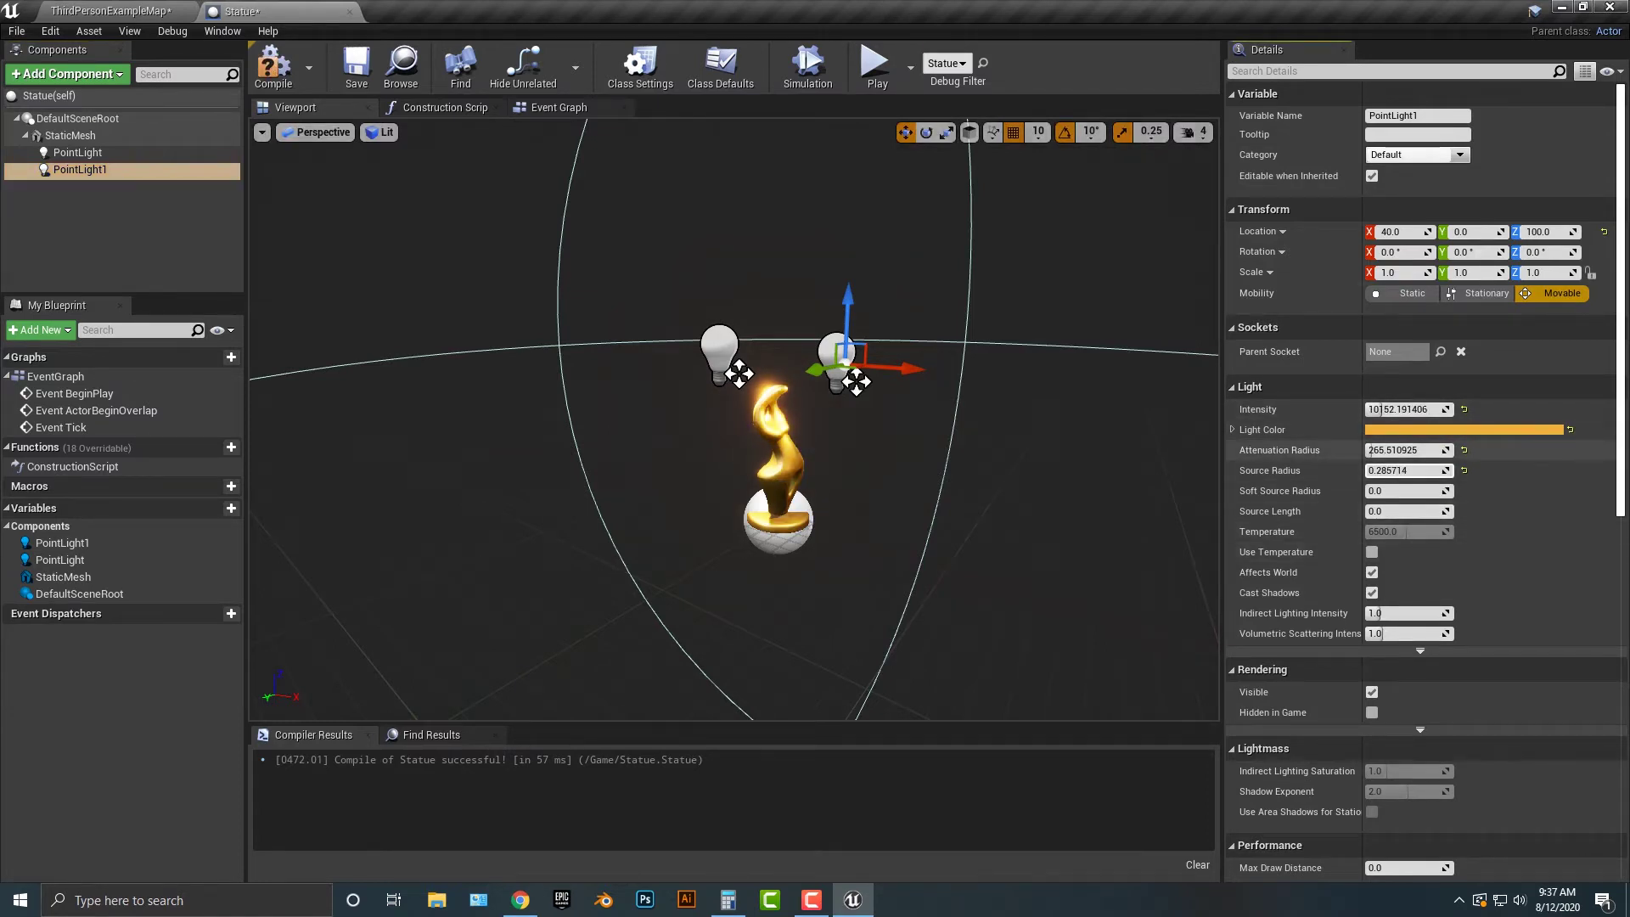
{"action": "left_click_drag", "start_coordinate": [1401, 450], "coordinate": [1461, 450]}
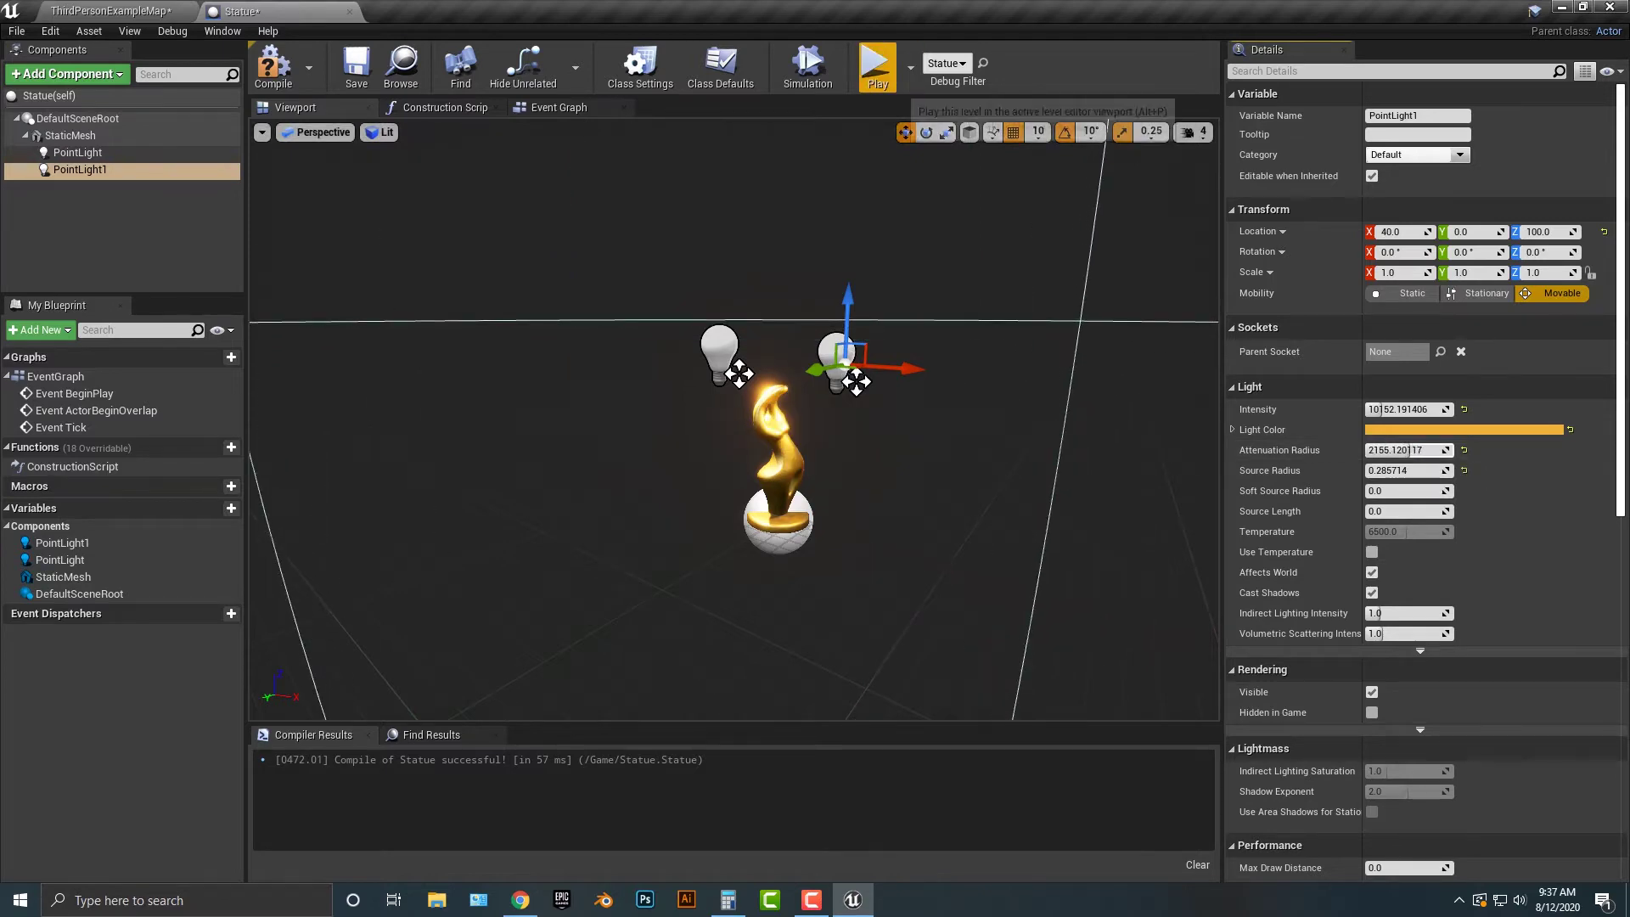
Play the level and inspect the statue and character under the second light's new intensity and radius settings
{"action": "left_click", "coordinate": [877, 68]}
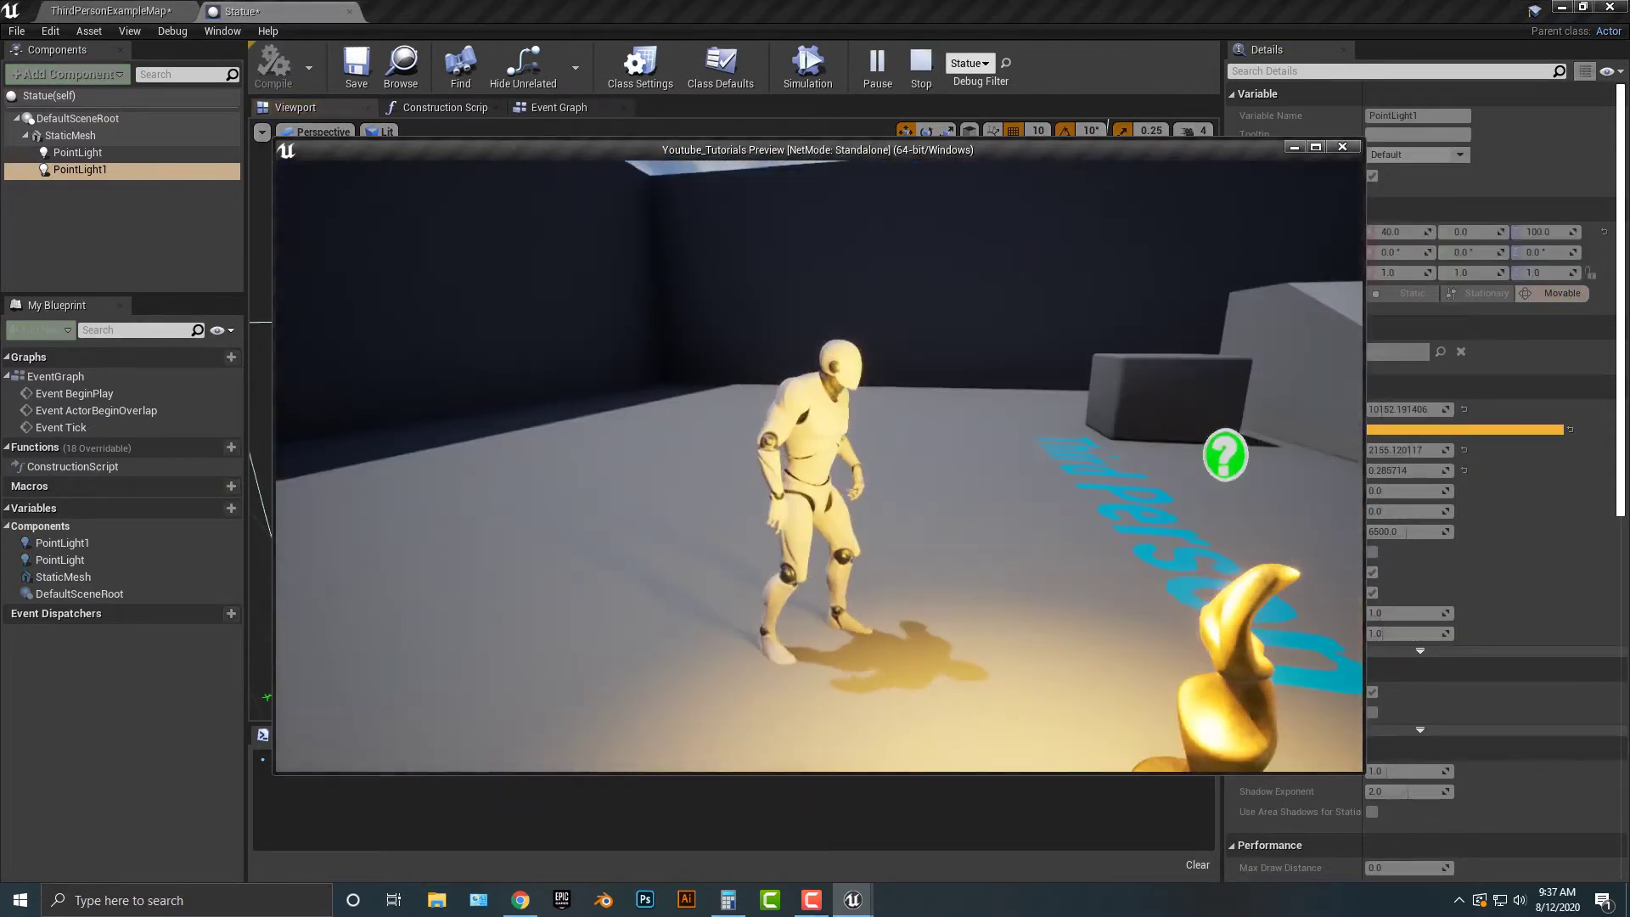
{"action": "key", "text": "w"}
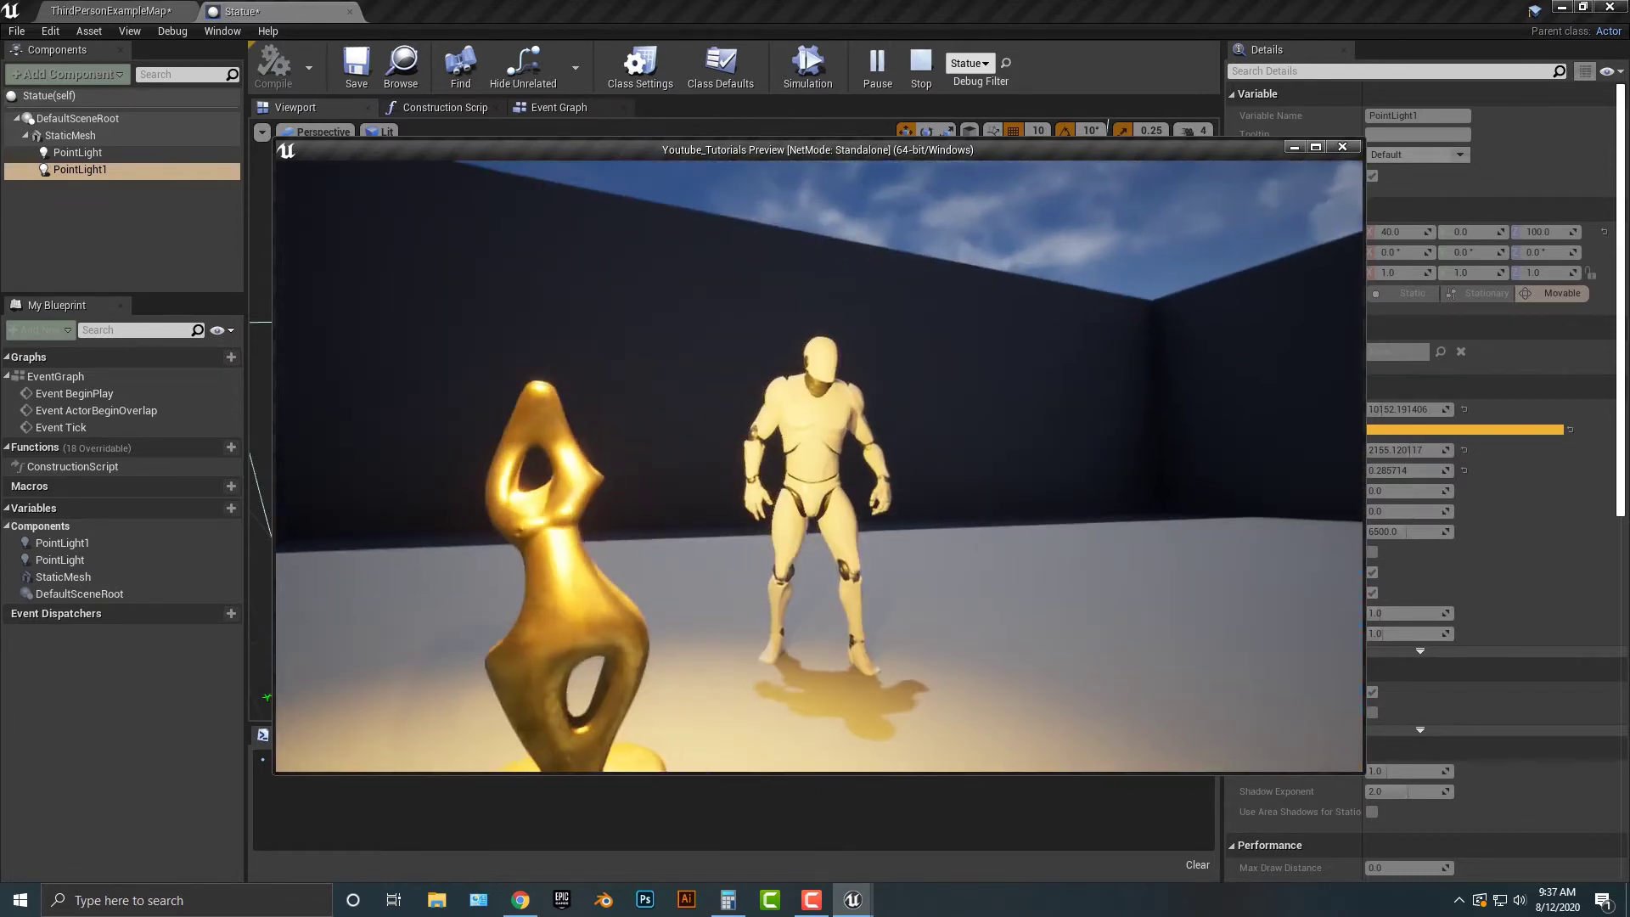
{"action": "key", "text": "Escape"}
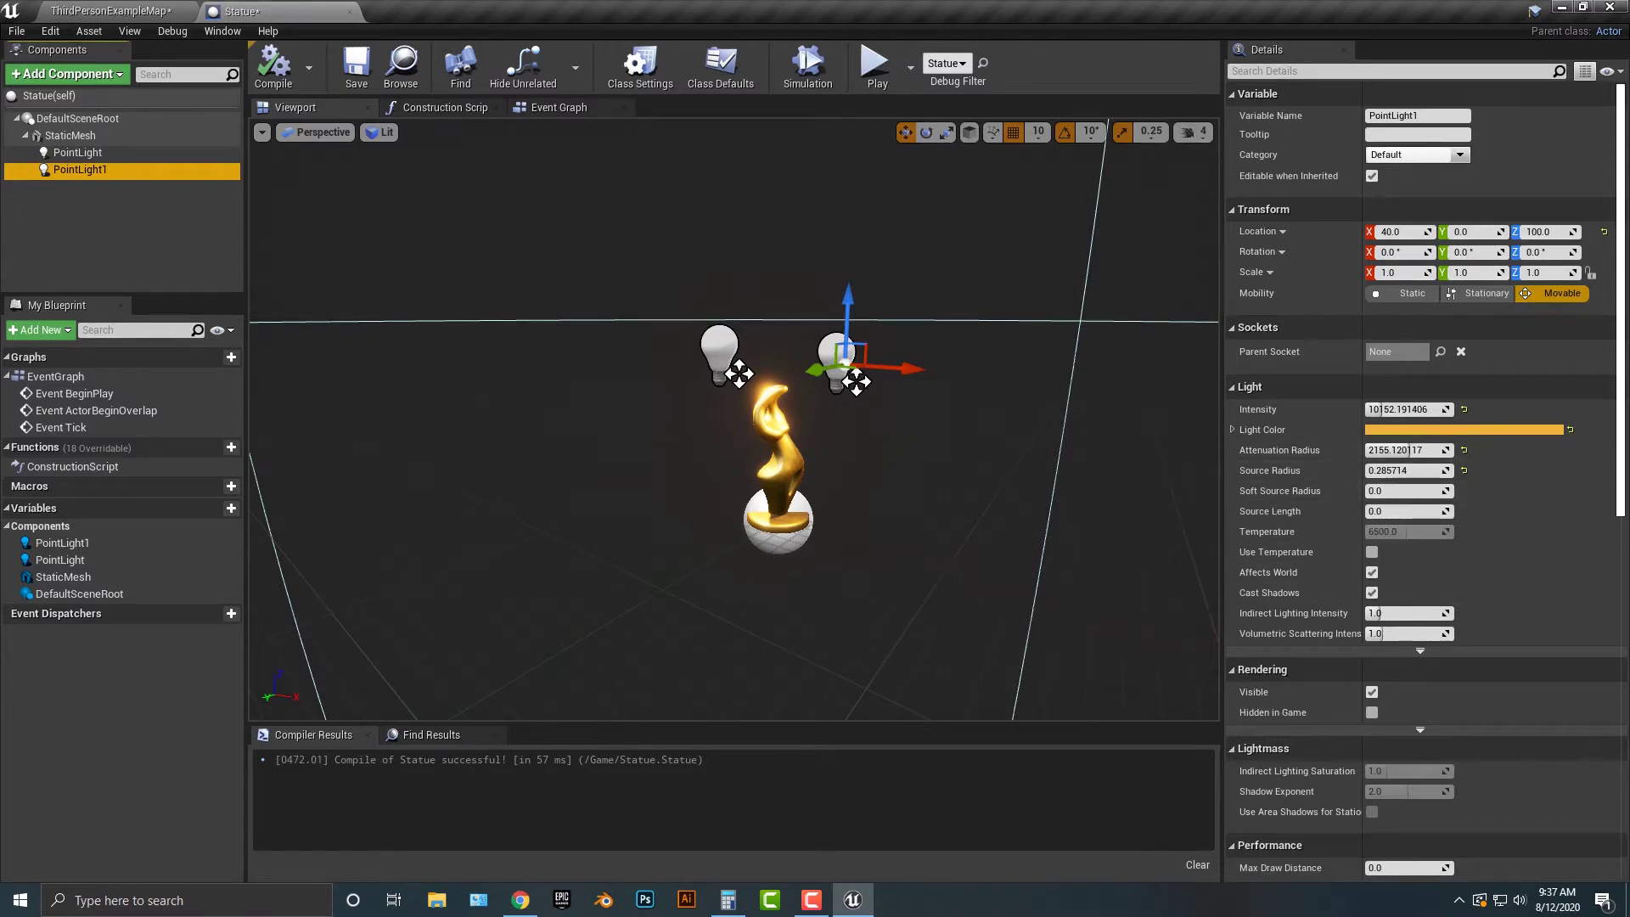
Save the Statue blueprint and rename its asset in the Content folder to Statue_Gold_Light
{"action": "left_click", "coordinate": [357, 68]}
{"action": "left_click", "coordinate": [109, 11]}
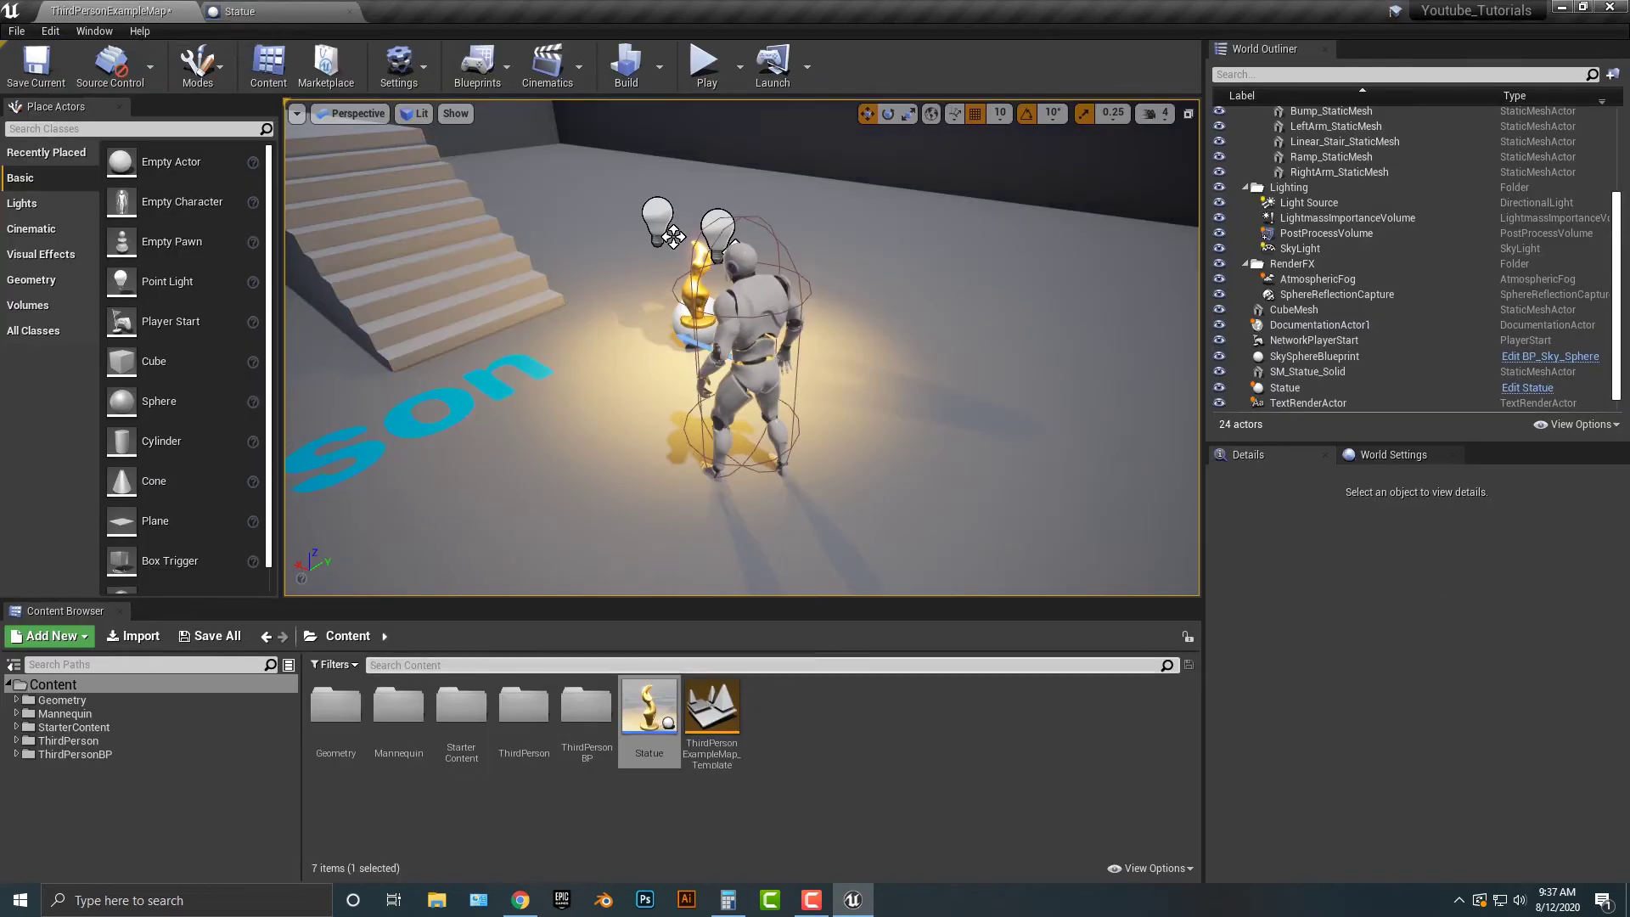
{"action": "key", "text": "F2"}
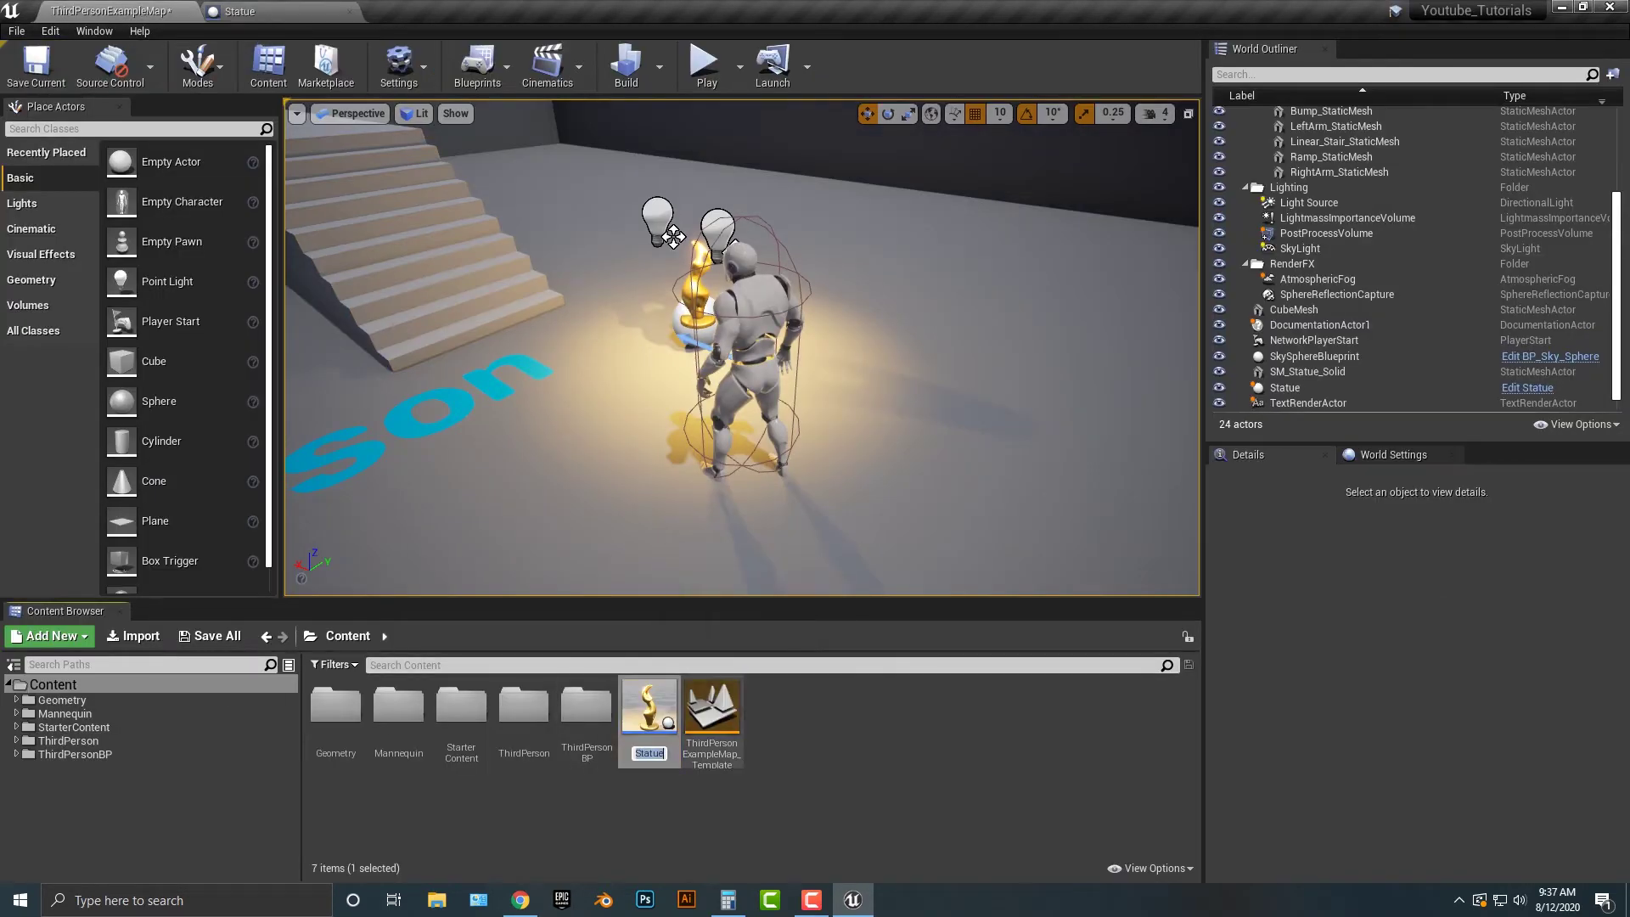
{"action": "type", "text": "_Gold_Light"}
{"action": "key", "text": "Return"}
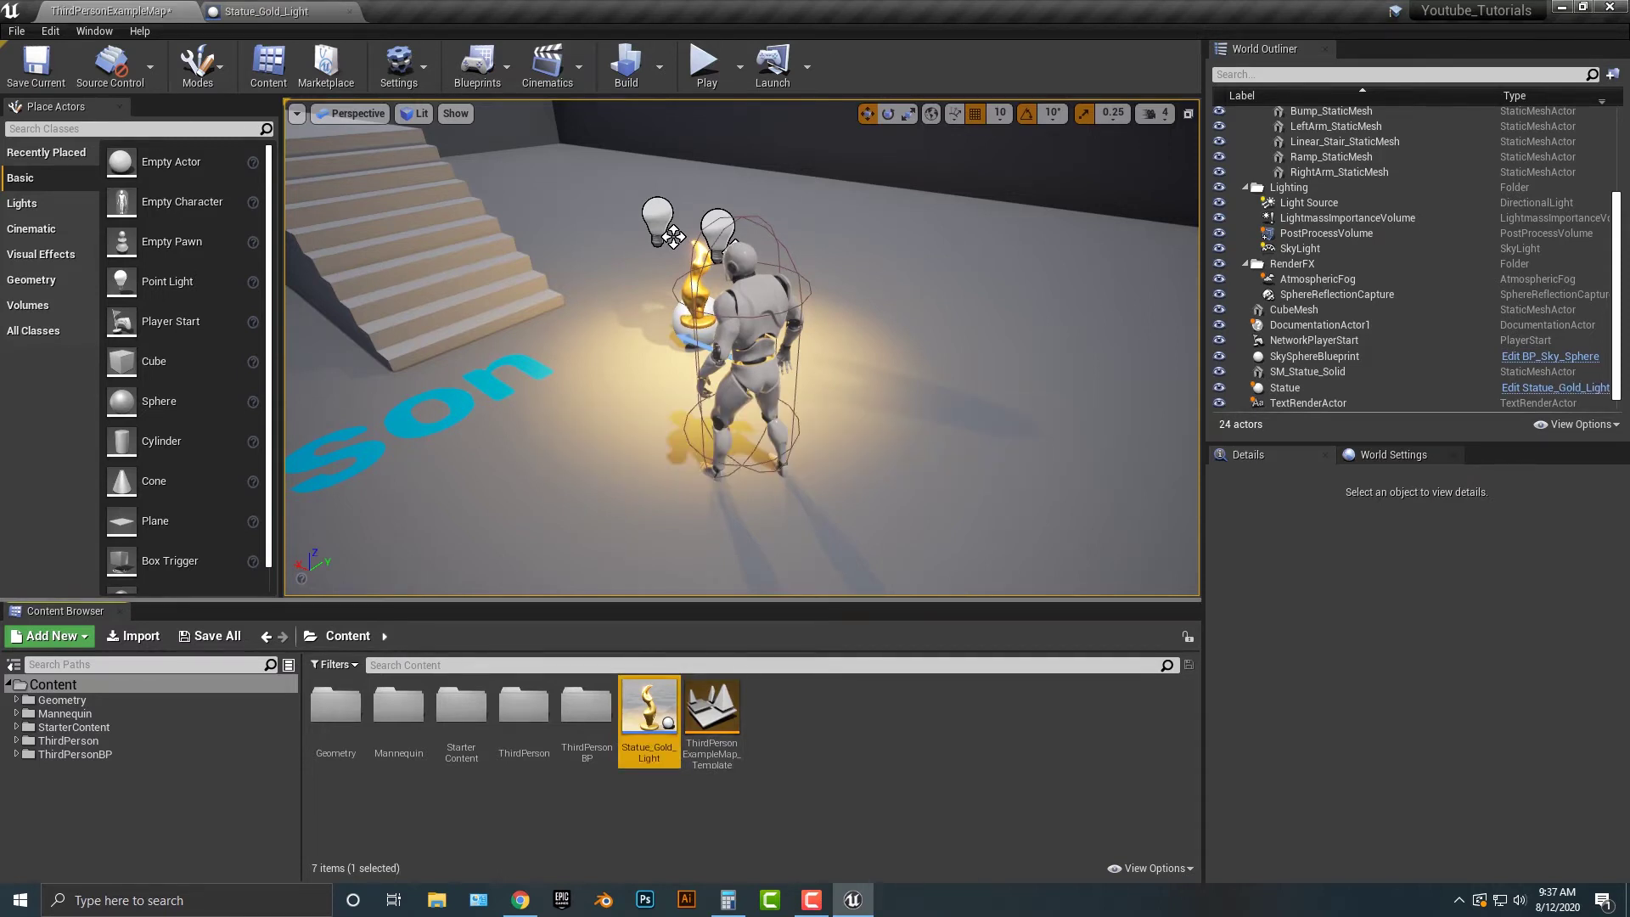
Duplicate the Statue_Gold_Light blueprint as Statue and open the copy for editing
{"action": "right_click", "coordinate": [652, 705]}
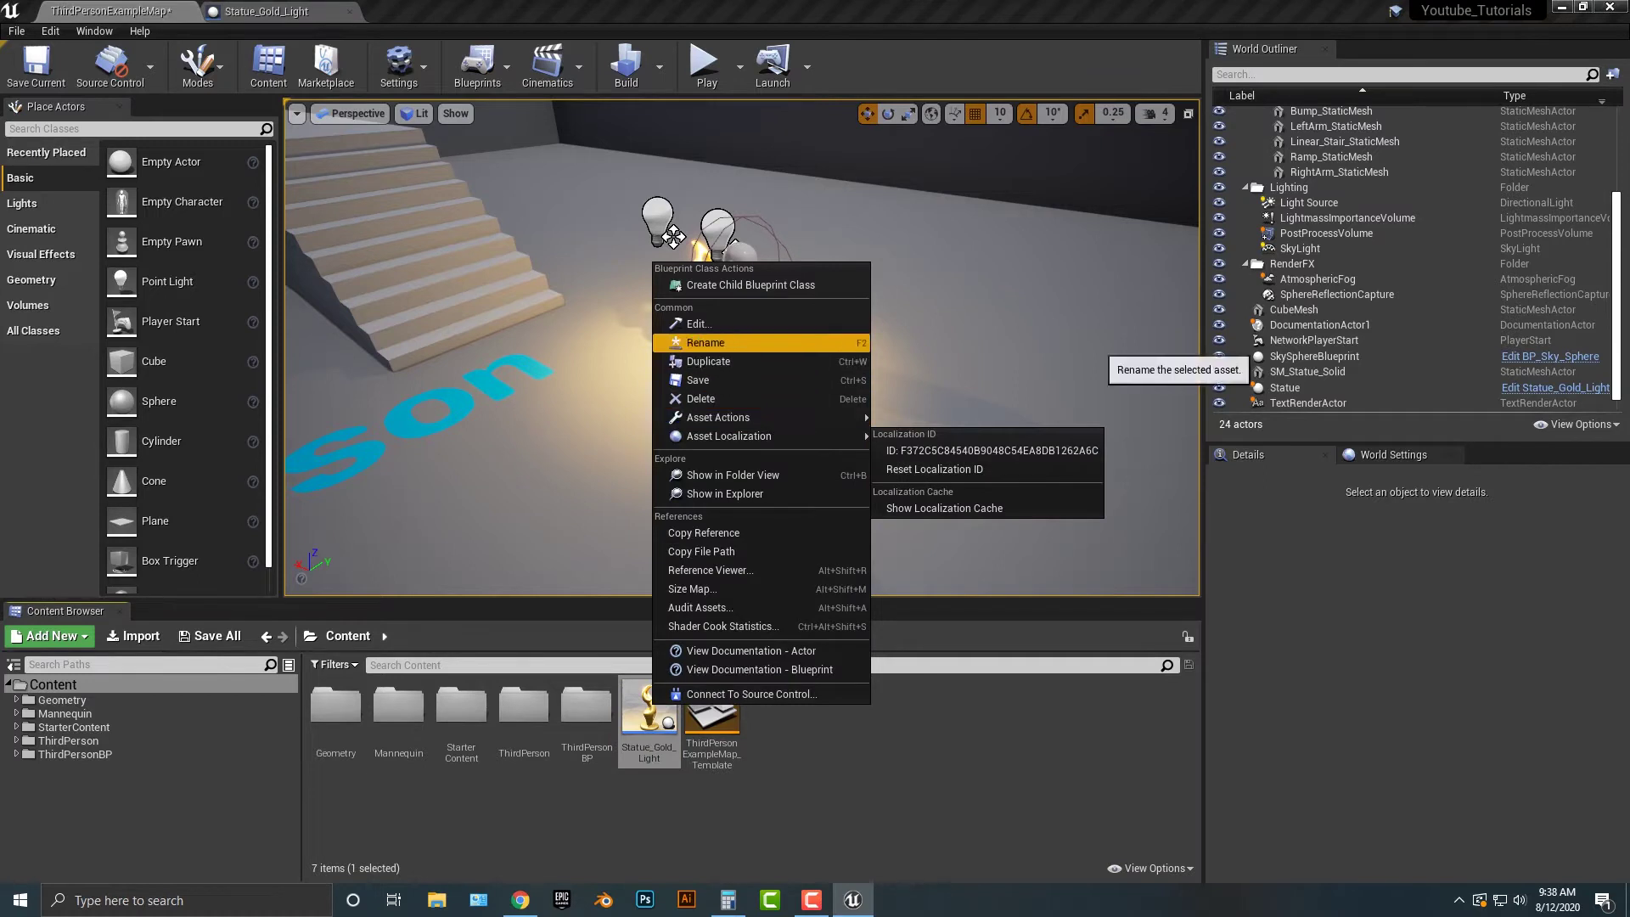
{"action": "left_click", "coordinate": [708, 361]}
{"action": "type", "text": "Statue"}
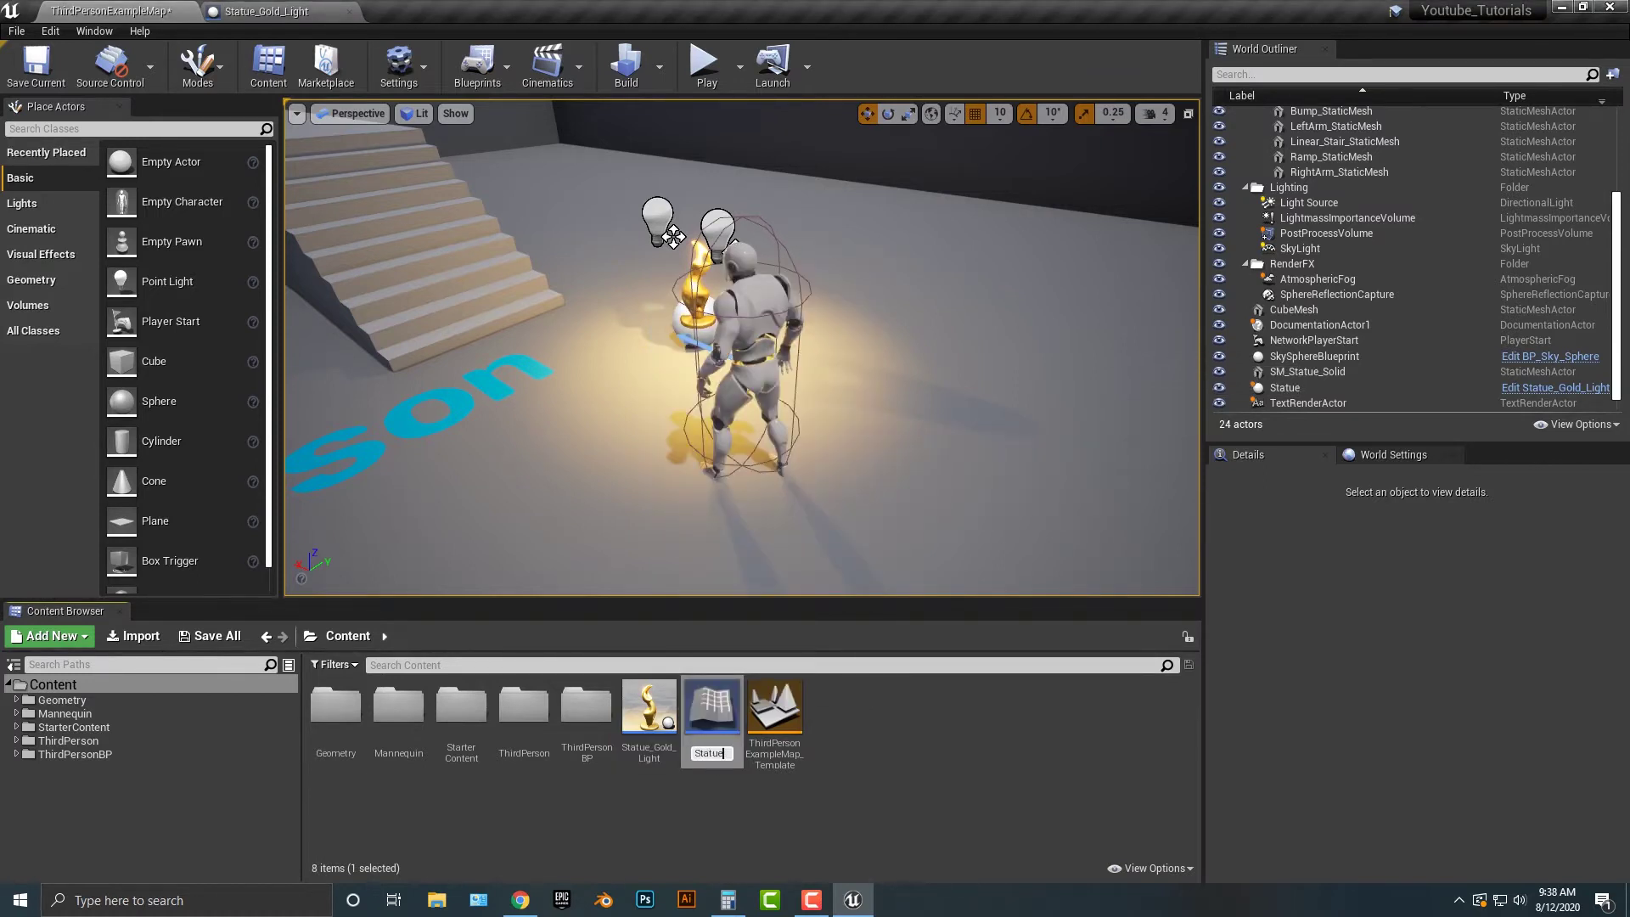
{"action": "key", "text": "Return"}
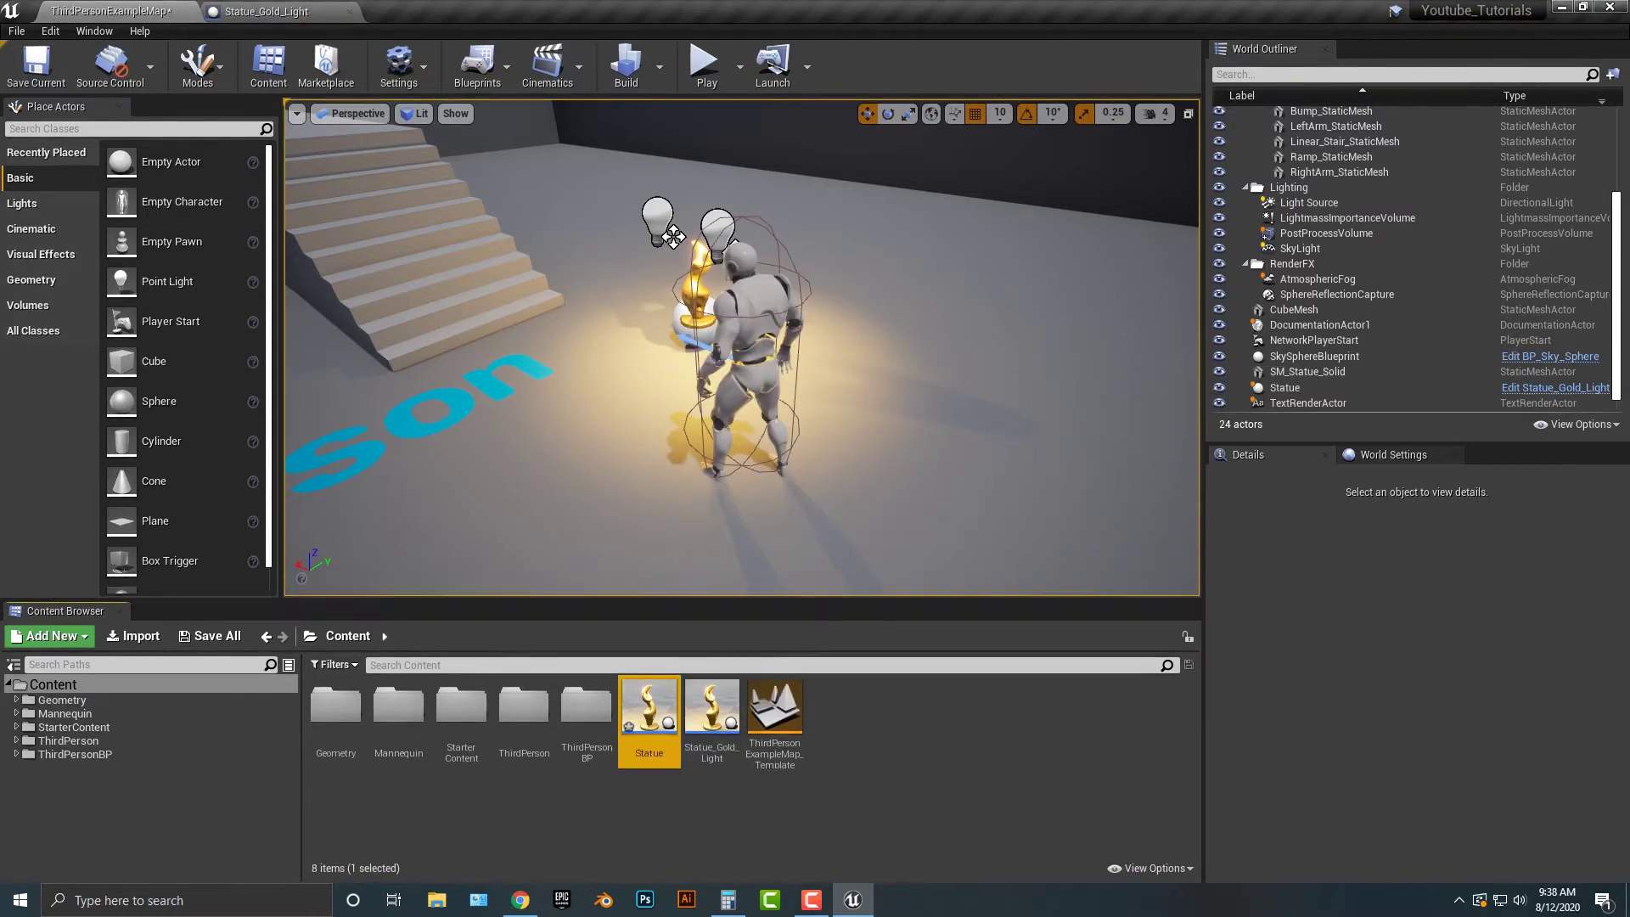
{"action": "double_click", "coordinate": [712, 706]}
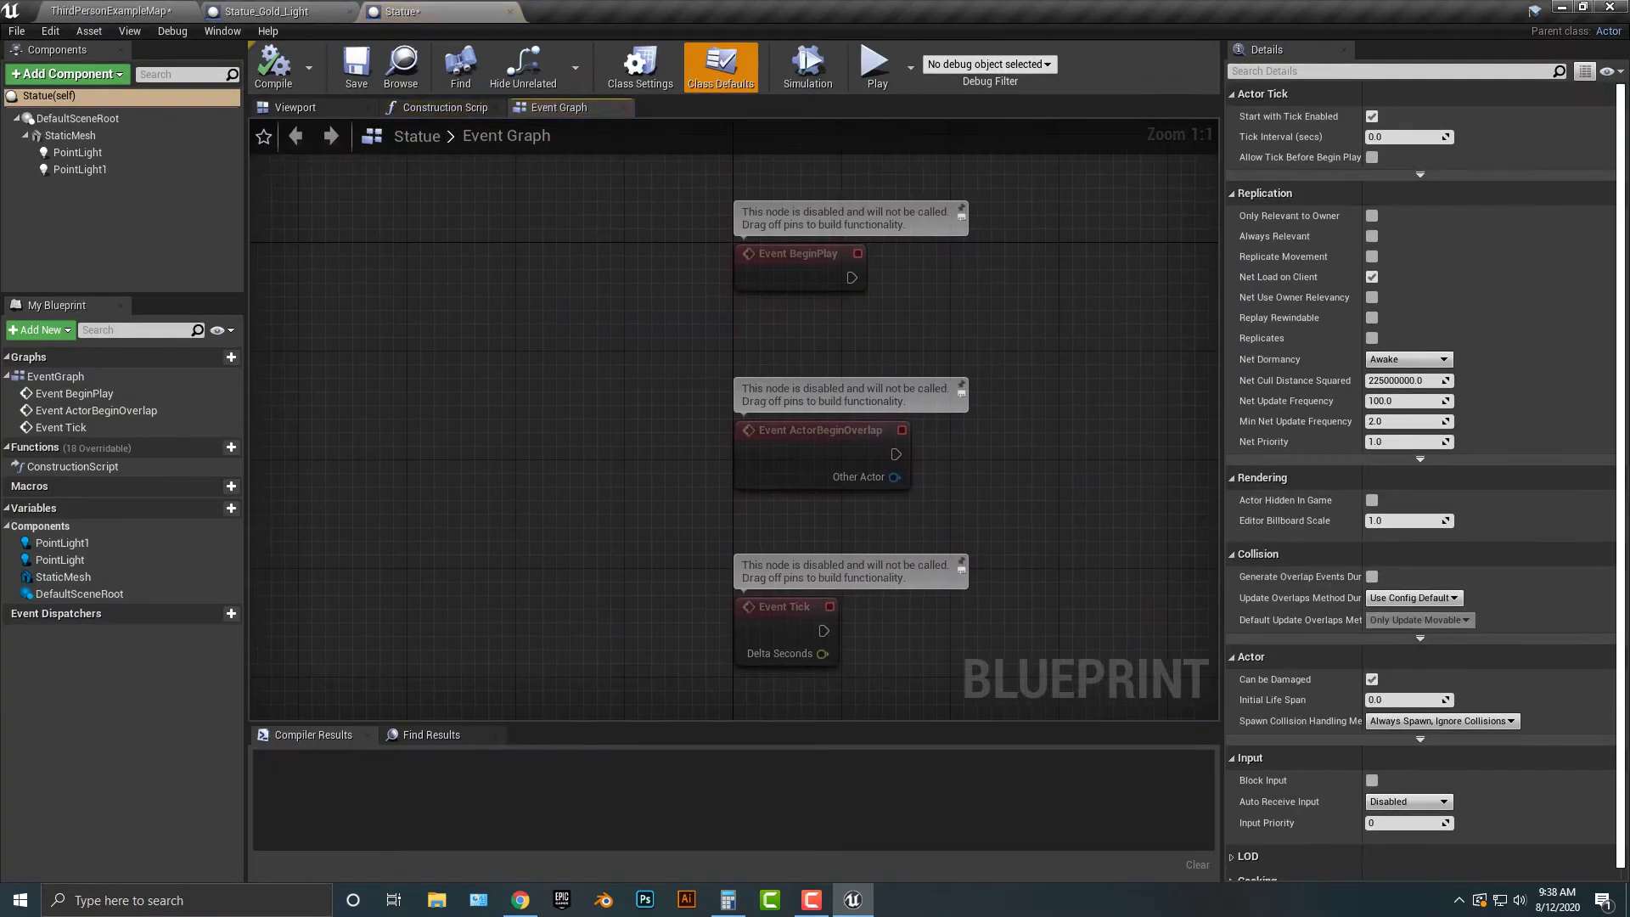
Delete both point lights, PointLight1 and PointLight, from the duplicated Statue blueprint, keeping the static mesh
{"action": "left_click", "coordinate": [296, 107]}
{"action": "left_click", "coordinate": [735, 428]}
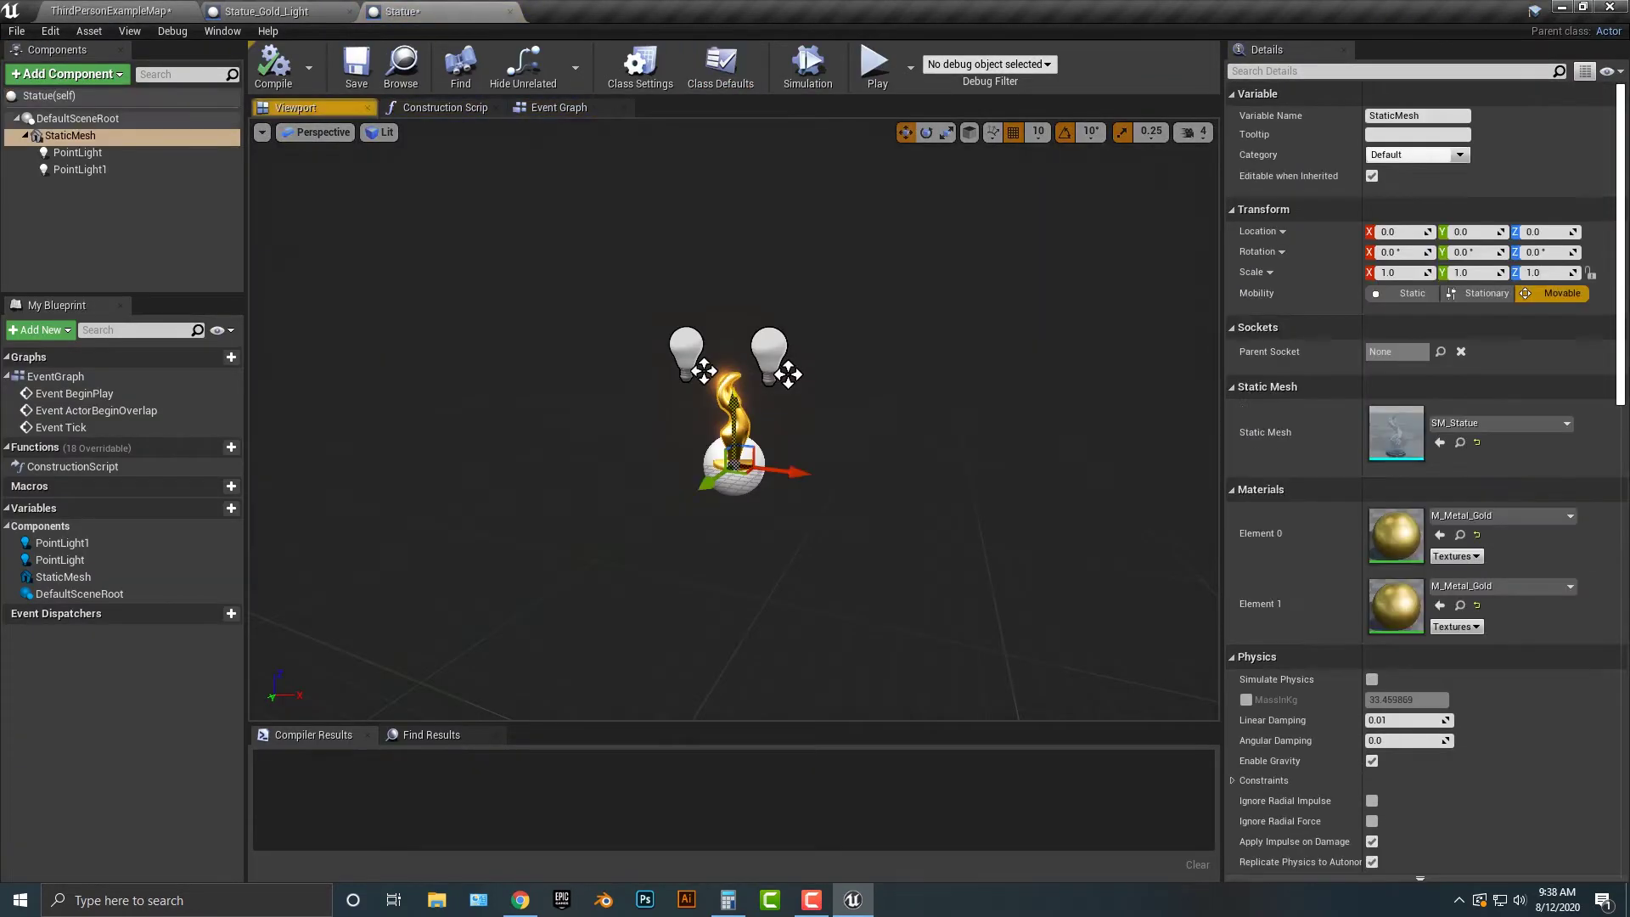
{"action": "left_click", "coordinate": [769, 346]}
{"action": "key", "text": "Delete"}
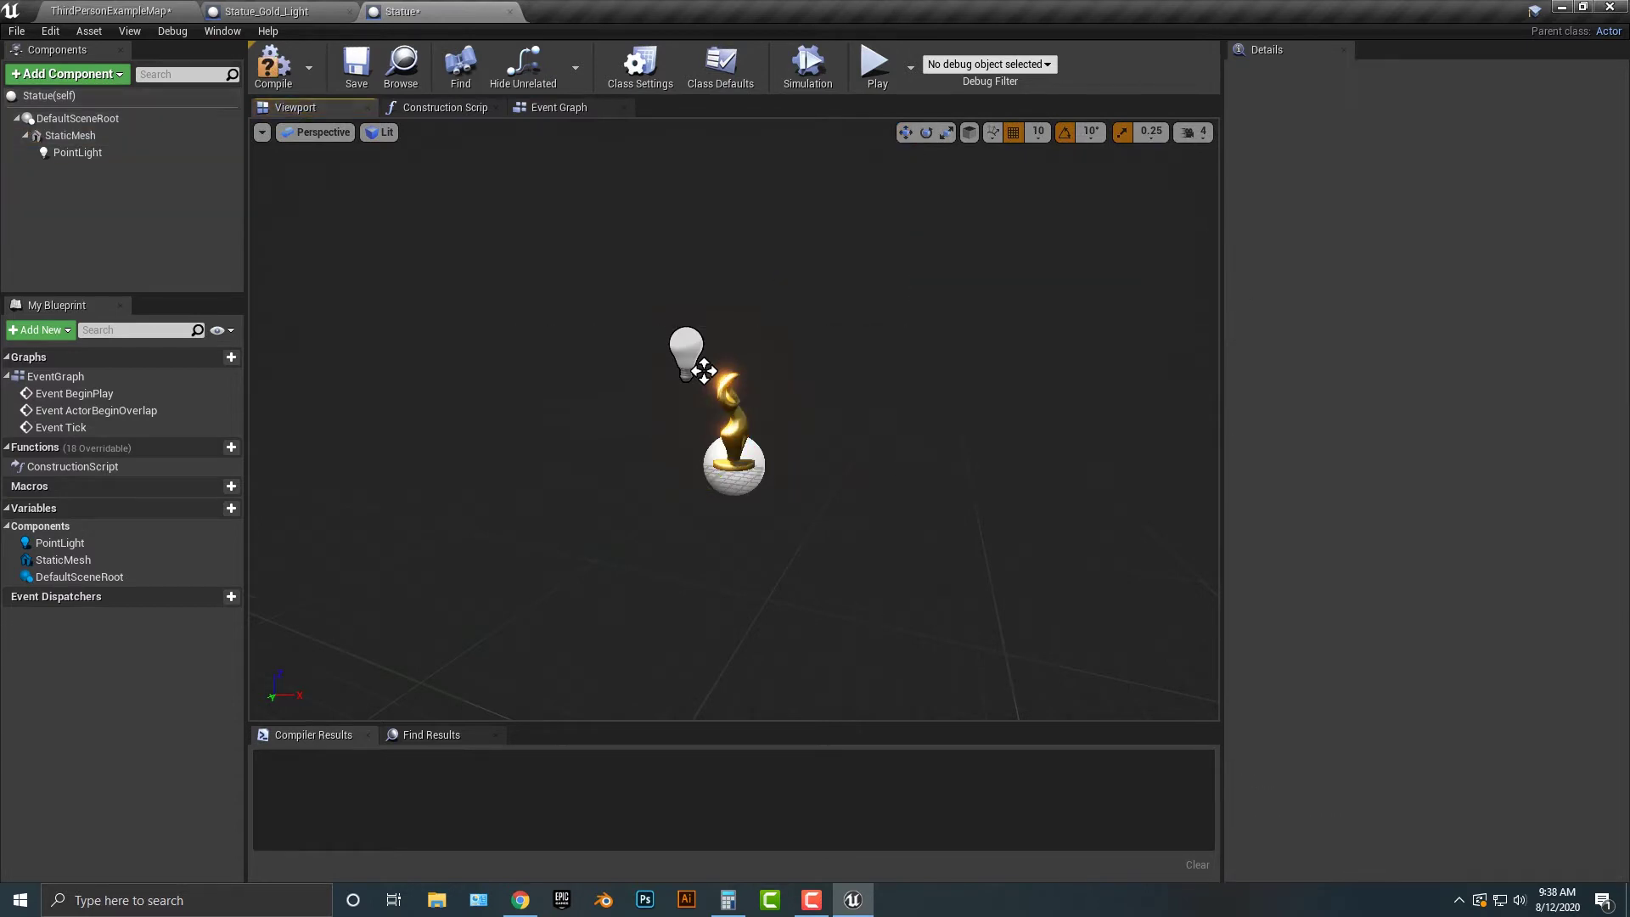
{"action": "left_click", "coordinate": [703, 371]}
{"action": "key", "text": "Delete"}
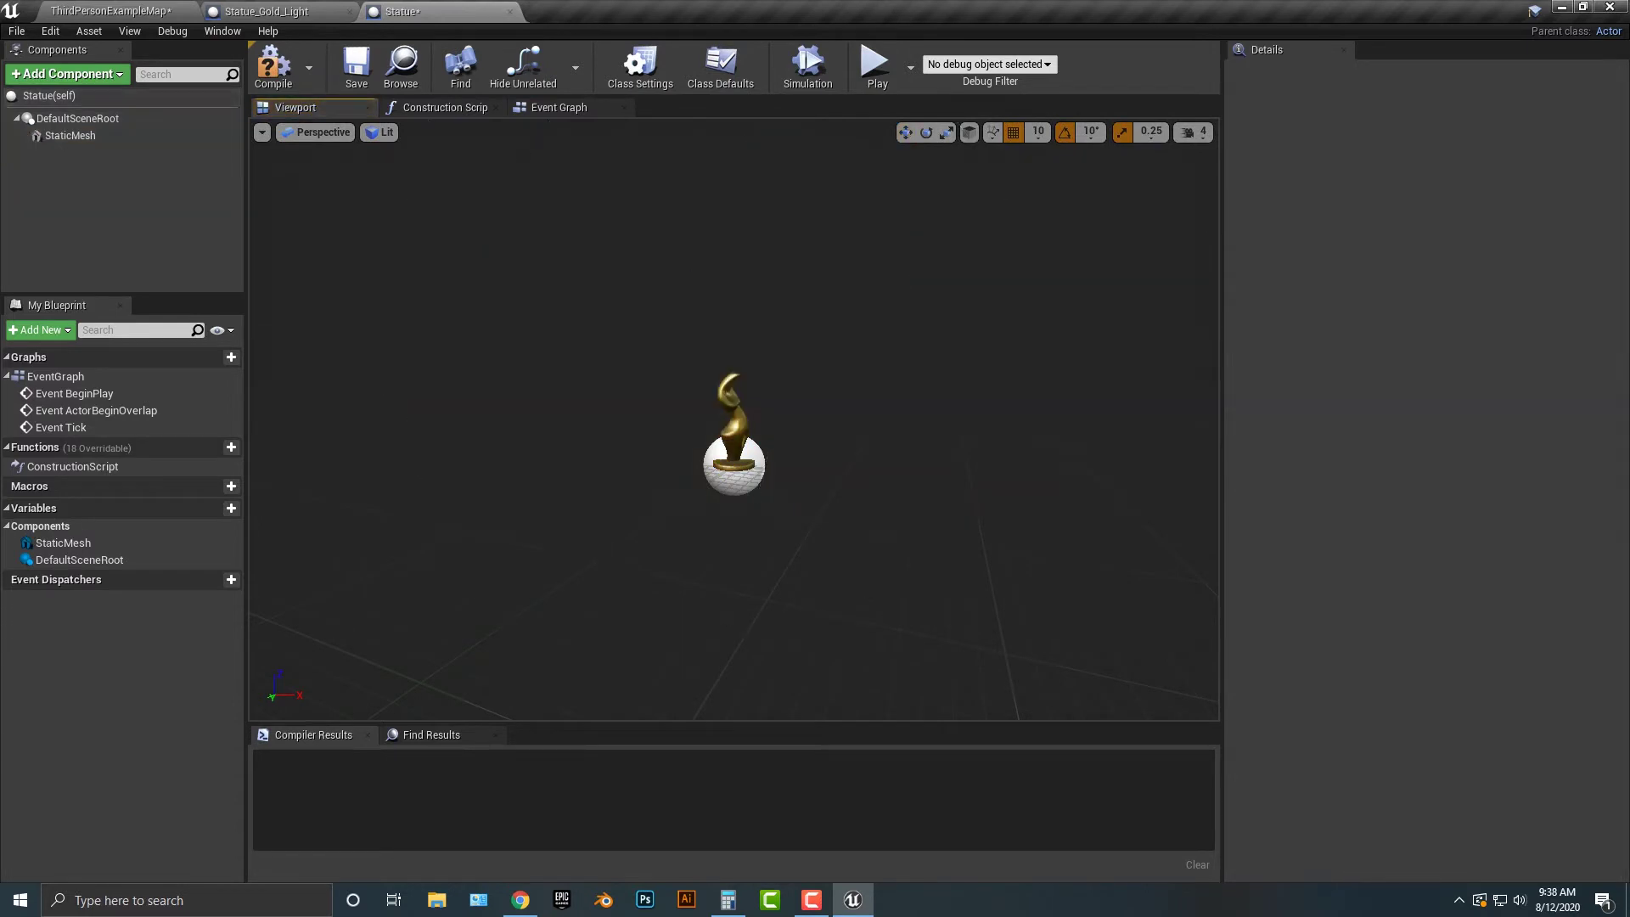
Create a material named GlowIngMaterial in the Content folder of the level editor and open it for editing
{"action": "left_click", "coordinate": [110, 12]}
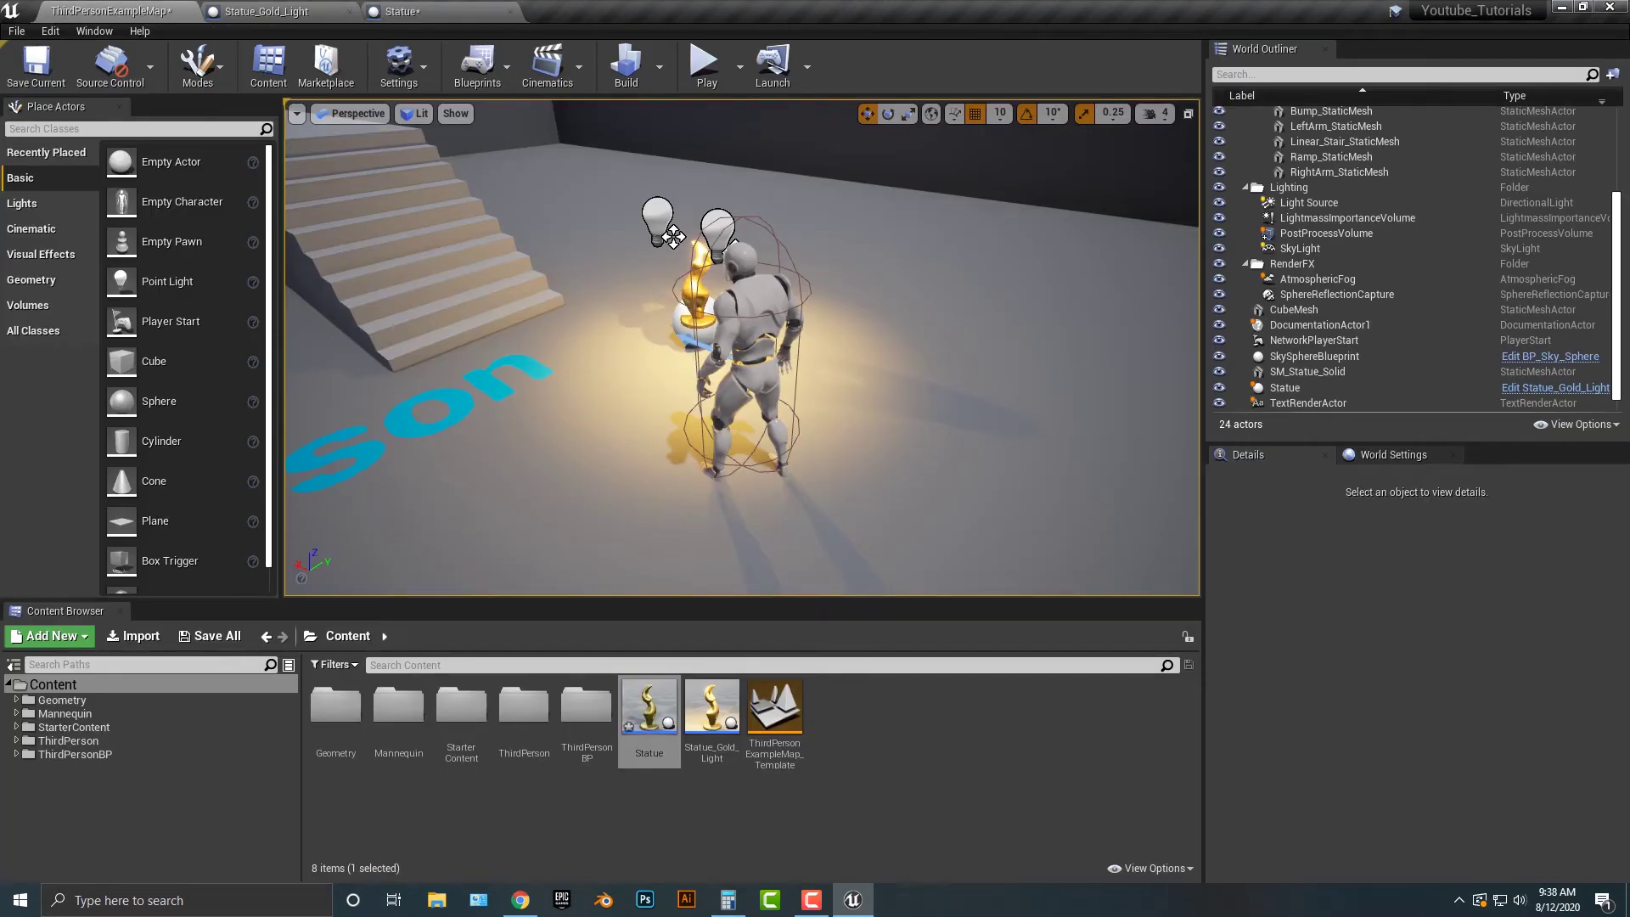
{"action": "right_click", "coordinate": [893, 771]}
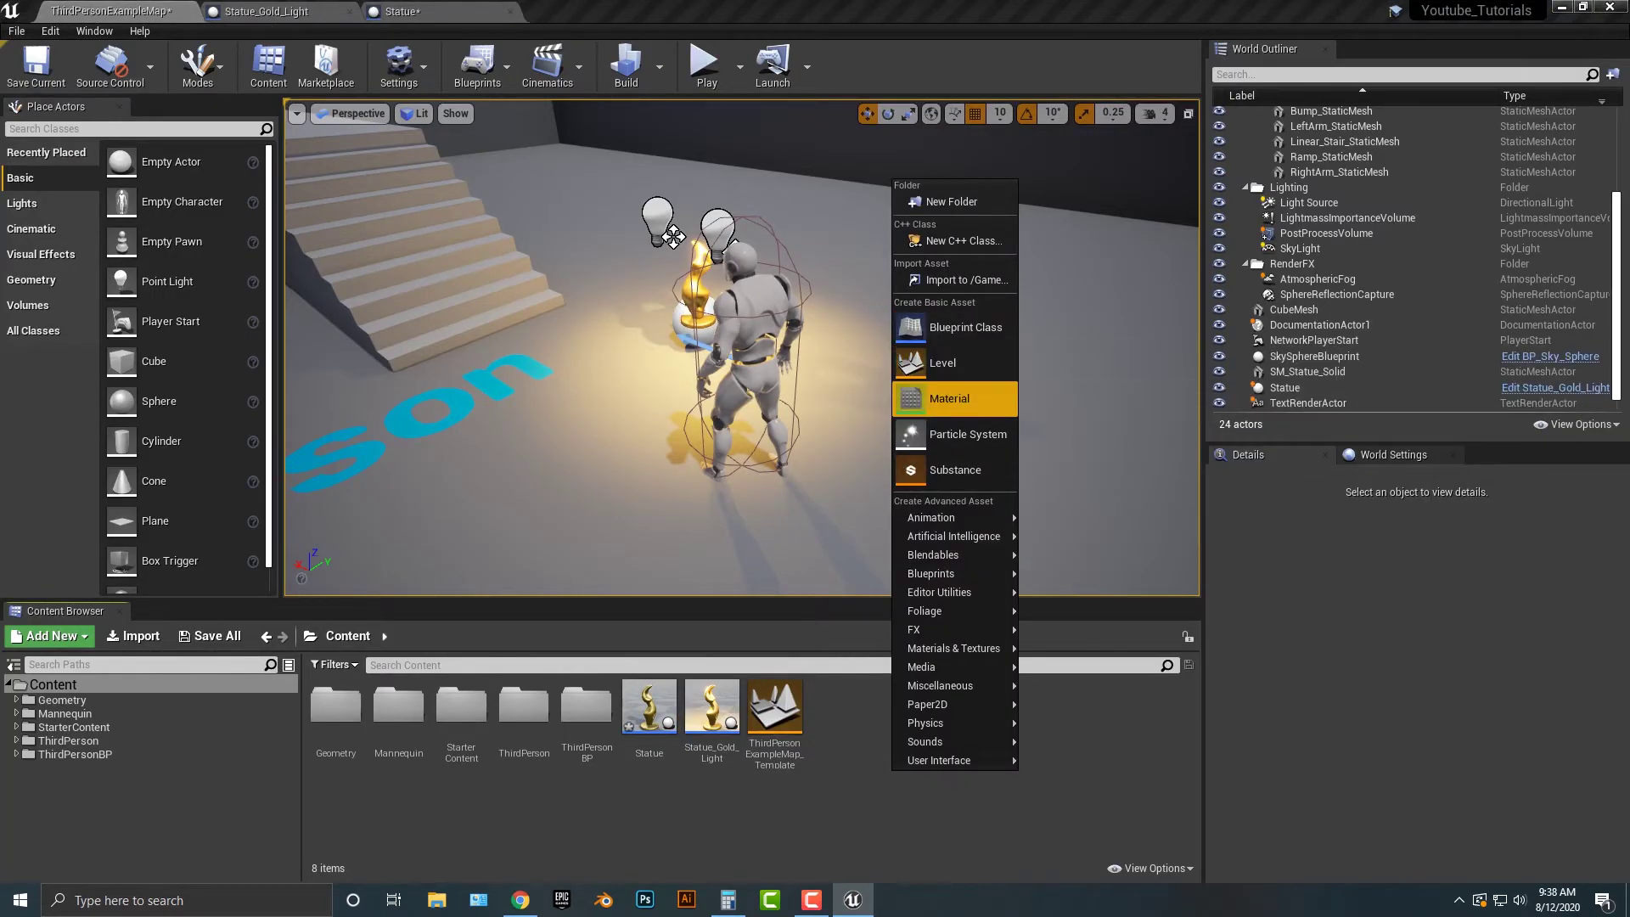
{"action": "left_click", "coordinate": [951, 400]}
{"action": "type", "text": "GlowIngMaterial"}
{"action": "key", "text": "Return"}
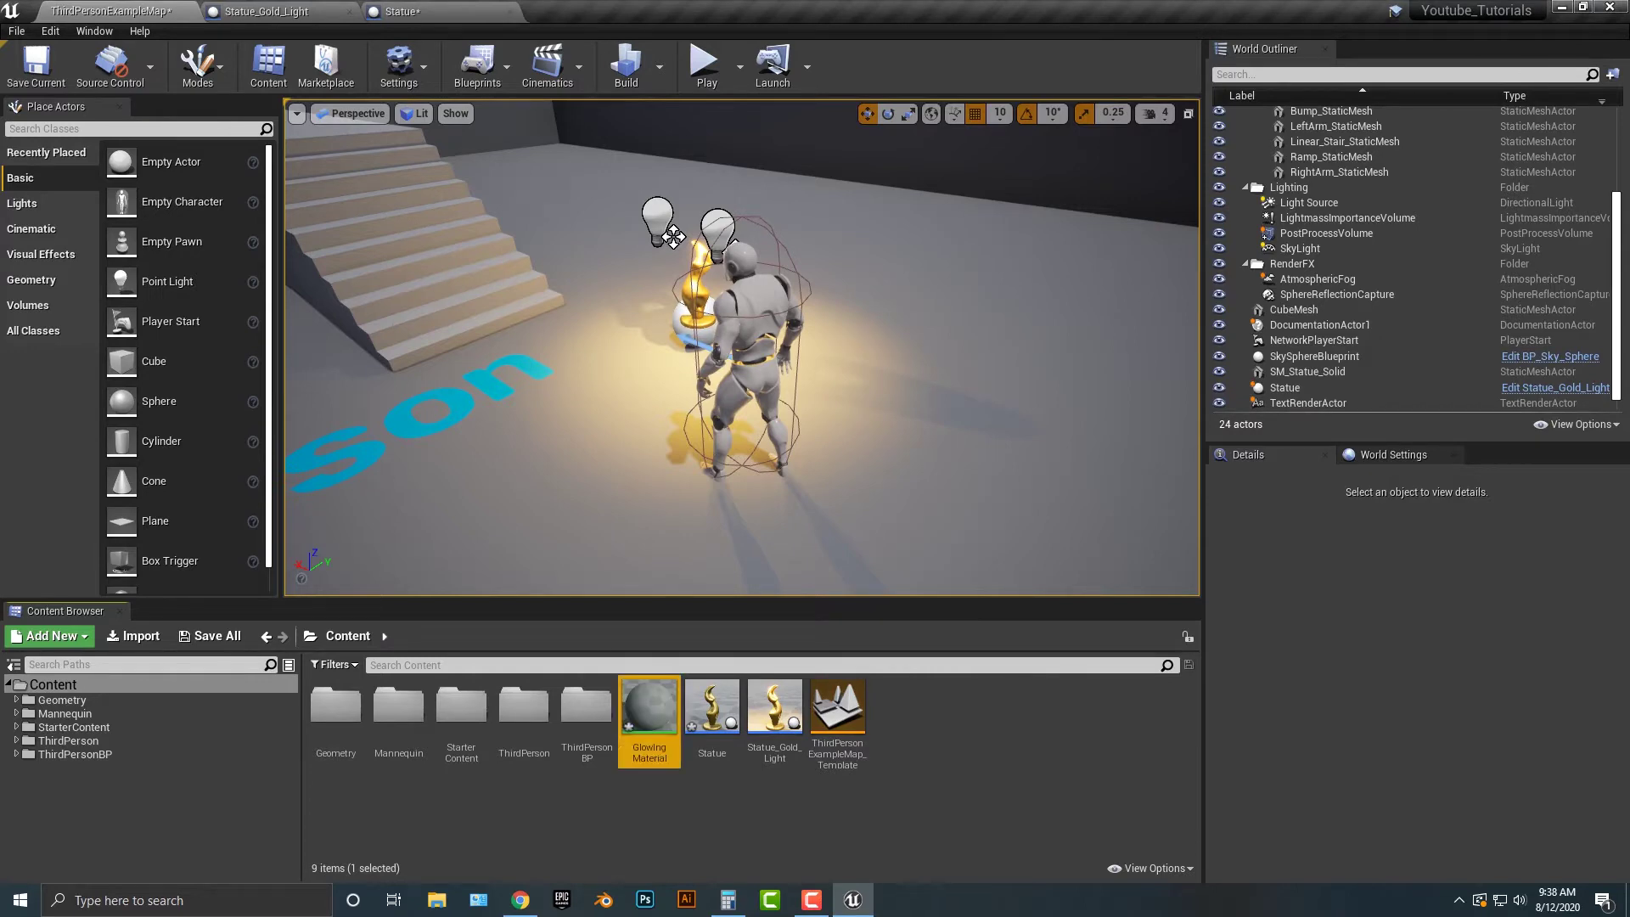
{"action": "double_click", "coordinate": [654, 698]}
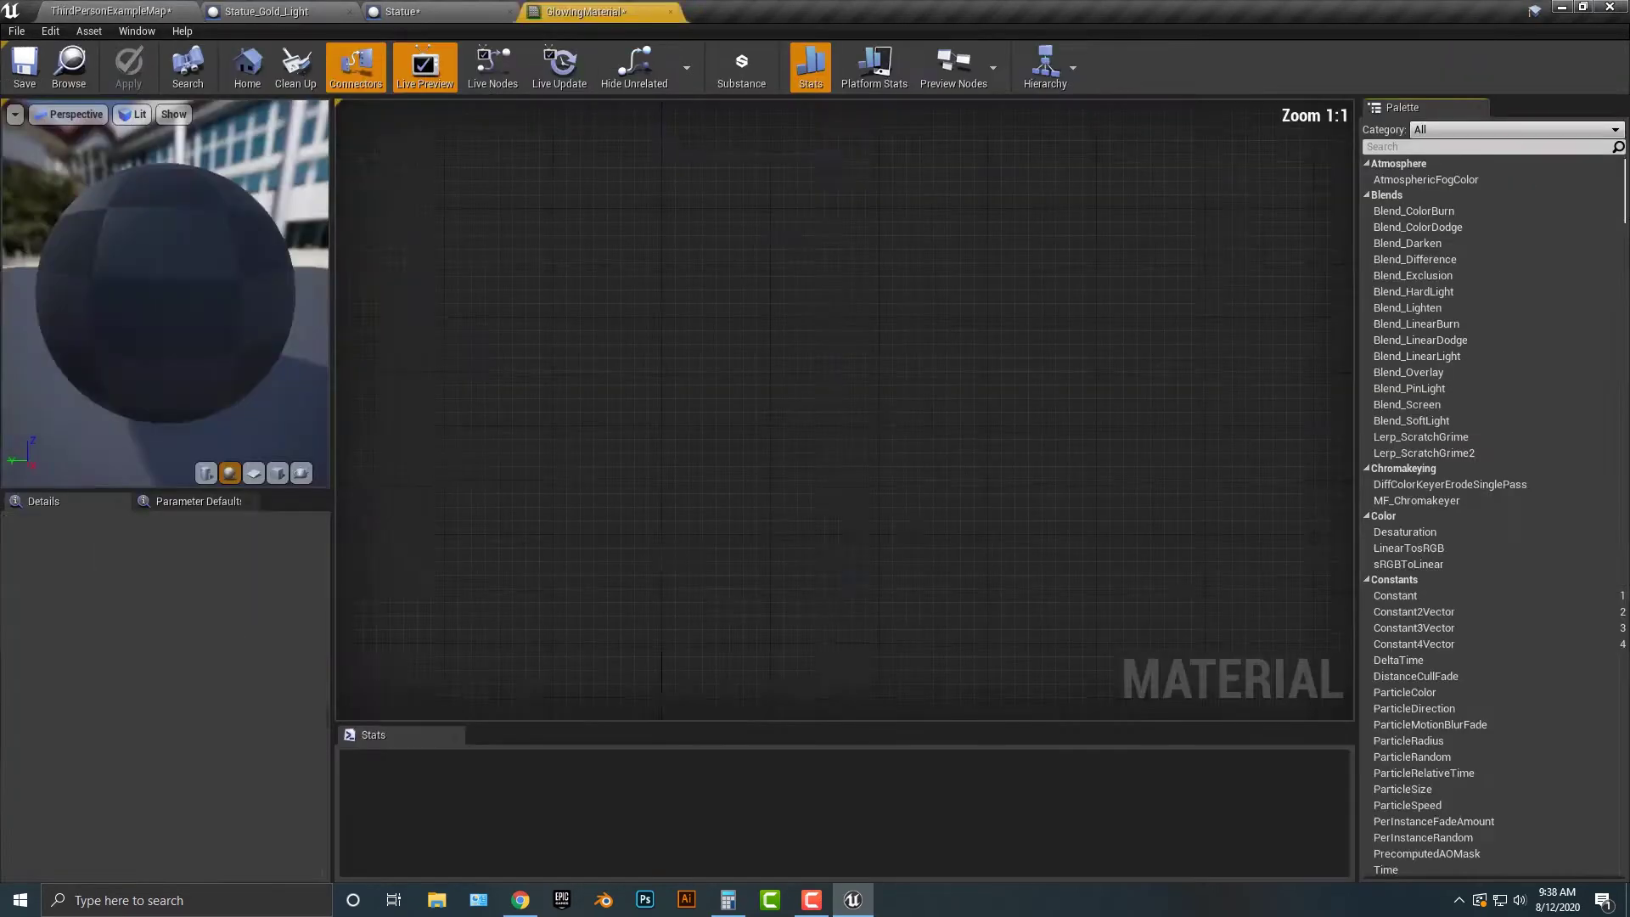
{"action": "right_click_drag", "start_coordinate": [658, 629], "coordinate": [753, 668]}
{"action": "scroll", "coordinate": [770, 475], "scroll_direction": "down", "scroll_amount": 1}
{"action": "right_click_drag", "start_coordinate": [771, 474], "coordinate": [877, 485]}
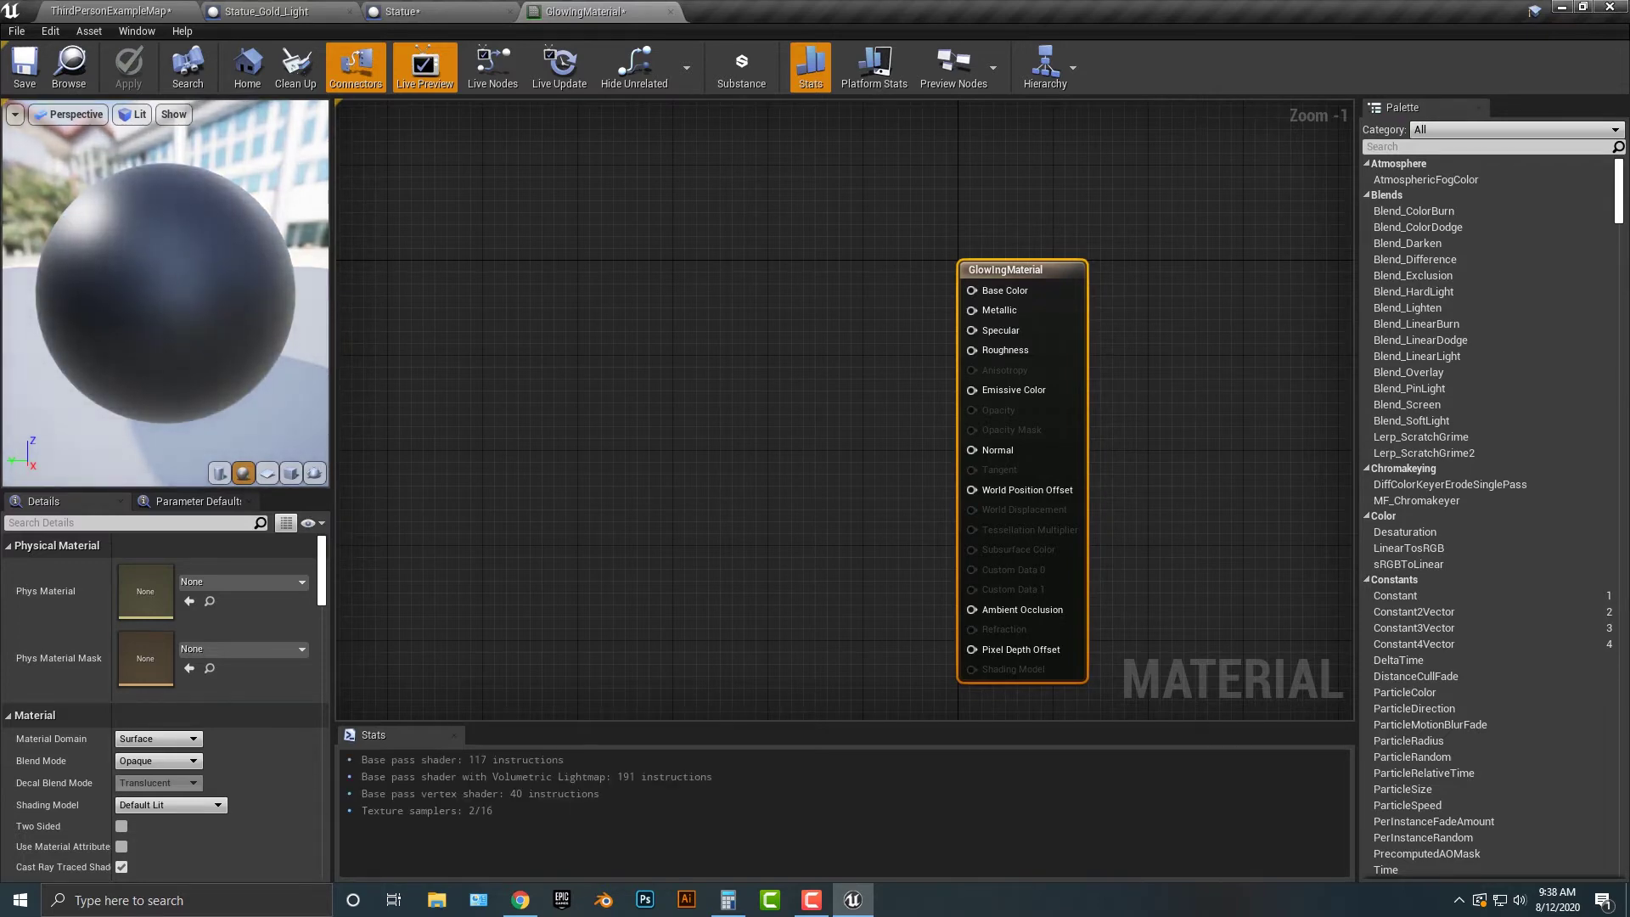
{"action": "right_click", "coordinate": [584, 350]}
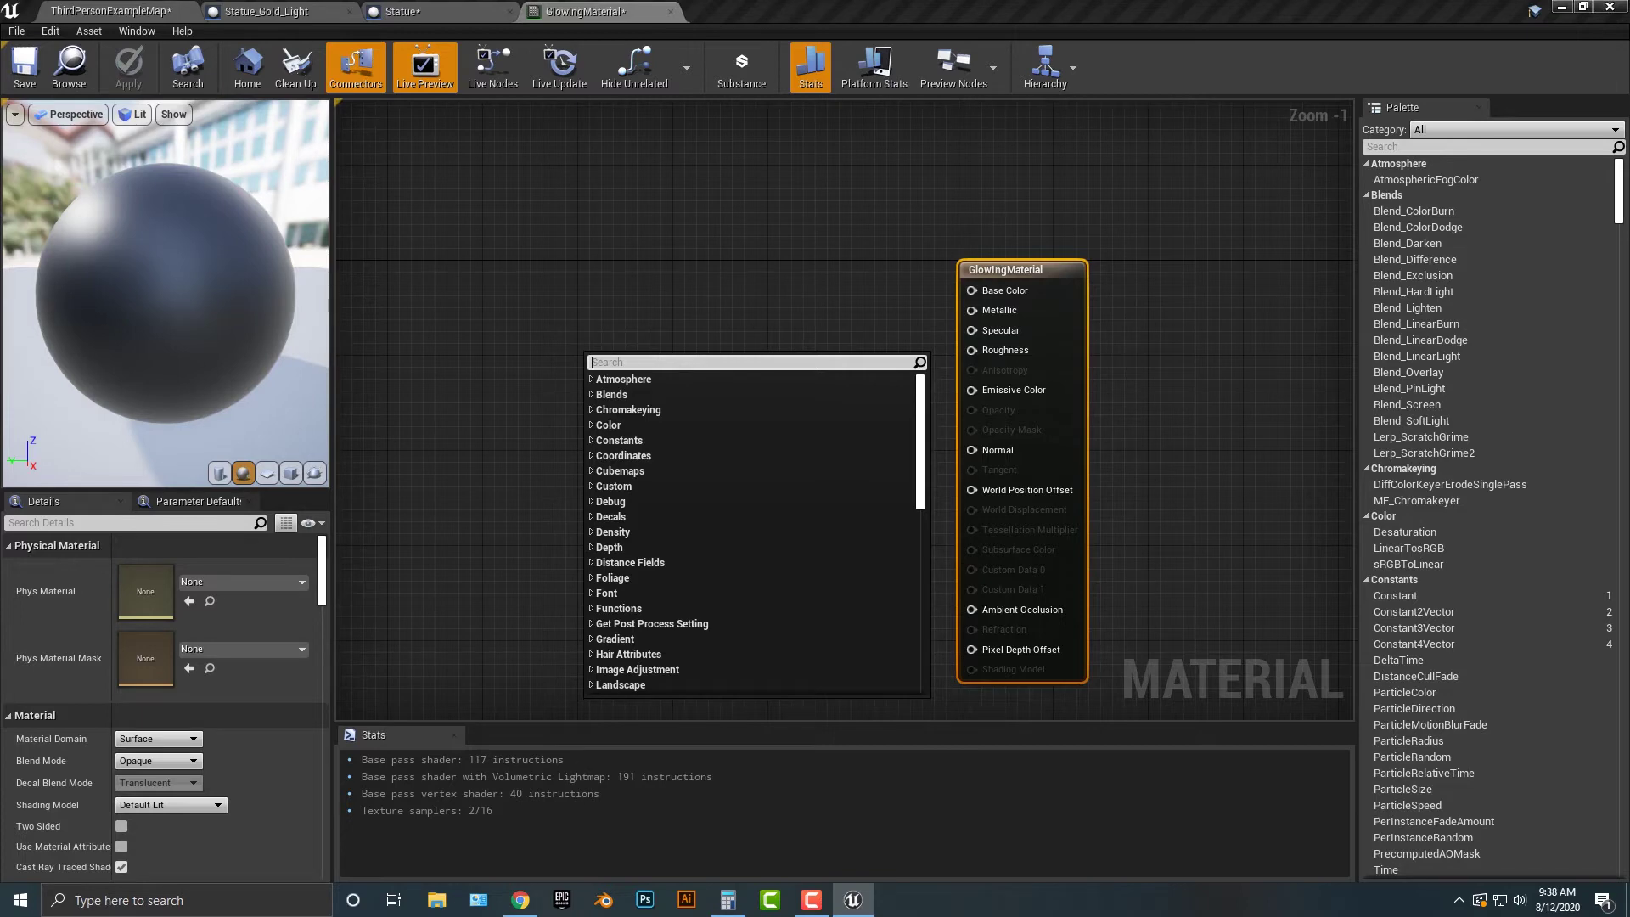
{"action": "type", "text": "color"}
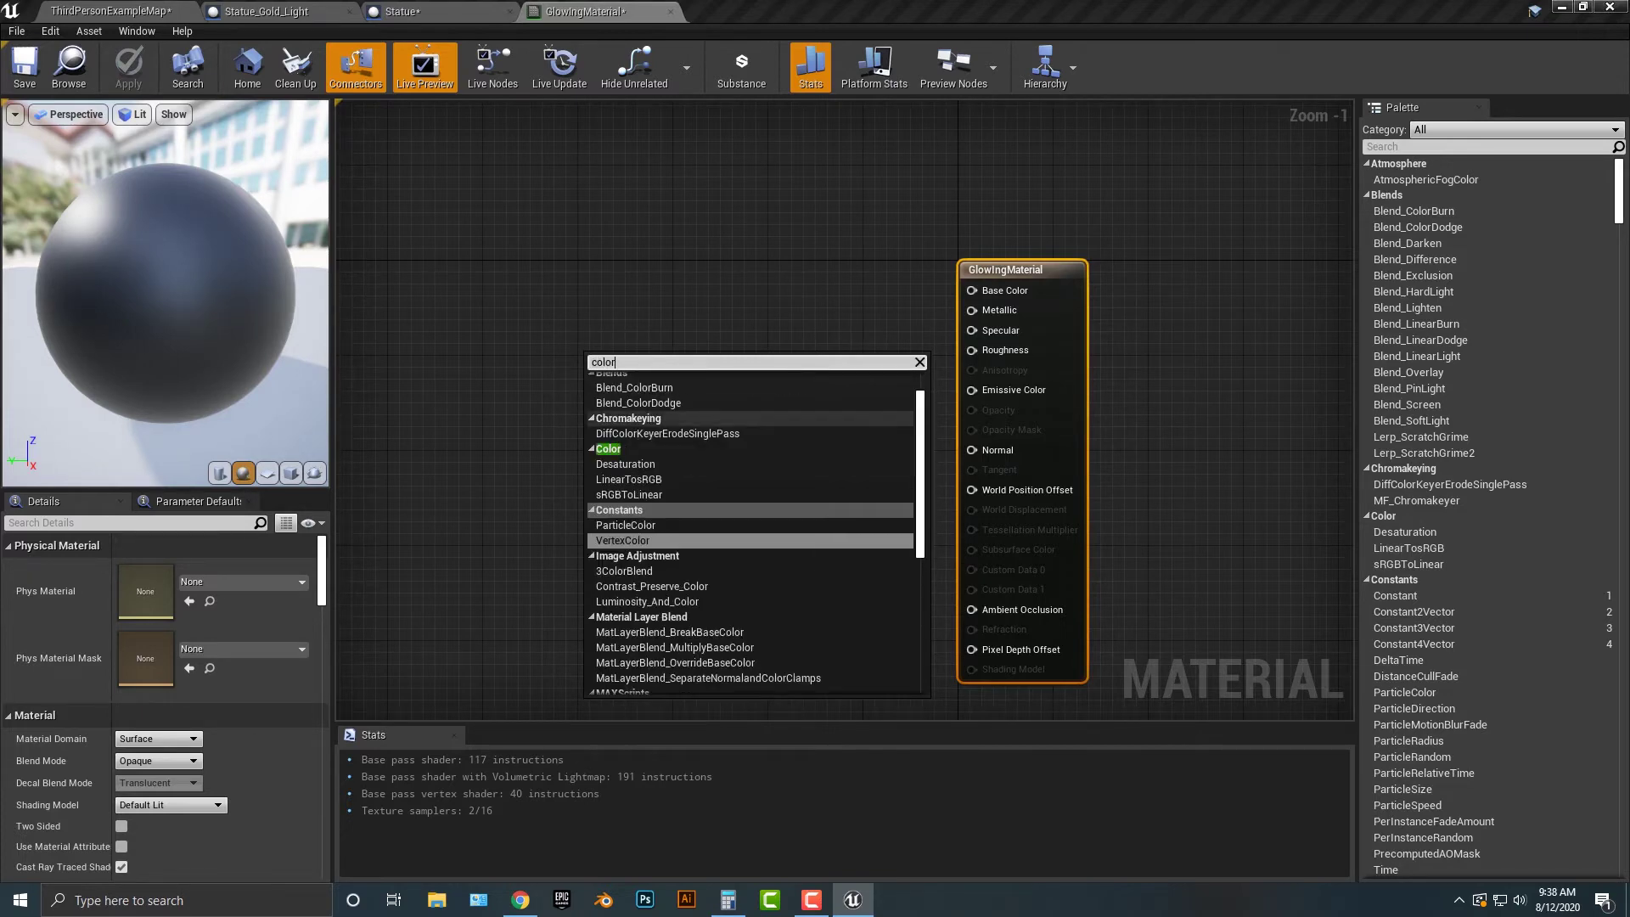
{"action": "left_click", "coordinate": [624, 570]}
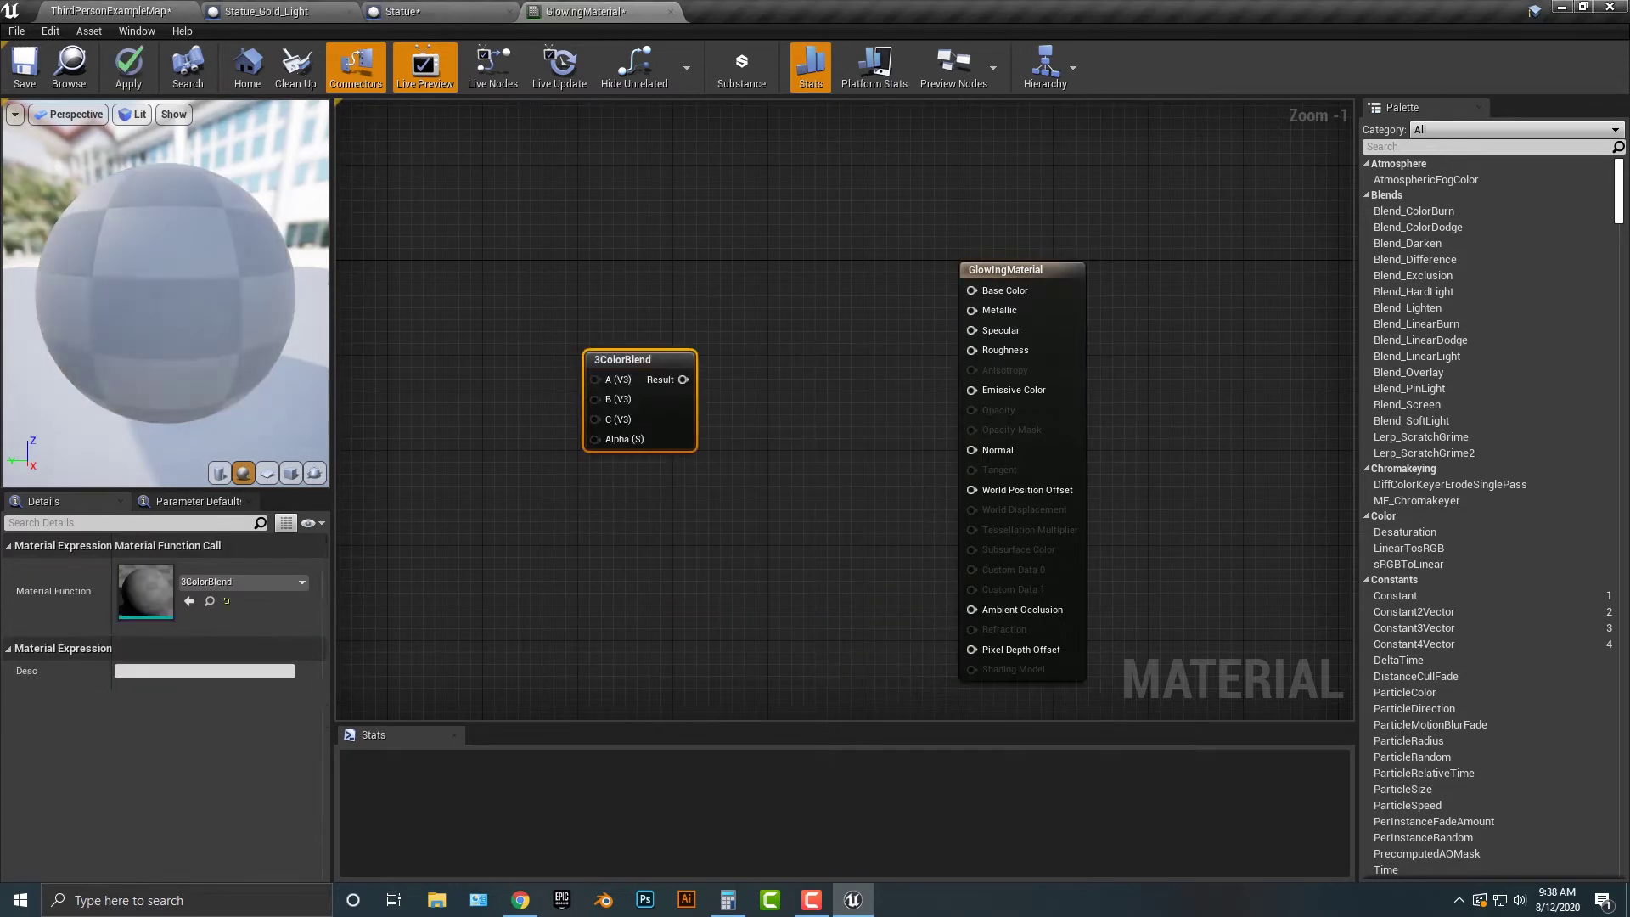
{"action": "key", "text": "Delete"}
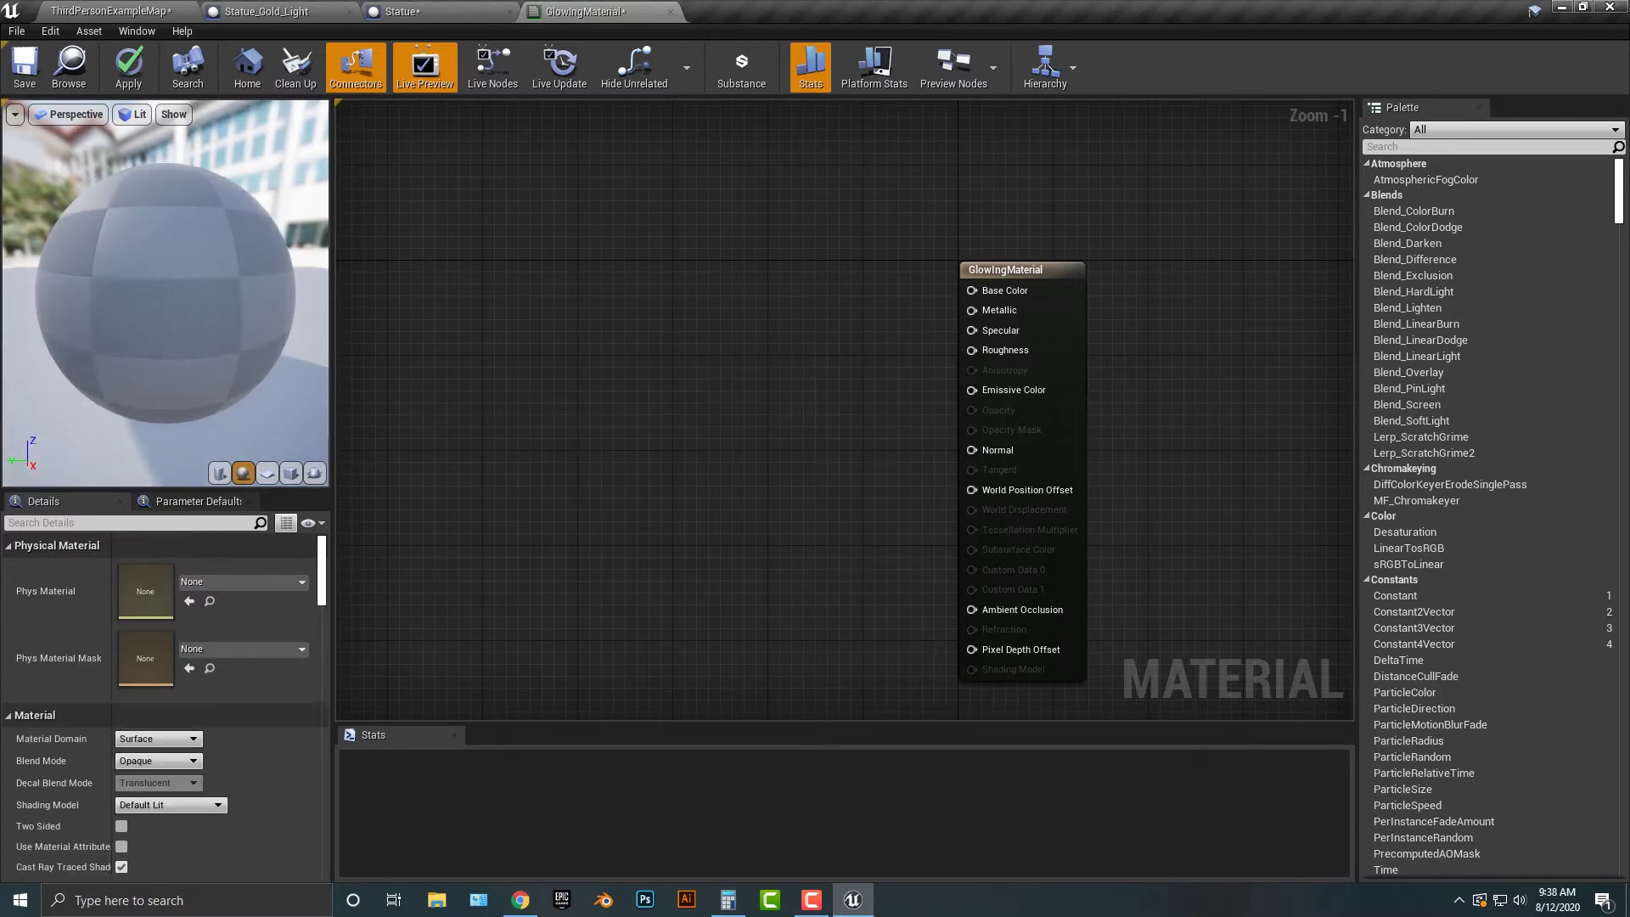
{"action": "right_click", "coordinate": [659, 360]}
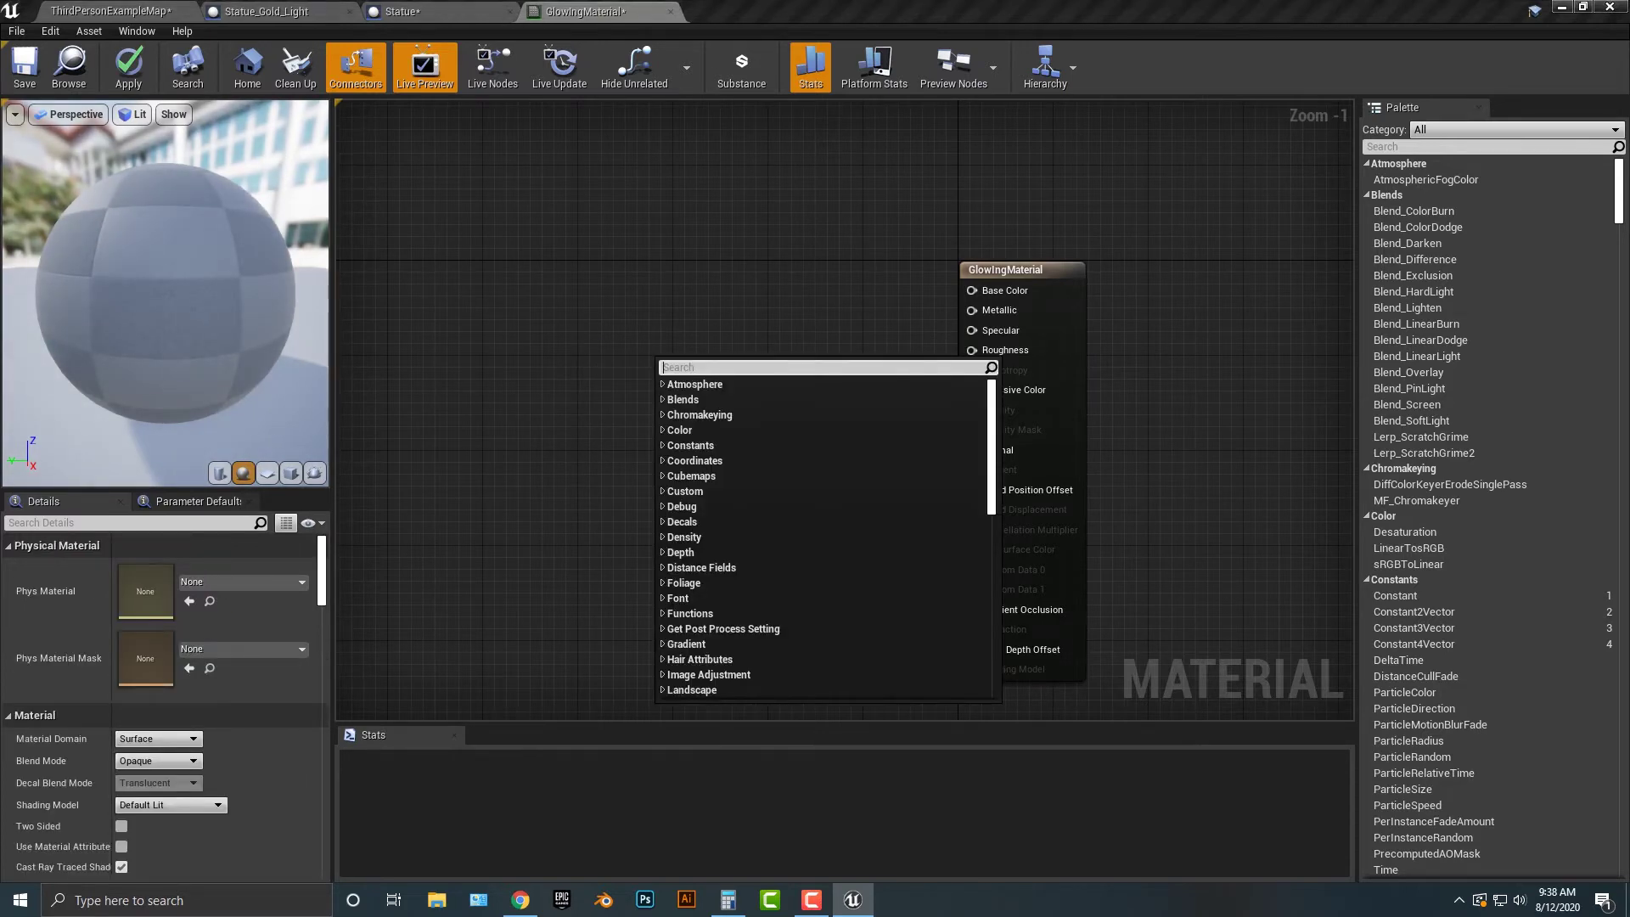
{"action": "key", "text": "Escape"}
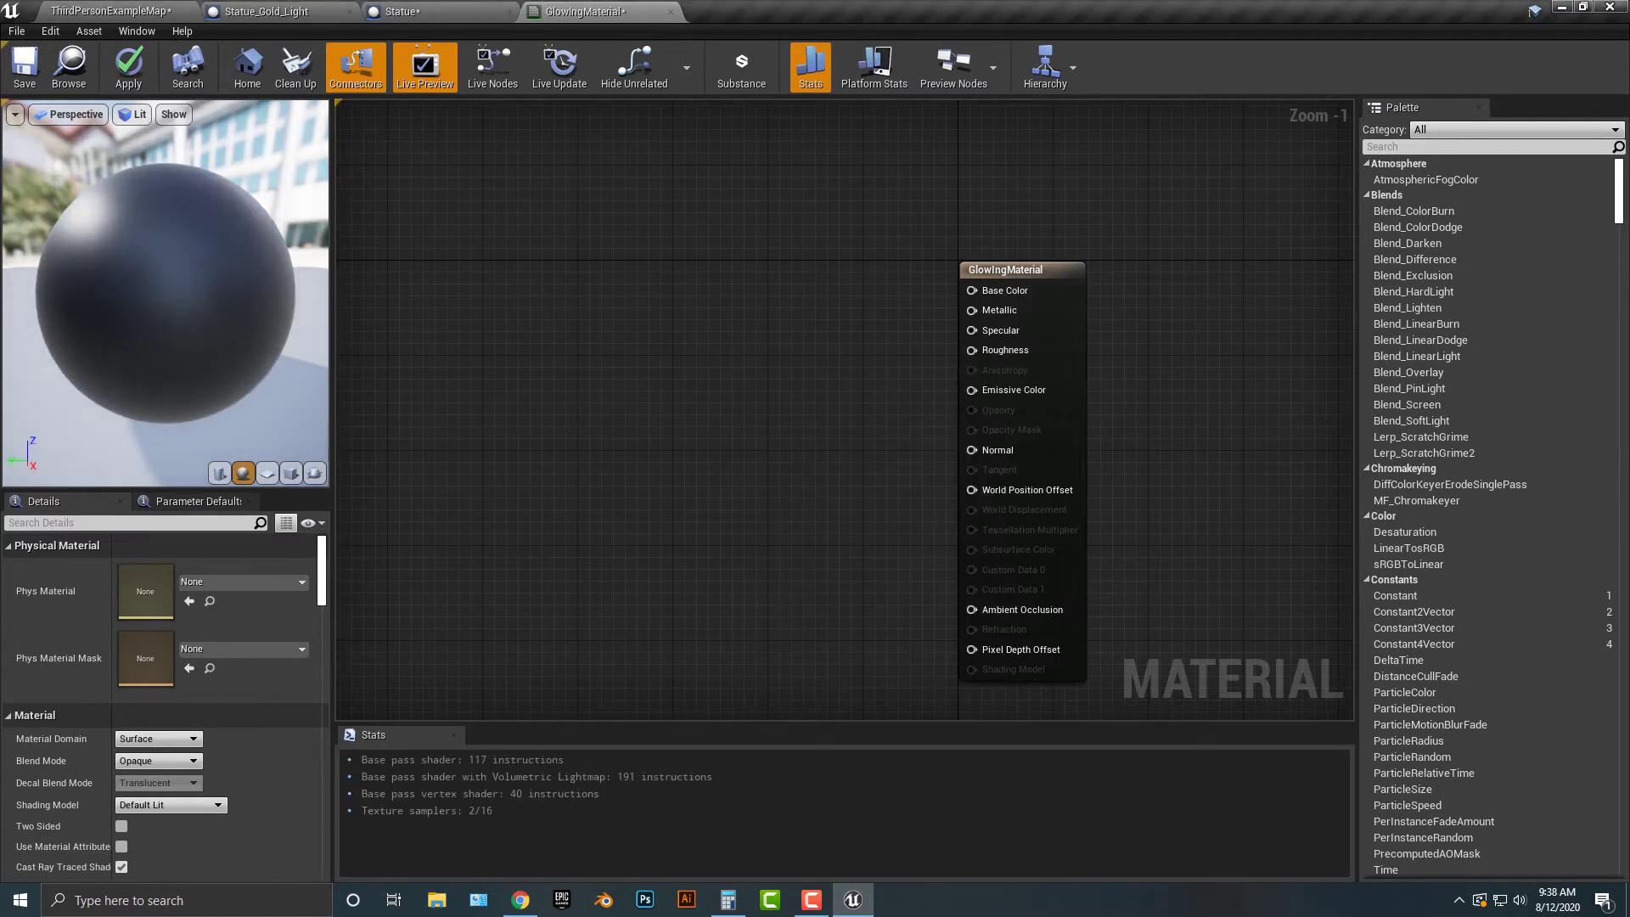
{"action": "right_click", "coordinate": [616, 351]}
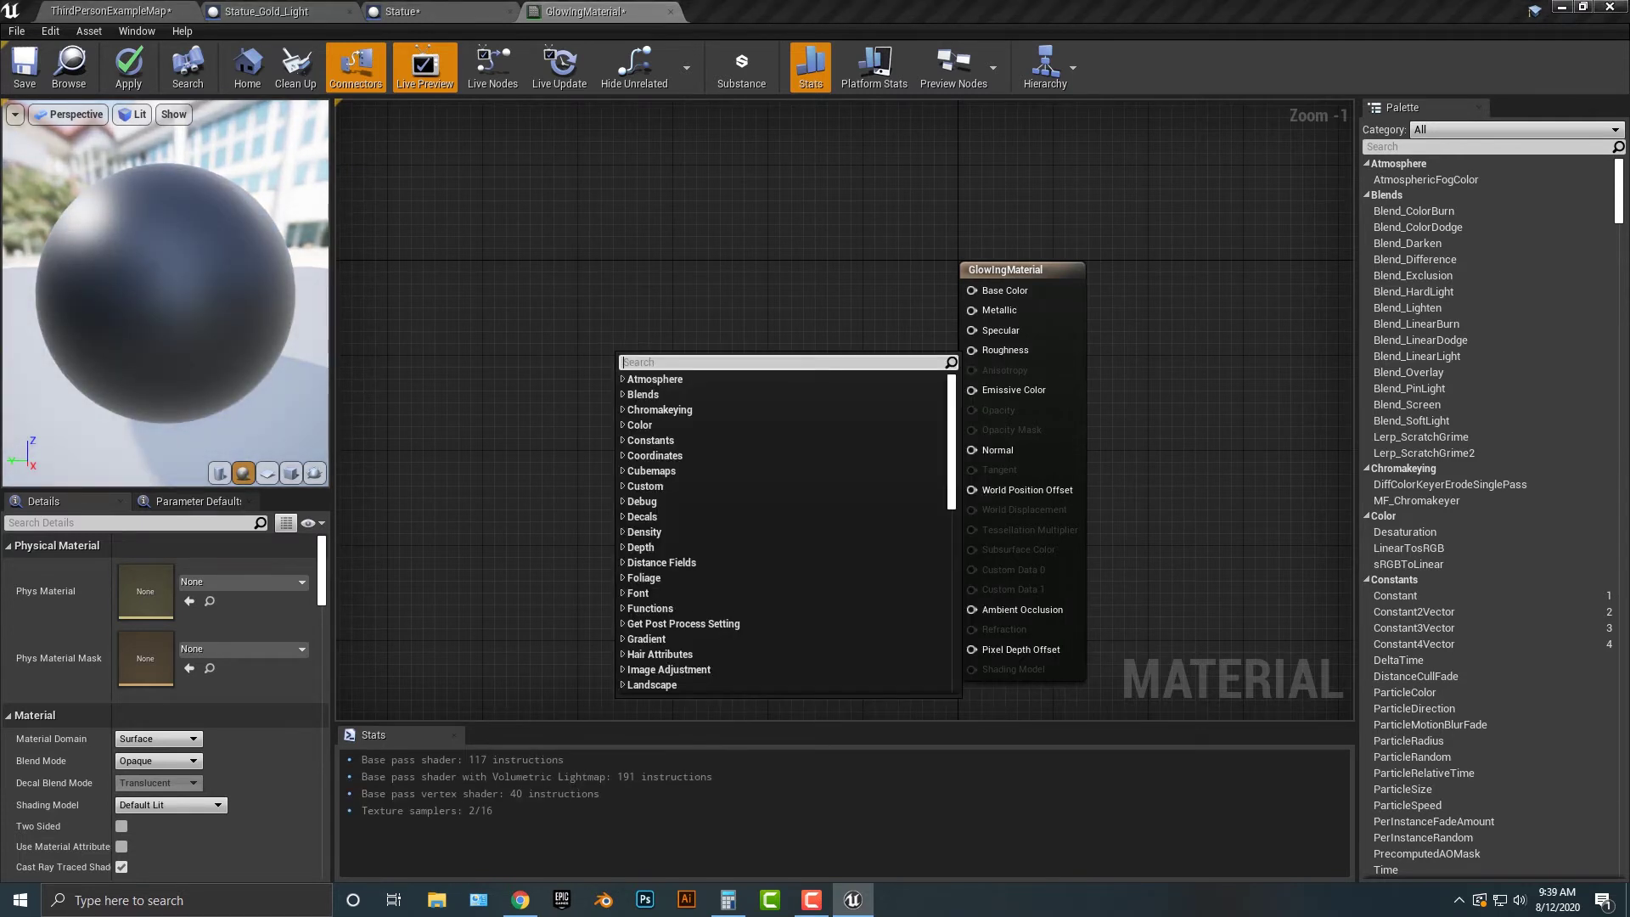
{"action": "type", "text": "con"}
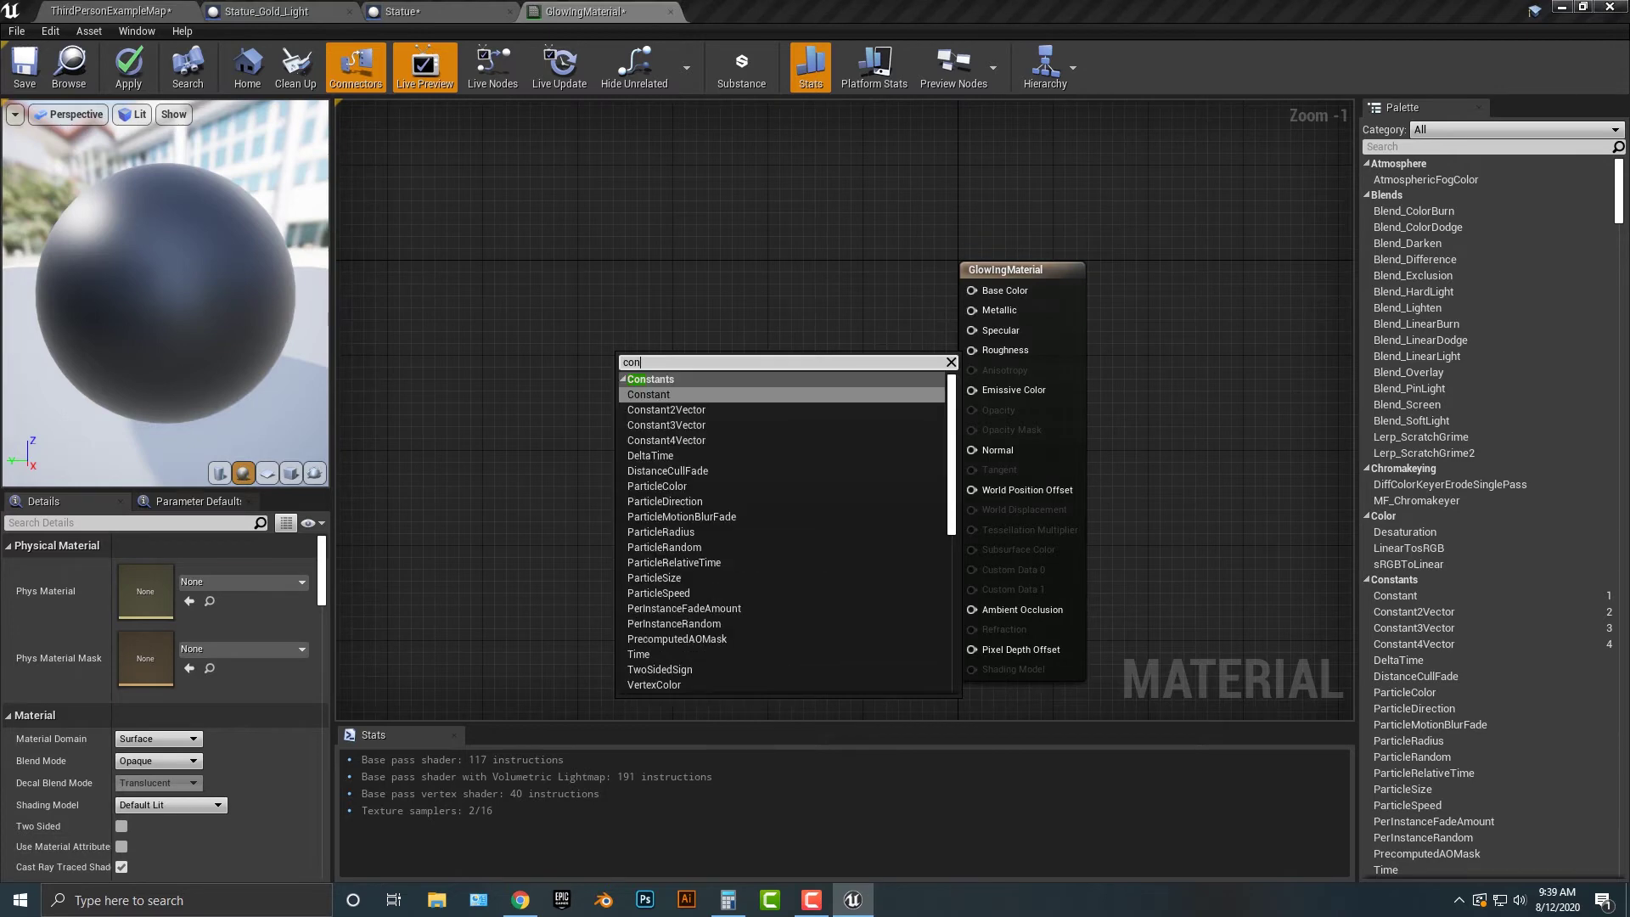
{"action": "key", "text": "Return"}
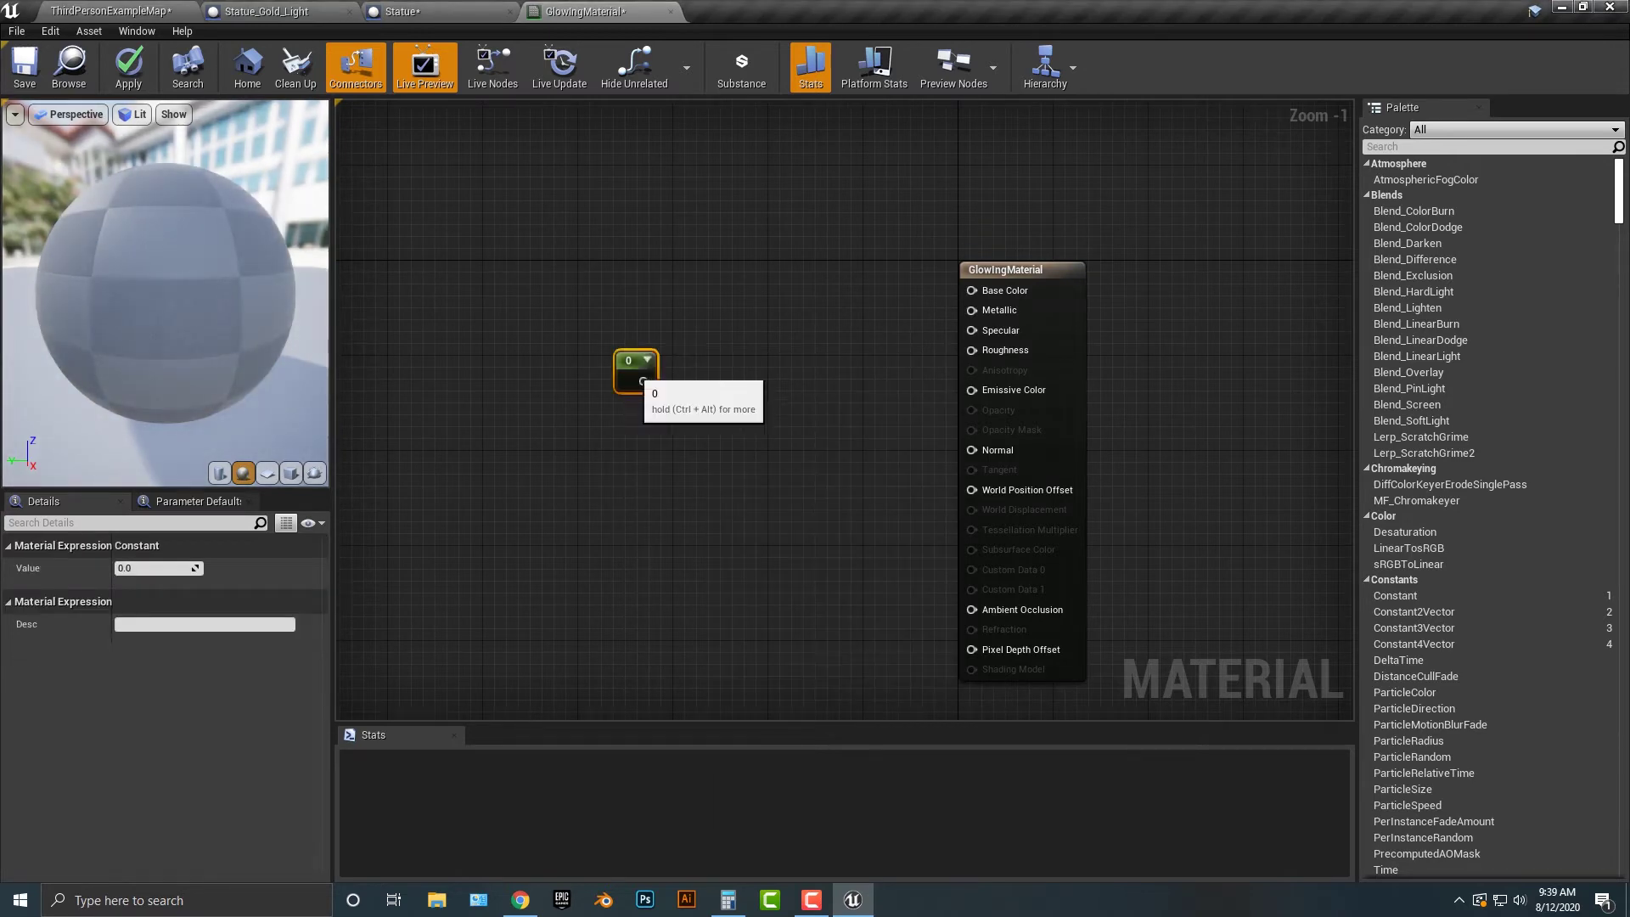
{"action": "key", "text": "Delete"}
Add a Constant3Vector node to the material graph and set its colour to about R 0.896, G 0.512, B 0.293
{"action": "right_click", "coordinate": [638, 381]}
{"action": "type", "text": "constan"}
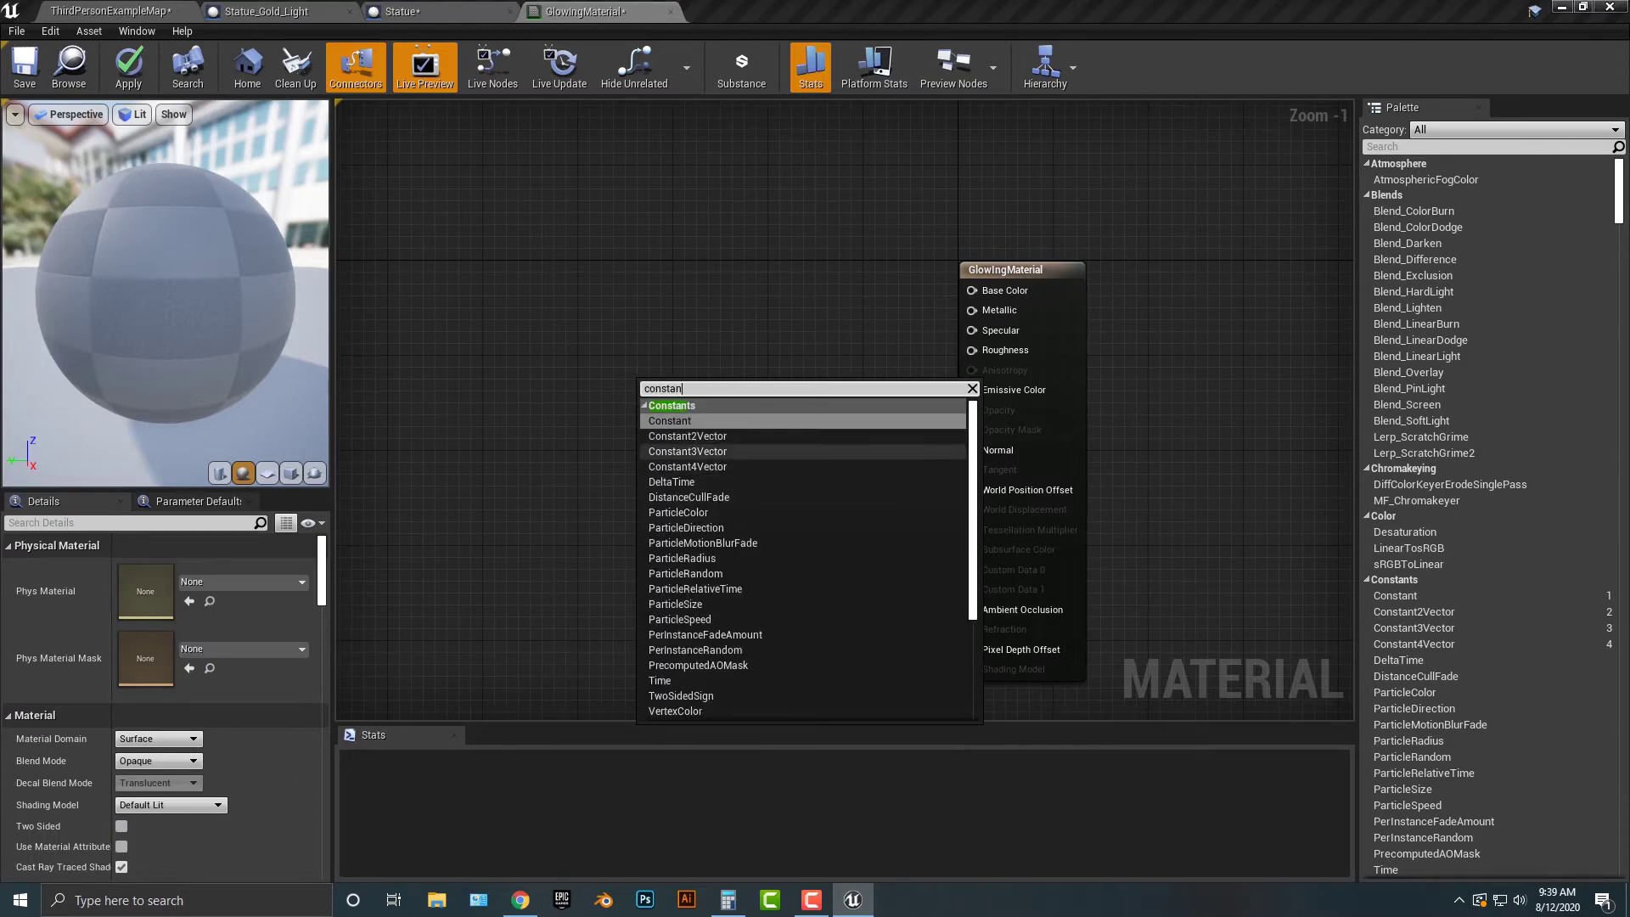
{"action": "left_click", "coordinate": [688, 451]}
{"action": "double_click", "coordinate": [688, 451]}
{"action": "left_click_drag", "start_coordinate": [824, 602], "coordinate": [831, 596]}
{"action": "left_click_drag", "start_coordinate": [940, 494], "coordinate": [940, 487]}
{"action": "left_click_drag", "start_coordinate": [832, 595], "coordinate": [861, 617]}
{"action": "mouse_move", "coordinate": [939, 491]}
{"action": "left_mouse_down"}
{"action": "mouse_move", "coordinate": [907, 542]}
{"action": "mouse_move", "coordinate": [939, 506]}
{"action": "left_mouse_up"}
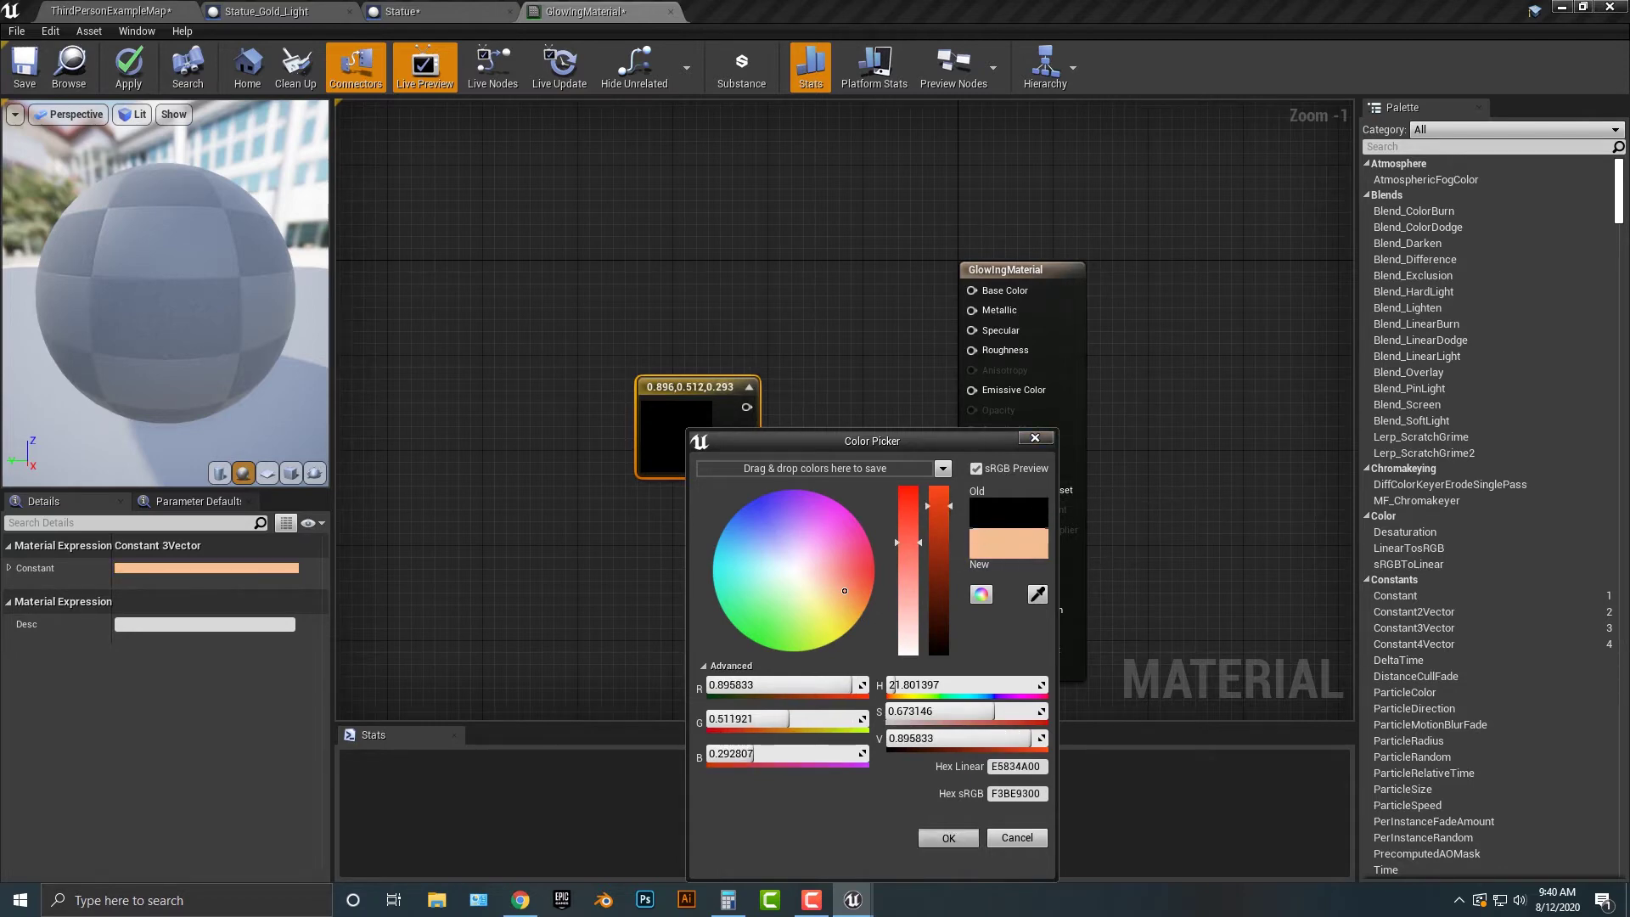
{"action": "left_click", "coordinate": [949, 837]}
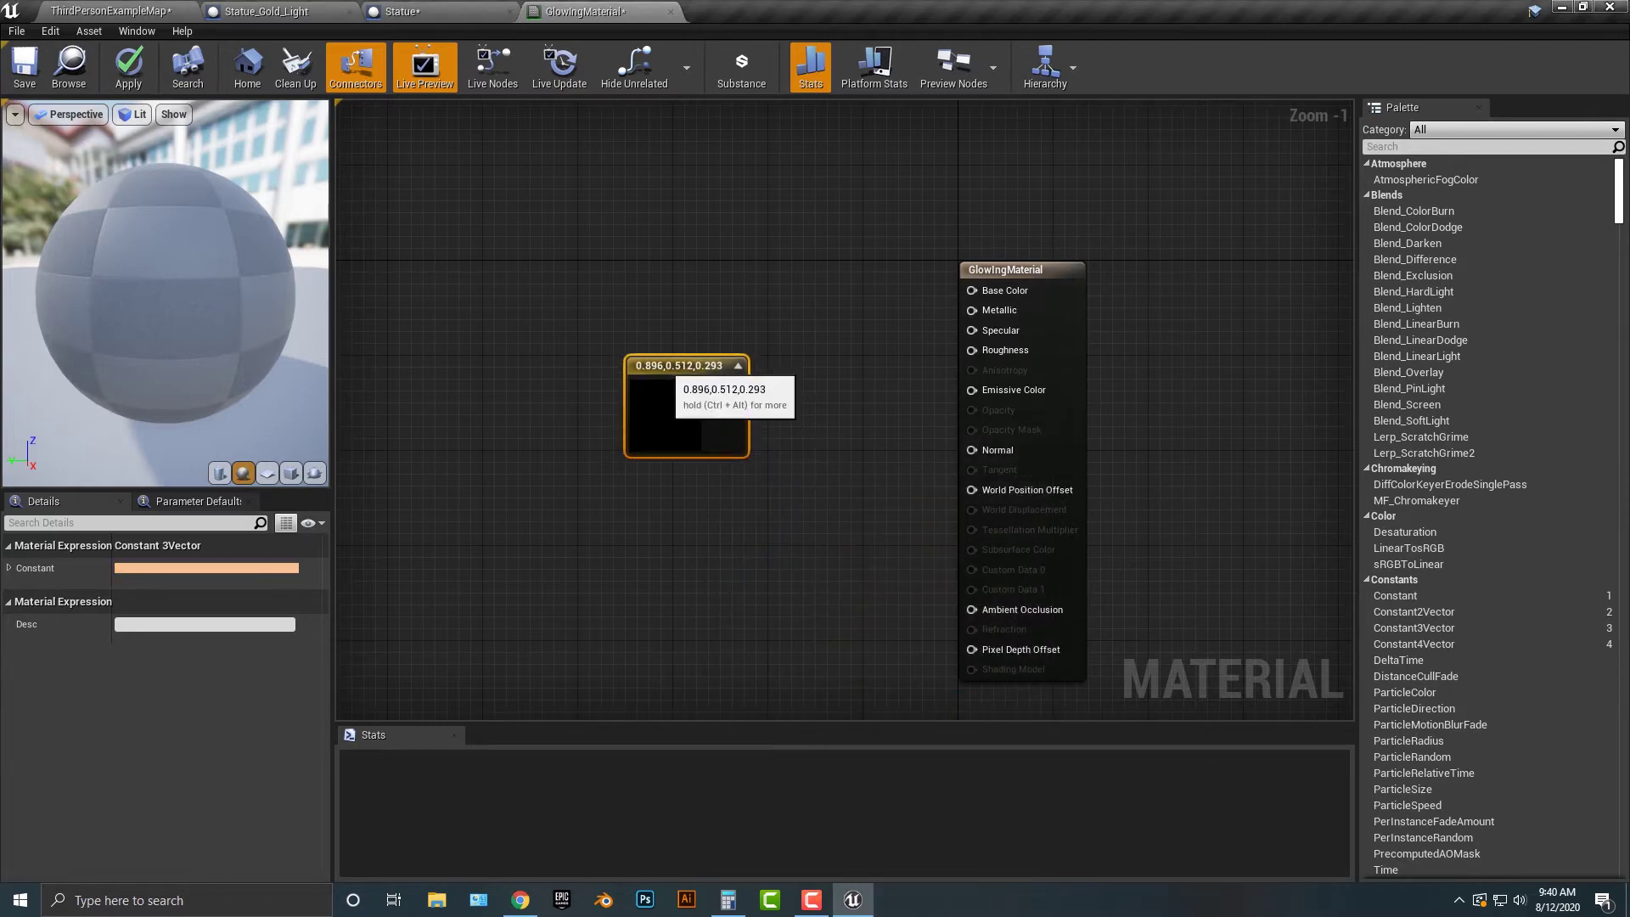
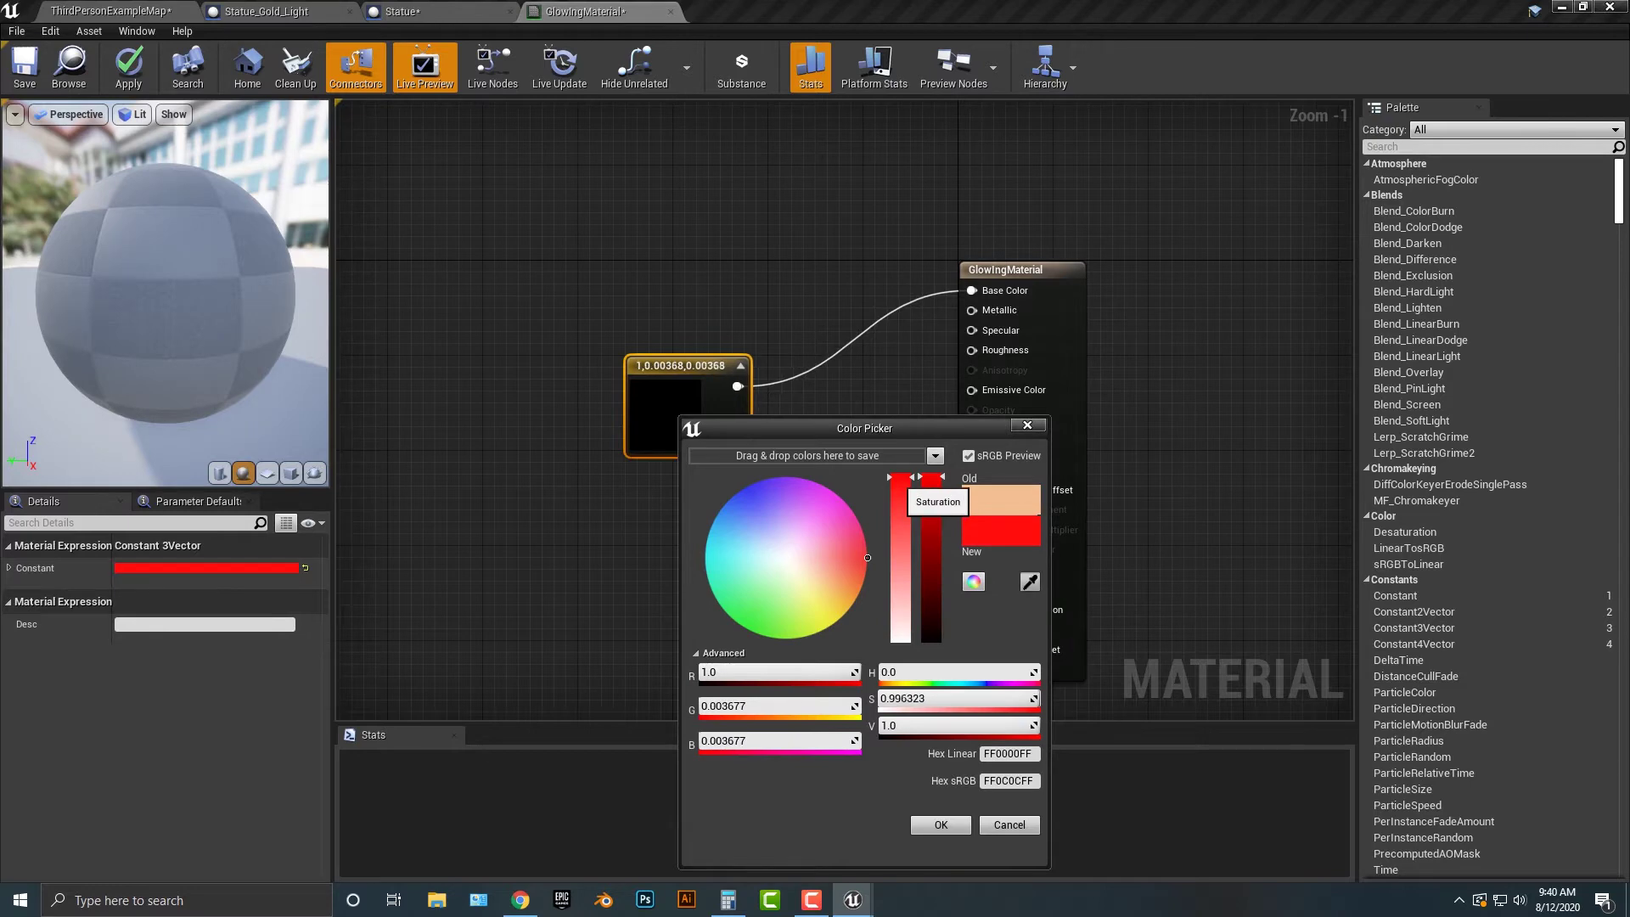
Set the Constant3Vector node's colour to a pinkish red of about R 1.0, G 0.072, B 0.102
{"action": "left_click", "coordinate": [932, 485]}
{"action": "left_click_drag", "start_coordinate": [868, 558], "coordinate": [862, 555]}
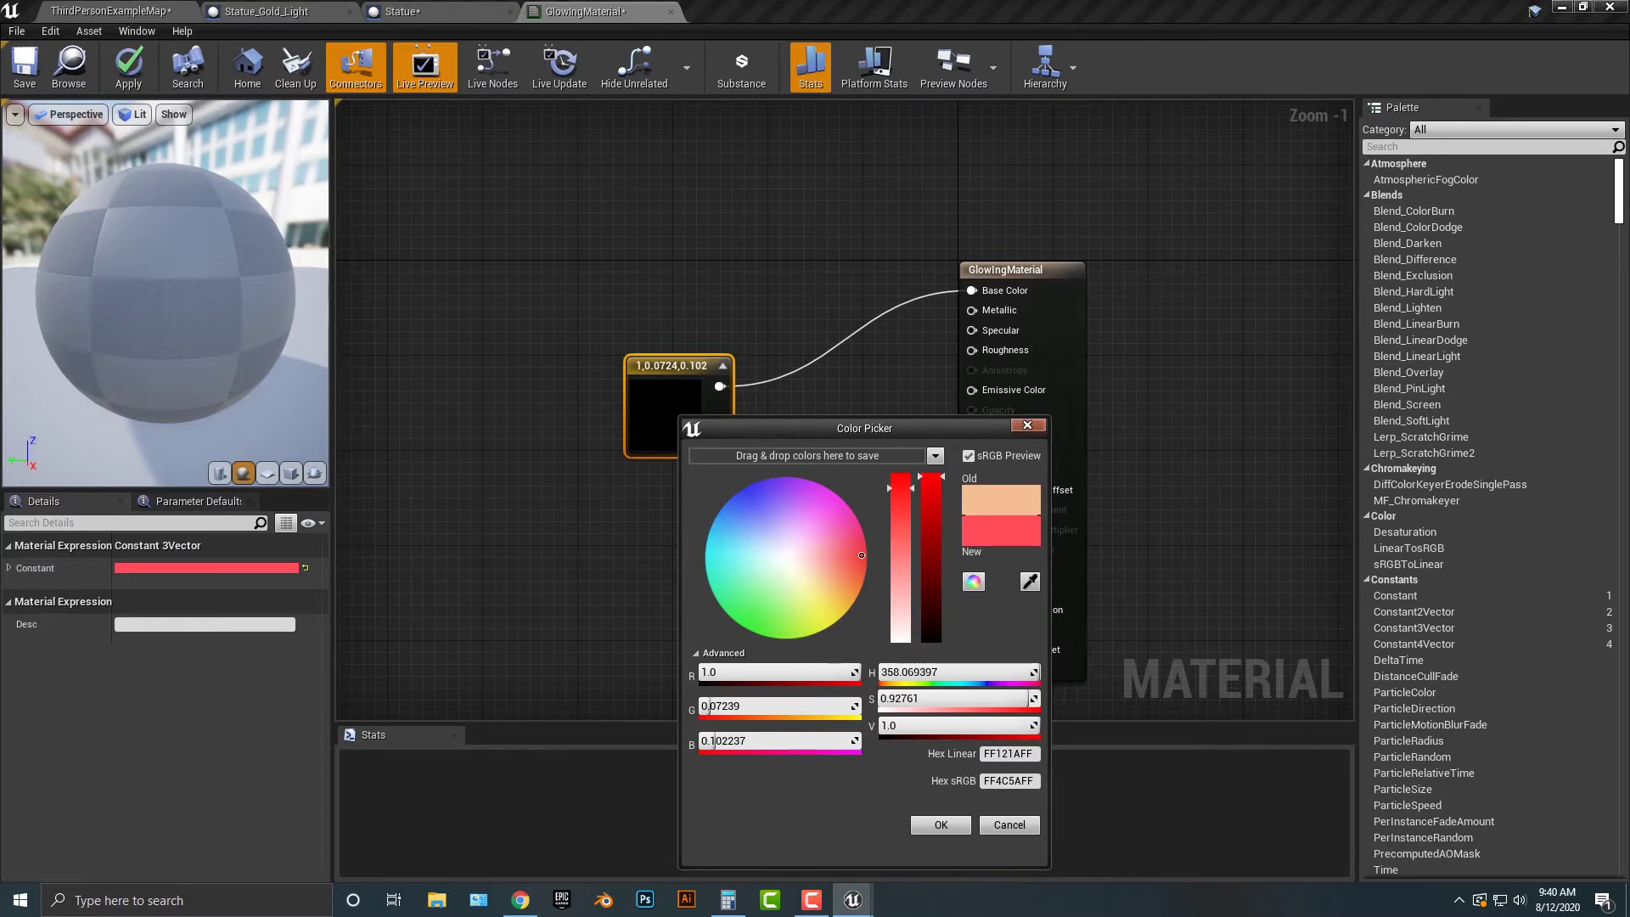
{"action": "left_click", "coordinate": [1027, 425]}
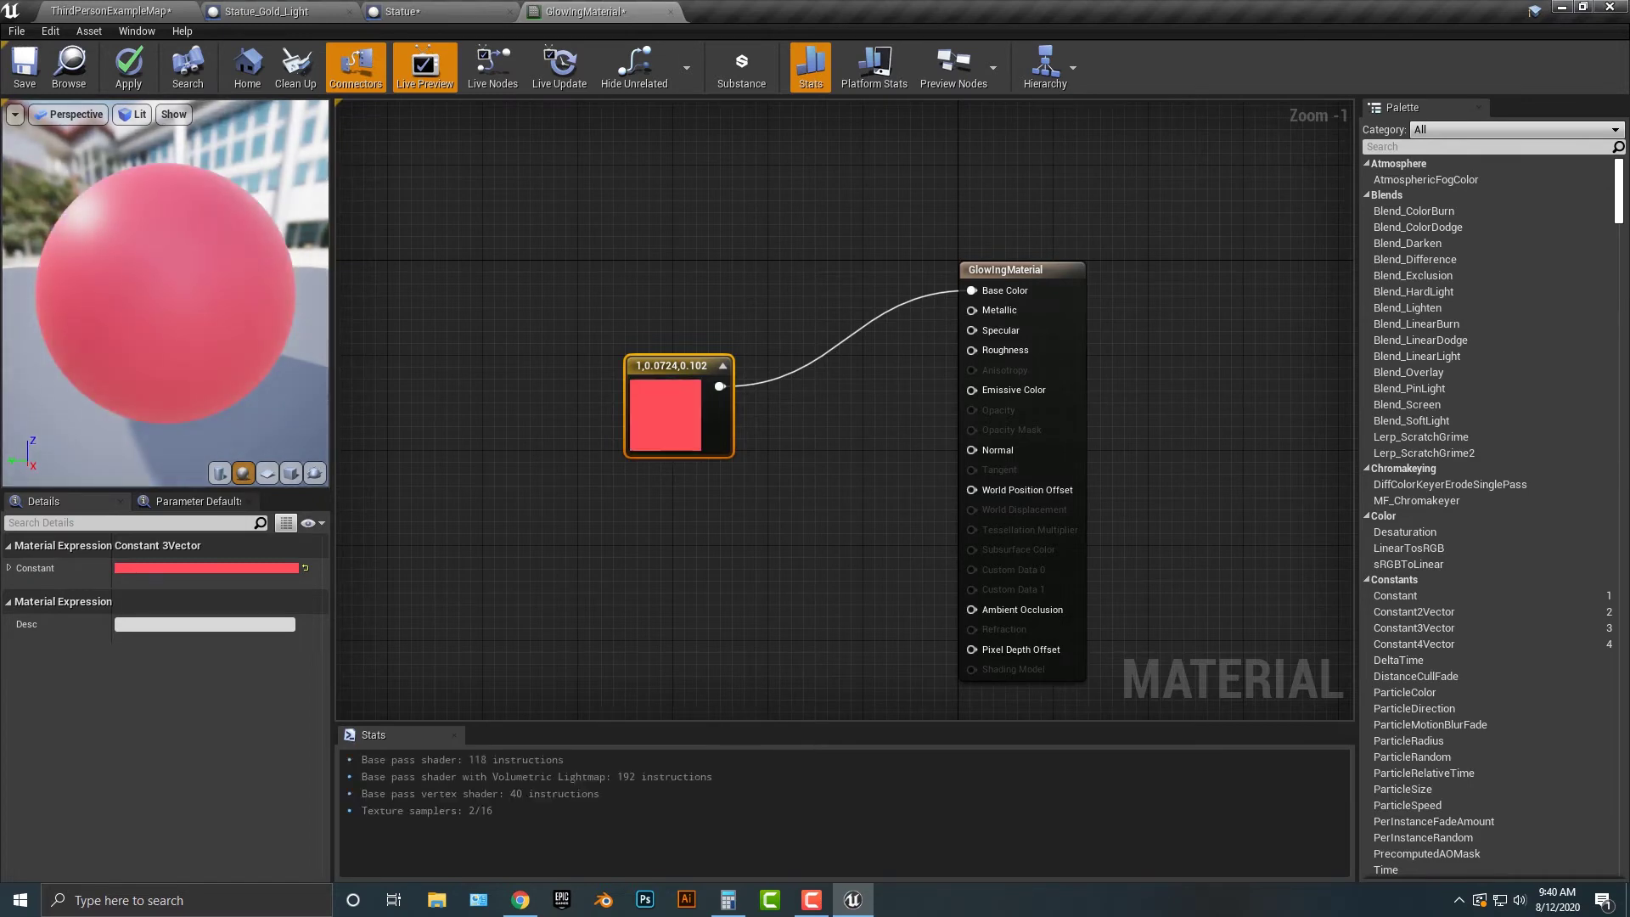
Add a Constant node below the colour node in the material graph
{"action": "right_click", "coordinate": [621, 200]}
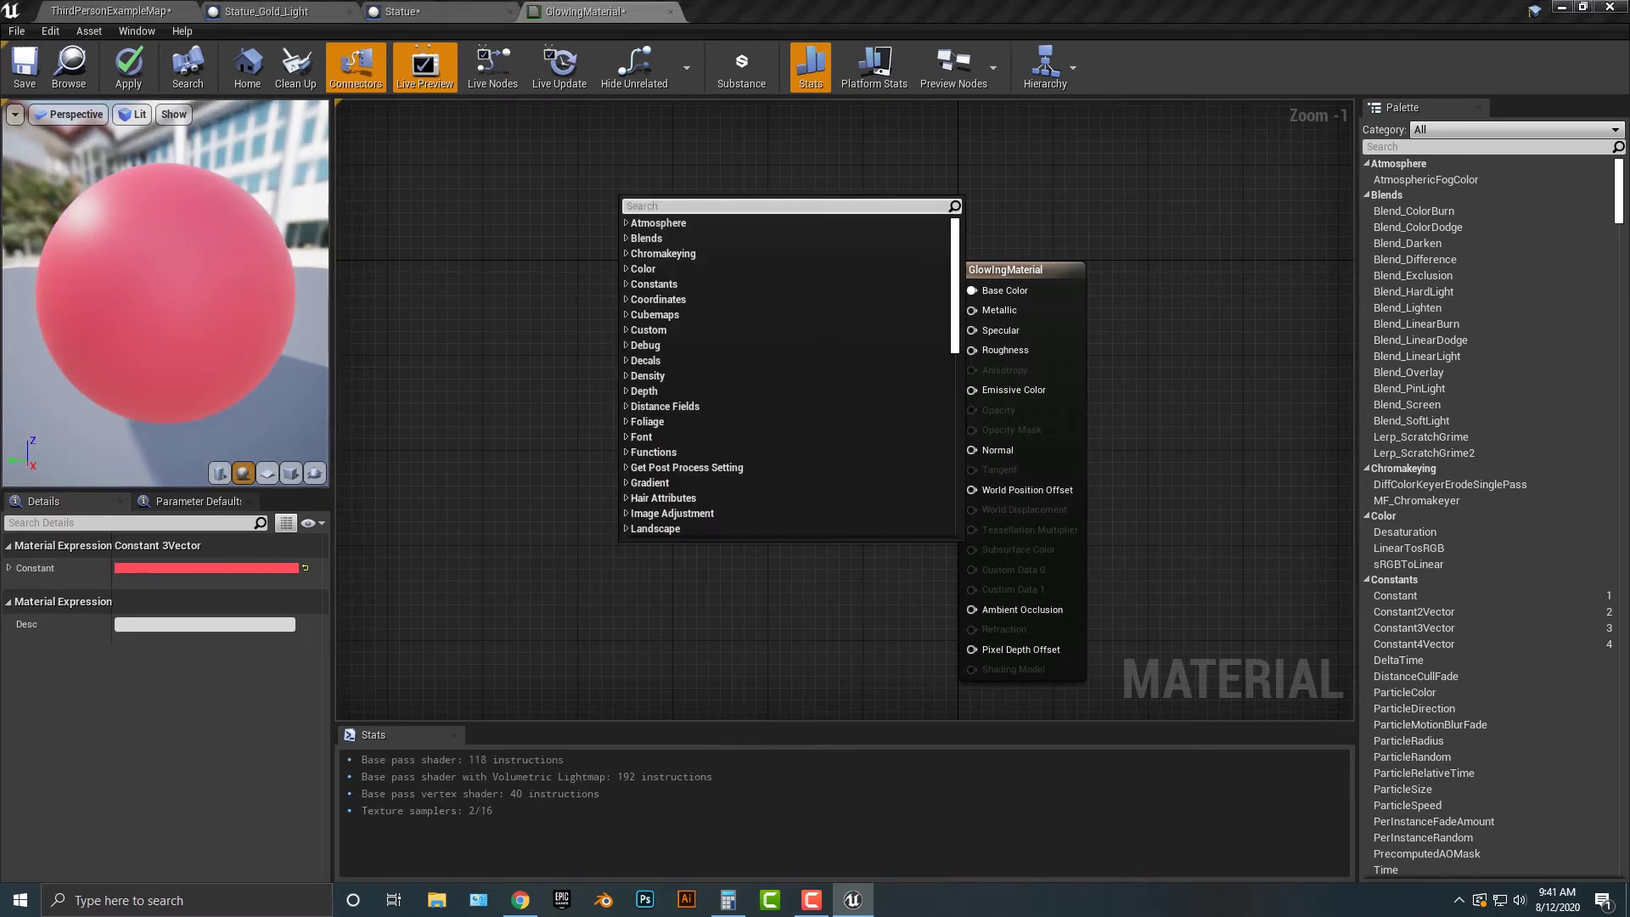
{"action": "type", "text": "con"}
{"action": "key", "text": "Return"}
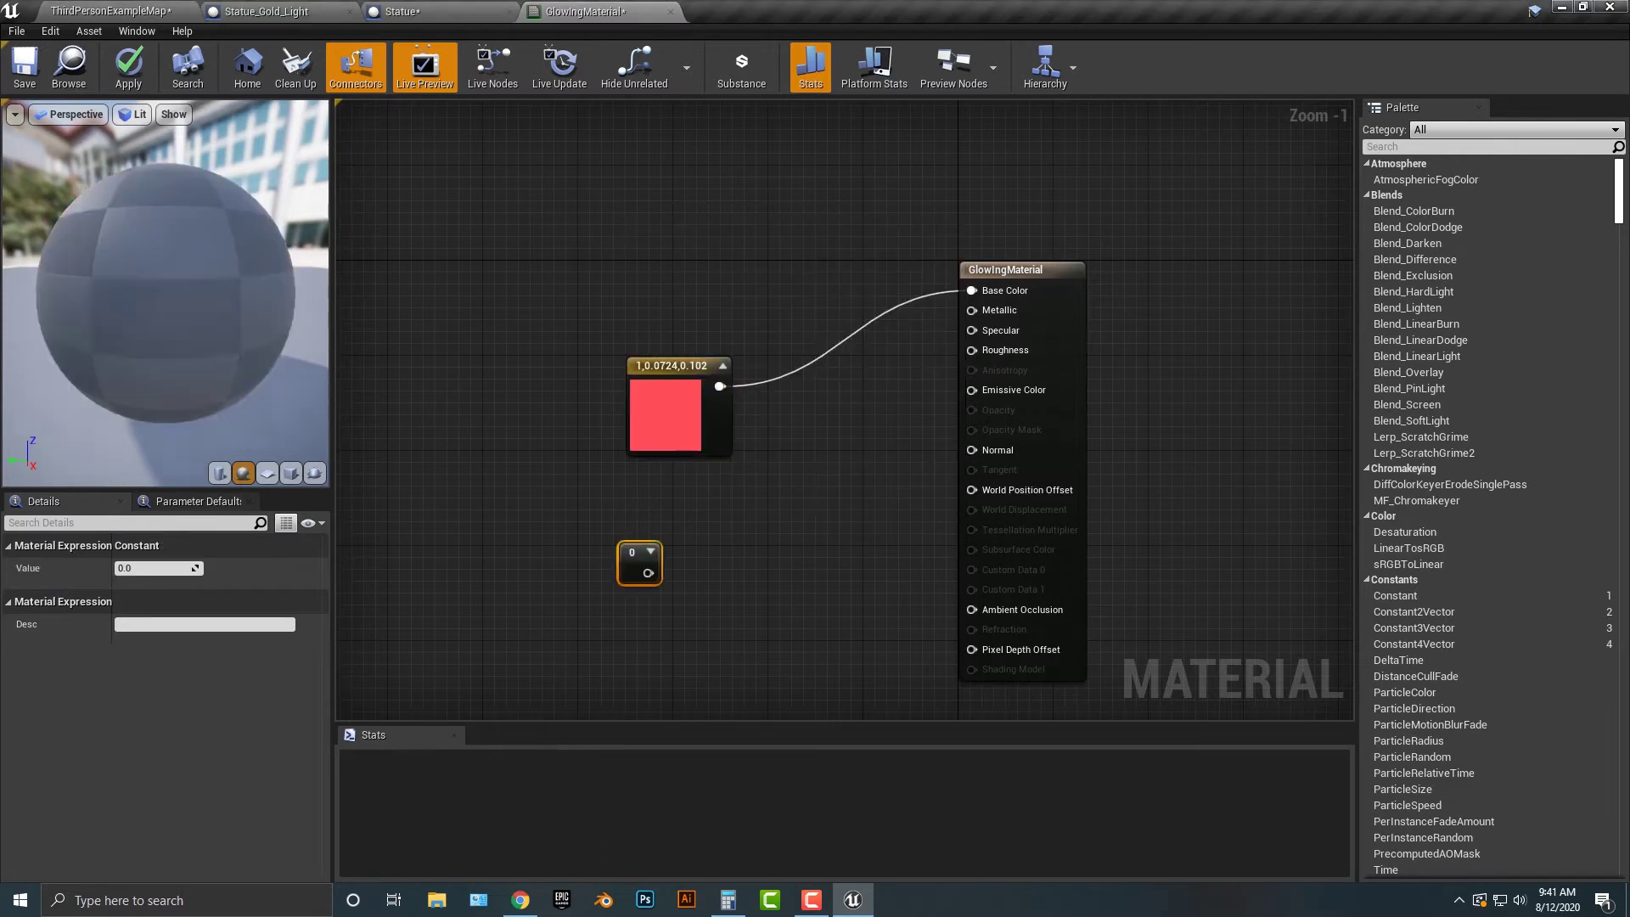
{"action": "left_click", "coordinate": [706, 528]}
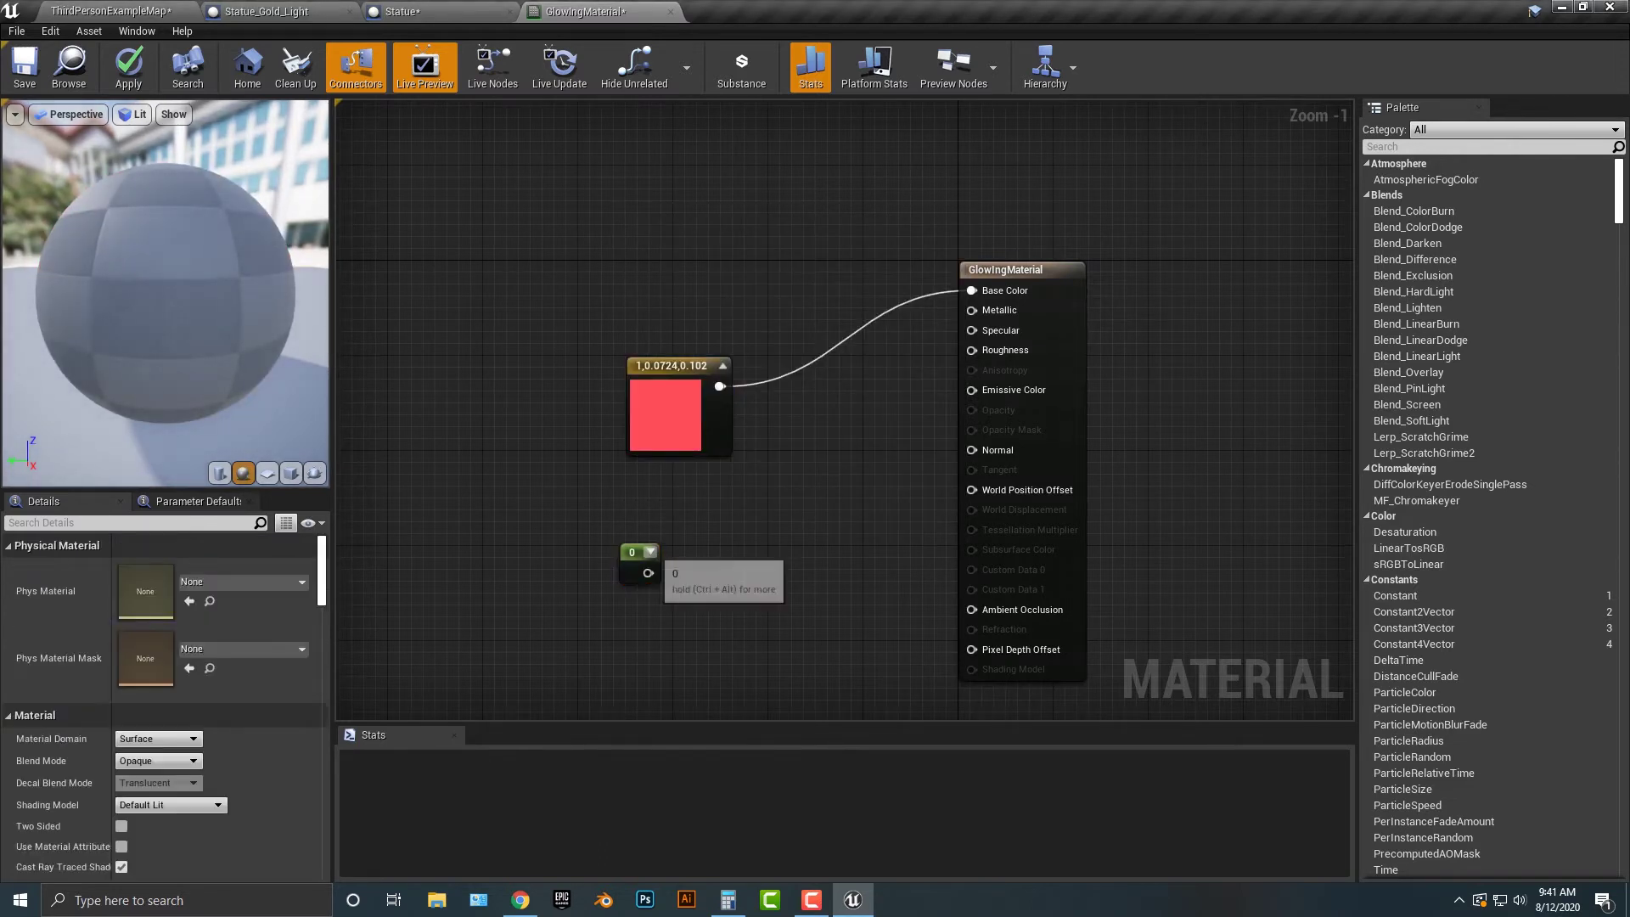
{"action": "left_click", "coordinate": [652, 552]}
{"action": "left_click", "coordinate": [714, 552]}
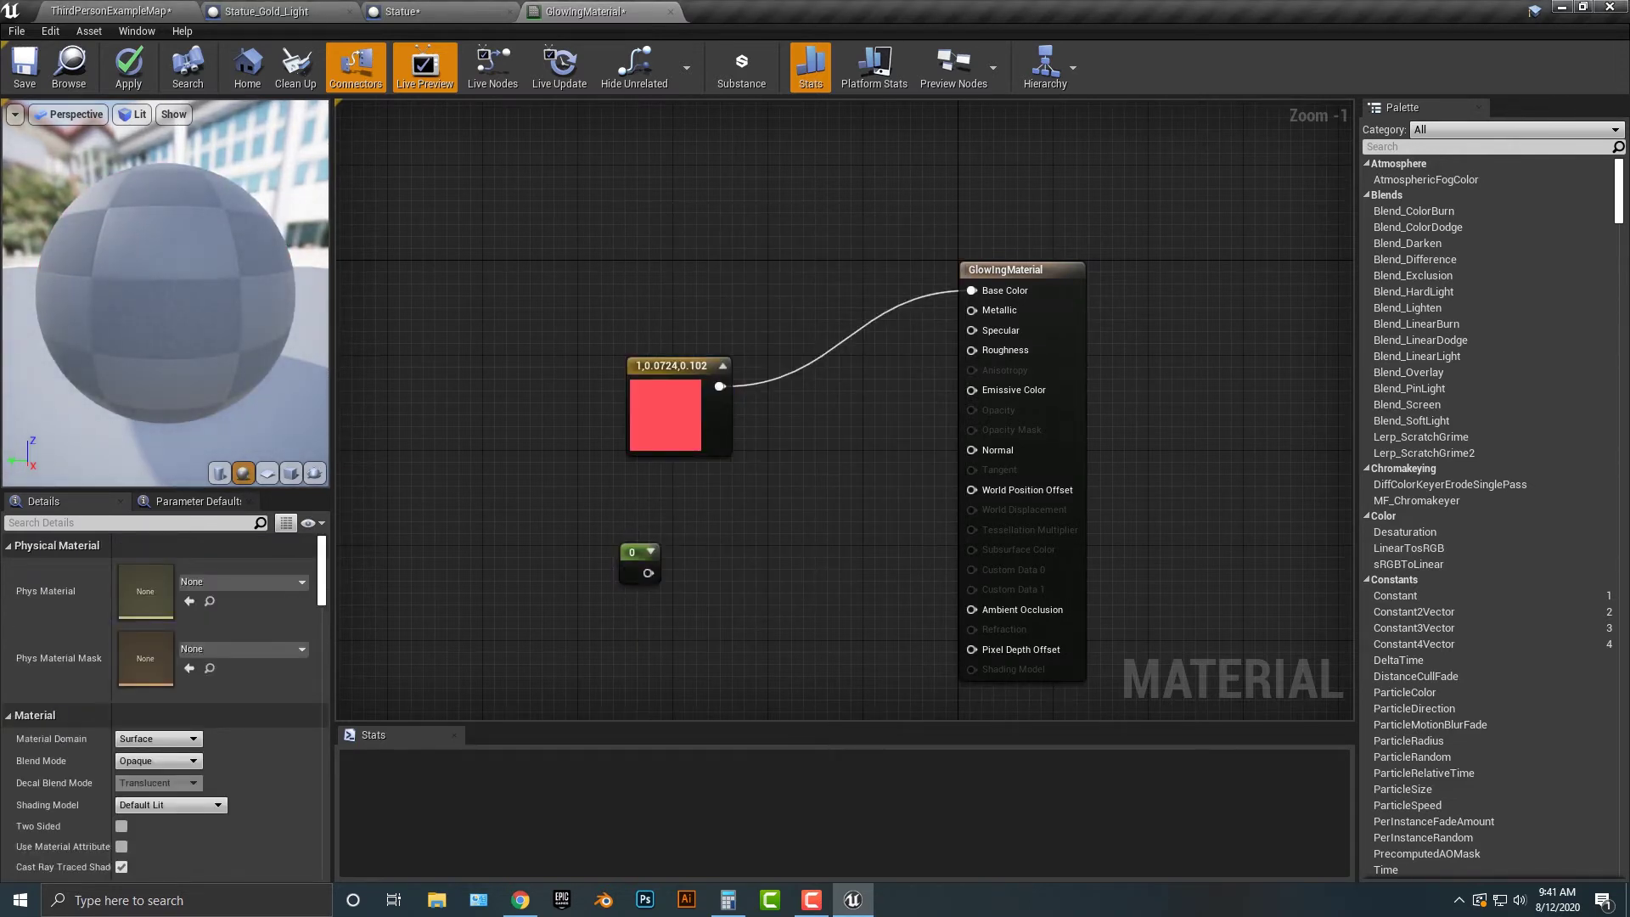
Convert the Constant node to a parameter named Emission and shift it slightly away from the material output node
{"action": "right_click", "coordinate": [630, 552]}
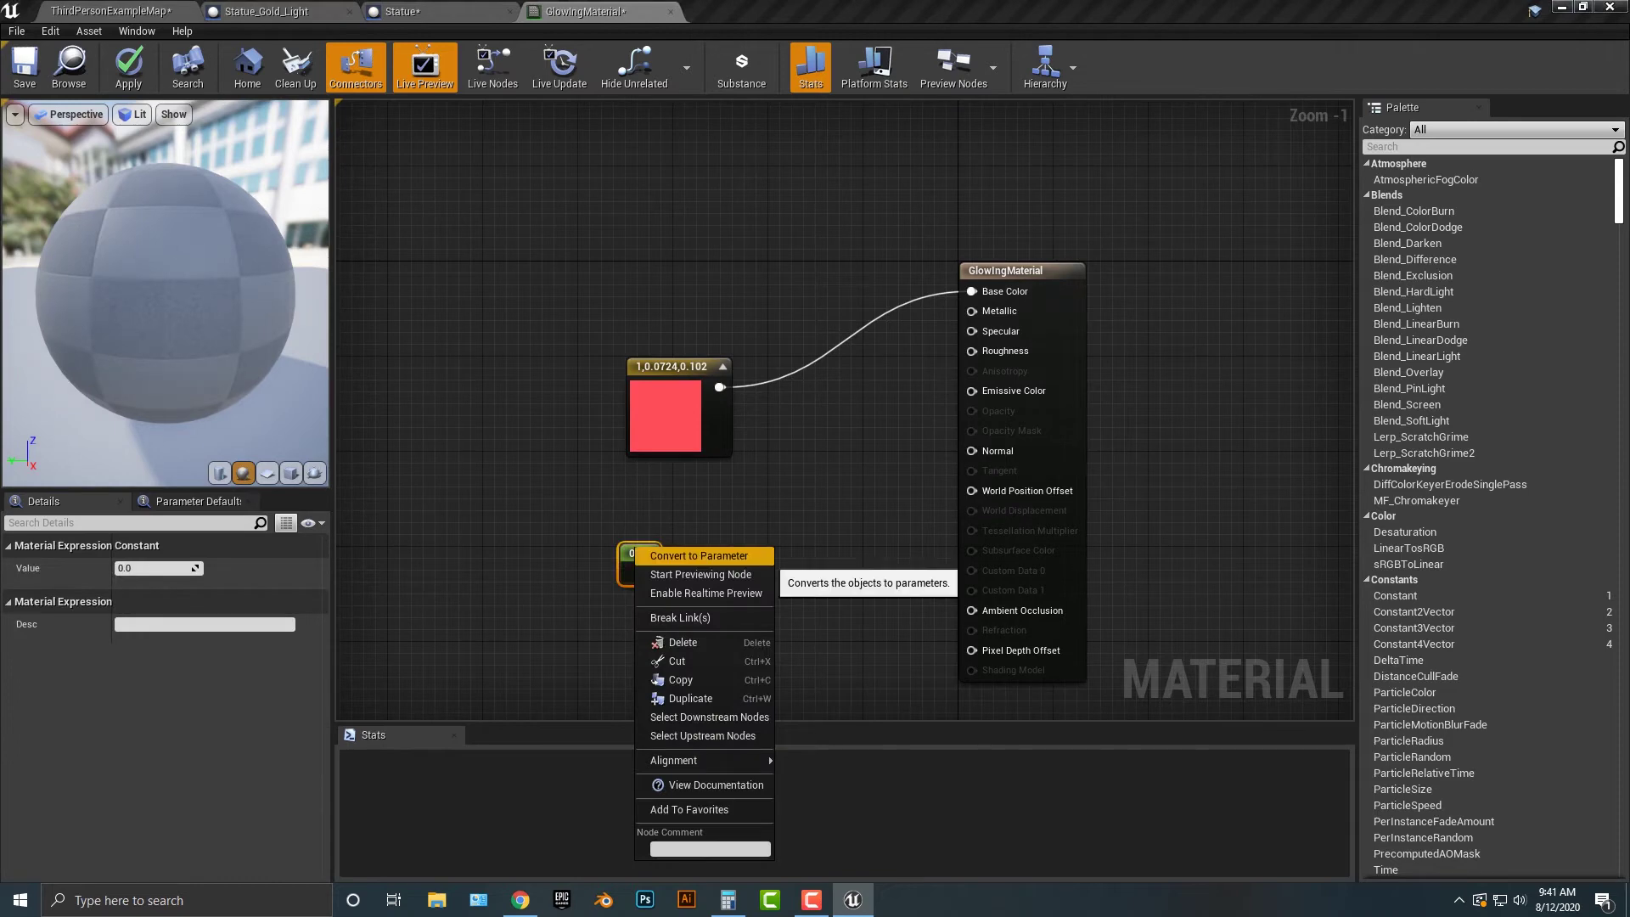
{"action": "left_click", "coordinate": [747, 555]}
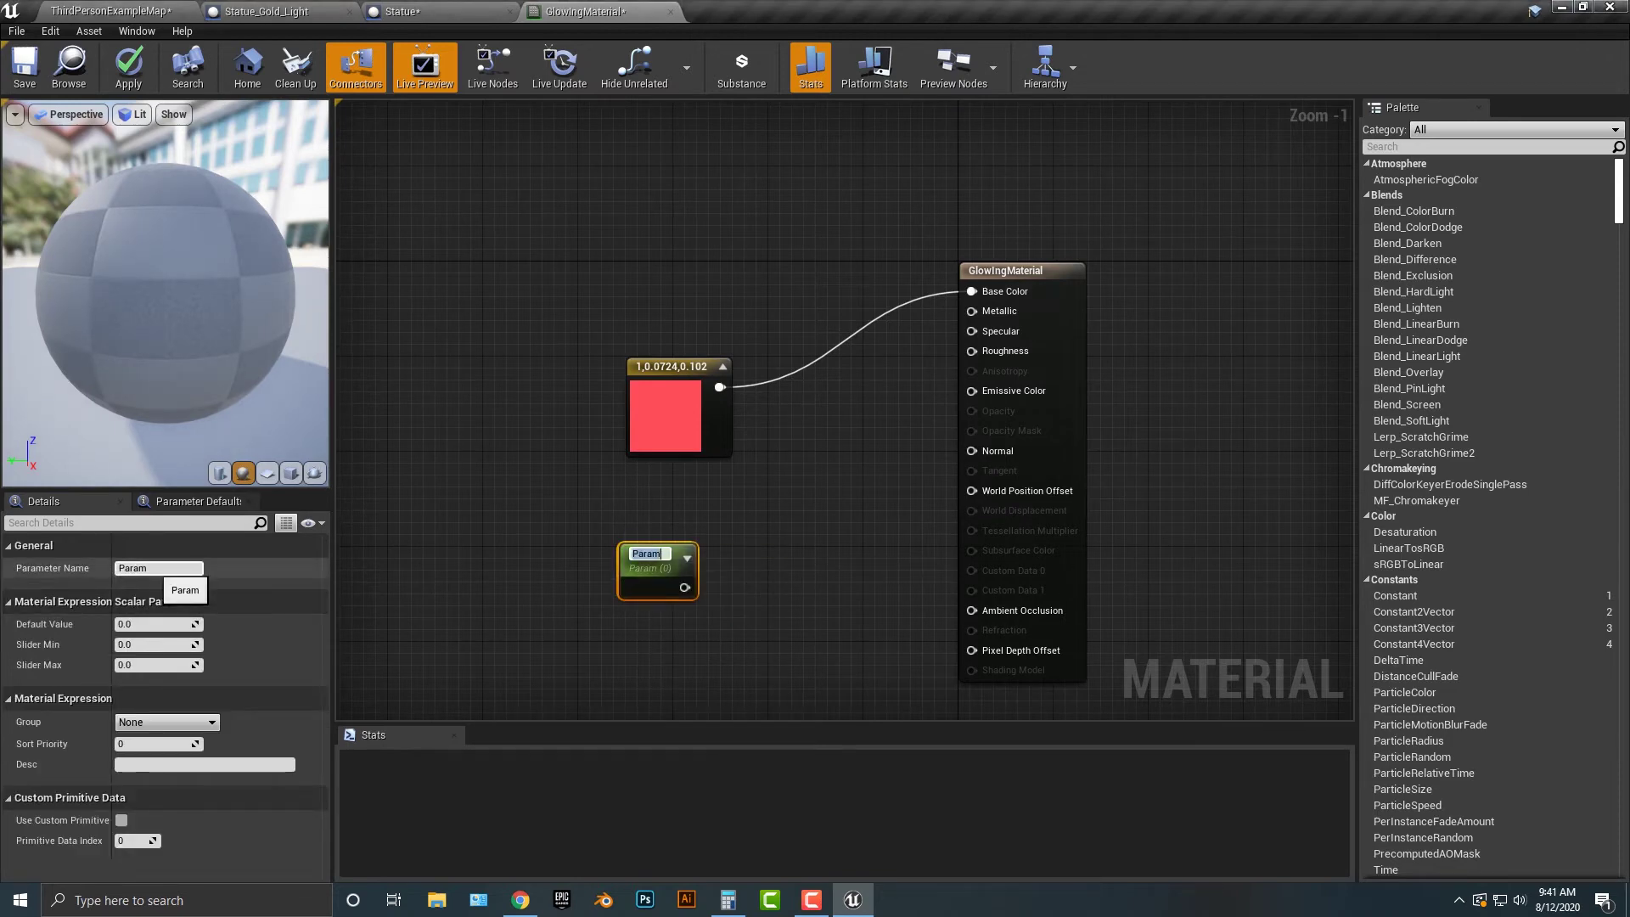
{"action": "left_click", "coordinate": [154, 569]}
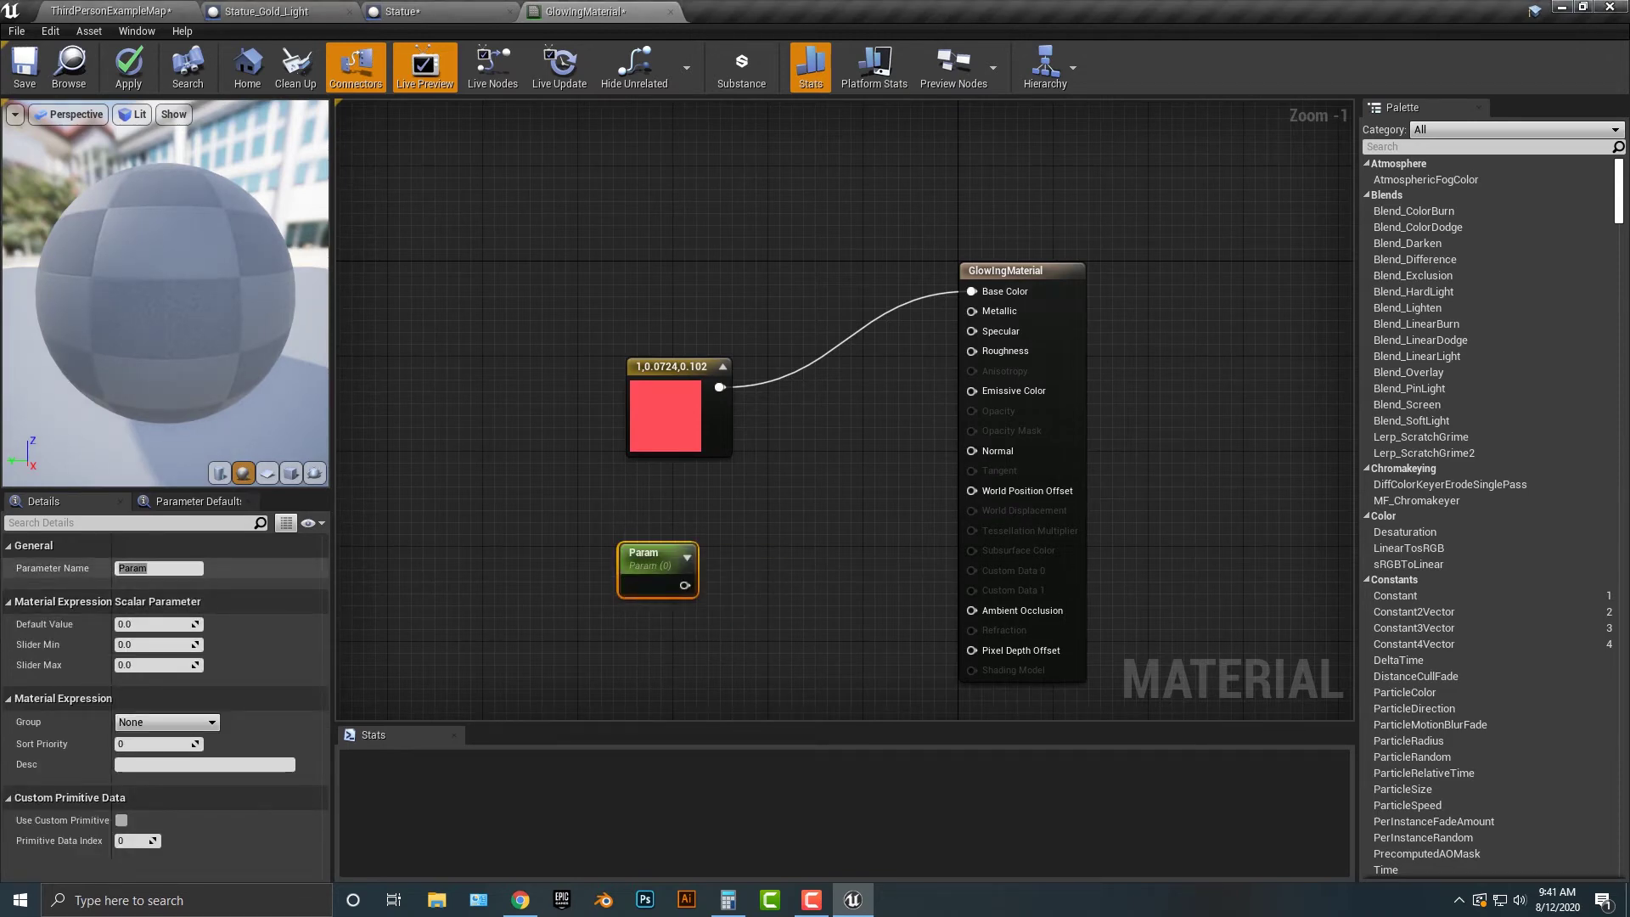
{"action": "type", "text": "e"}
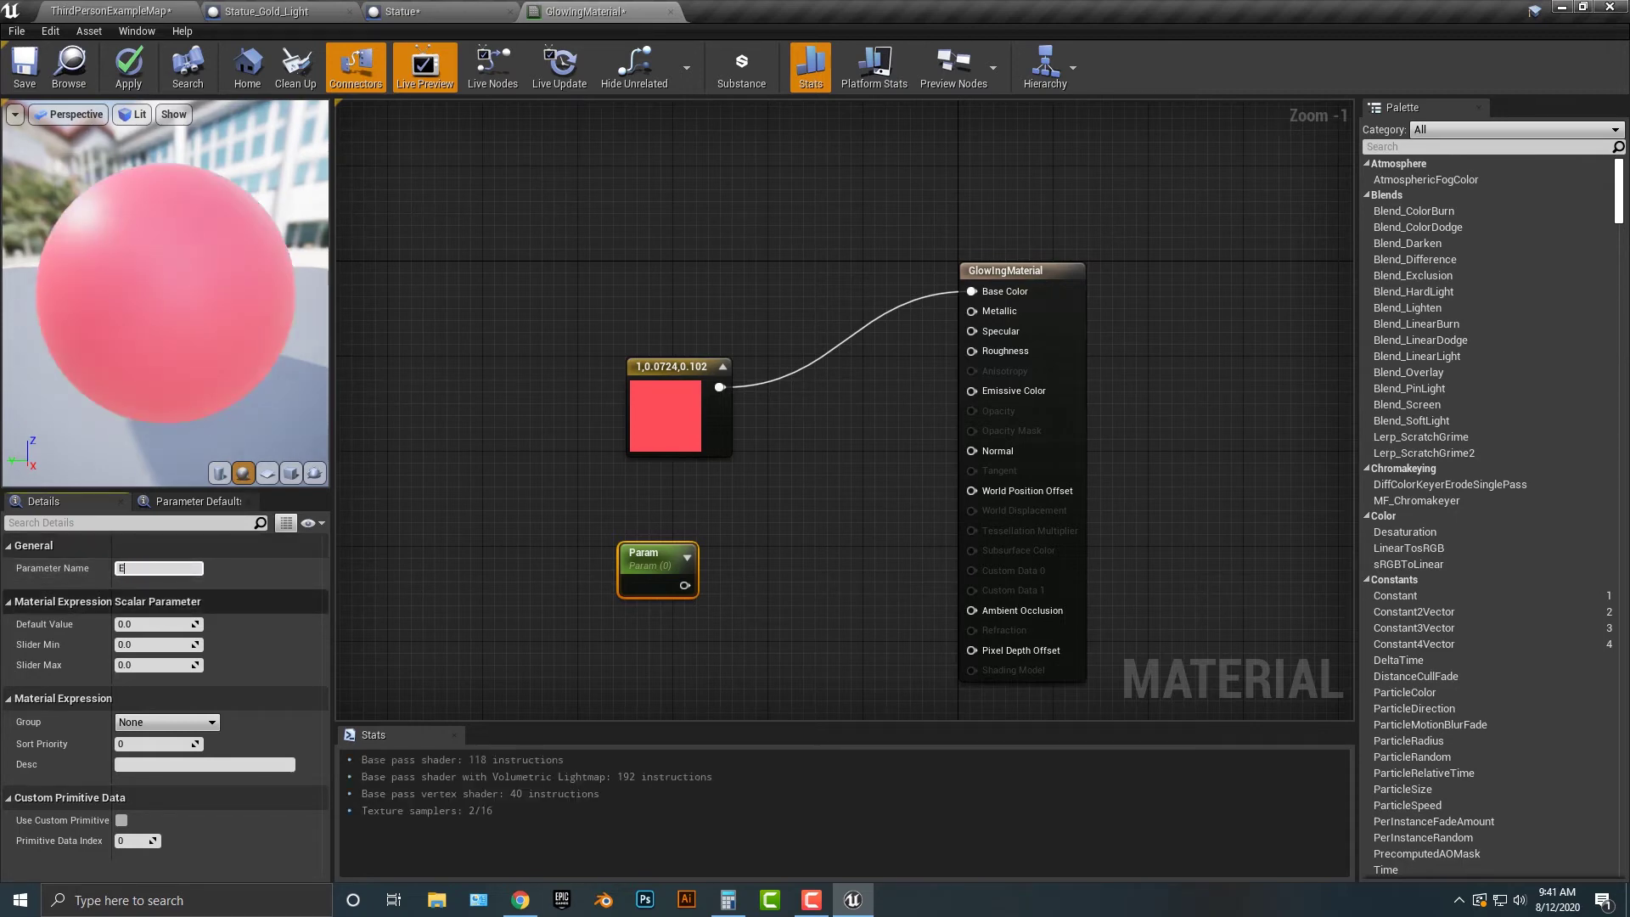
{"action": "type", "text": "mission"}
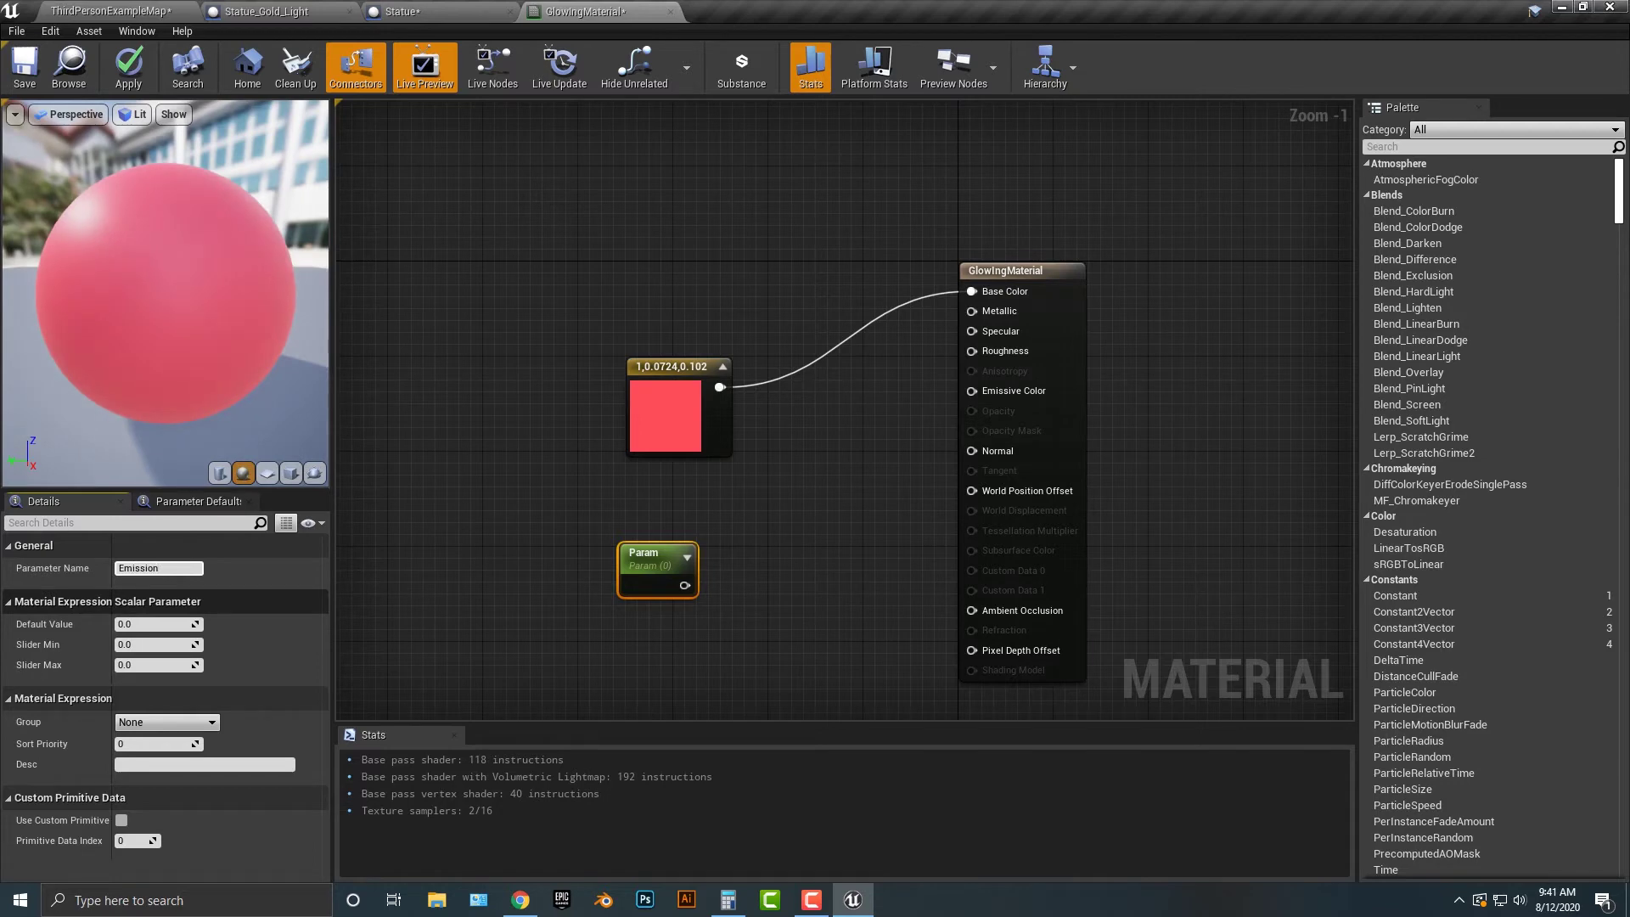
{"action": "left_click", "coordinate": [509, 484]}
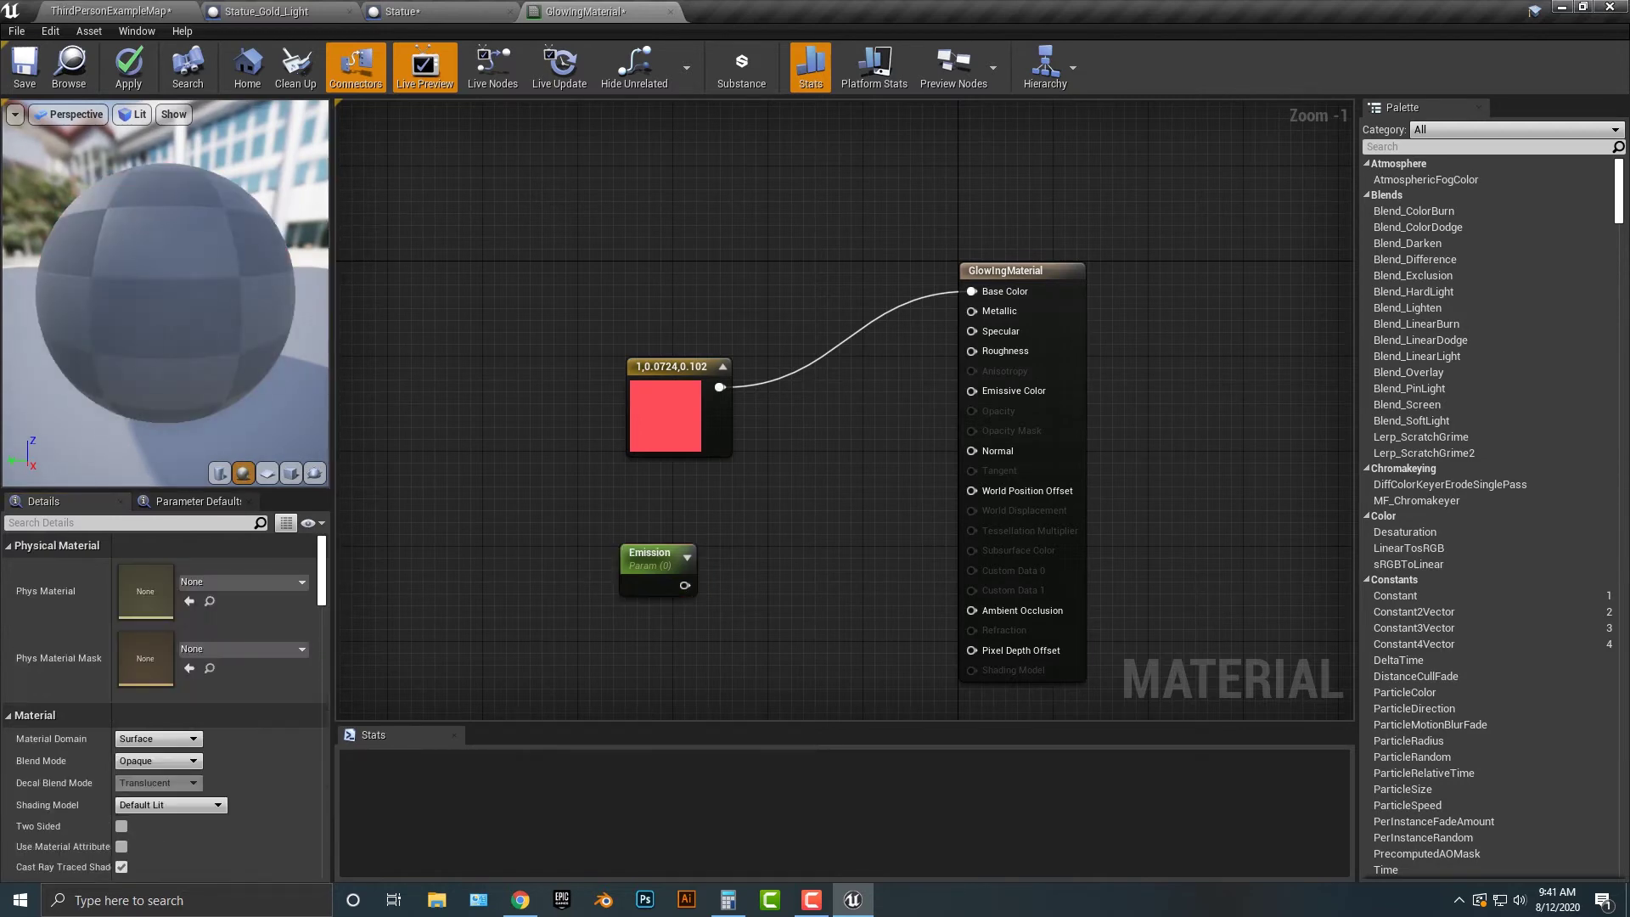
{"action": "left_click_drag", "start_coordinate": [635, 554], "coordinate": [594, 546]}
Add a Multiply node combining the colour and Emission nodes, and connect its output to Emissive Color on the material
{"action": "right_click", "coordinate": [761, 207]}
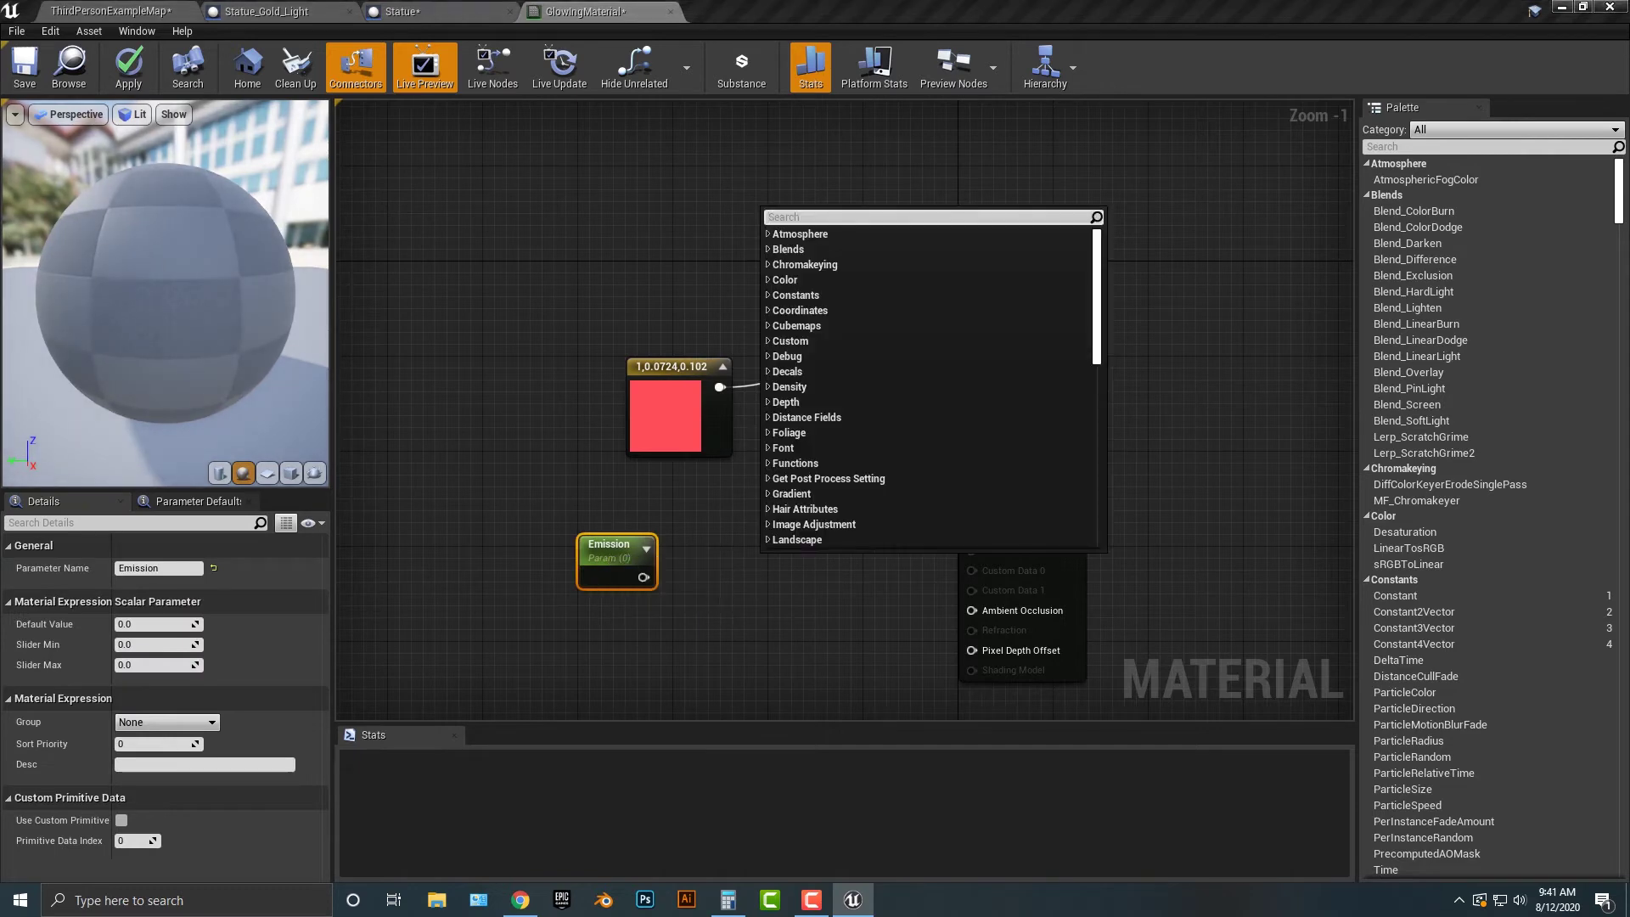
{"action": "type", "text": "mu"}
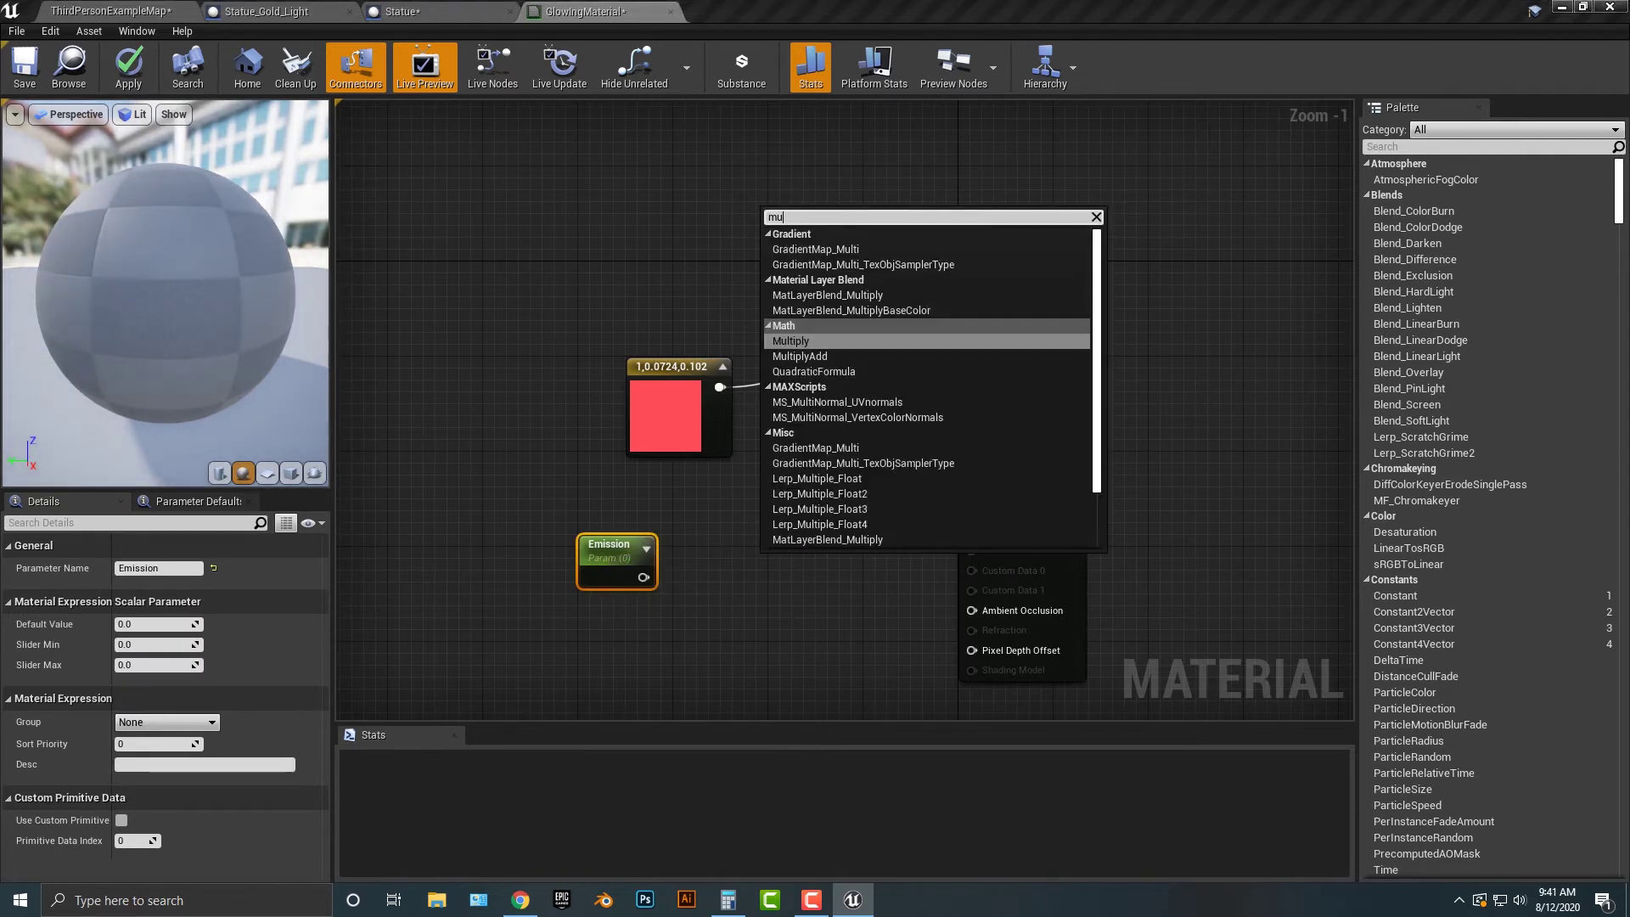
{"action": "key", "text": "Return"}
{"action": "left_click_drag", "start_coordinate": [698, 386], "coordinate": [809, 497]}
{"action": "left_click_drag", "start_coordinate": [644, 578], "coordinate": [972, 391]}
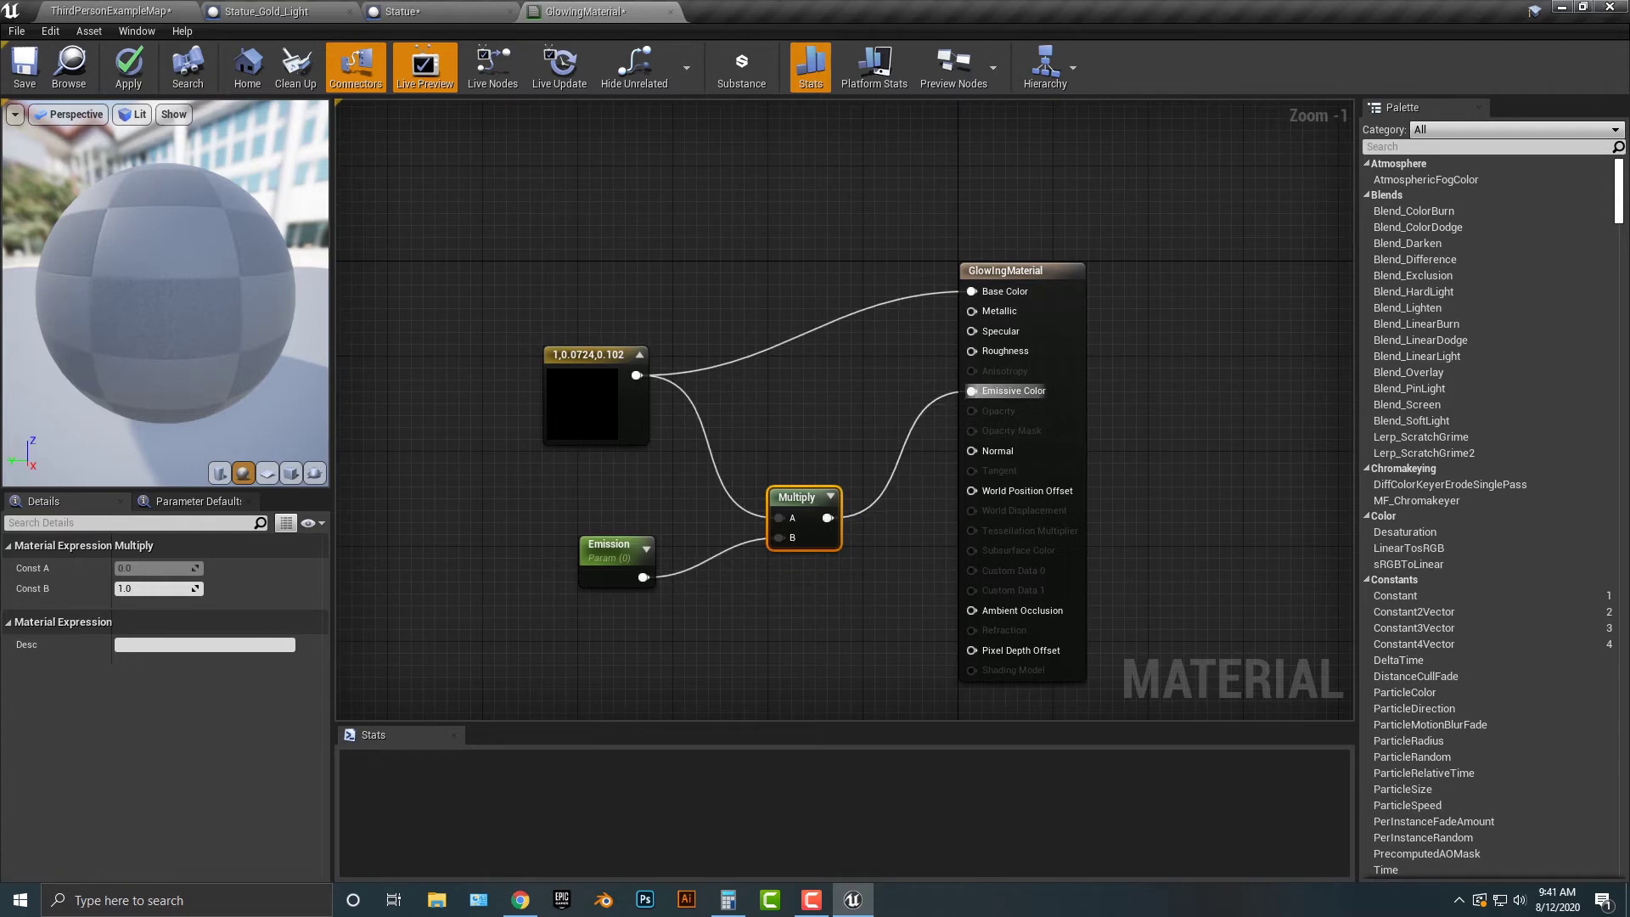
Disconnect the colour from Base Color and convert the Constant3Vector node to a parameter
{"action": "left_click", "coordinate": [972, 291], "text": "alt"}
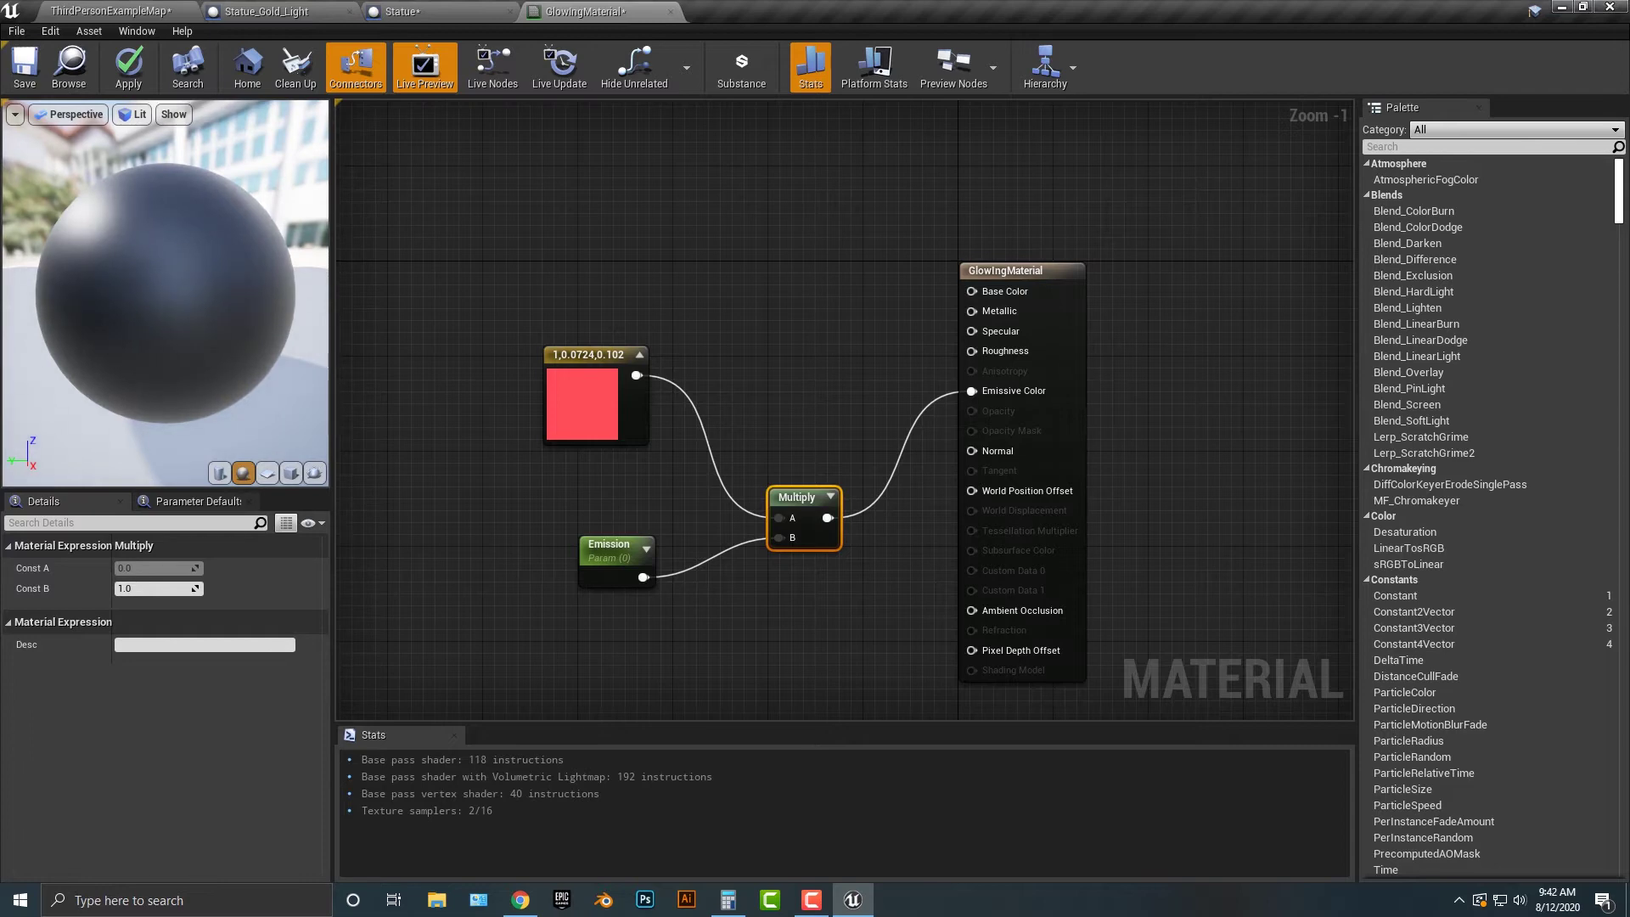
{"action": "left_click", "coordinate": [560, 354]}
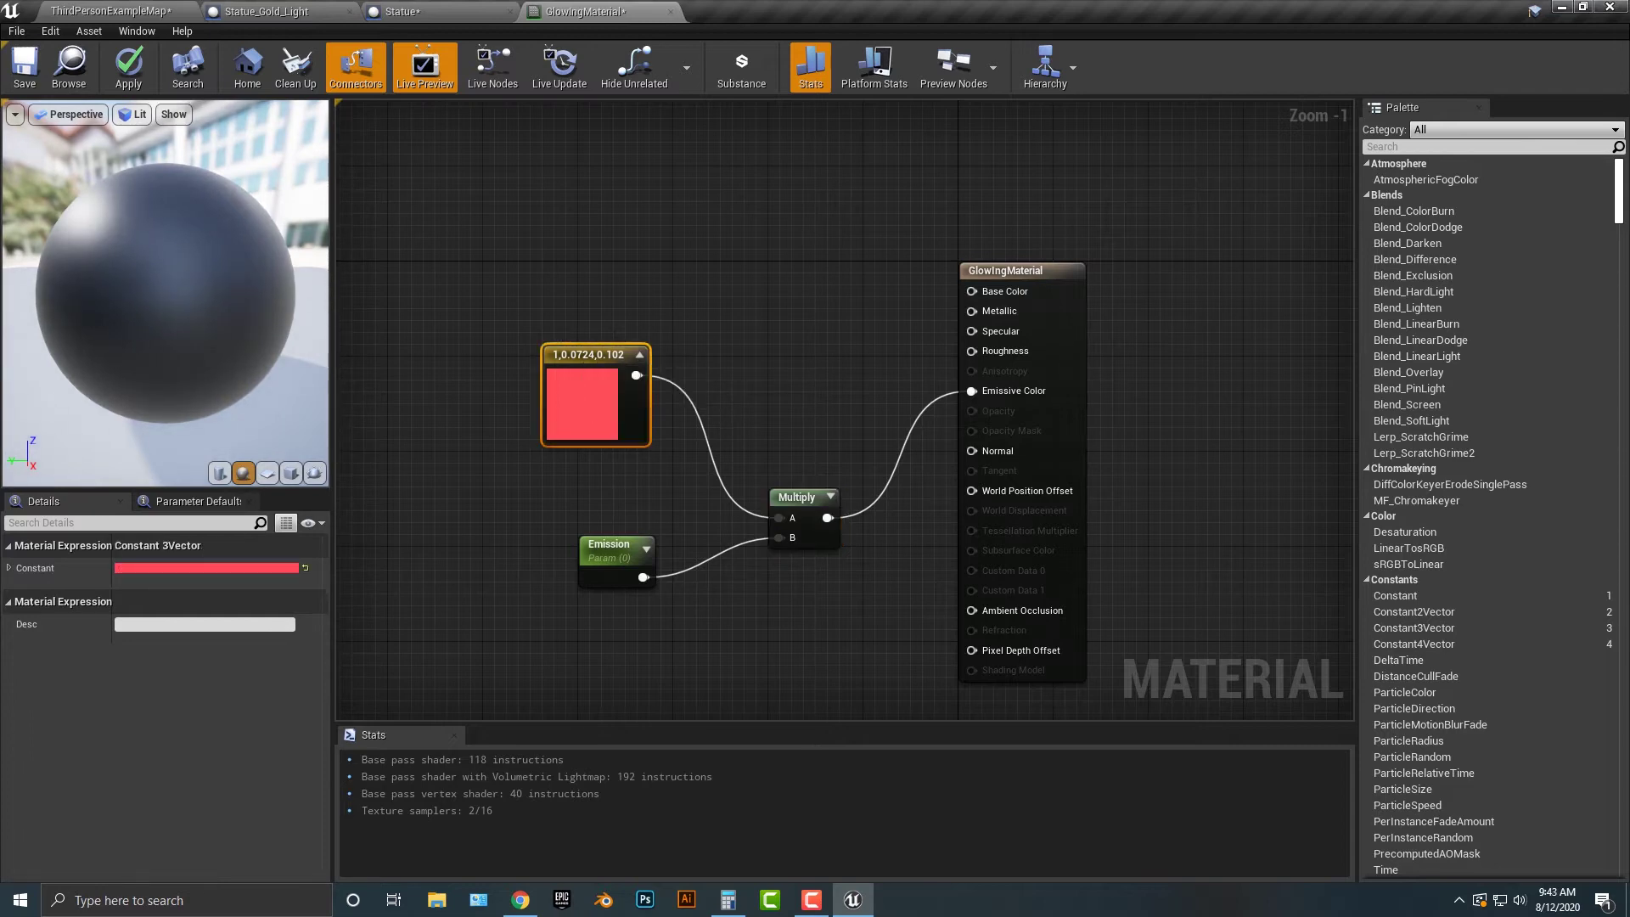
{"action": "right_click", "coordinate": [556, 350]}
{"action": "left_click", "coordinate": [586, 355]}
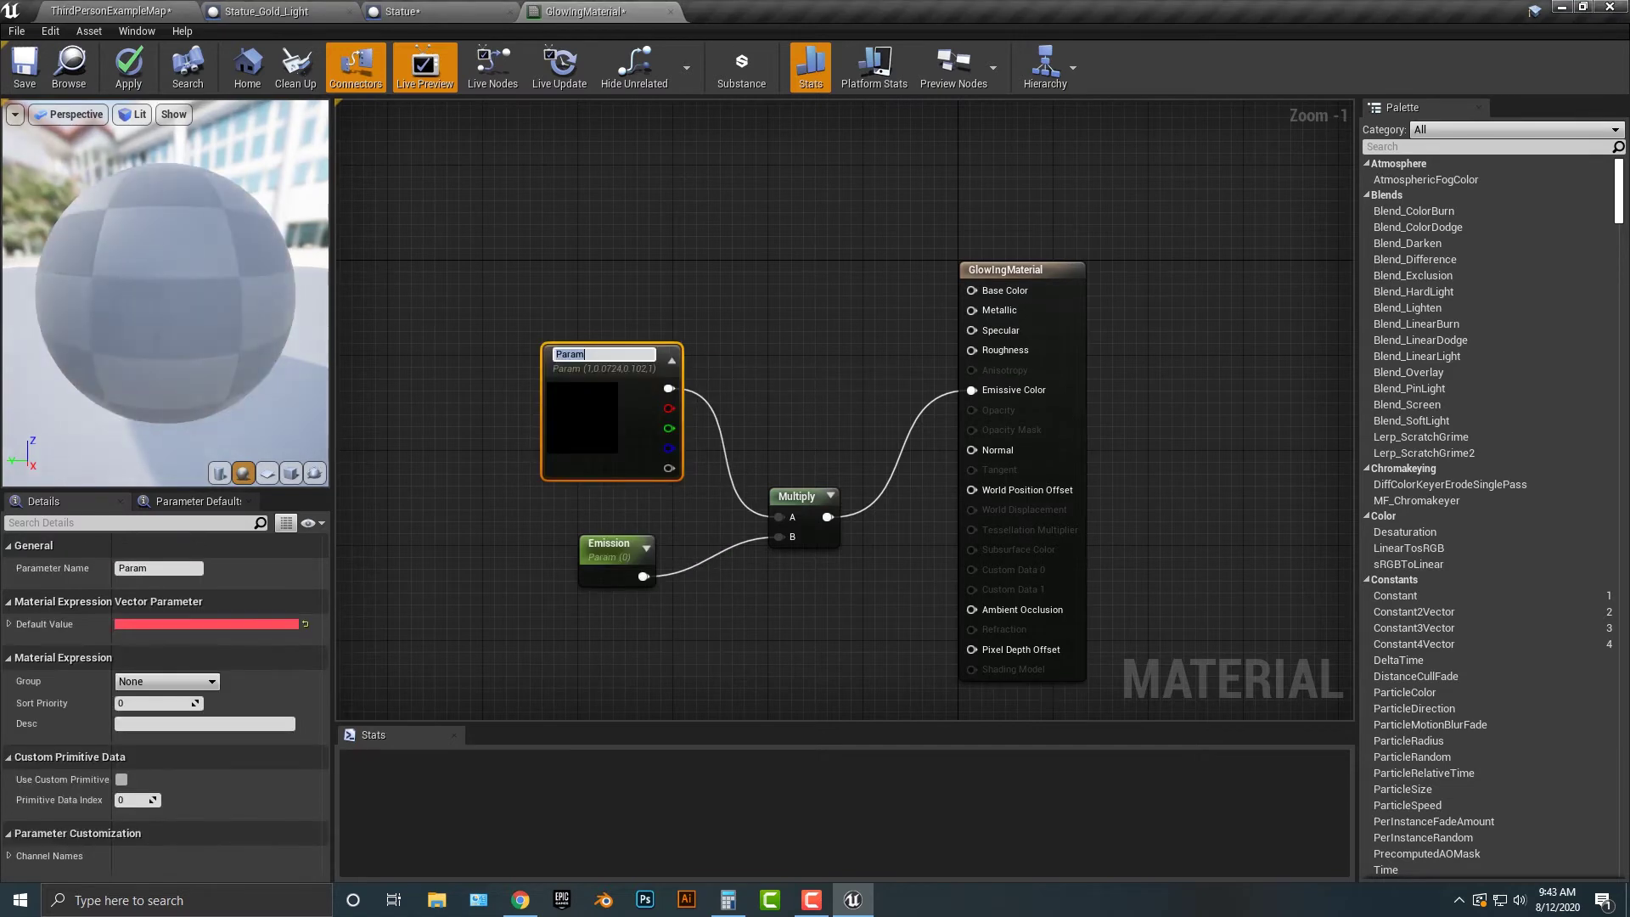
Try to rename the colour parameter
{"action": "left_click", "coordinate": [170, 568]}
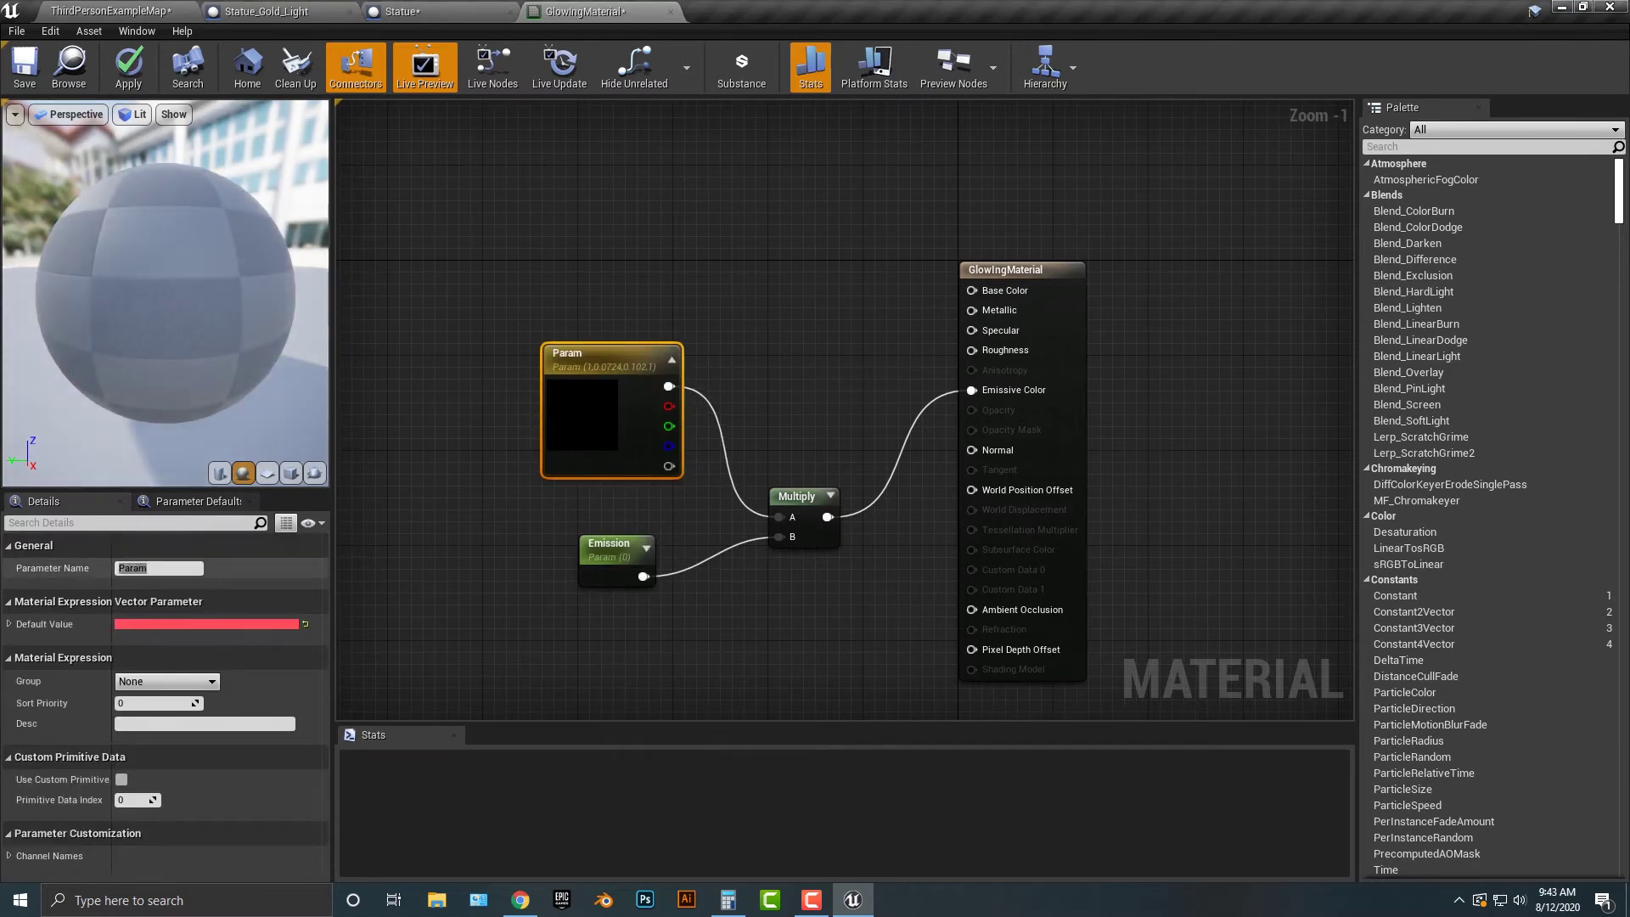
{"action": "key", "text": "shift+c"}
{"action": "left_click", "coordinate": [363, 520], "text": "shift"}
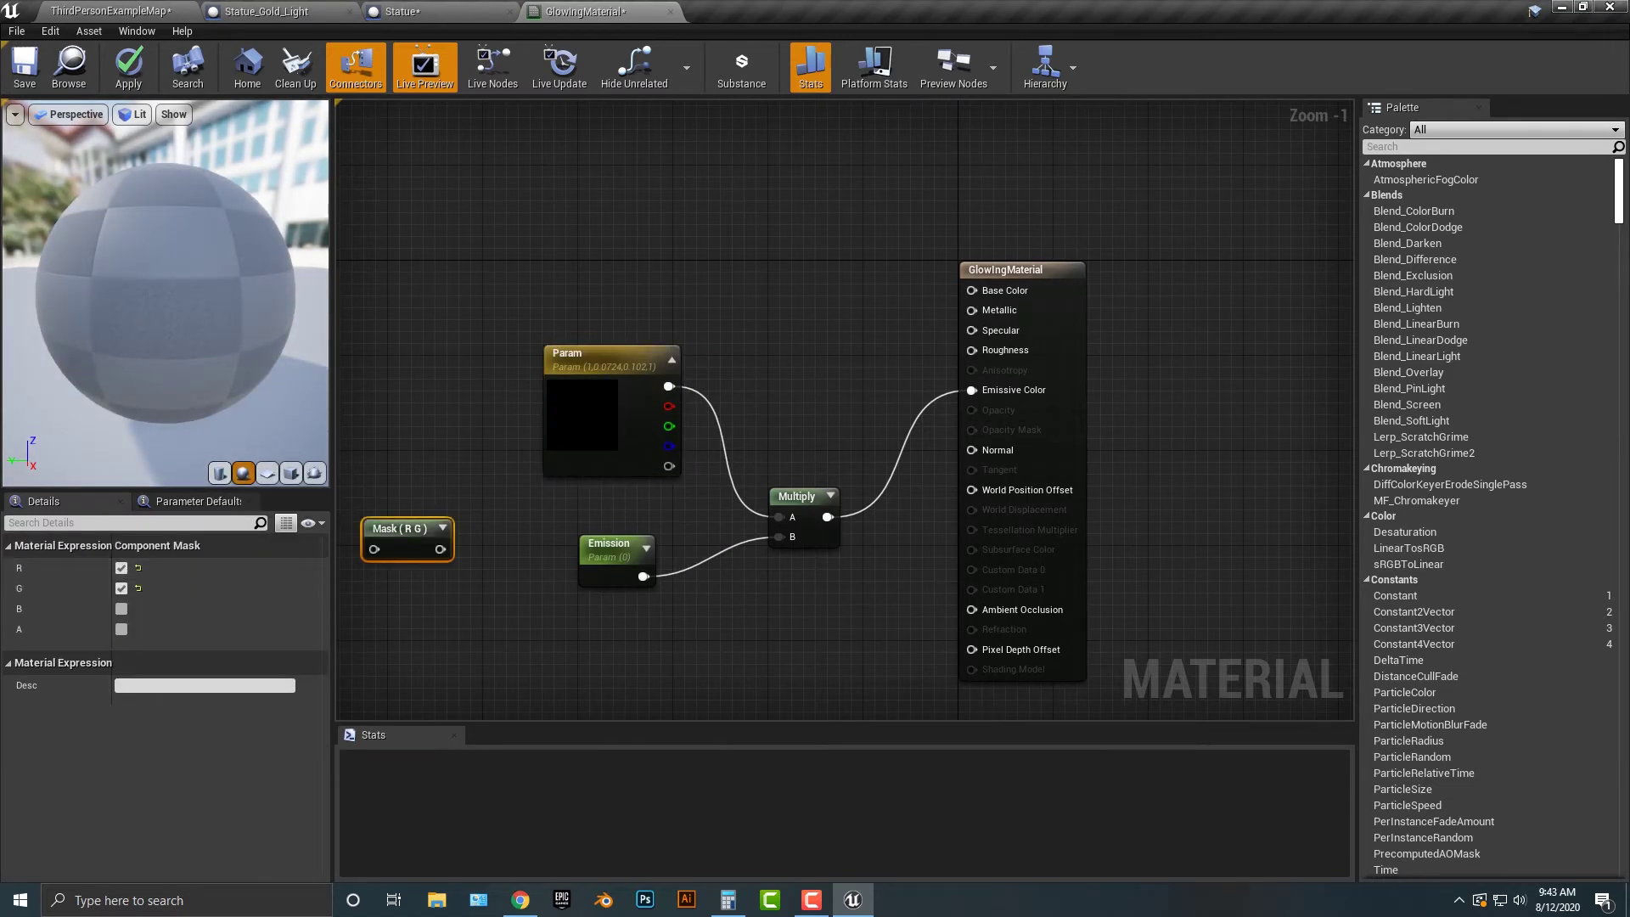
Reconnect the colour parameter to Base Color and set its colour to orange, about R 1.0, G 0.357, B 0.094
{"action": "left_click_drag", "start_coordinate": [669, 387], "coordinate": [972, 290]}
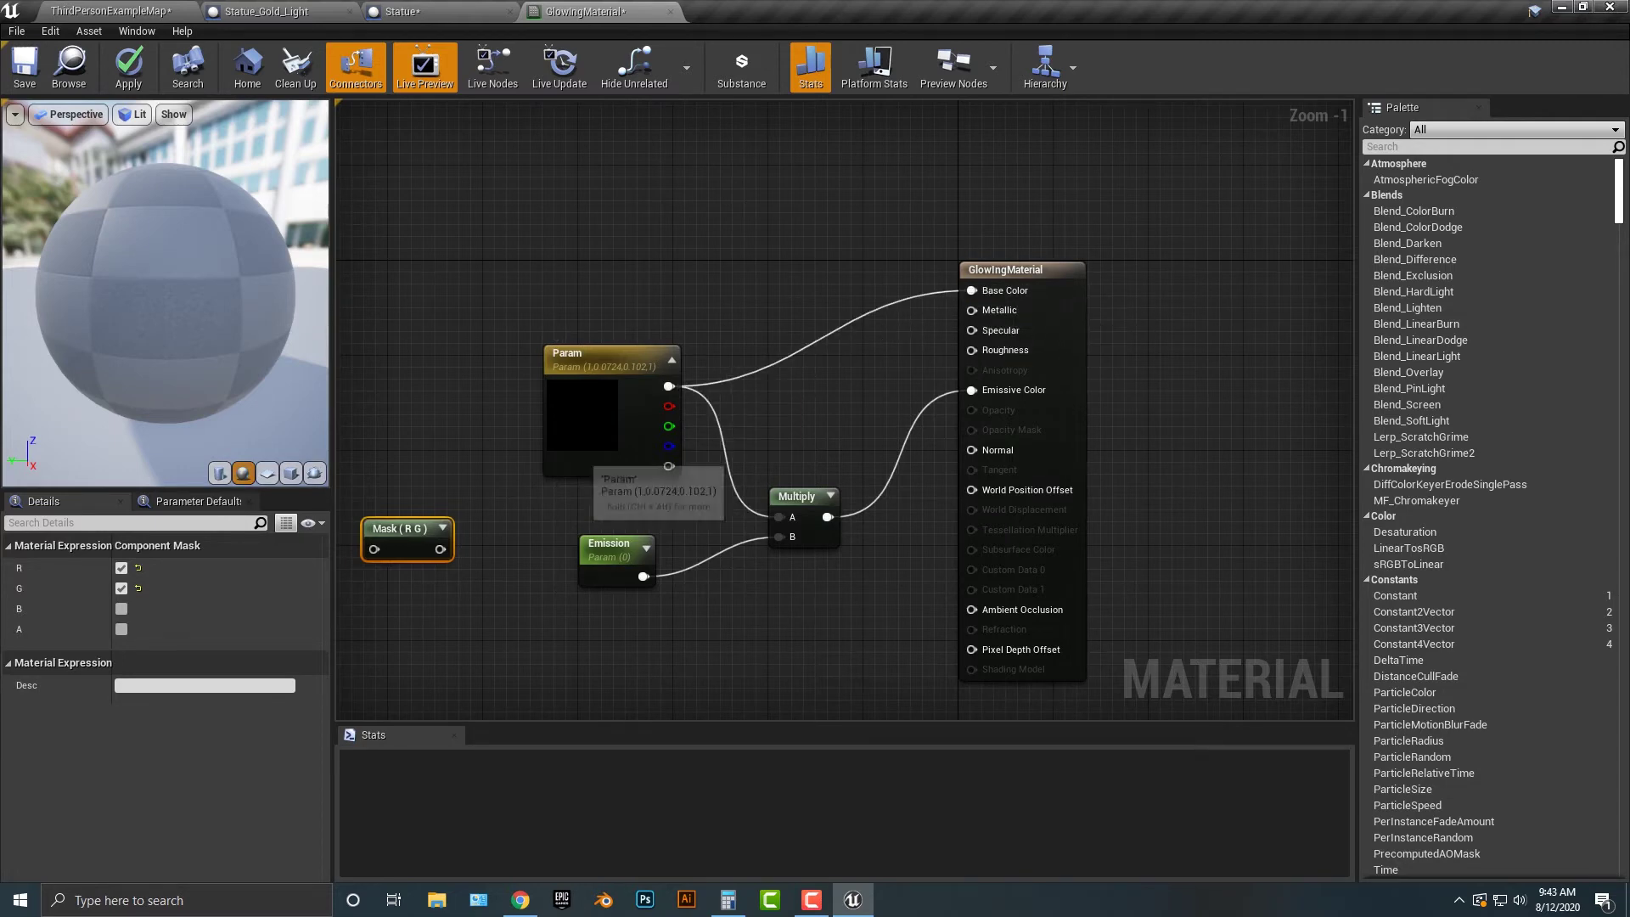
{"action": "double_click", "coordinate": [586, 425]}
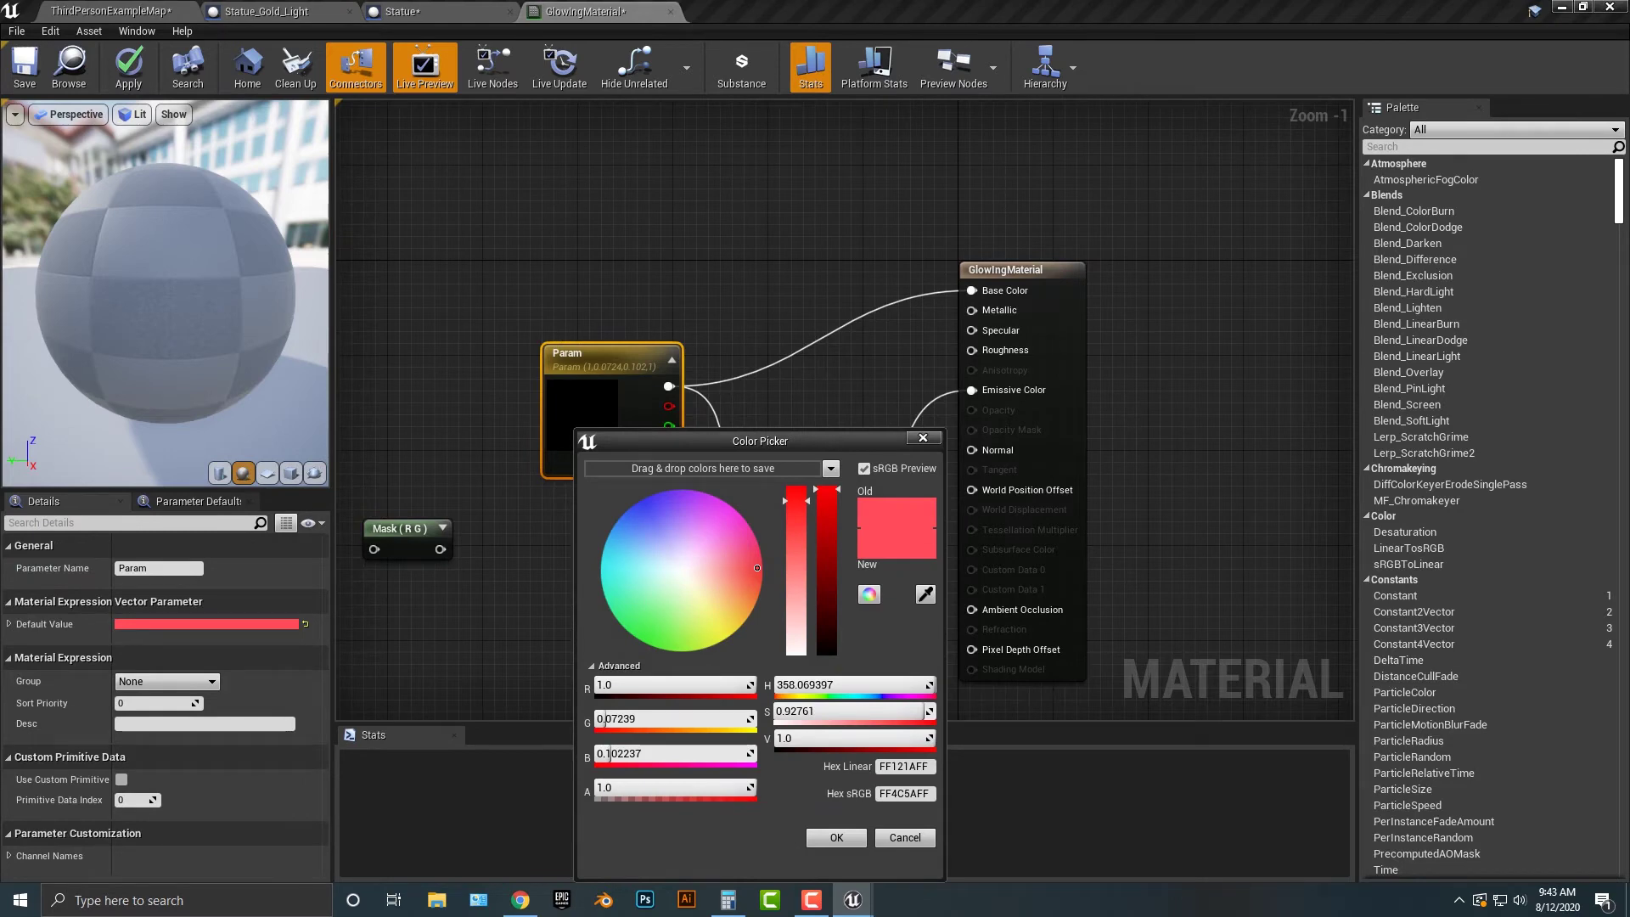
{"action": "left_click_drag", "start_coordinate": [638, 684], "coordinate": [747, 684]}
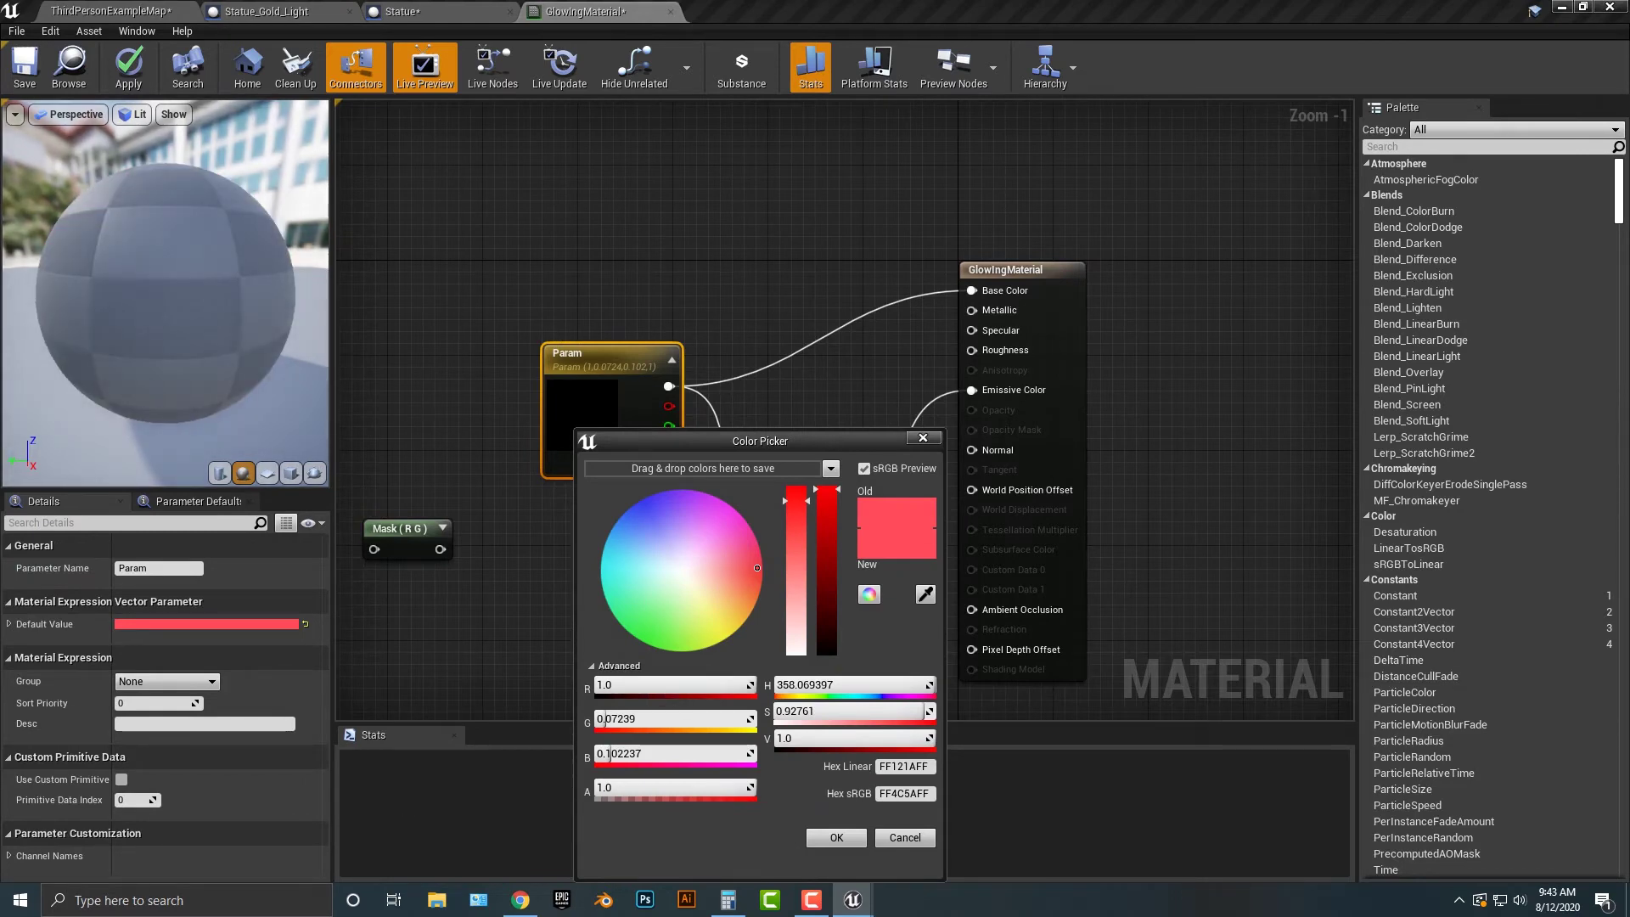
{"action": "left_click_drag", "start_coordinate": [756, 568], "coordinate": [751, 593]}
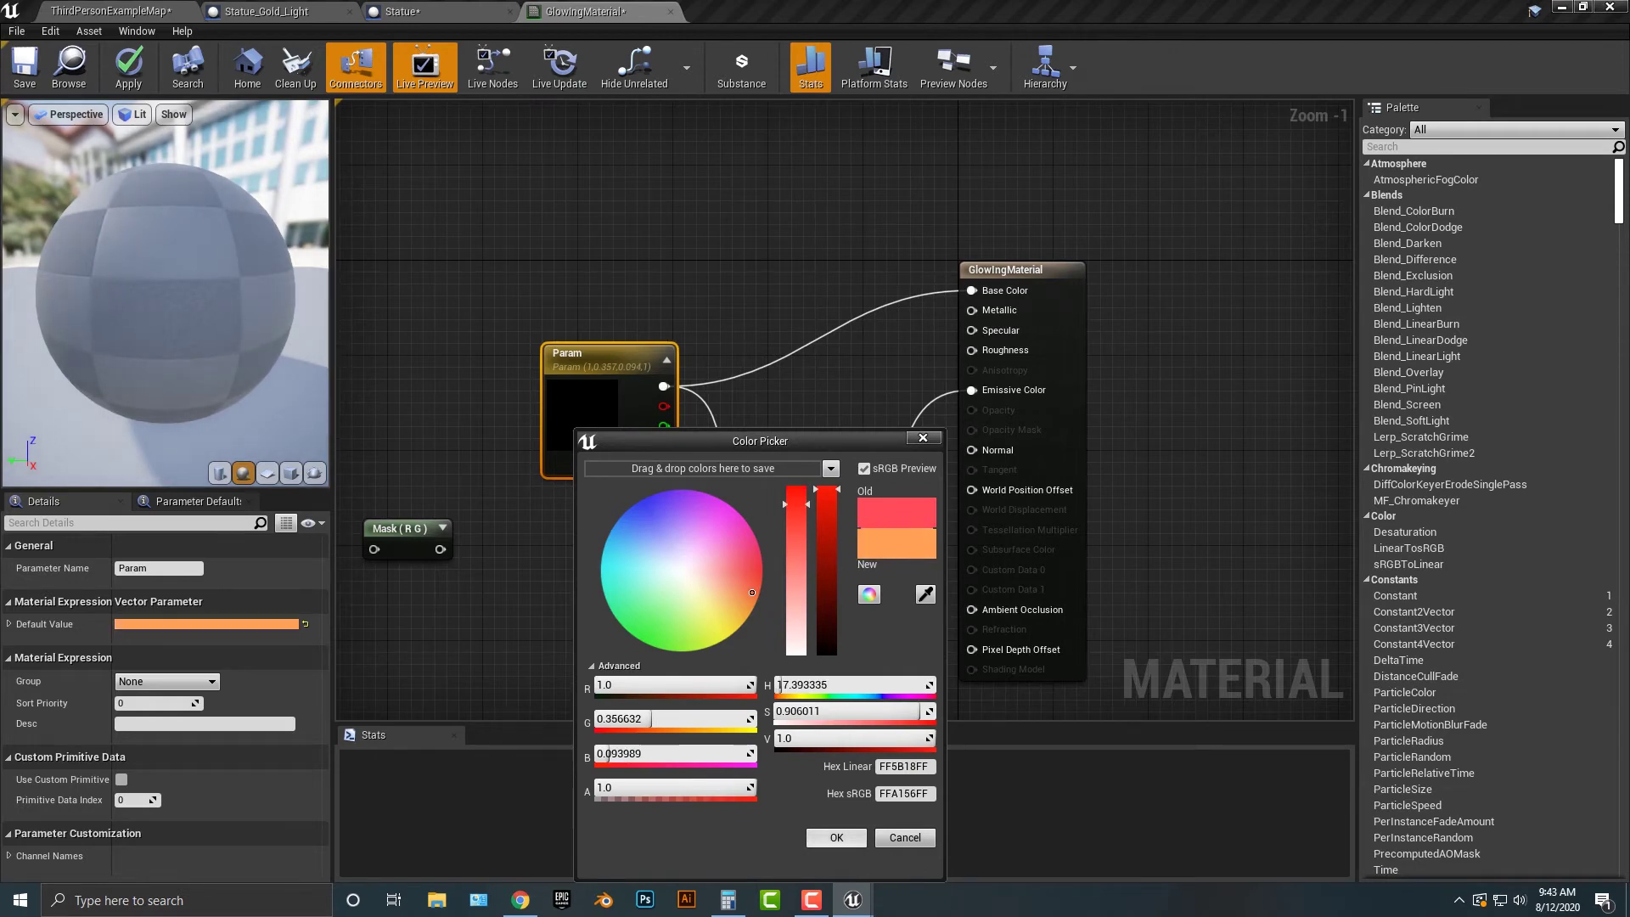
{"action": "left_click", "coordinate": [837, 838]}
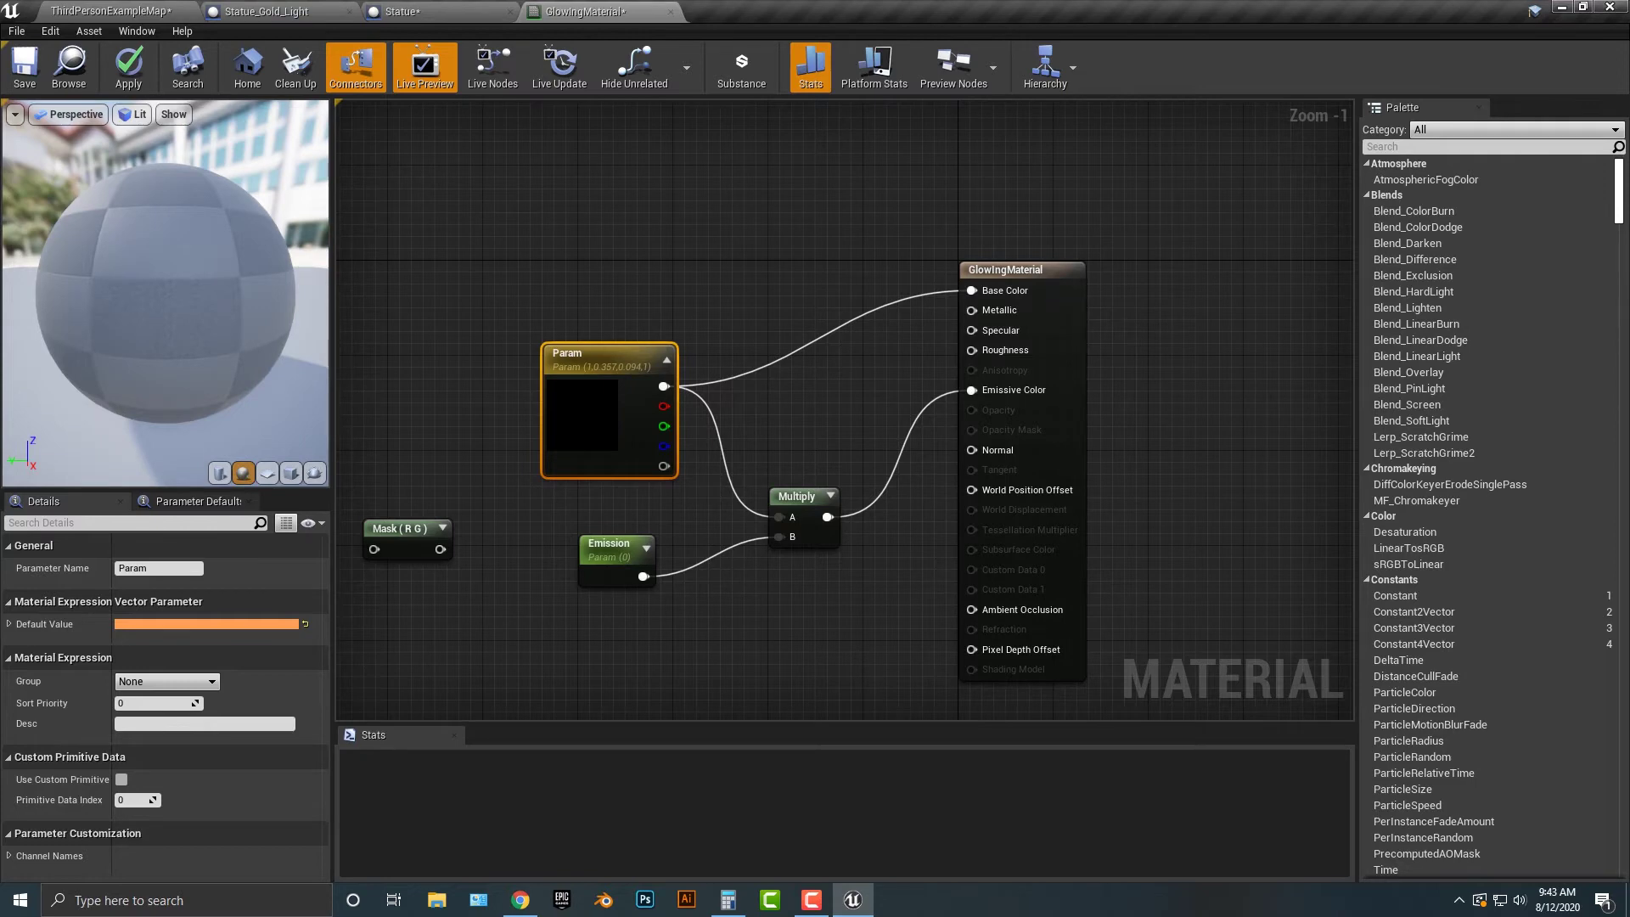
Delete the unused Mask (R G) node from the material graph
{"action": "left_click_drag", "start_coordinate": [417, 471], "coordinate": [438, 539]}
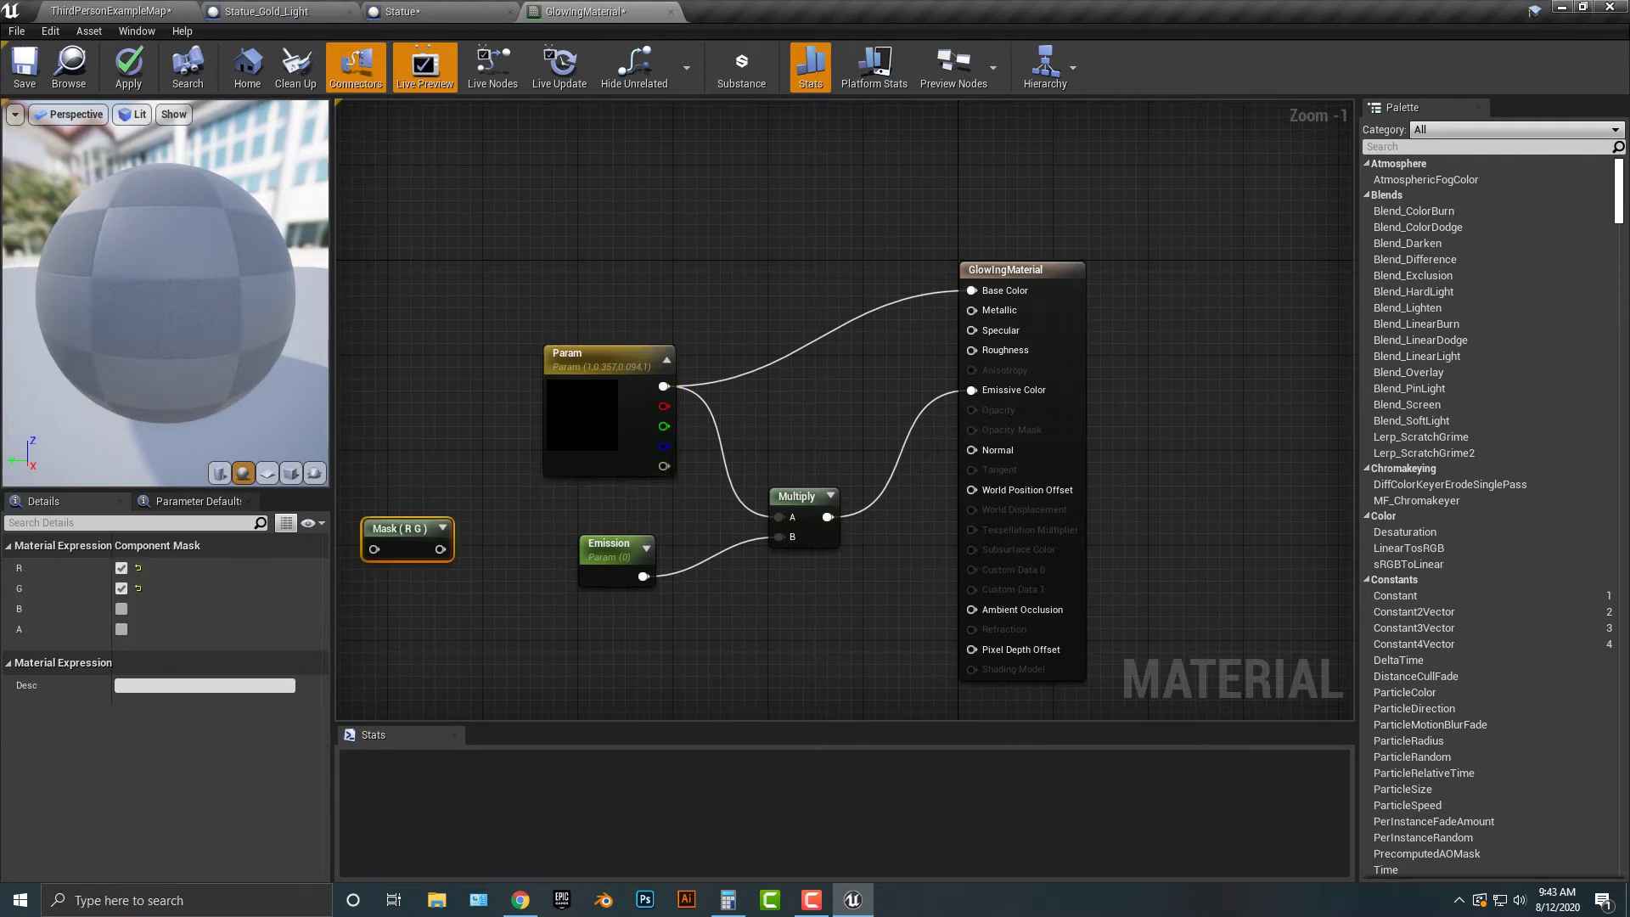
{"action": "key", "text": "Delete"}
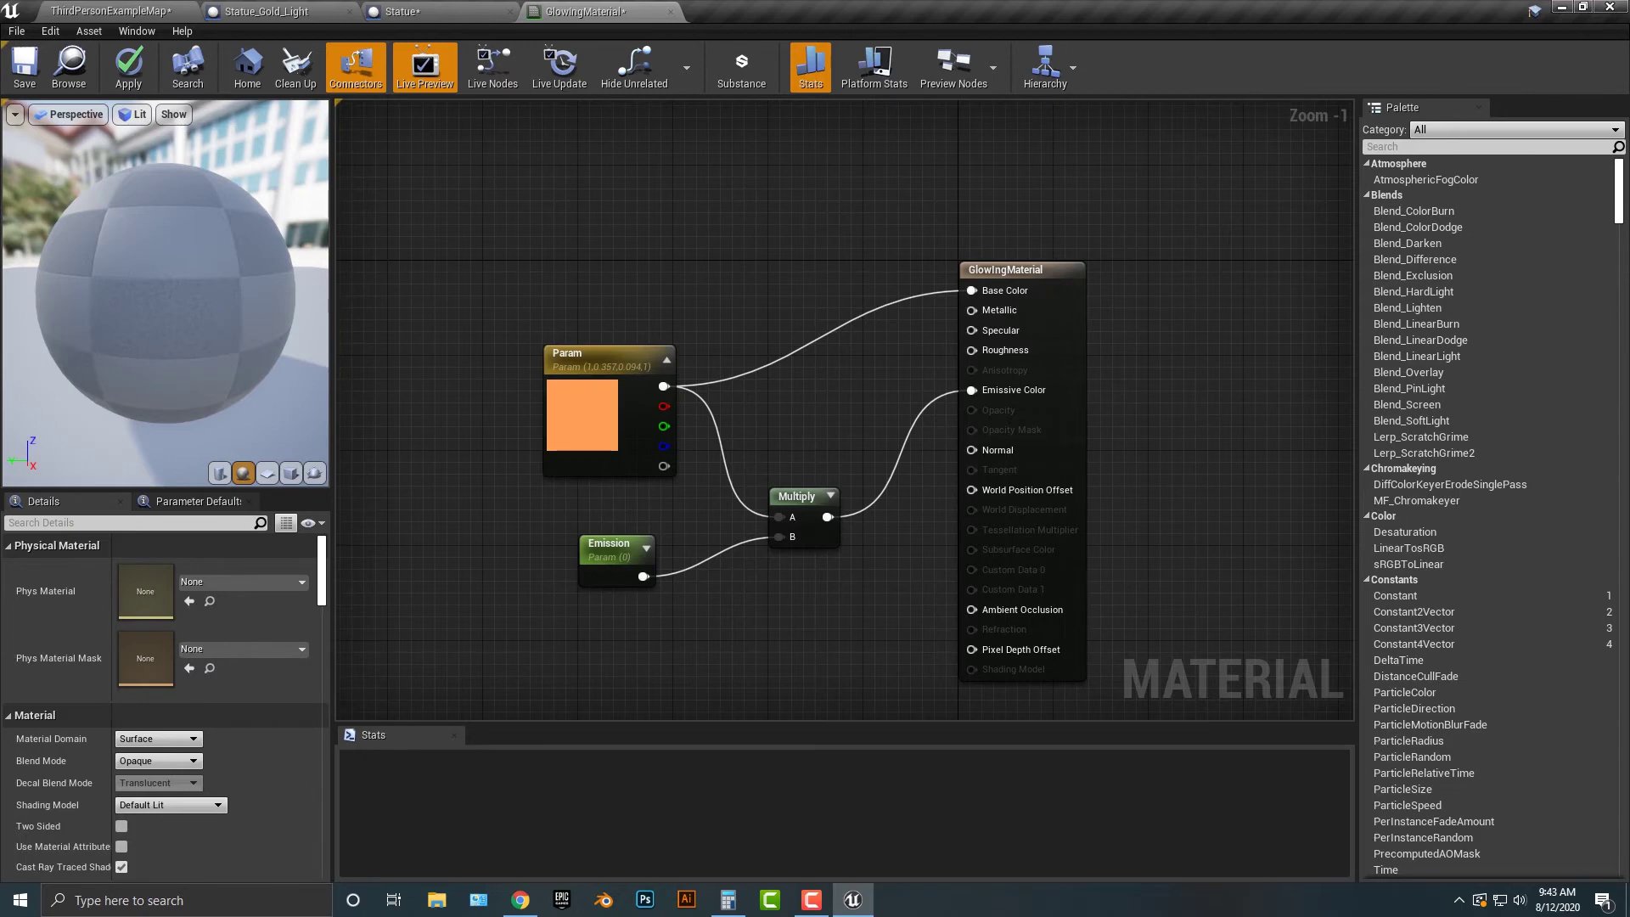
{"action": "mouse_move", "coordinate": [170, 293]}
{"action": "left_mouse_down"}
{"action": "mouse_move", "coordinate": [102, 293]}
{"action": "mouse_move", "coordinate": [140, 293]}
{"action": "left_mouse_up"}
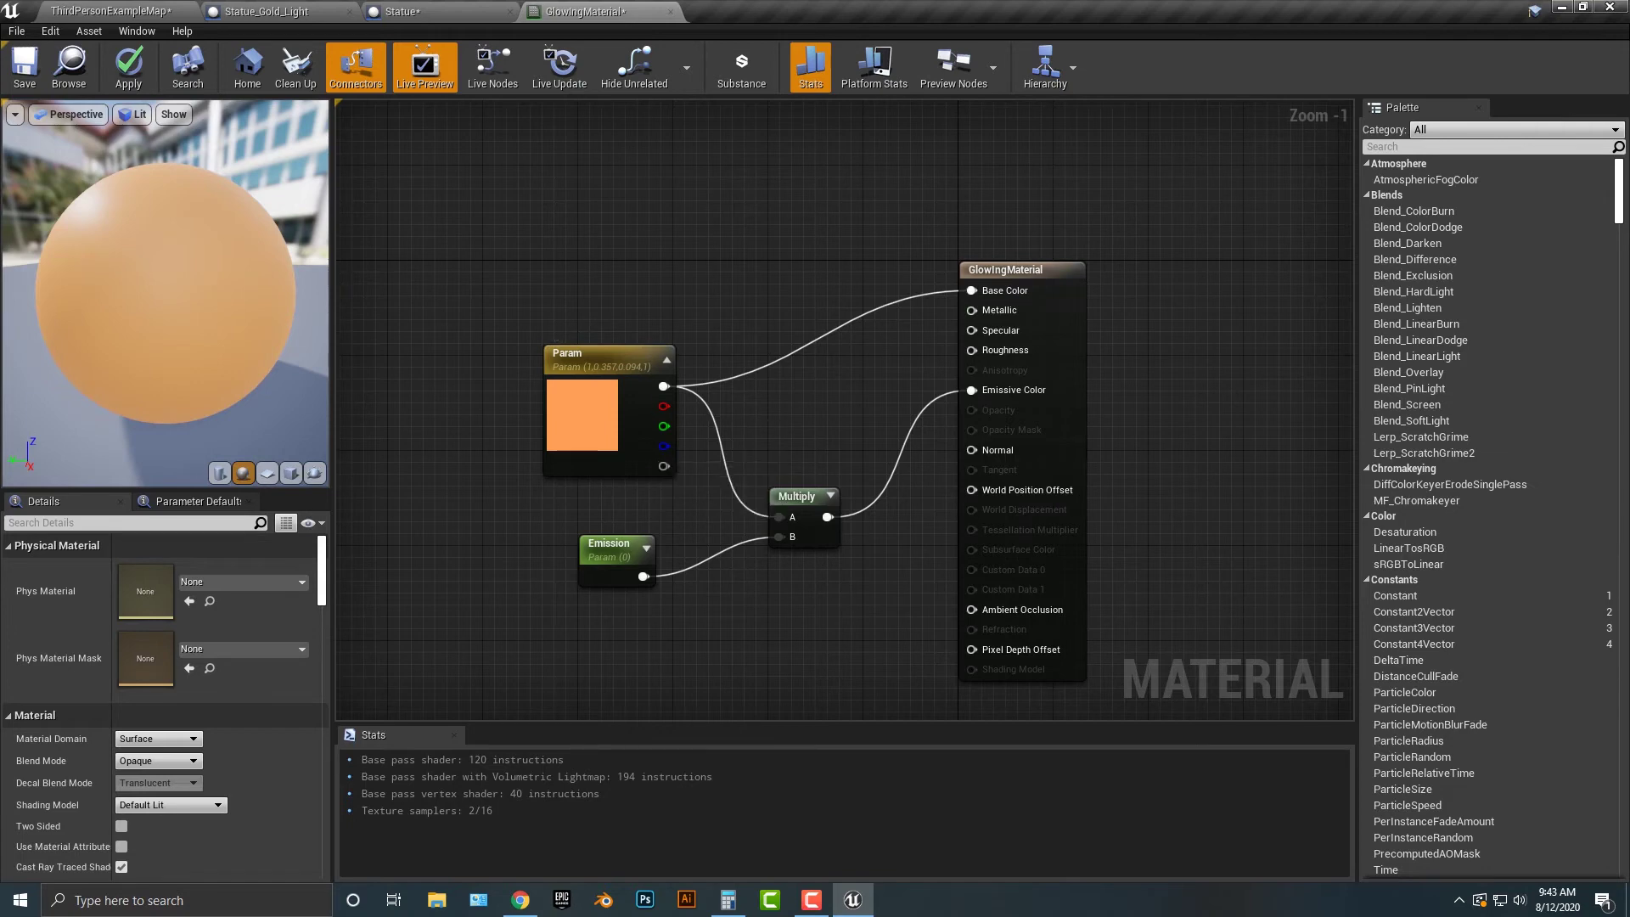
Open the Statue blueprint from the level's content folder and select its static mesh component
{"action": "left_click", "coordinate": [111, 11]}
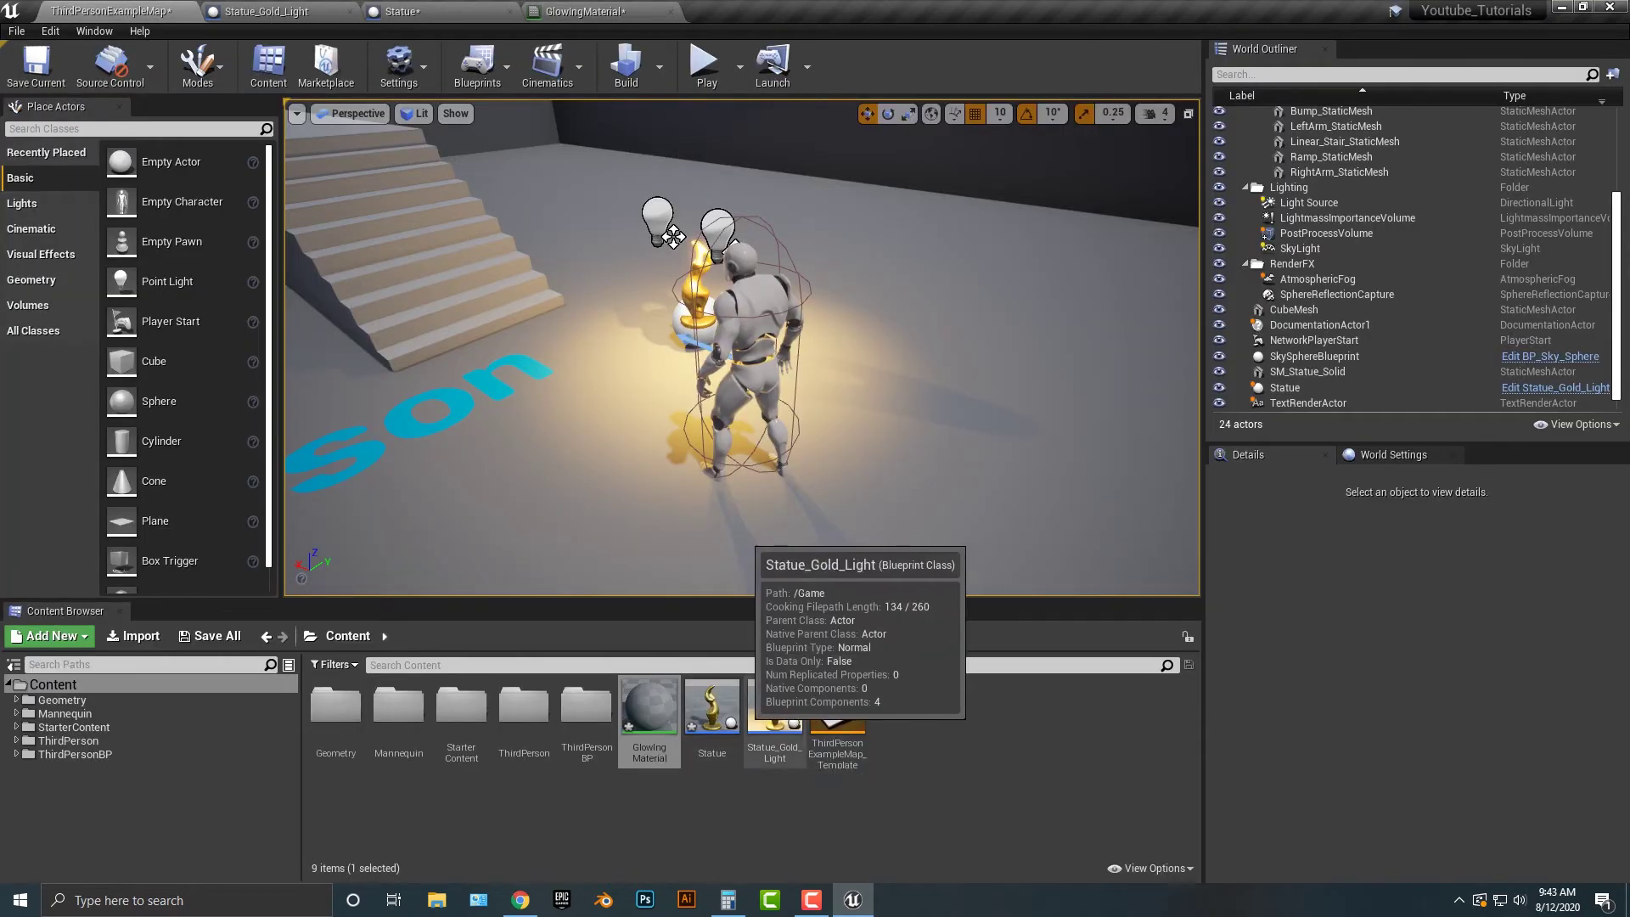
{"action": "double_click", "coordinate": [712, 706]}
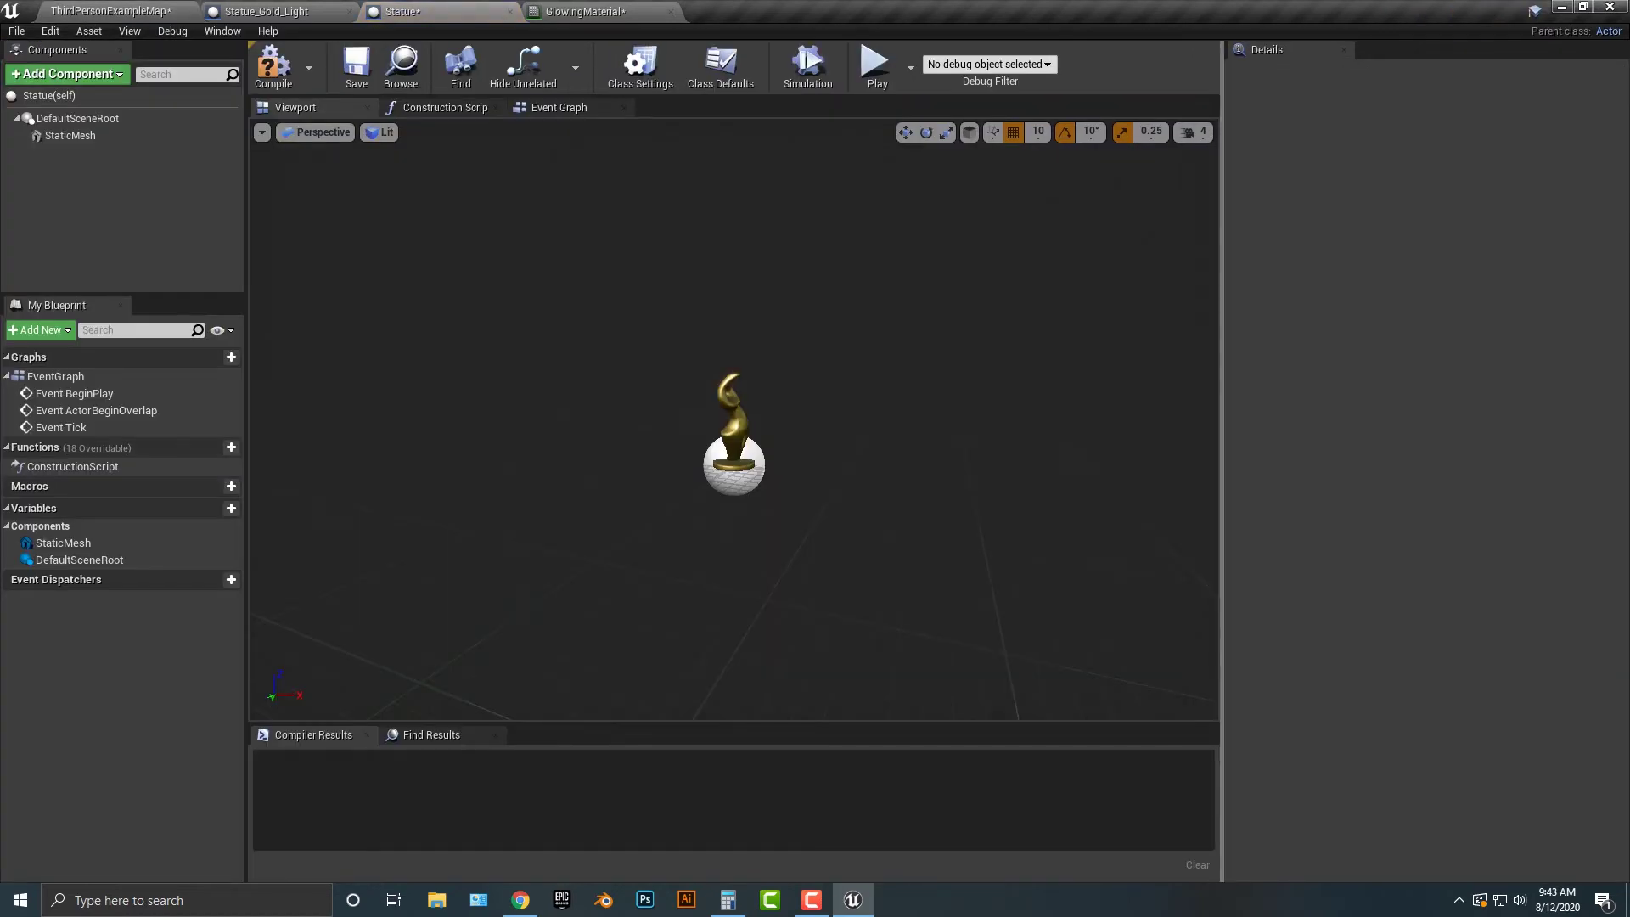
{"action": "left_click", "coordinate": [735, 426]}
{"action": "left_click", "coordinate": [1499, 516]}
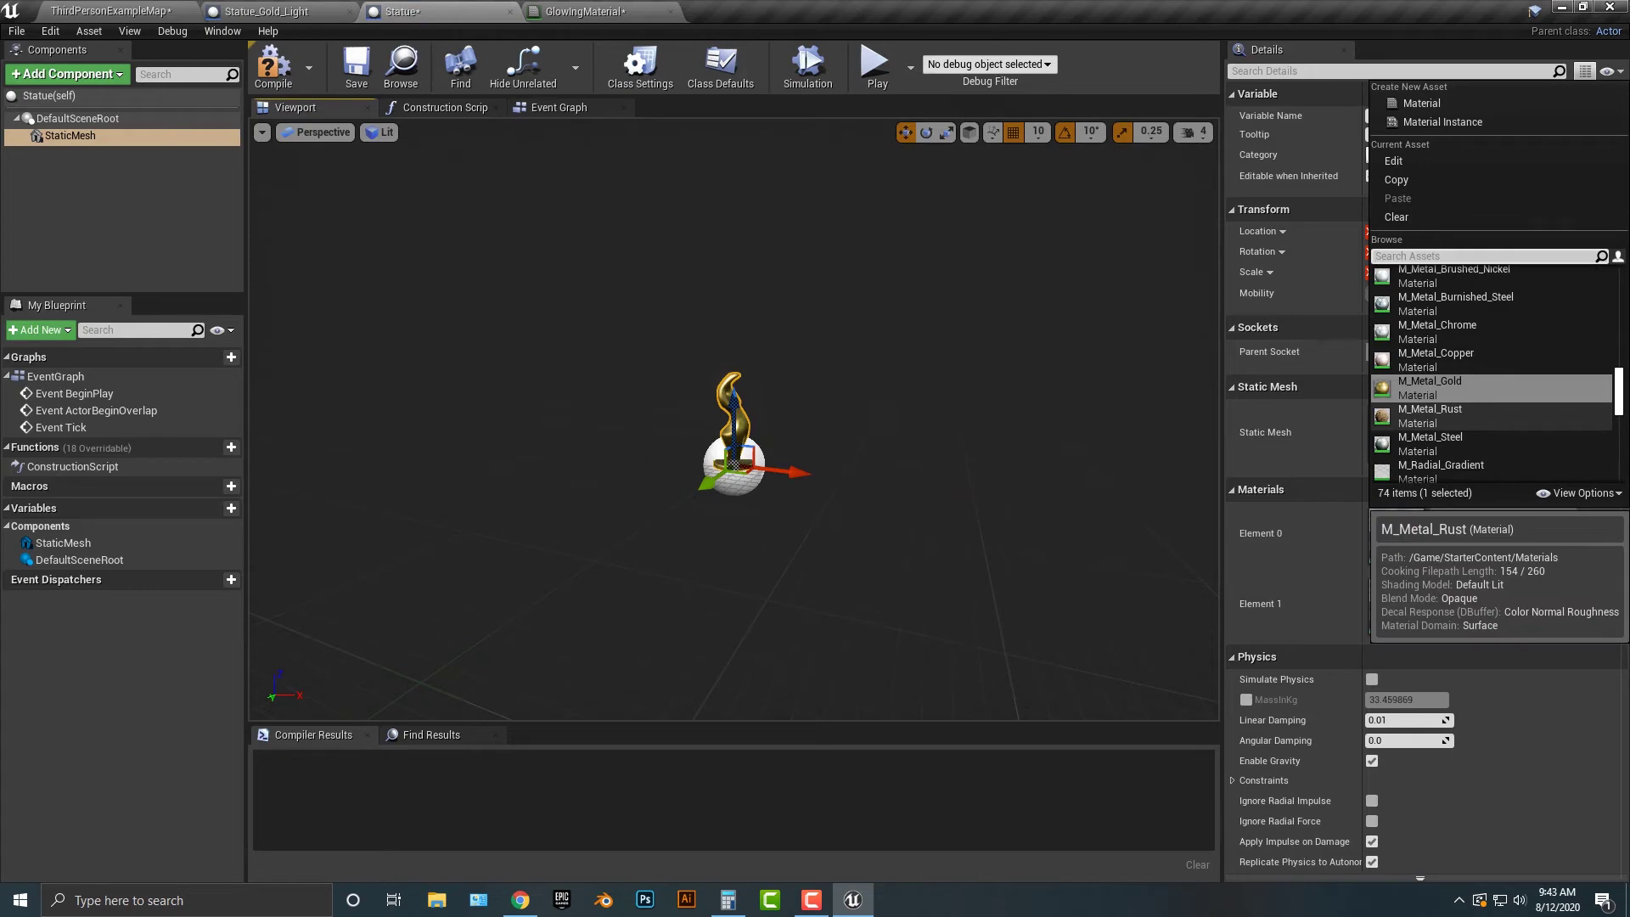
{"action": "left_click", "coordinate": [110, 11]}
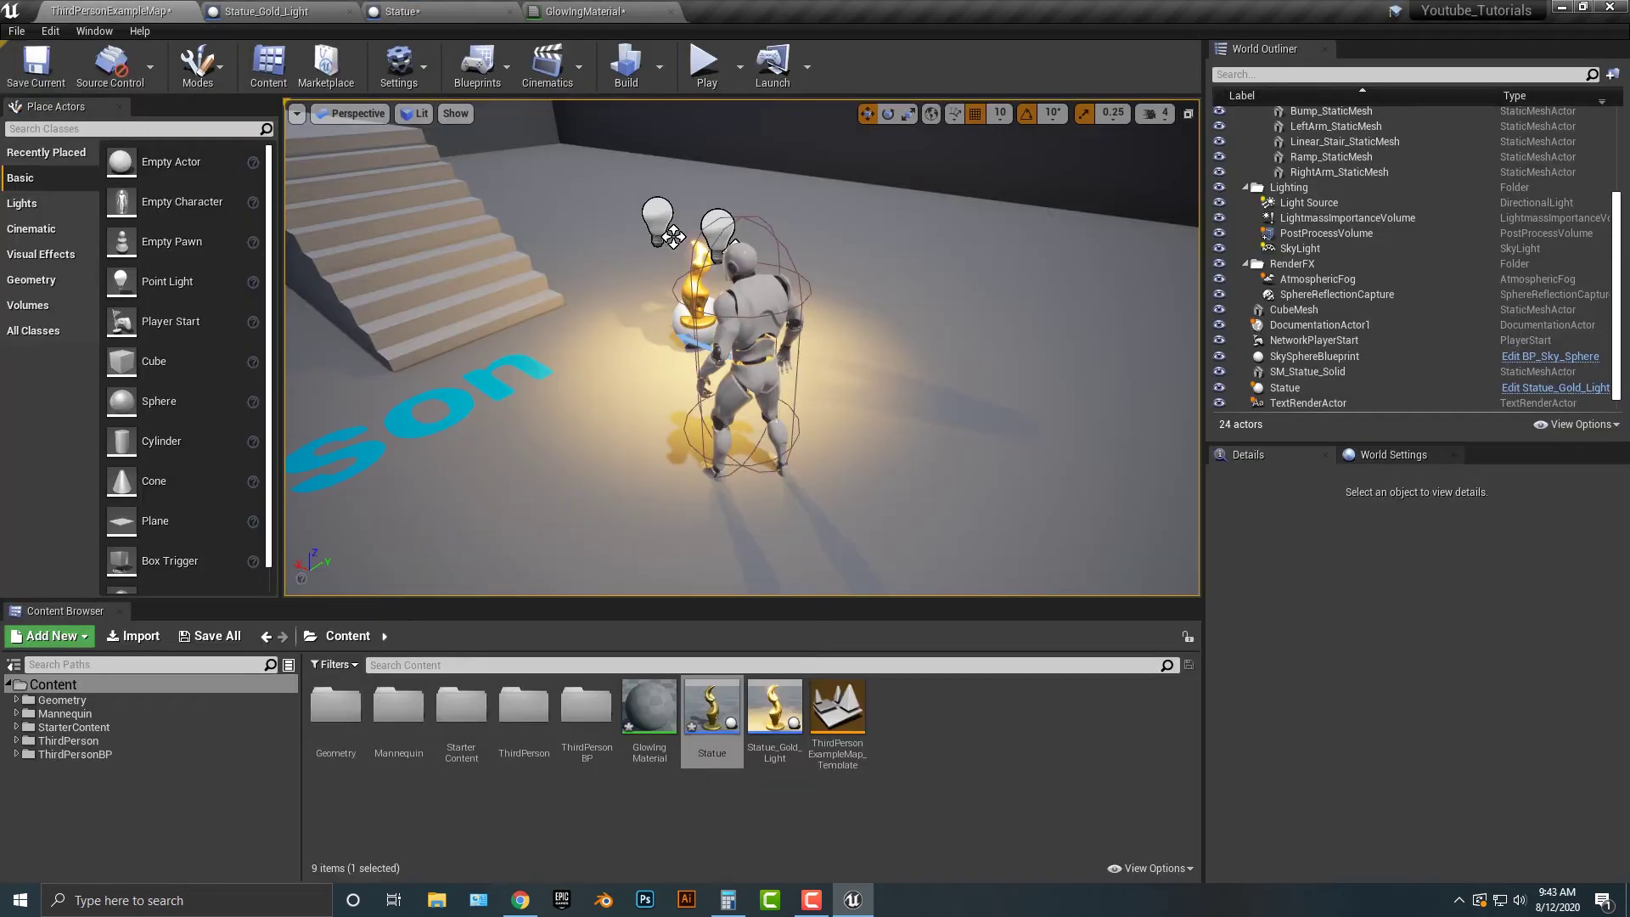
{"action": "left_click", "coordinate": [425, 11]}
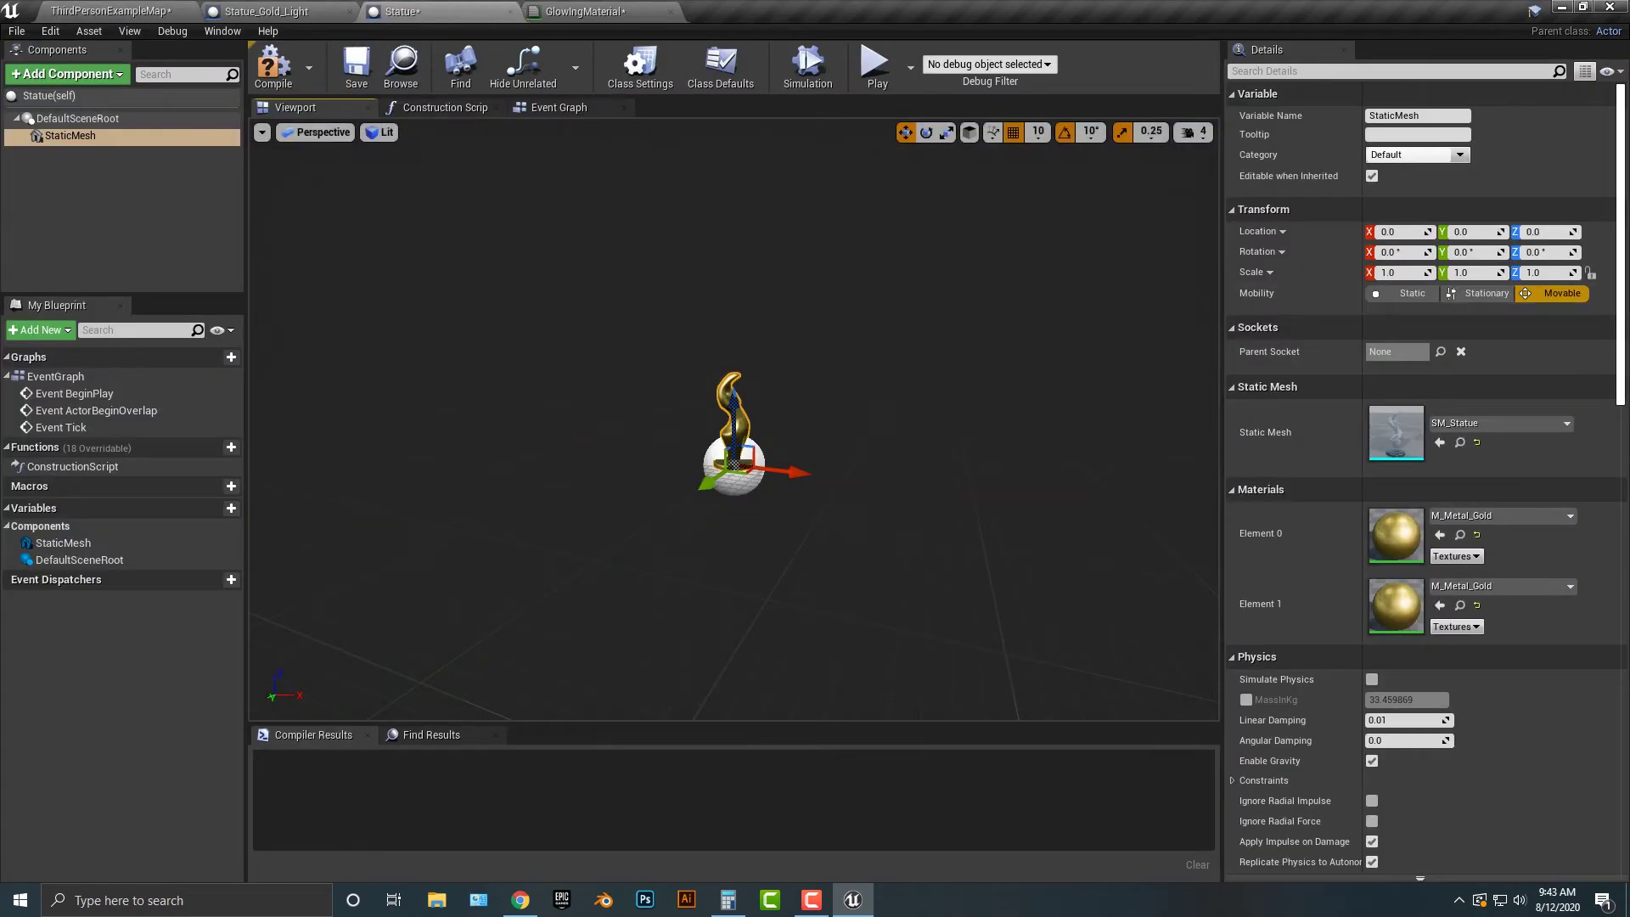
Assign GlowingMaterial to material Element 0 and Element 1 of the statue's static mesh
{"action": "left_click", "coordinate": [1499, 515]}
{"action": "type", "text": "glowing"}
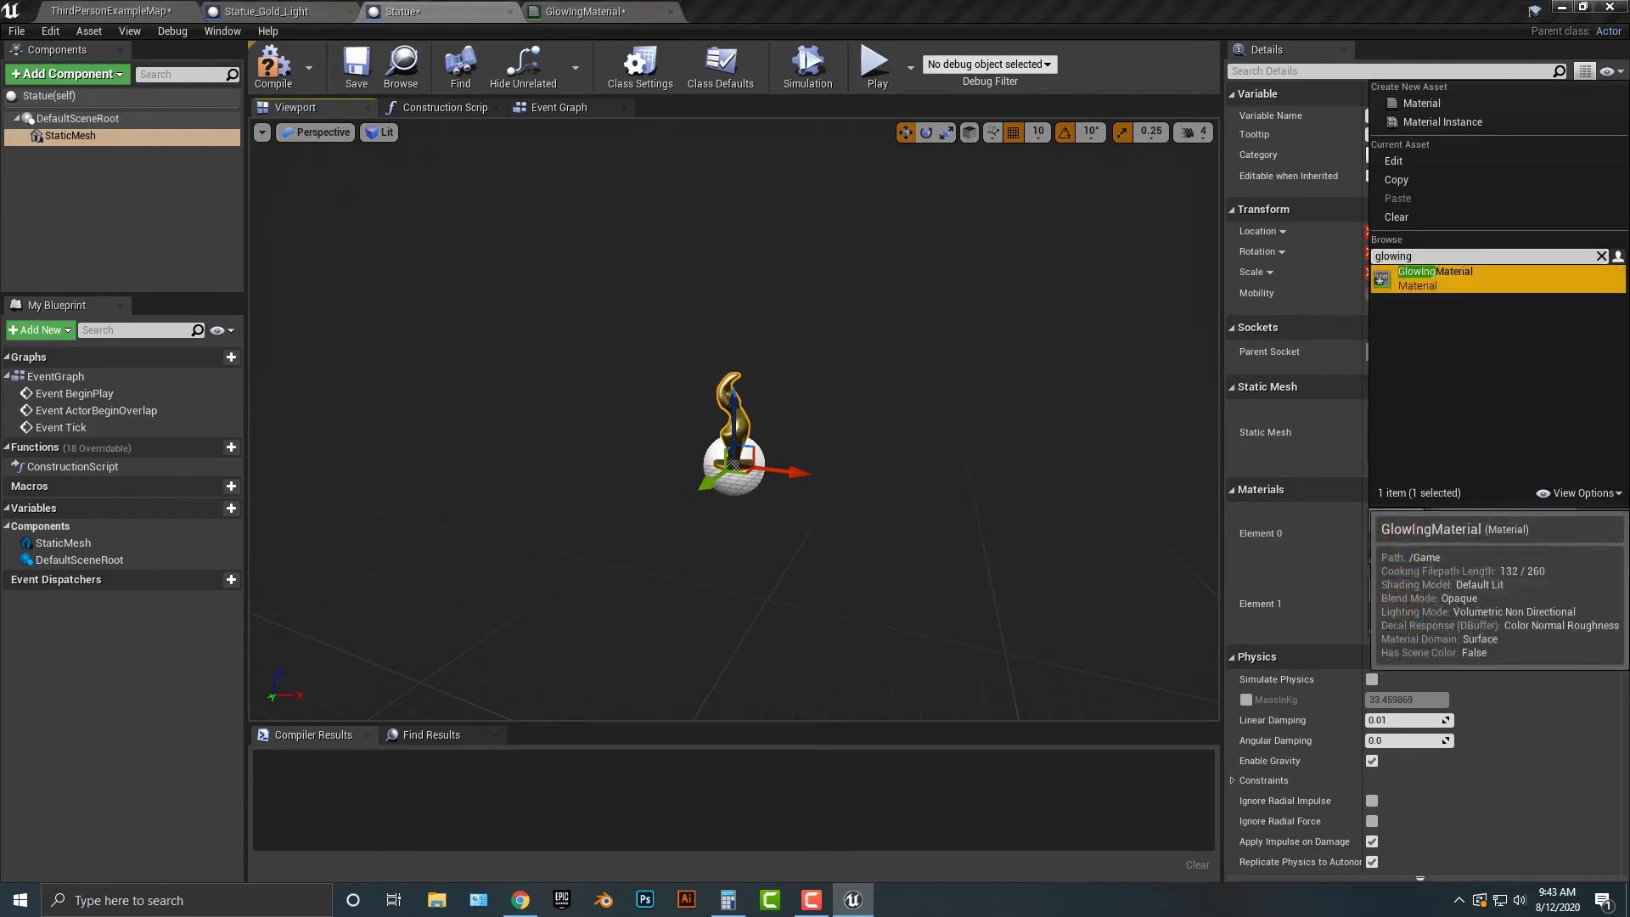
{"action": "left_click", "coordinate": [1478, 285]}
{"action": "left_click", "coordinate": [1499, 585]}
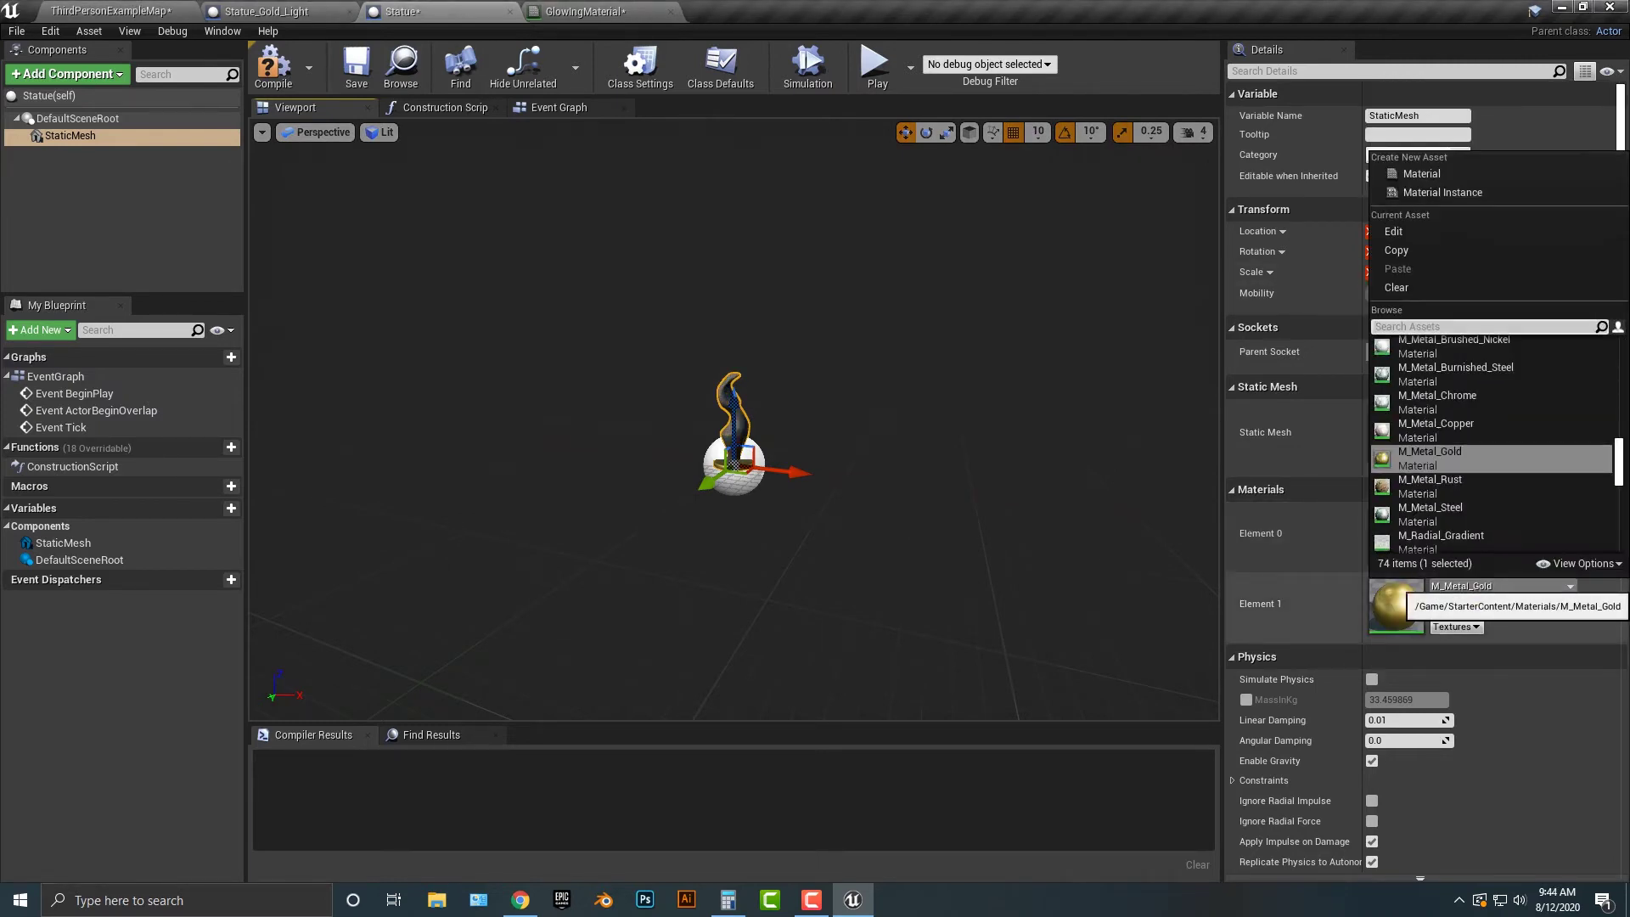
{"action": "type", "text": "glowi"}
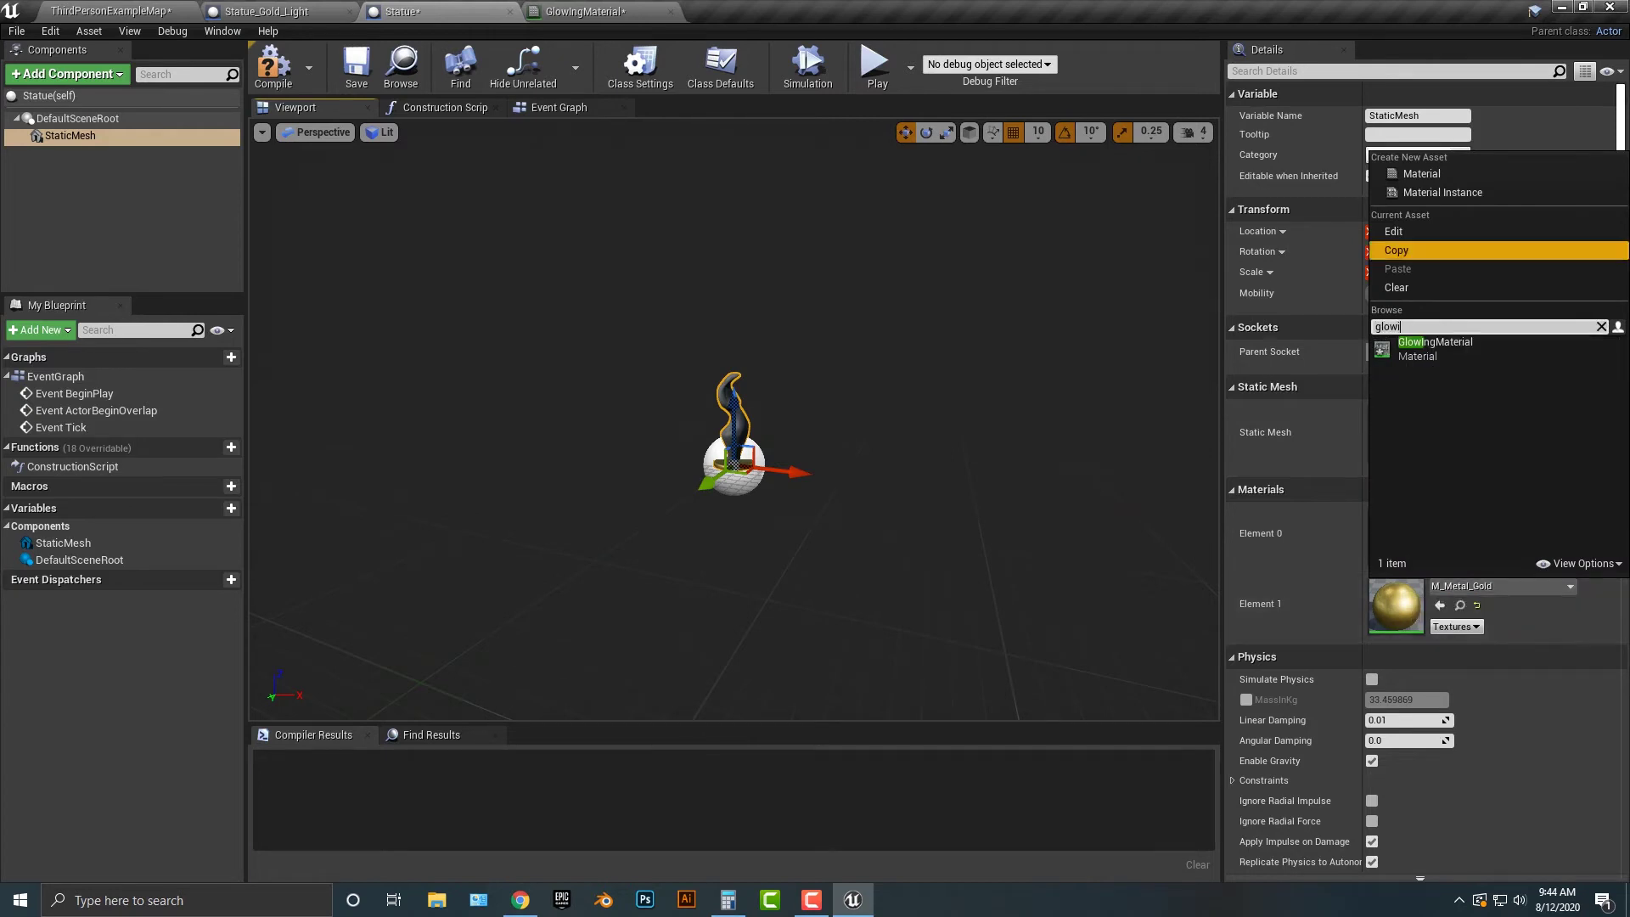
{"action": "key", "text": "Down"}
{"action": "key", "text": "Return"}
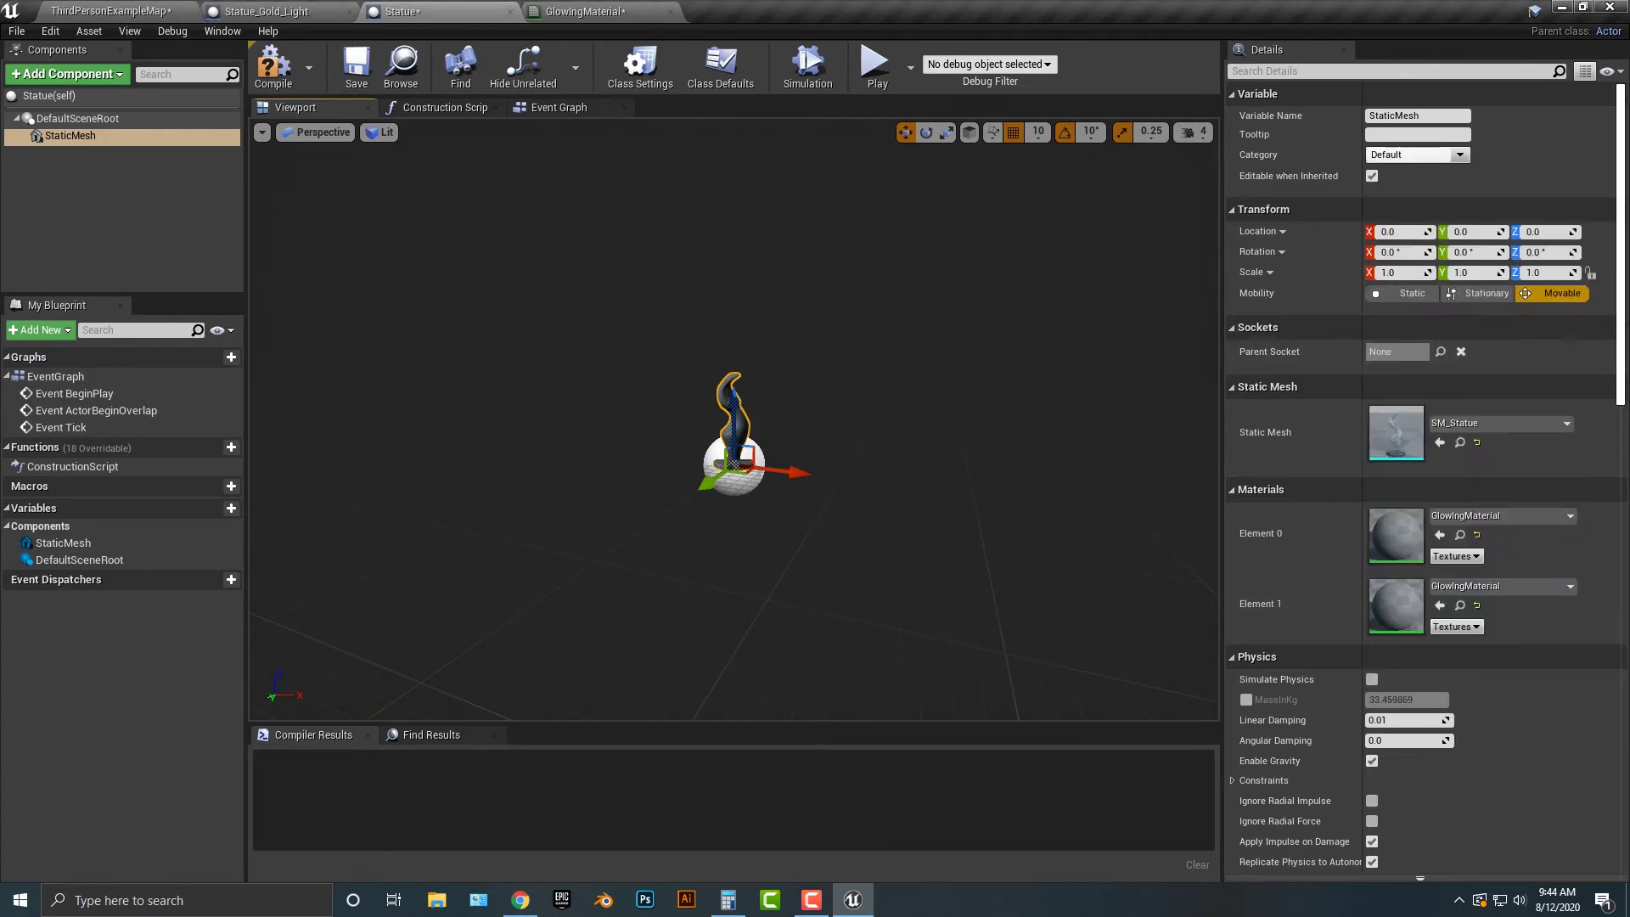
Save GlowingMaterial and view the updated material on the statue mesh in the Statue blueprint
{"action": "key", "text": "f"}
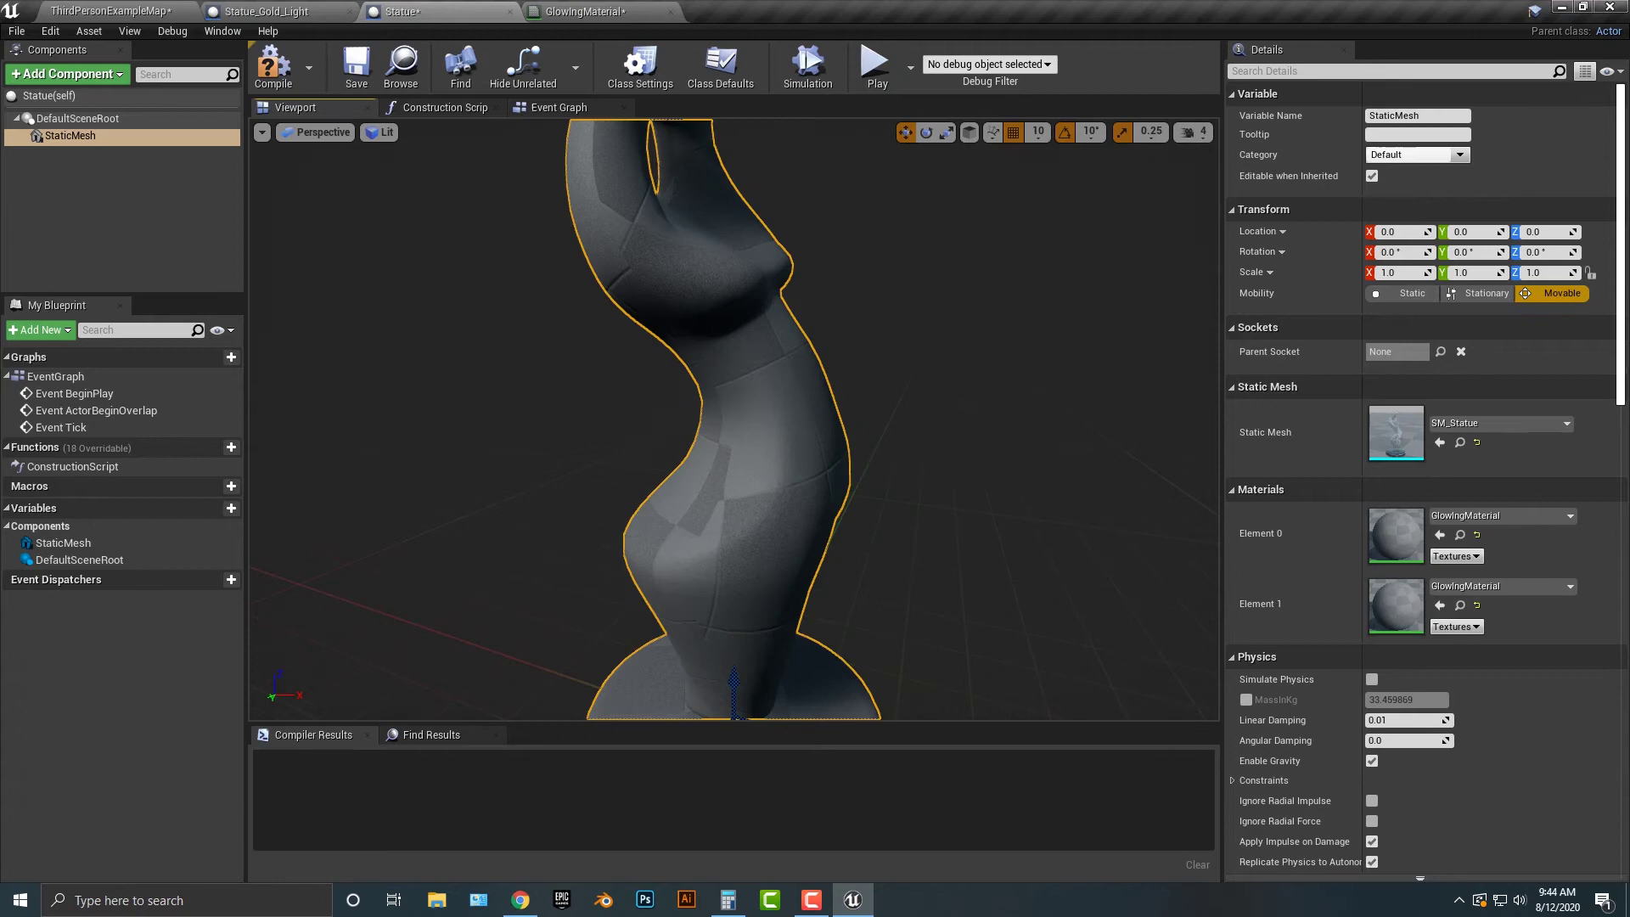
{"action": "scroll", "coordinate": [735, 420], "scroll_direction": "down", "scroll_amount": 6}
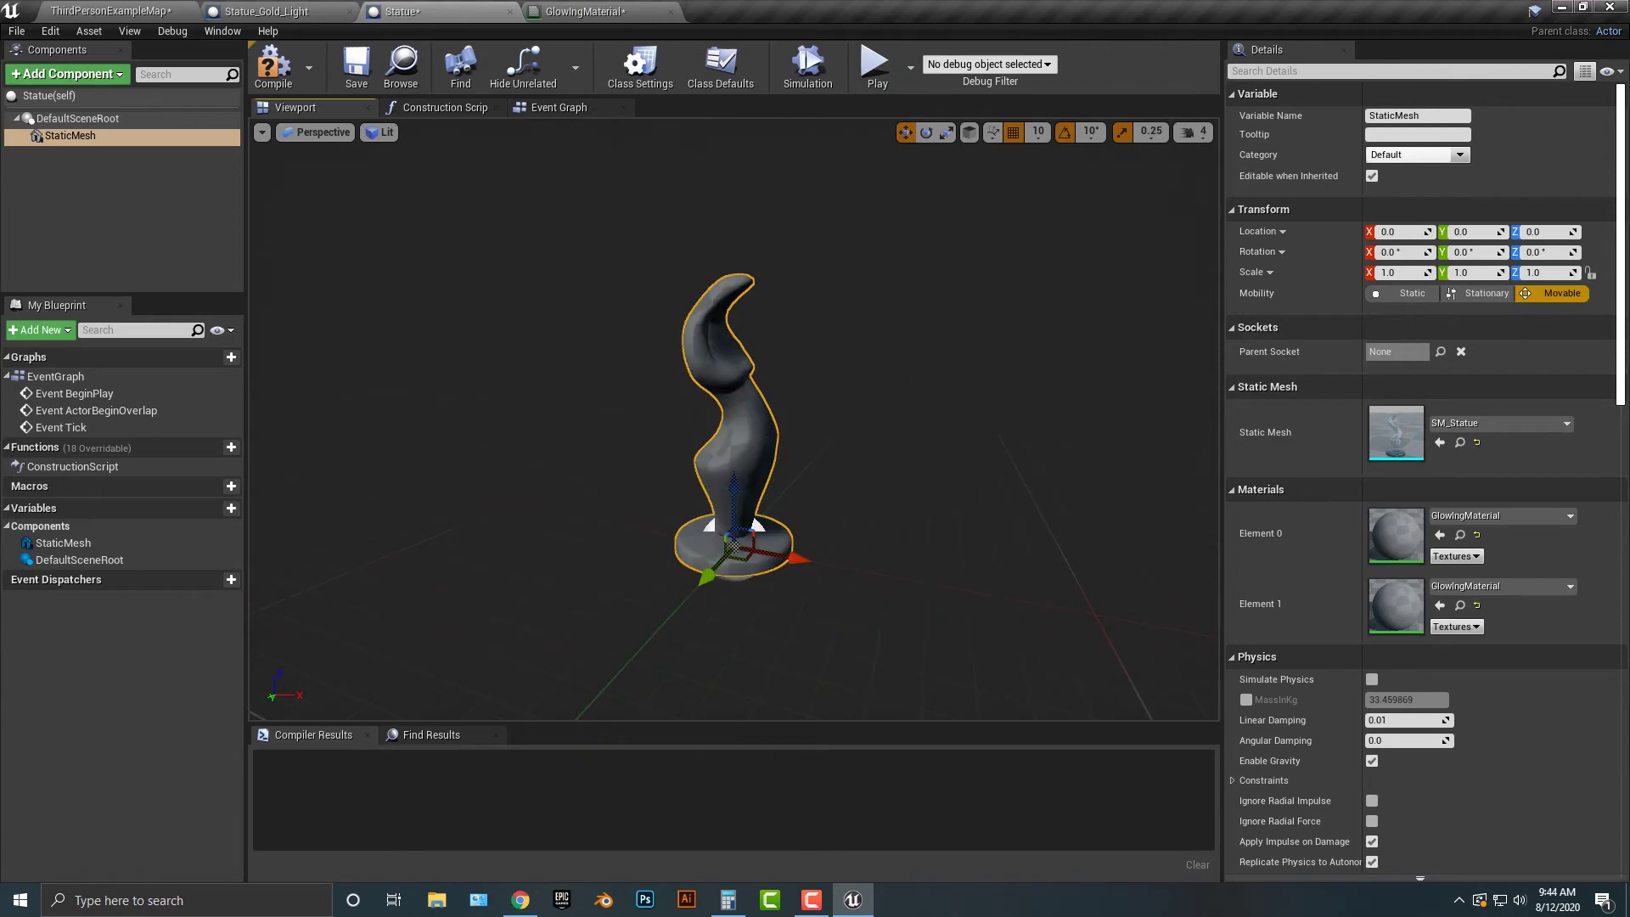
{"action": "mouse_move", "coordinate": [735, 419]}
{"action": "left_mouse_down", "text": "alt"}
{"action": "mouse_move", "coordinate": [883, 424]}
{"action": "mouse_move", "coordinate": [738, 421]}
{"action": "left_mouse_up", "text": "alt"}
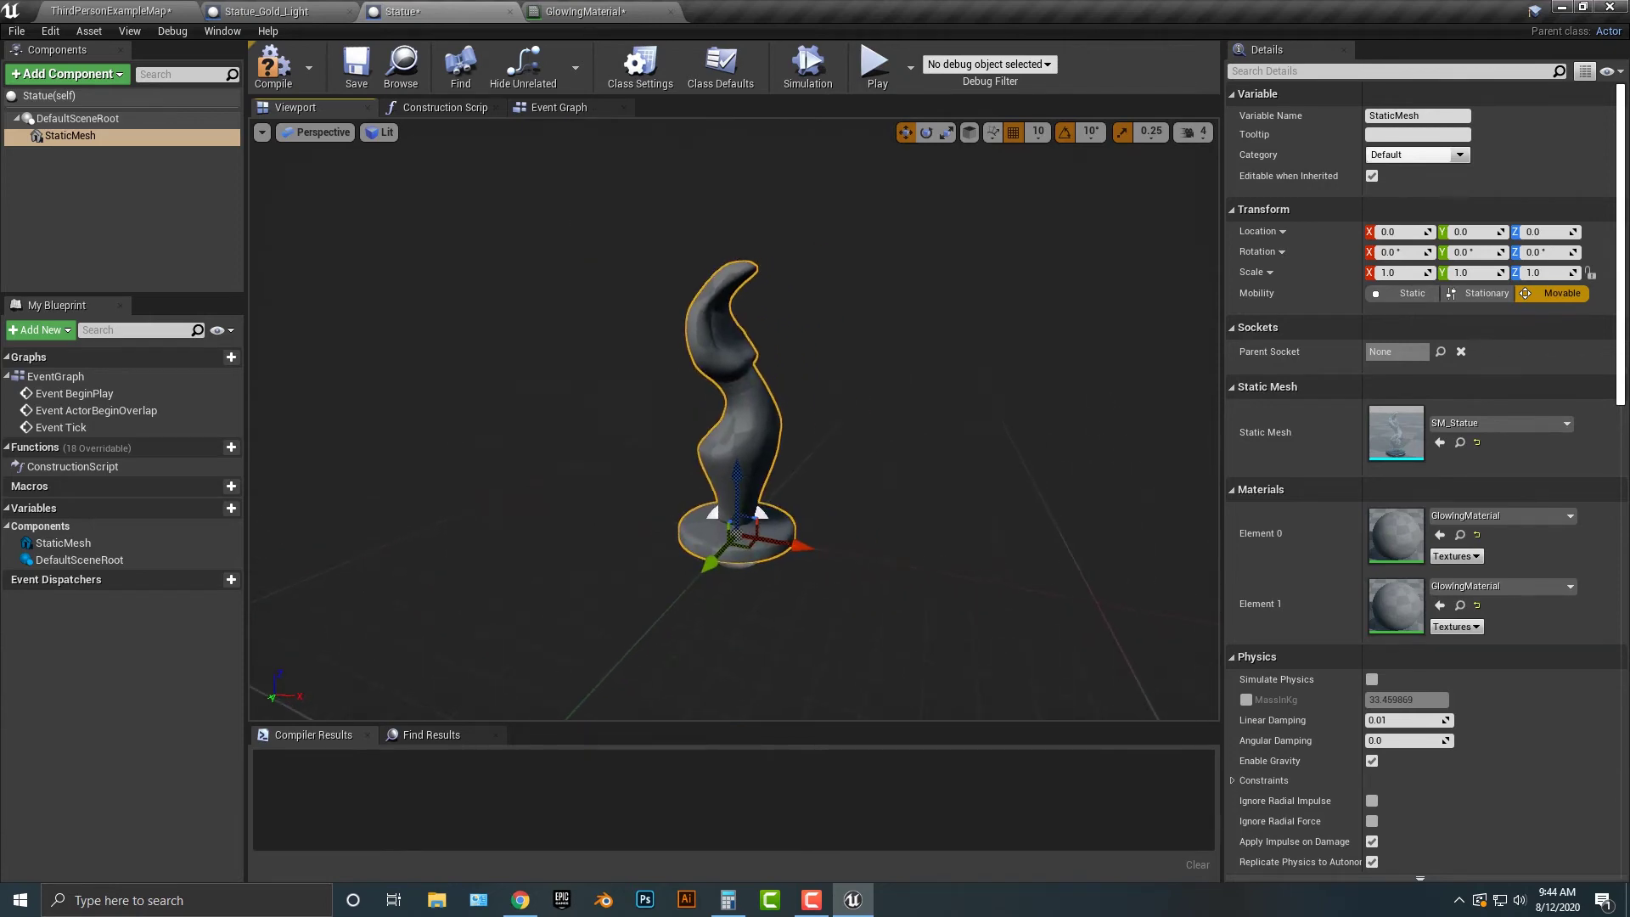
{"action": "right_click_drag", "start_coordinate": [737, 420], "coordinate": [883, 420]}
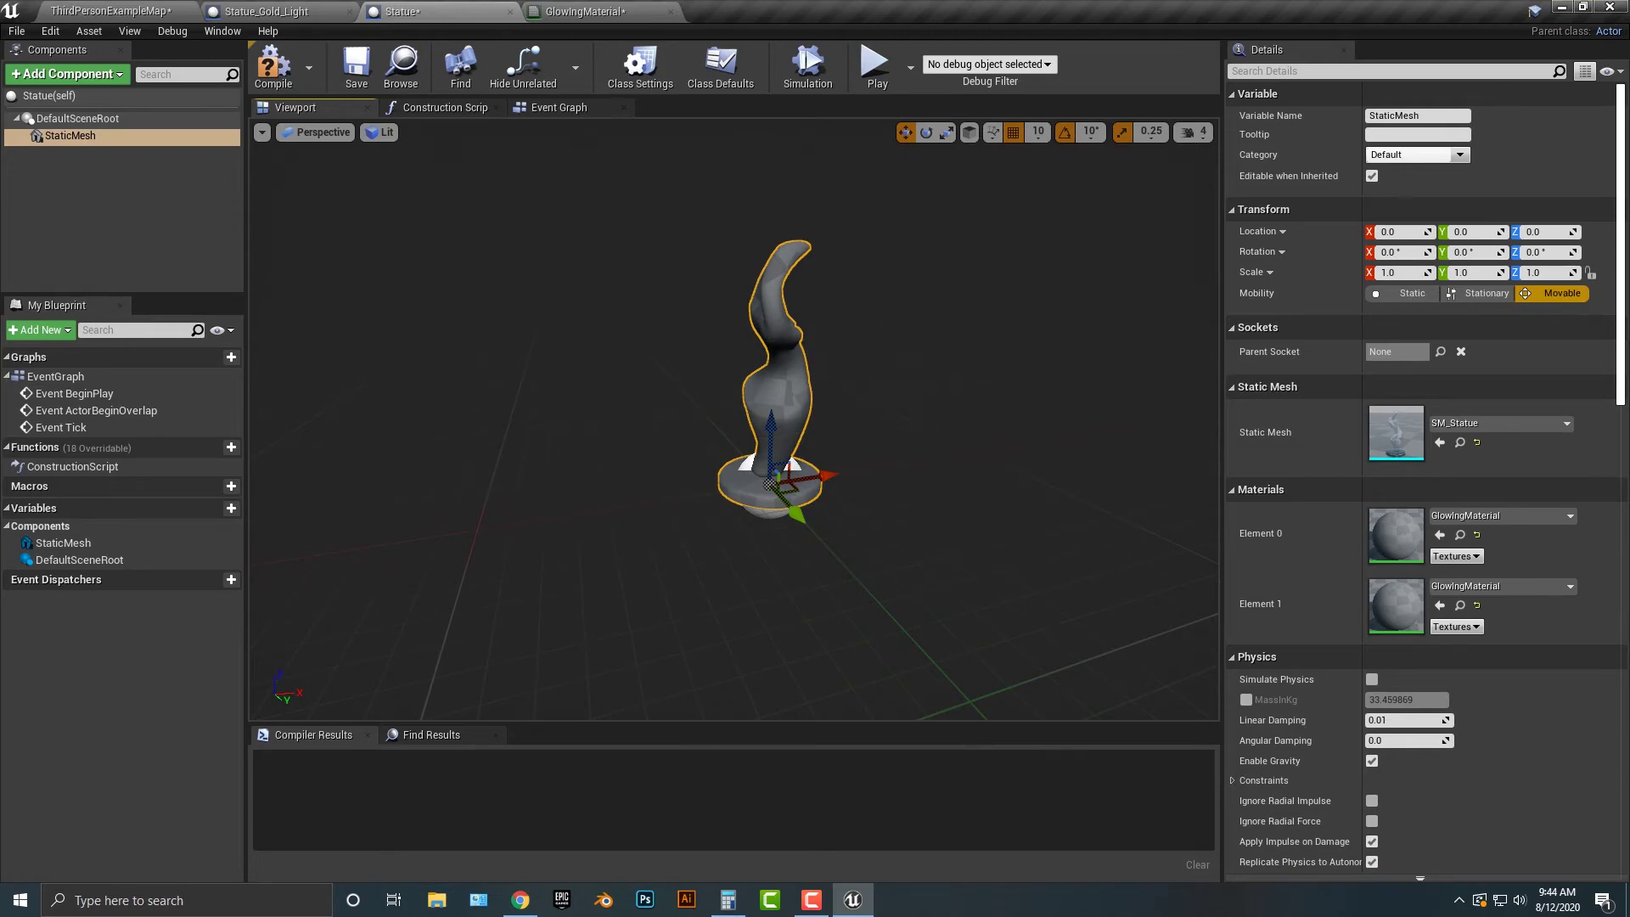
{"action": "left_click", "coordinate": [586, 11]}
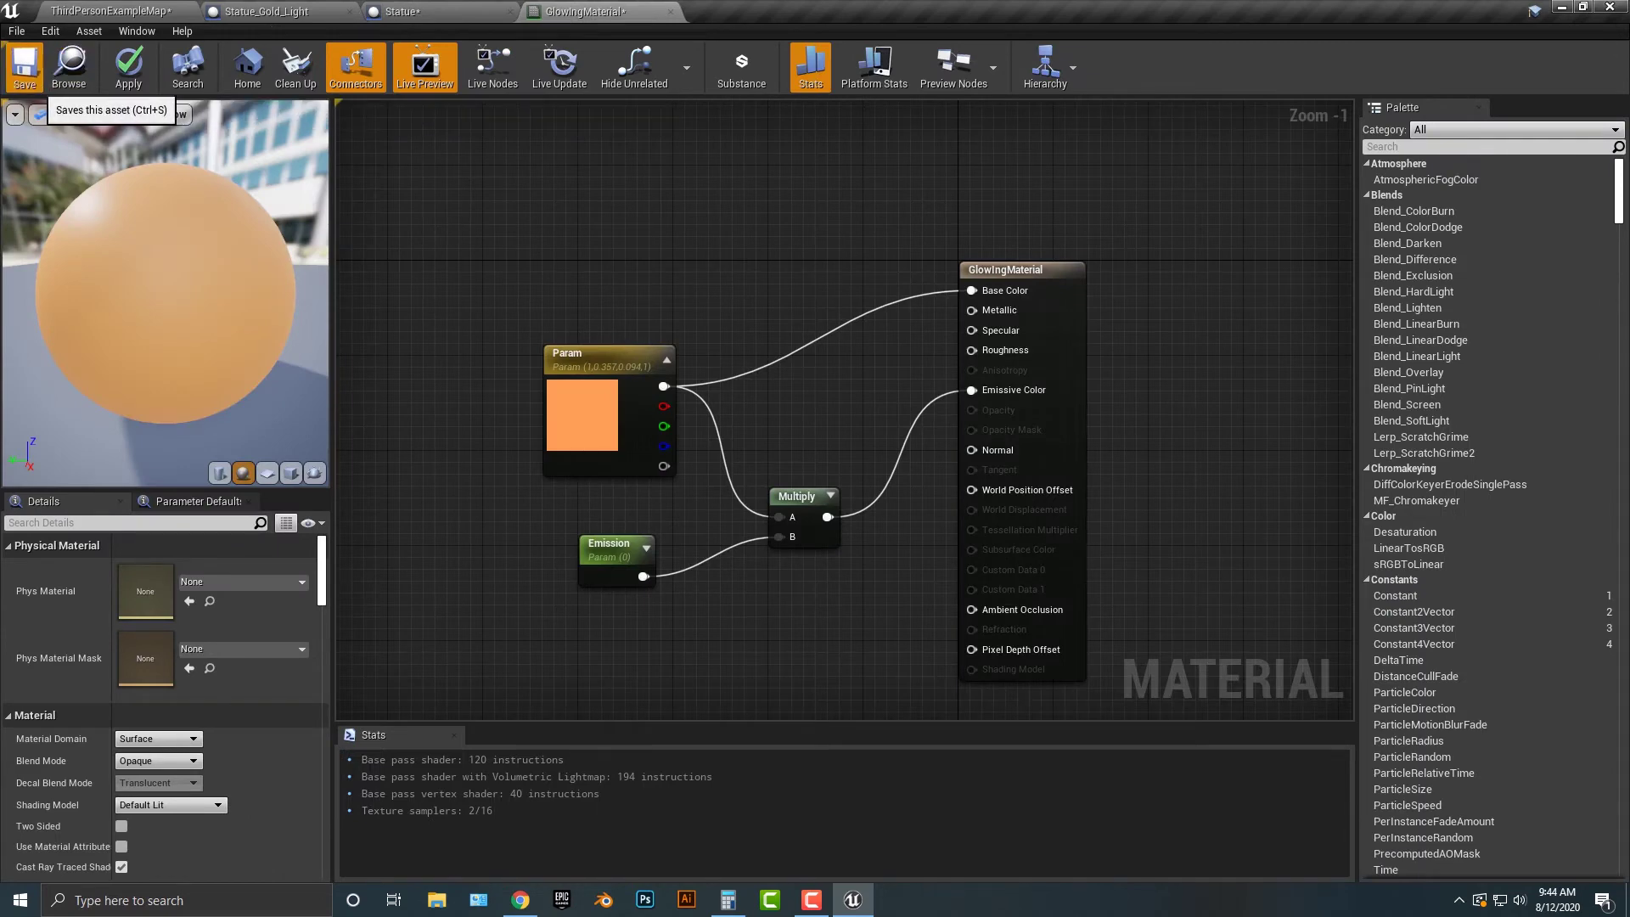
{"action": "left_click", "coordinate": [25, 73]}
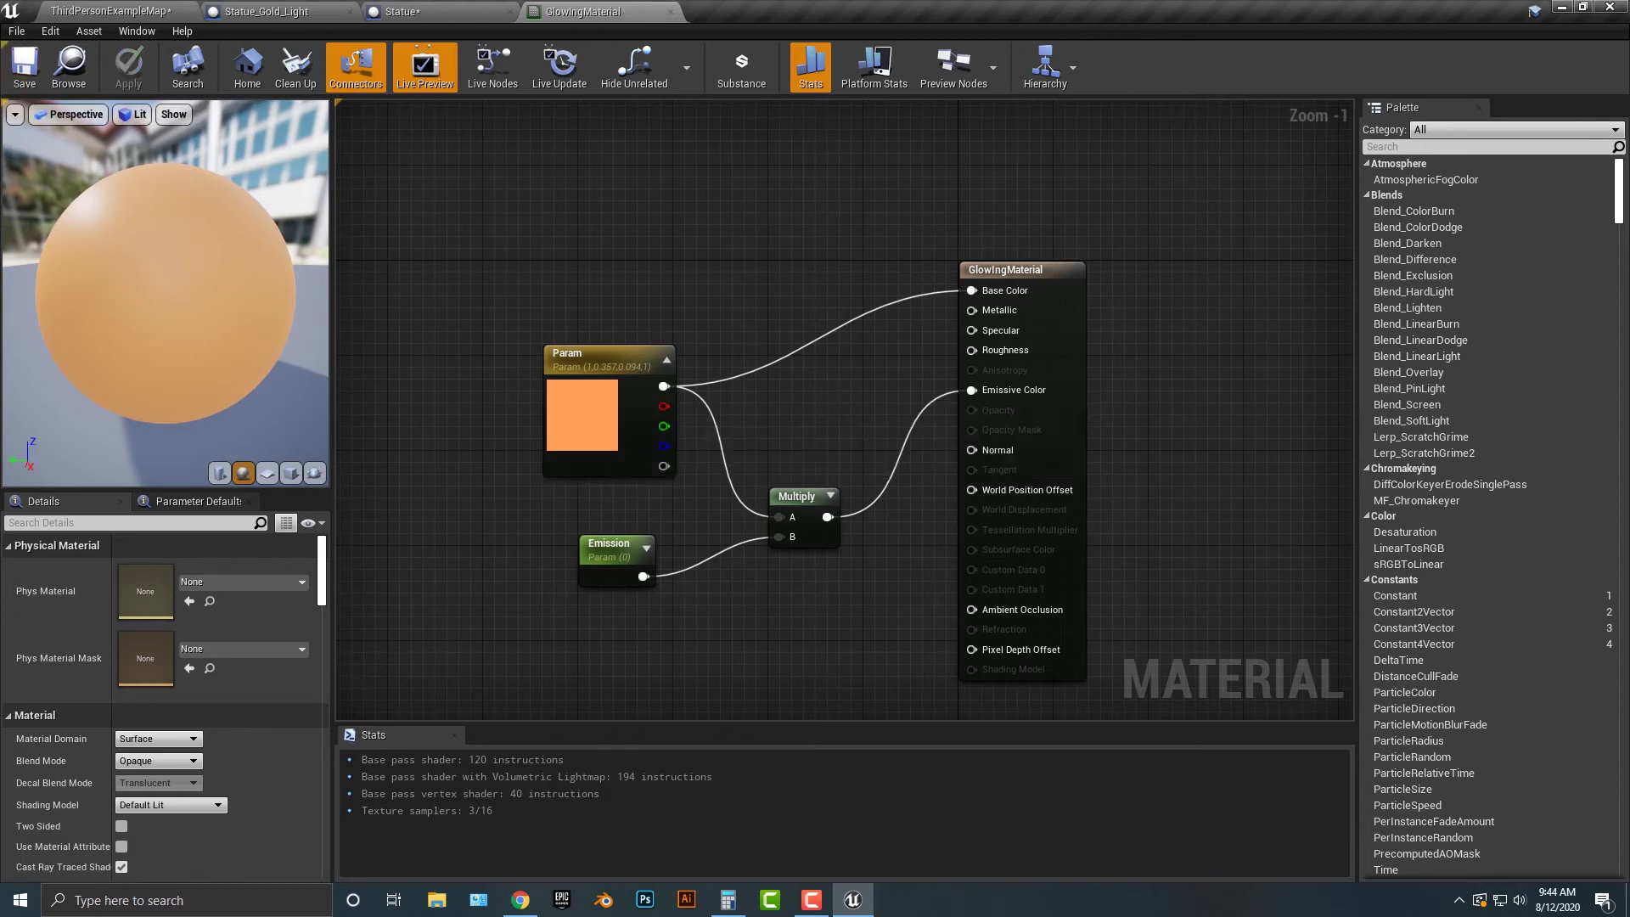
{"action": "left_click", "coordinate": [407, 11]}
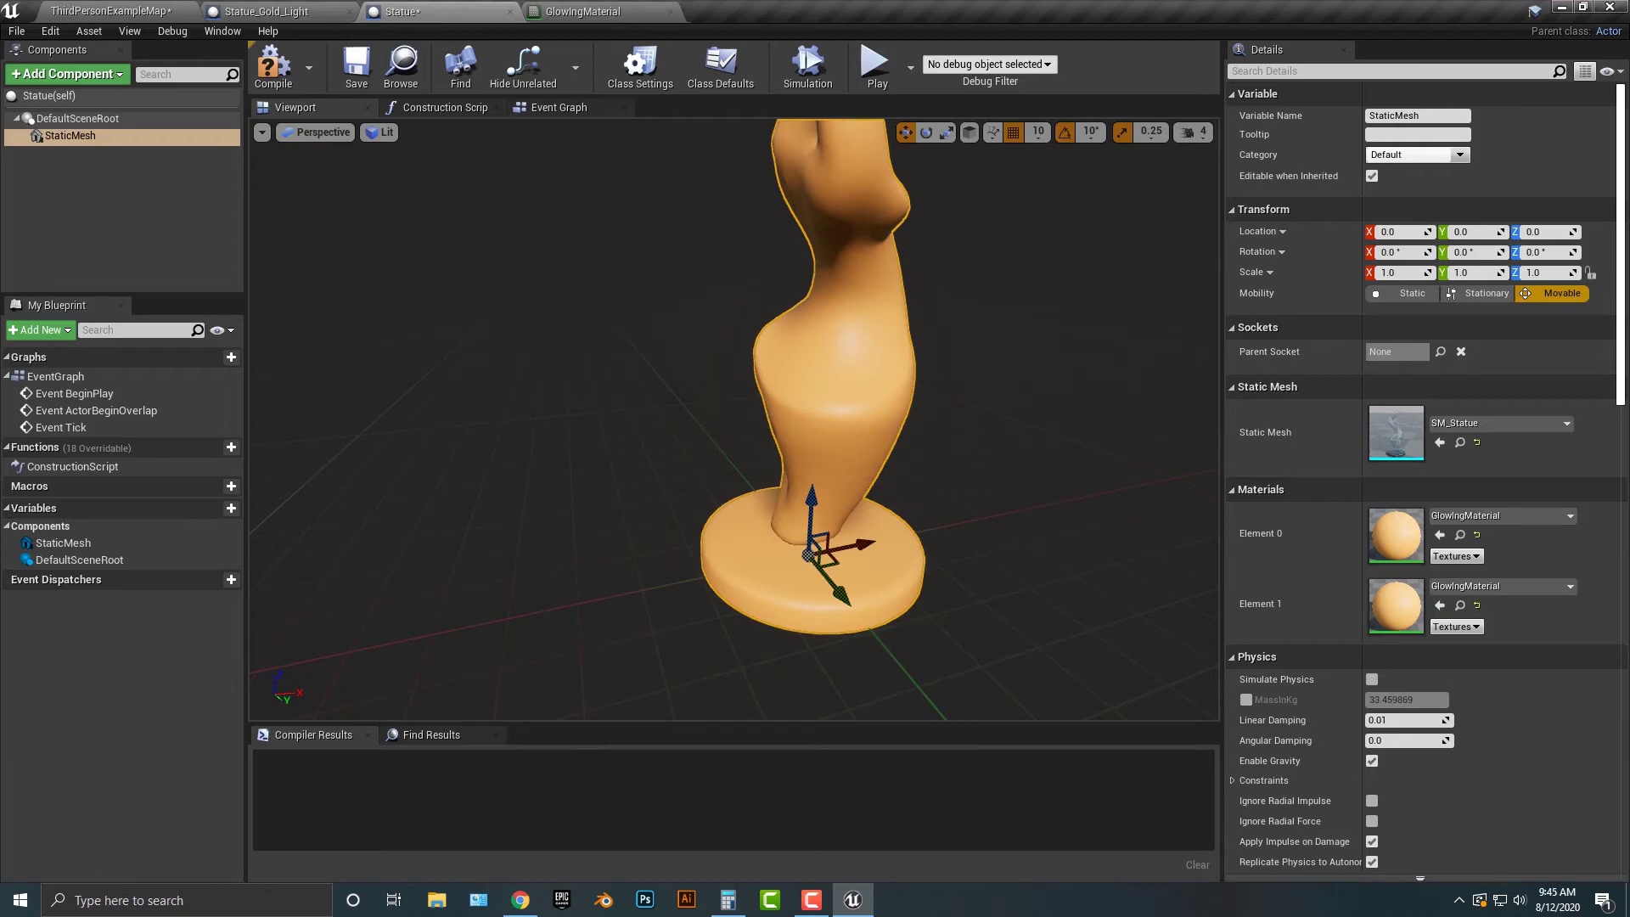
Place a Statue blueprint instance on the level floor by the Third Person text, at about X -560, Y 180, Z 150
{"action": "left_click", "coordinate": [110, 11]}
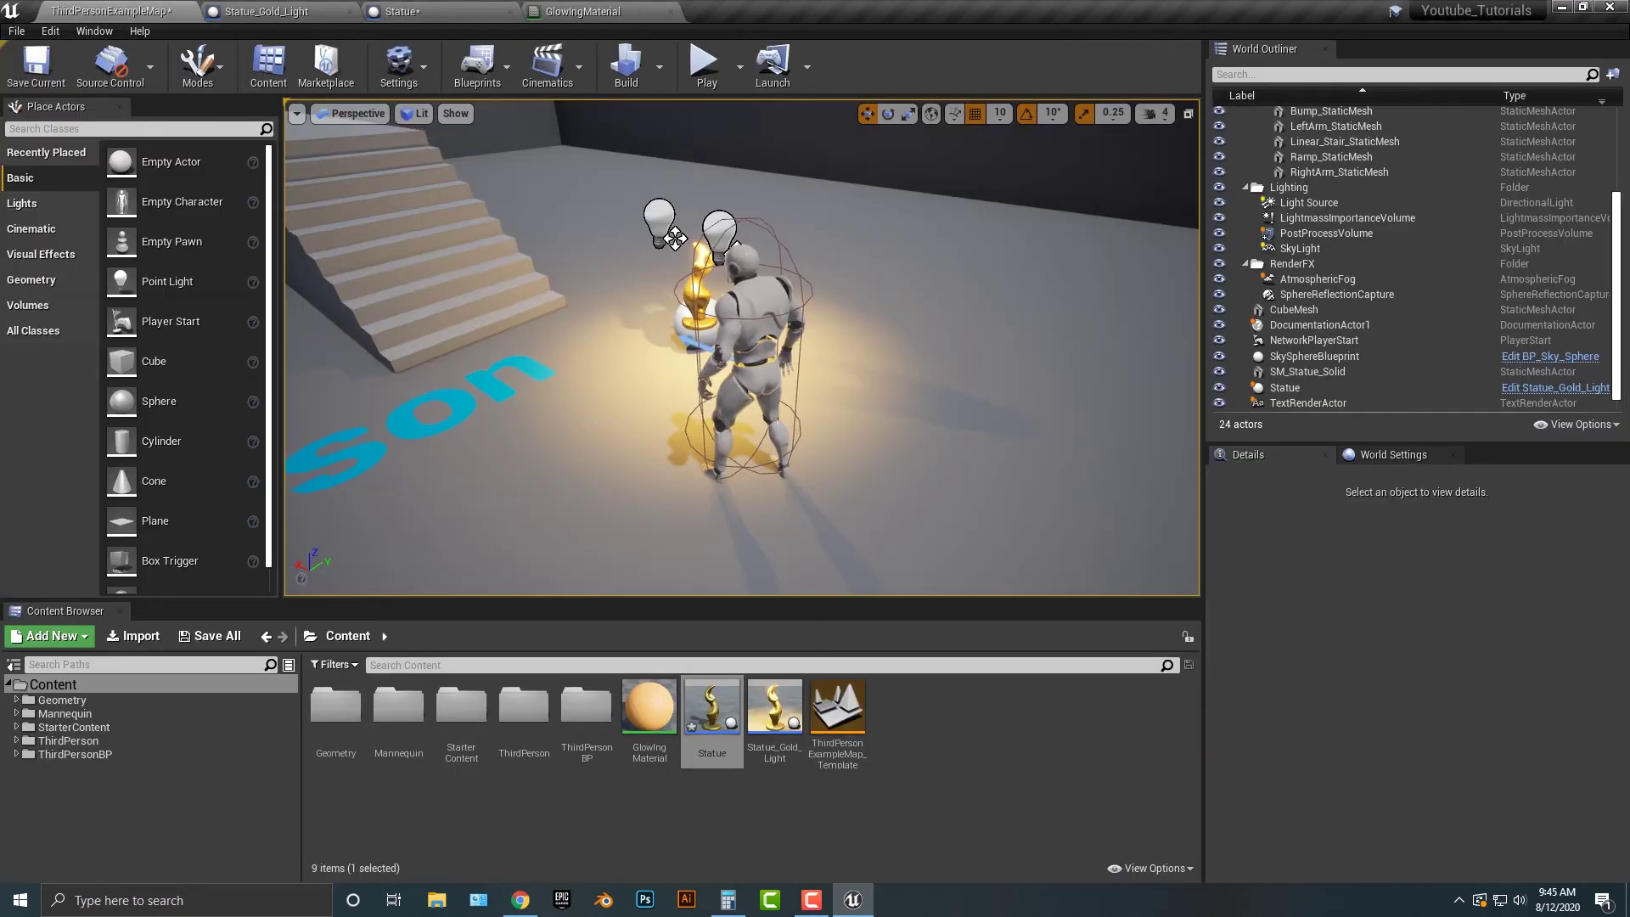
{"action": "right_click_drag", "start_coordinate": [790, 399], "coordinate": [741, 393]}
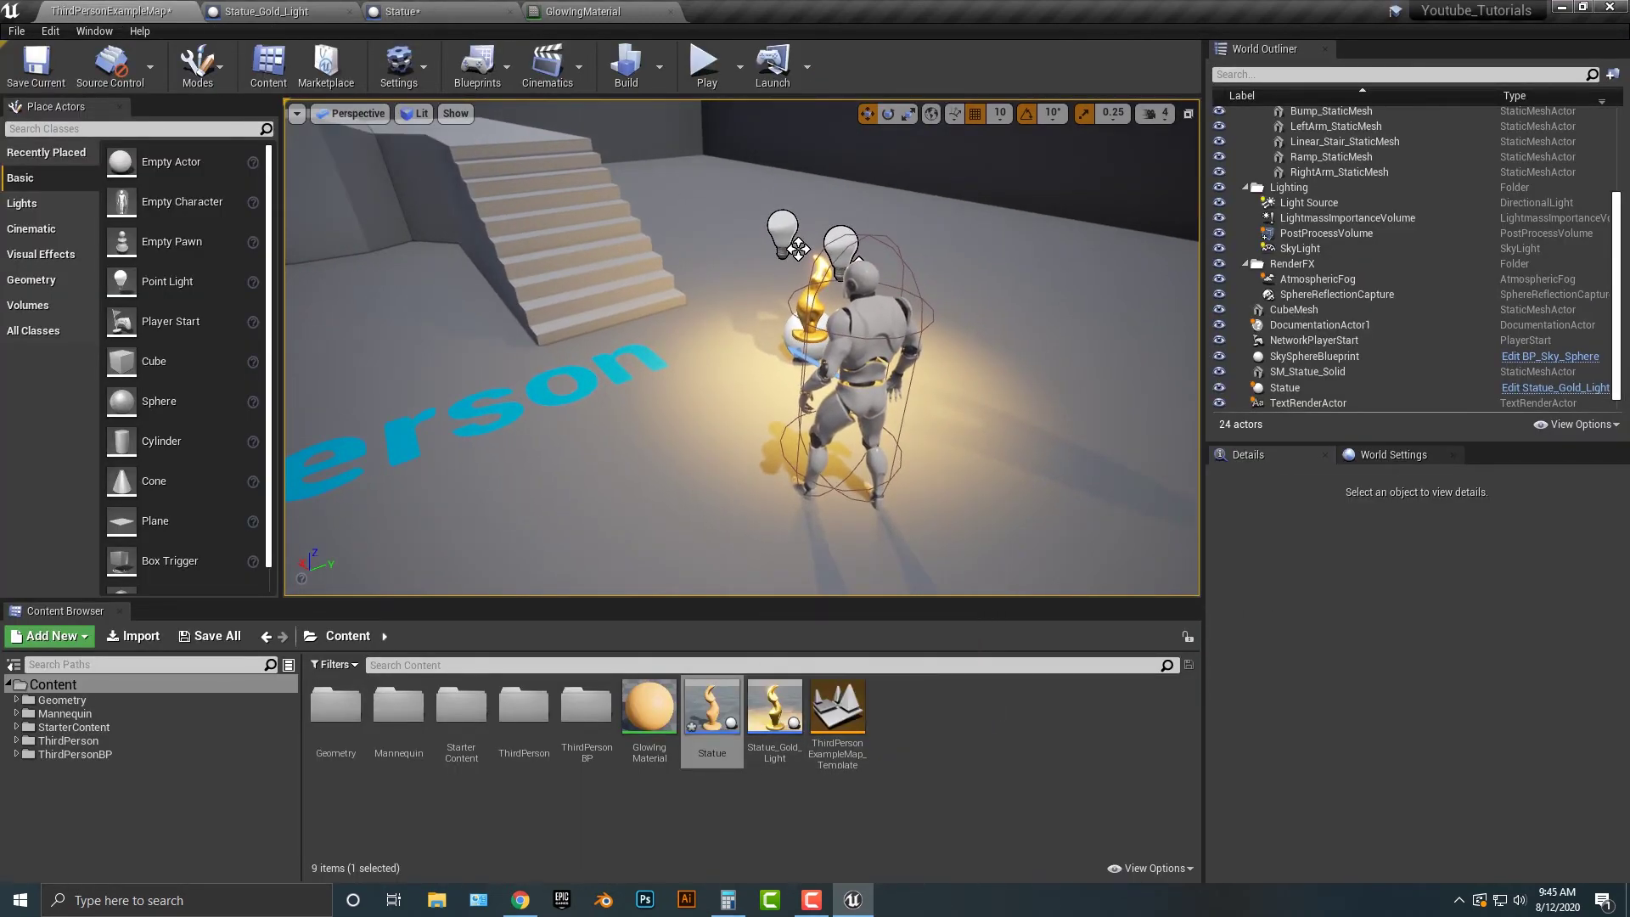
{"action": "left_click_drag", "start_coordinate": [718, 721], "coordinate": [581, 383]}
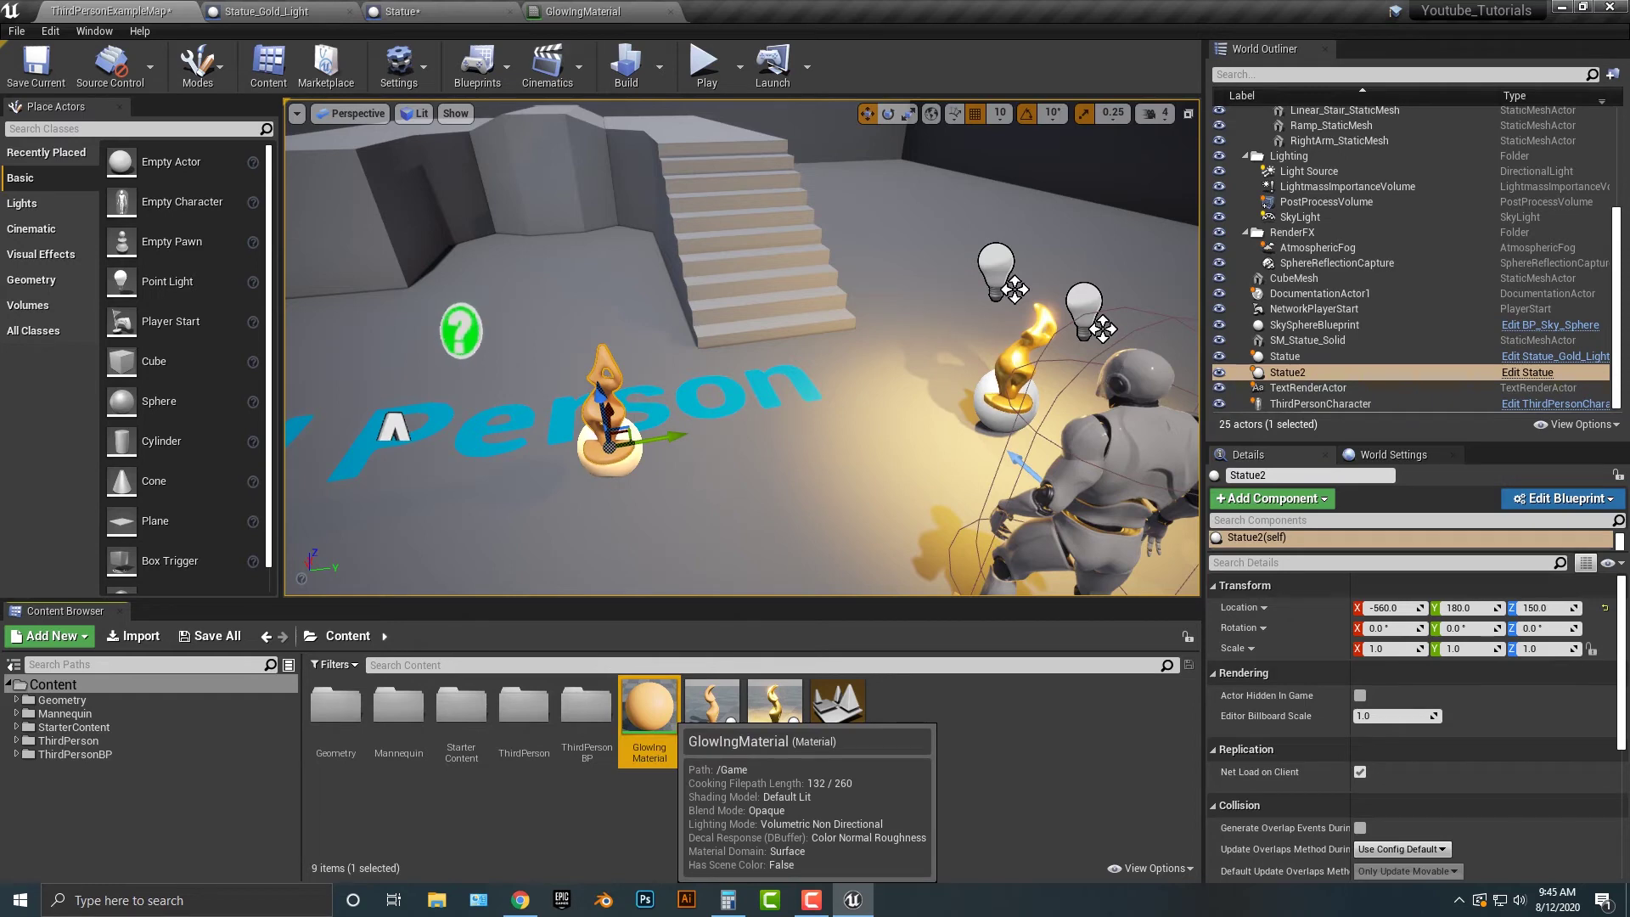
Set the Emission parameter's default value to 20 in GlowingMaterial
{"action": "double_click", "coordinate": [650, 709]}
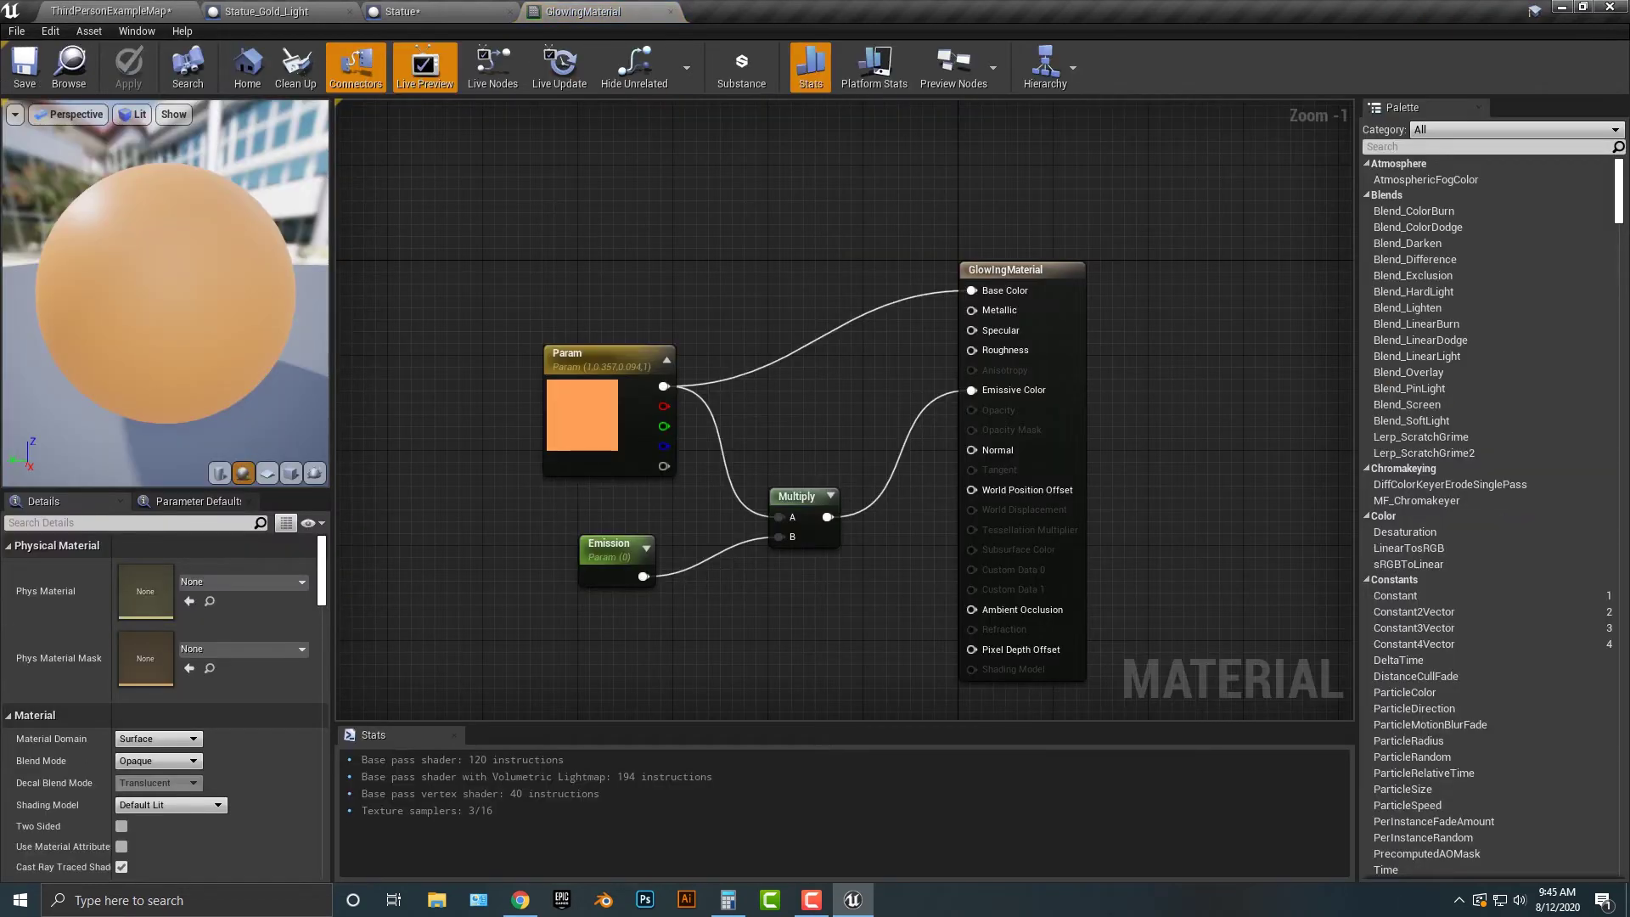
{"action": "left_click", "coordinate": [610, 550]}
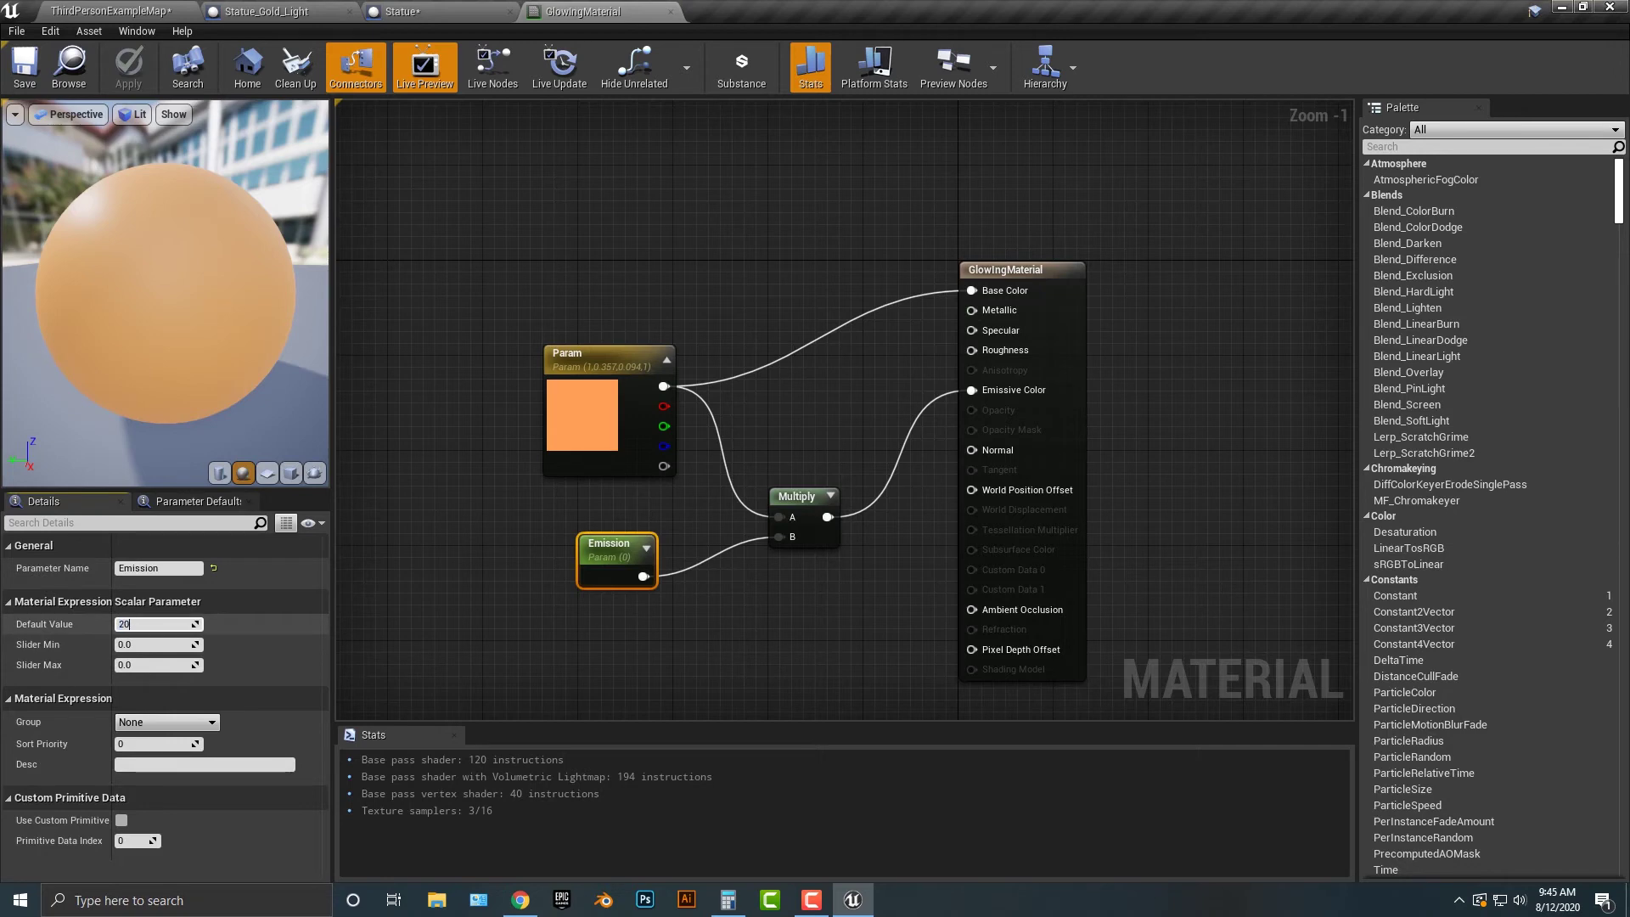
{"action": "type", "text": "20"}
{"action": "key", "text": "Return"}
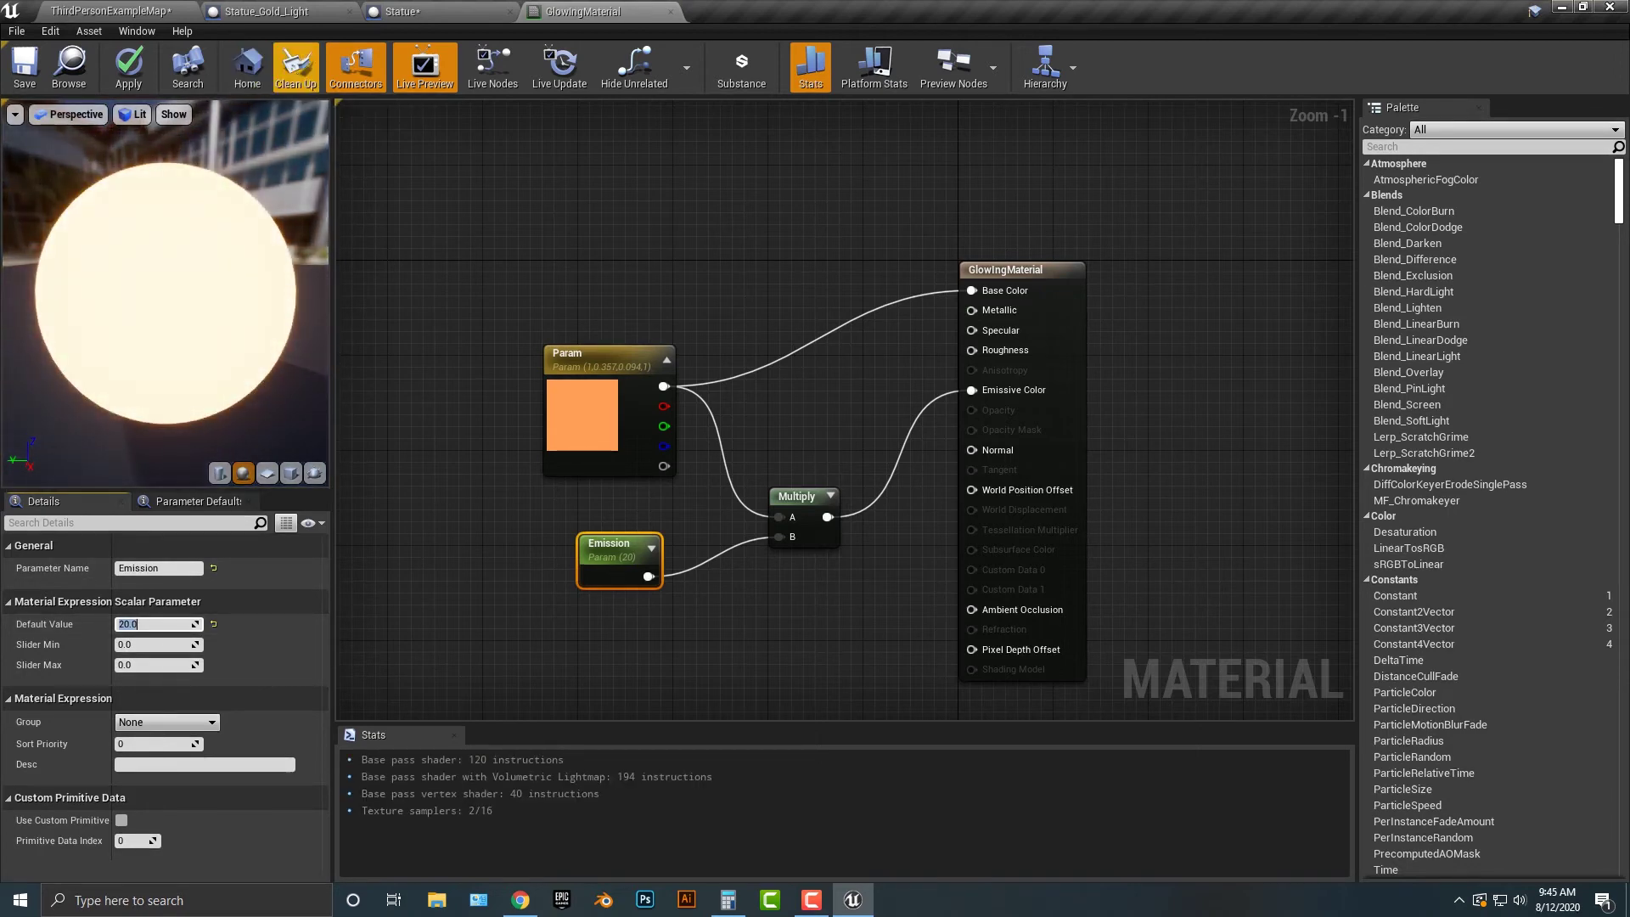
View the material on the mesh in the Statue blueprint, and raise the placed statue in the level to Z 180
{"action": "left_click", "coordinate": [395, 11]}
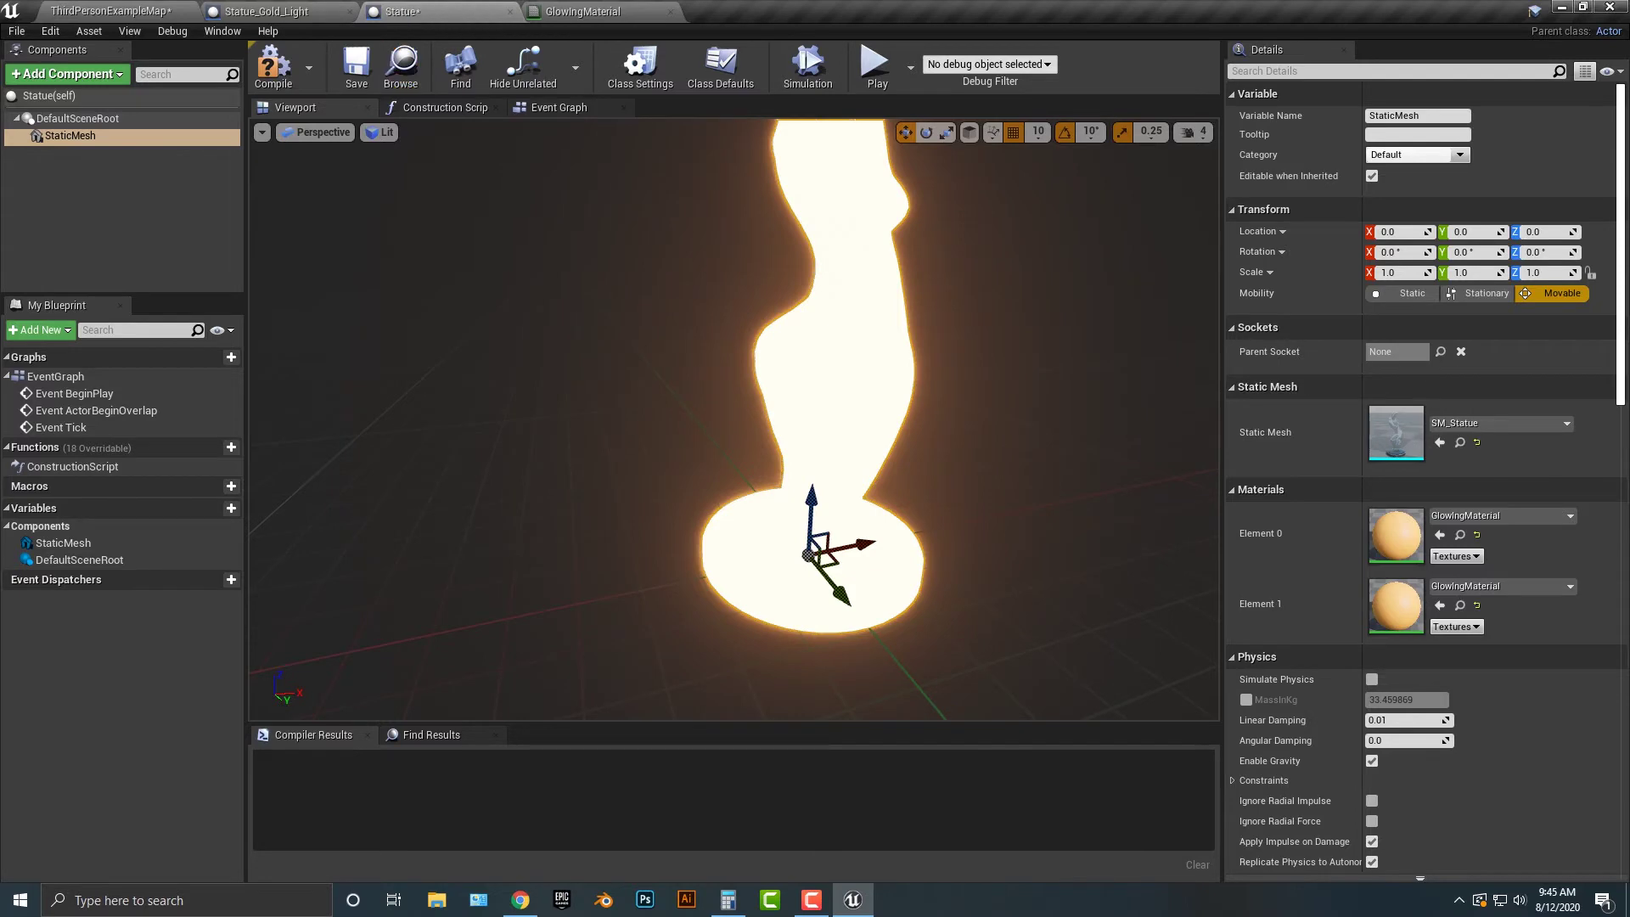
{"action": "left_click", "coordinate": [111, 11]}
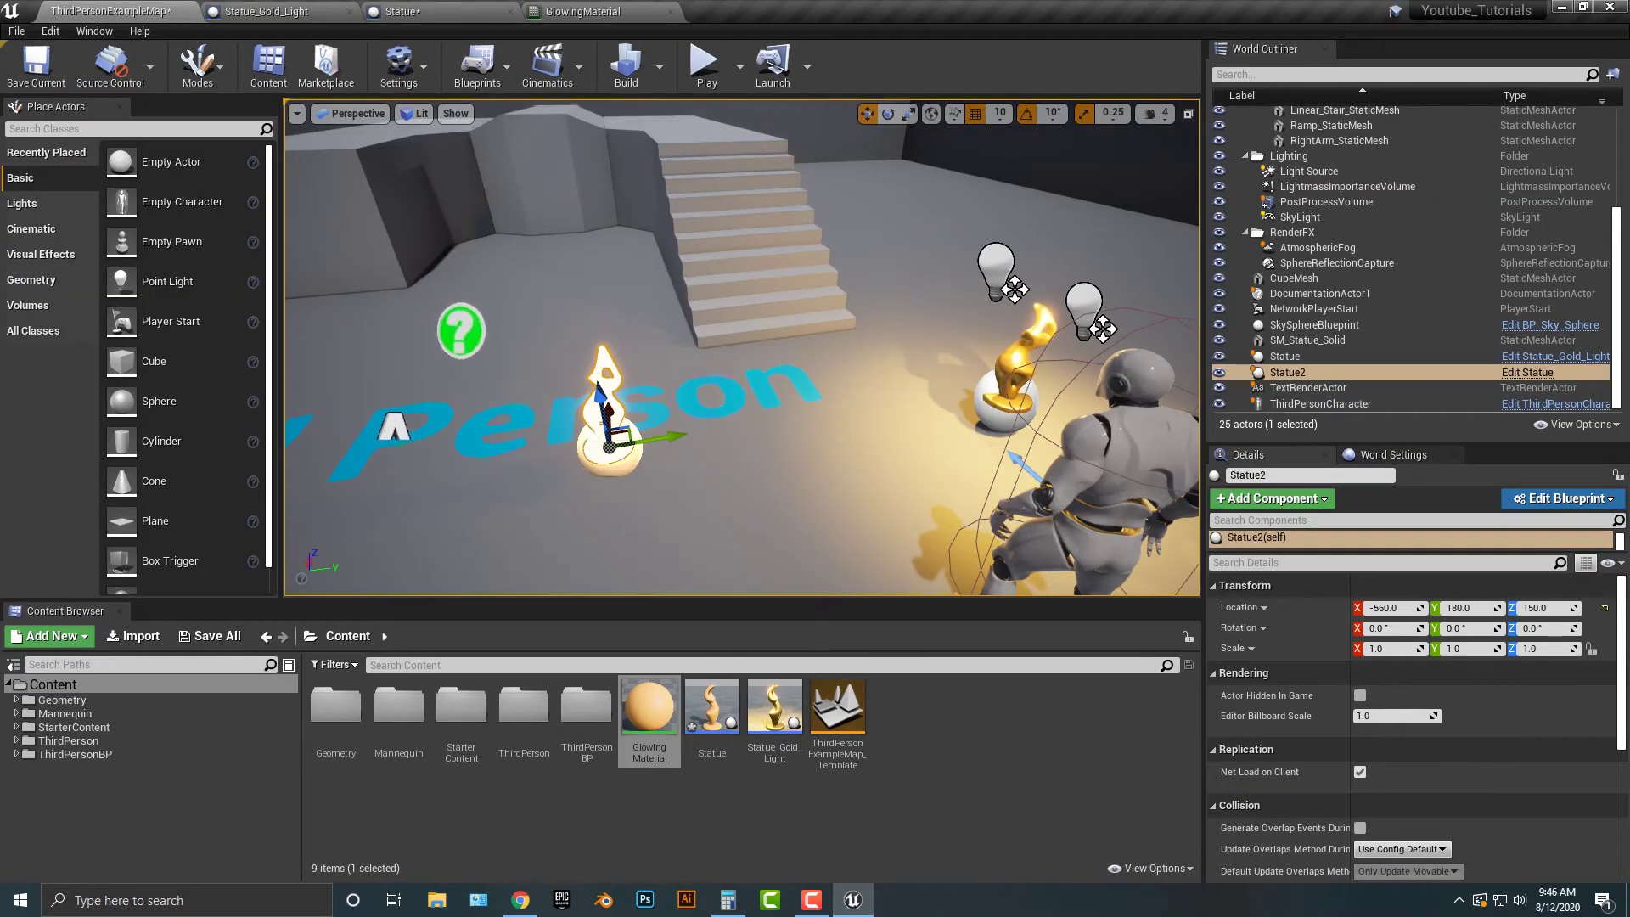
{"action": "left_click_drag", "start_coordinate": [600, 395], "coordinate": [622, 368]}
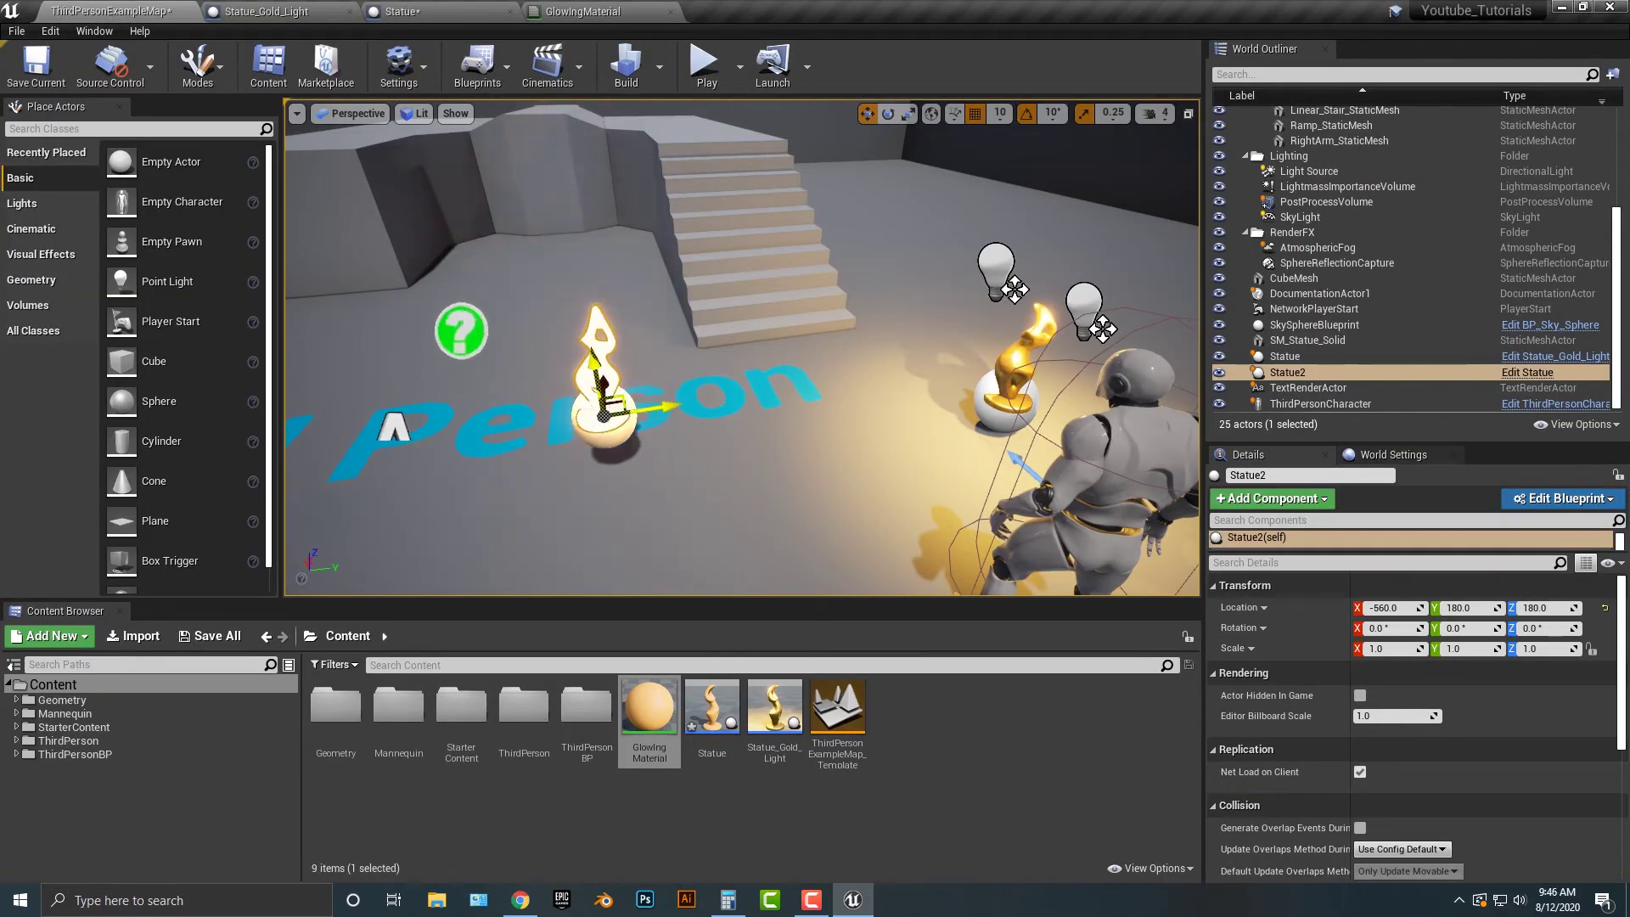
{"action": "right_click_drag", "start_coordinate": [623, 368], "coordinate": [667, 399]}
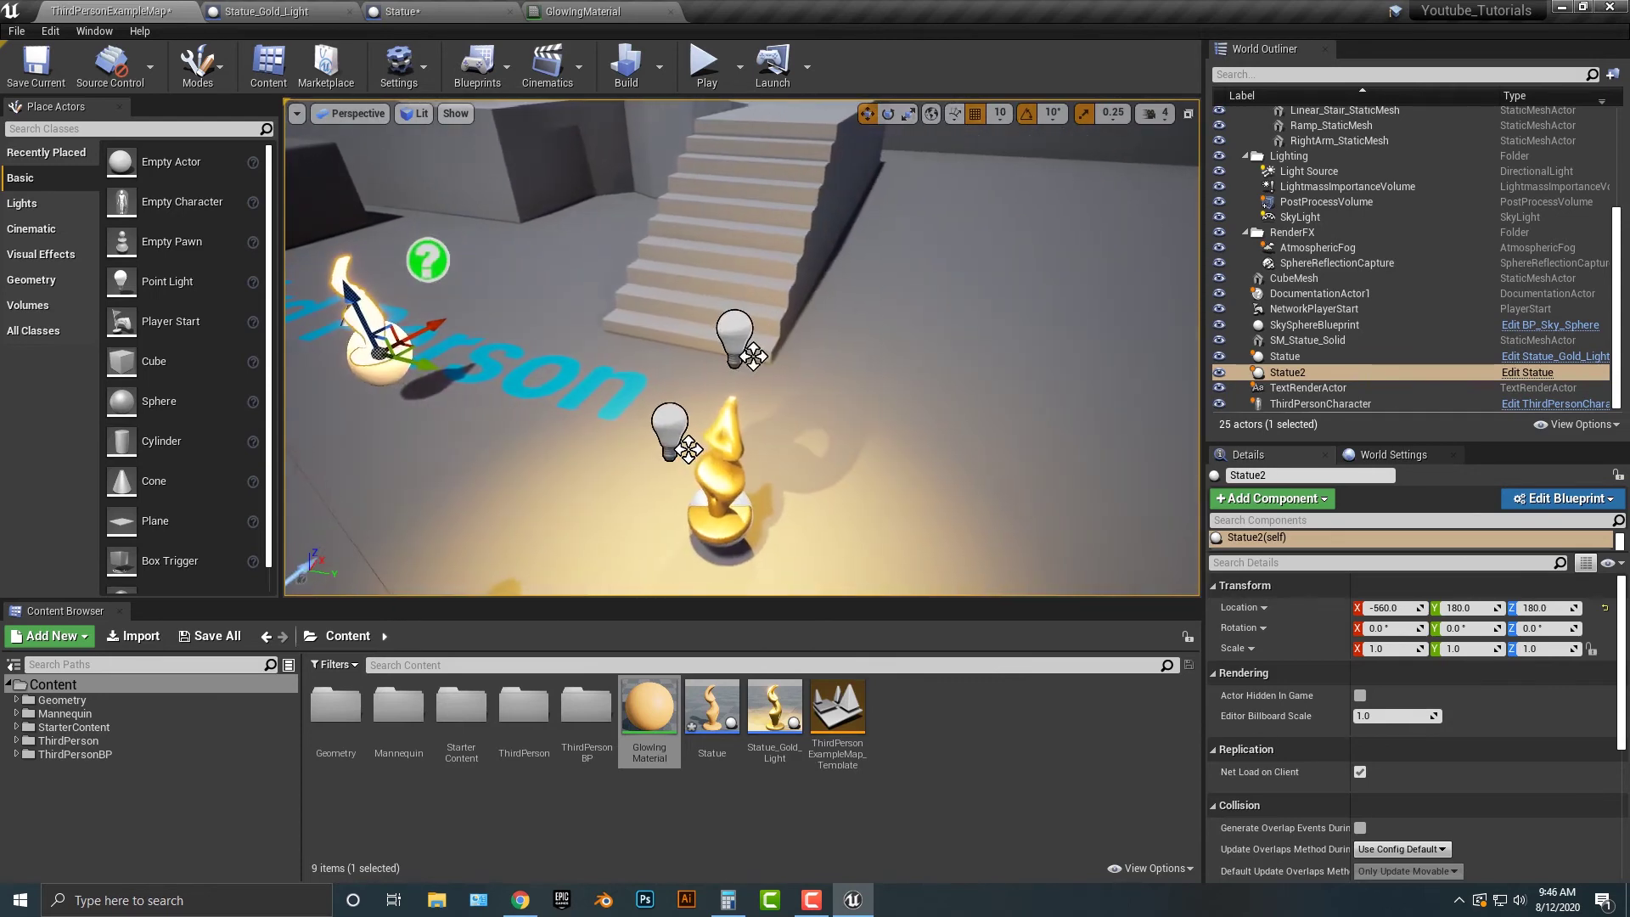
Change GlowingMaterial's Param colour to bright blue (hex sRGB 0066FFFF) and save the material
{"action": "left_click", "coordinate": [632, 693]}
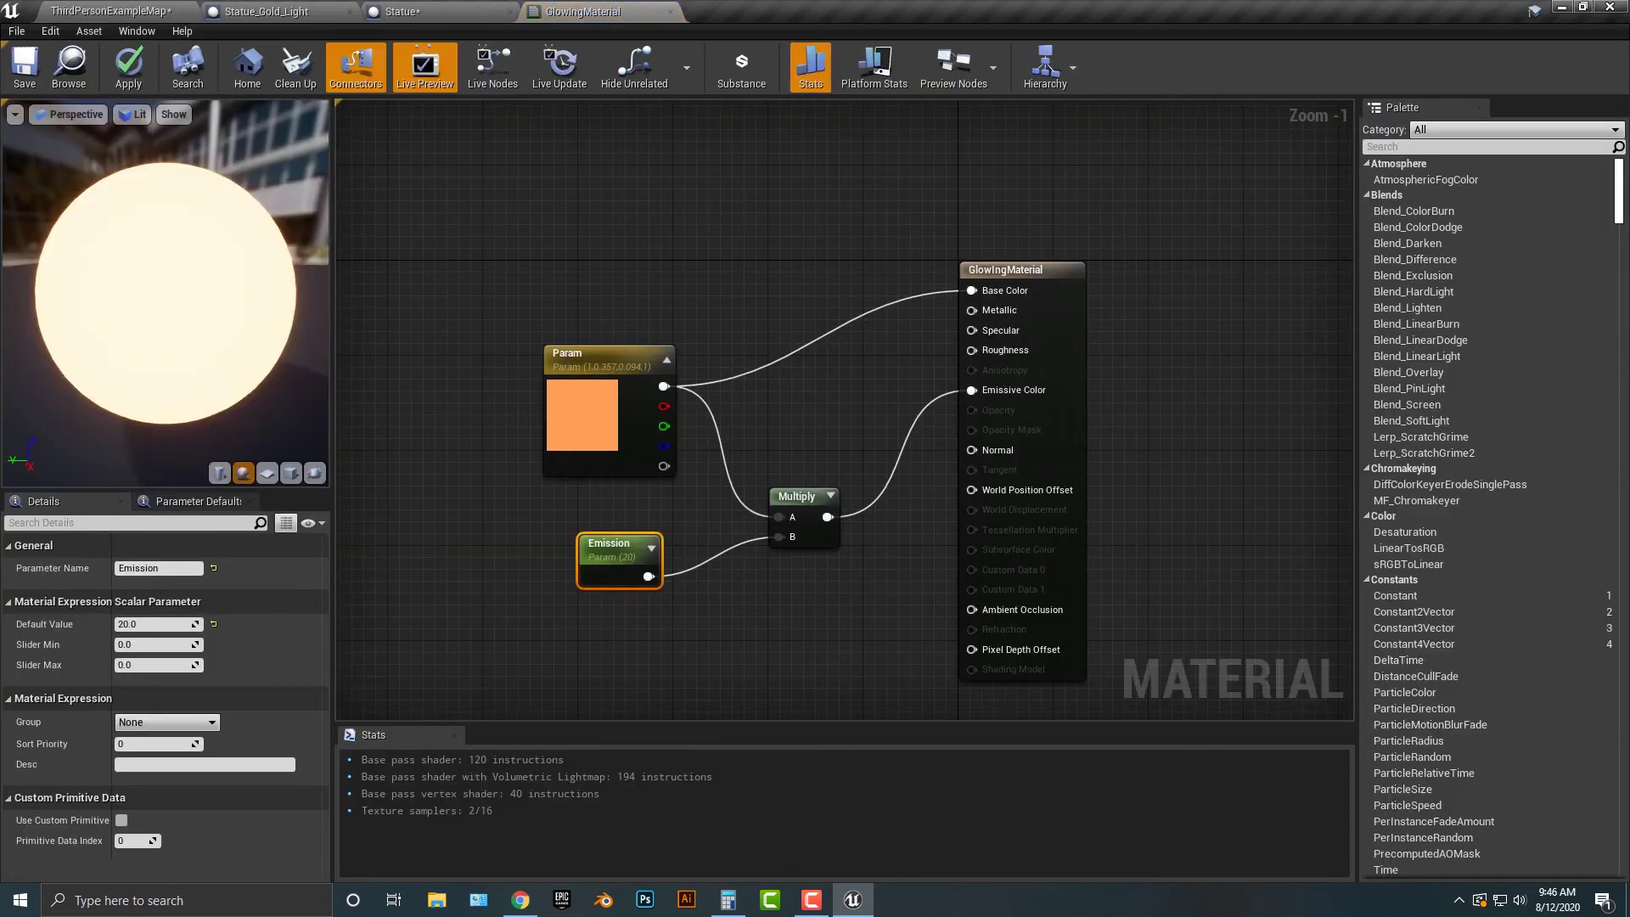
{"action": "double_click", "coordinate": [583, 415]}
{"action": "left_click", "coordinate": [655, 505]}
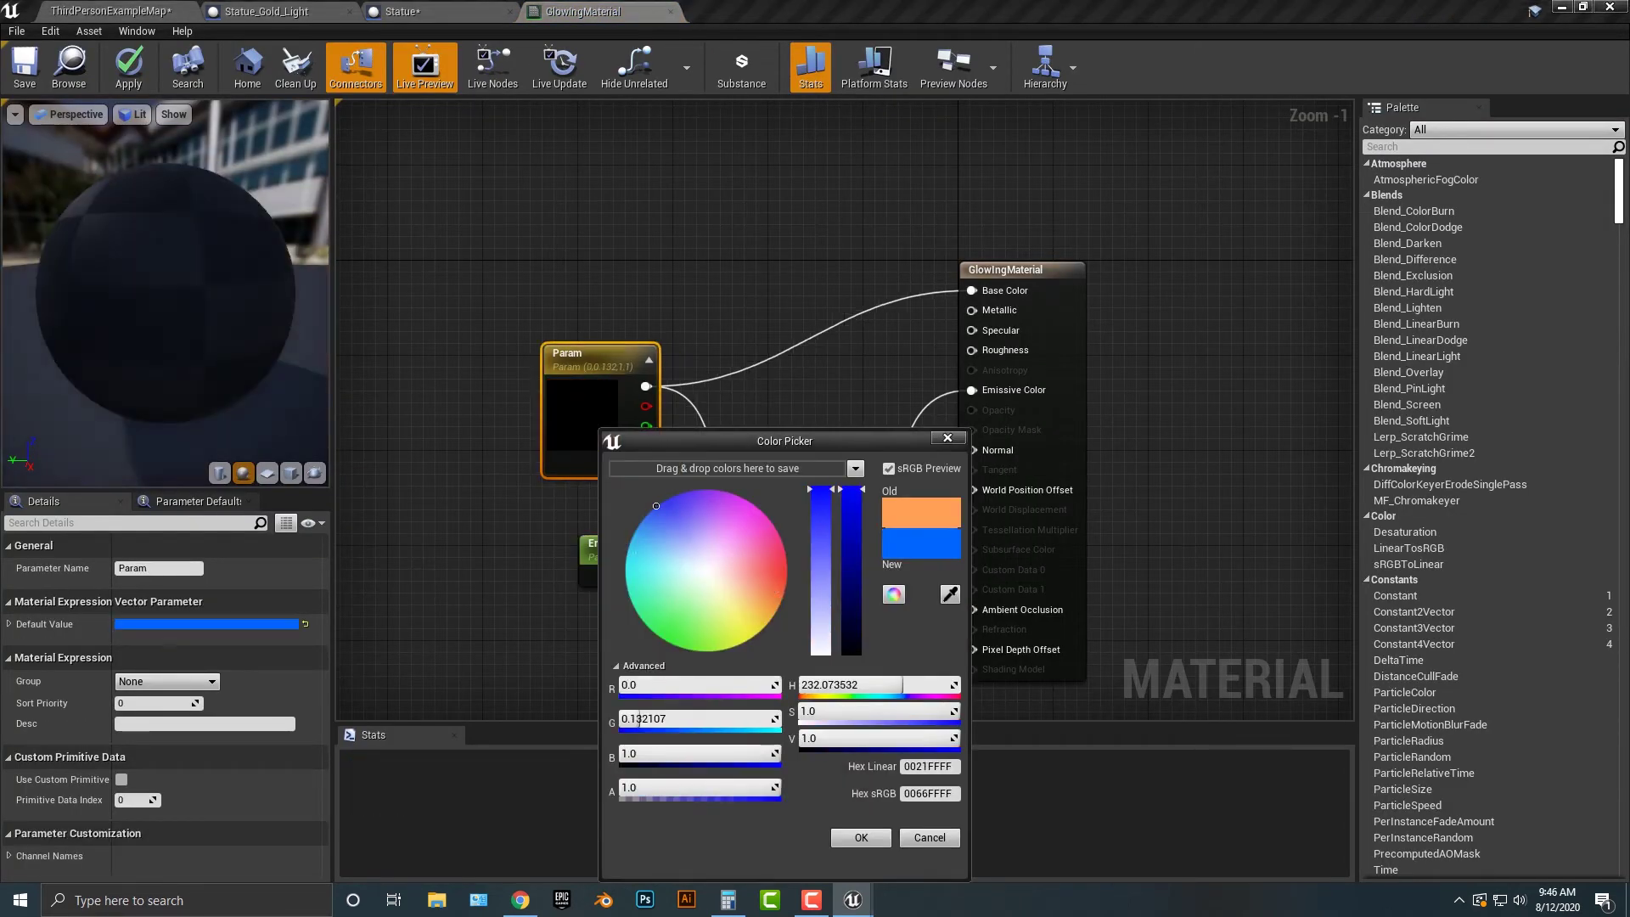
{"action": "left_click", "coordinate": [861, 837]}
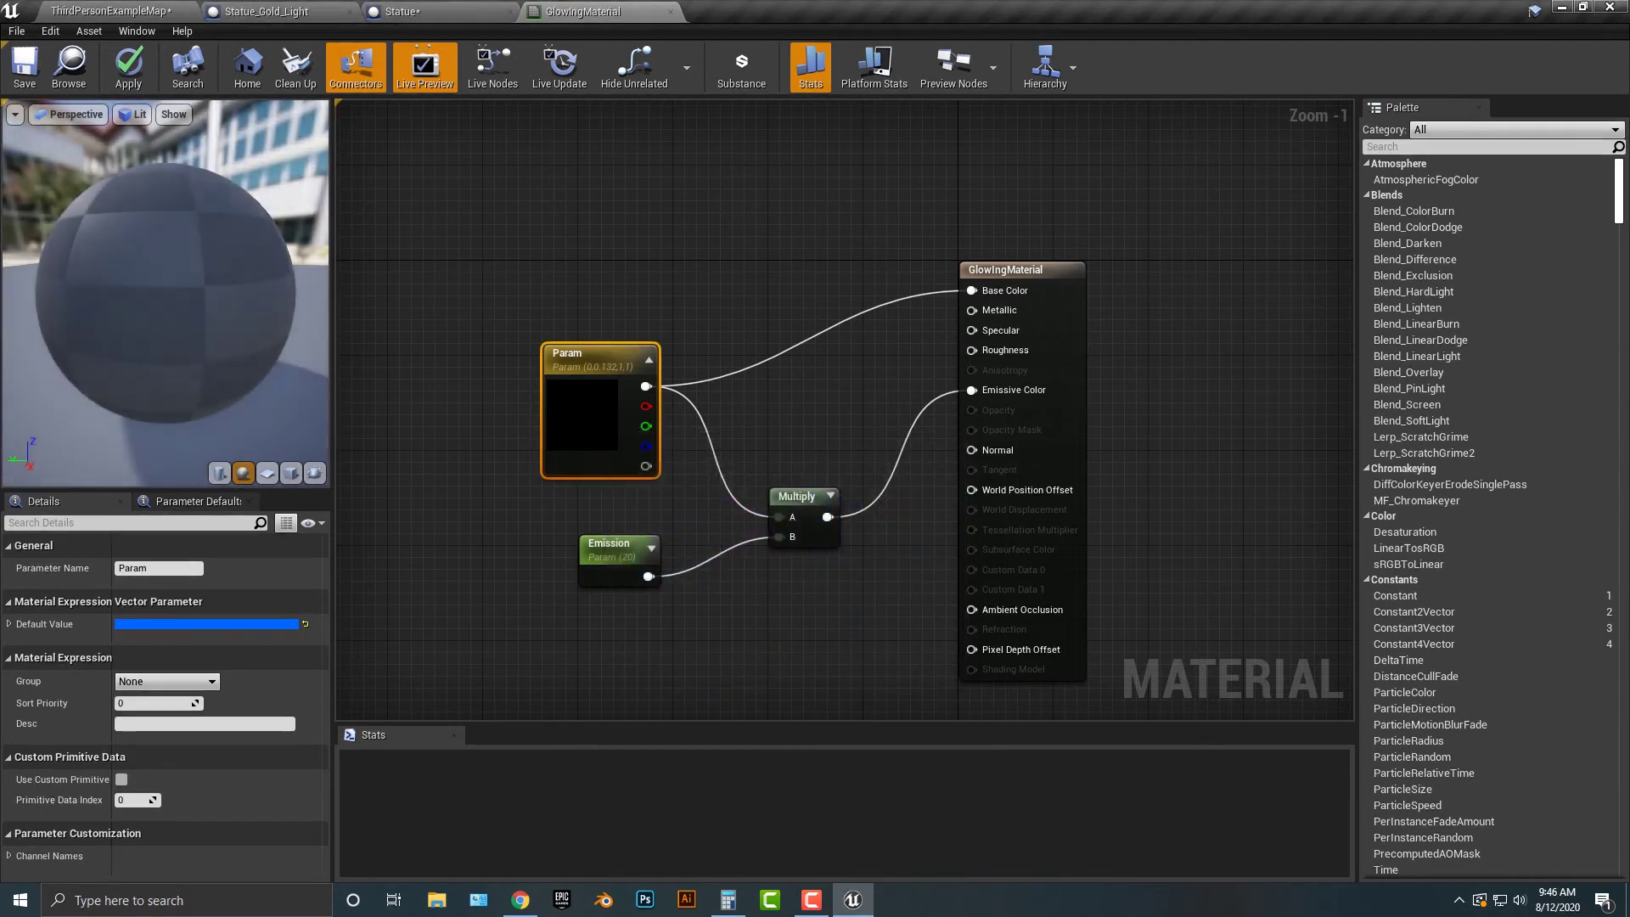
{"action": "double_click", "coordinate": [583, 415]}
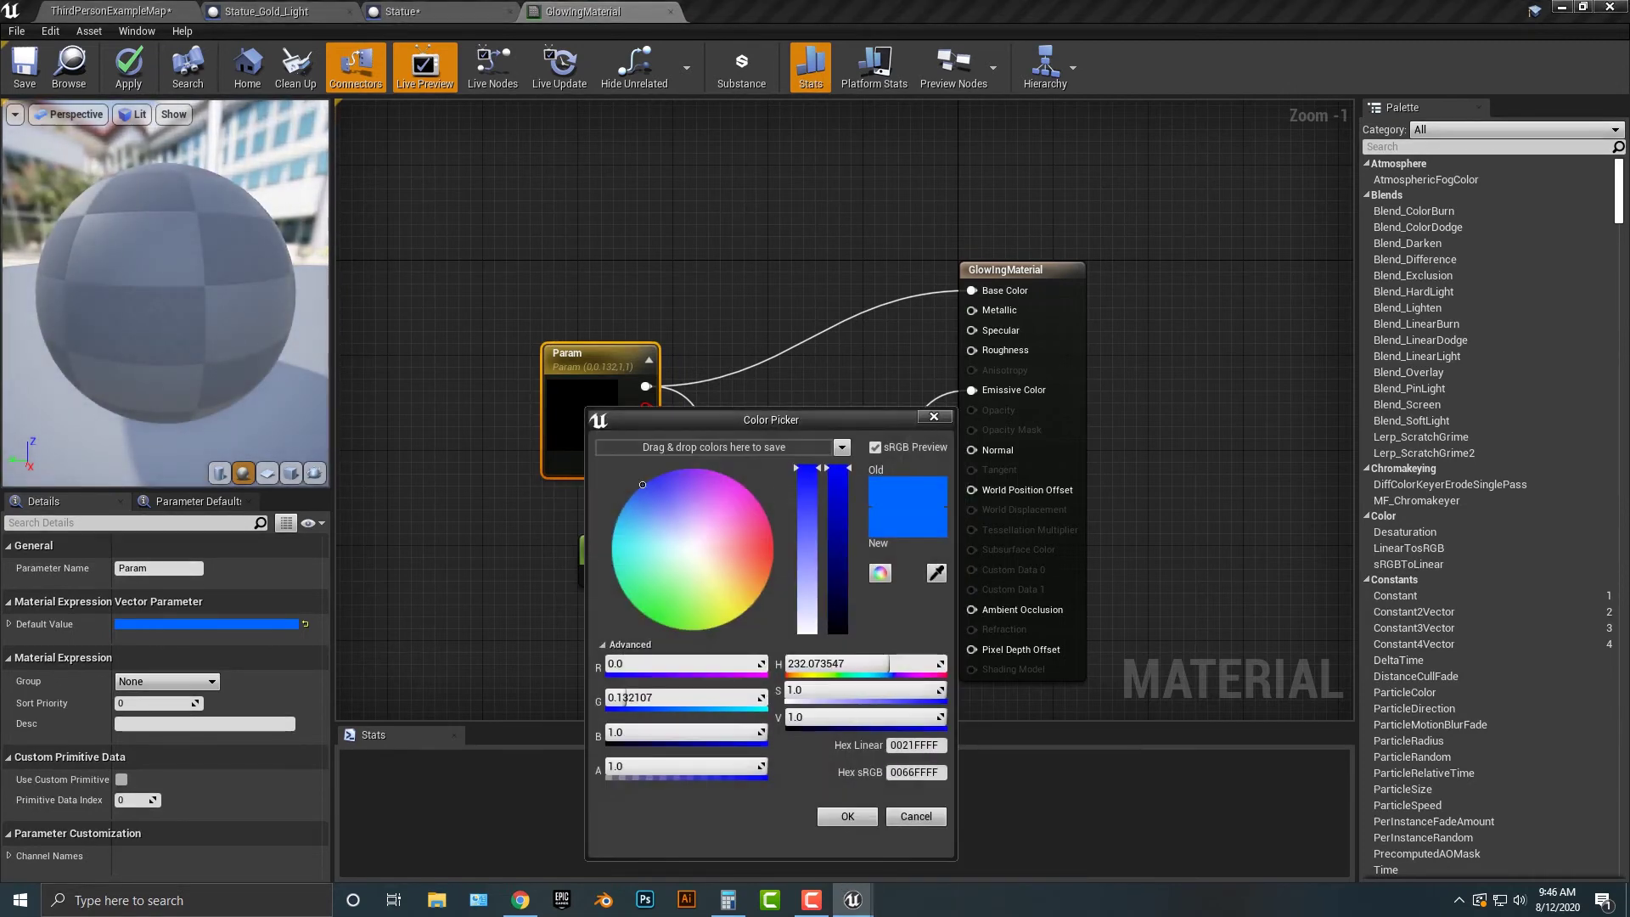
{"action": "left_click", "coordinate": [847, 817]}
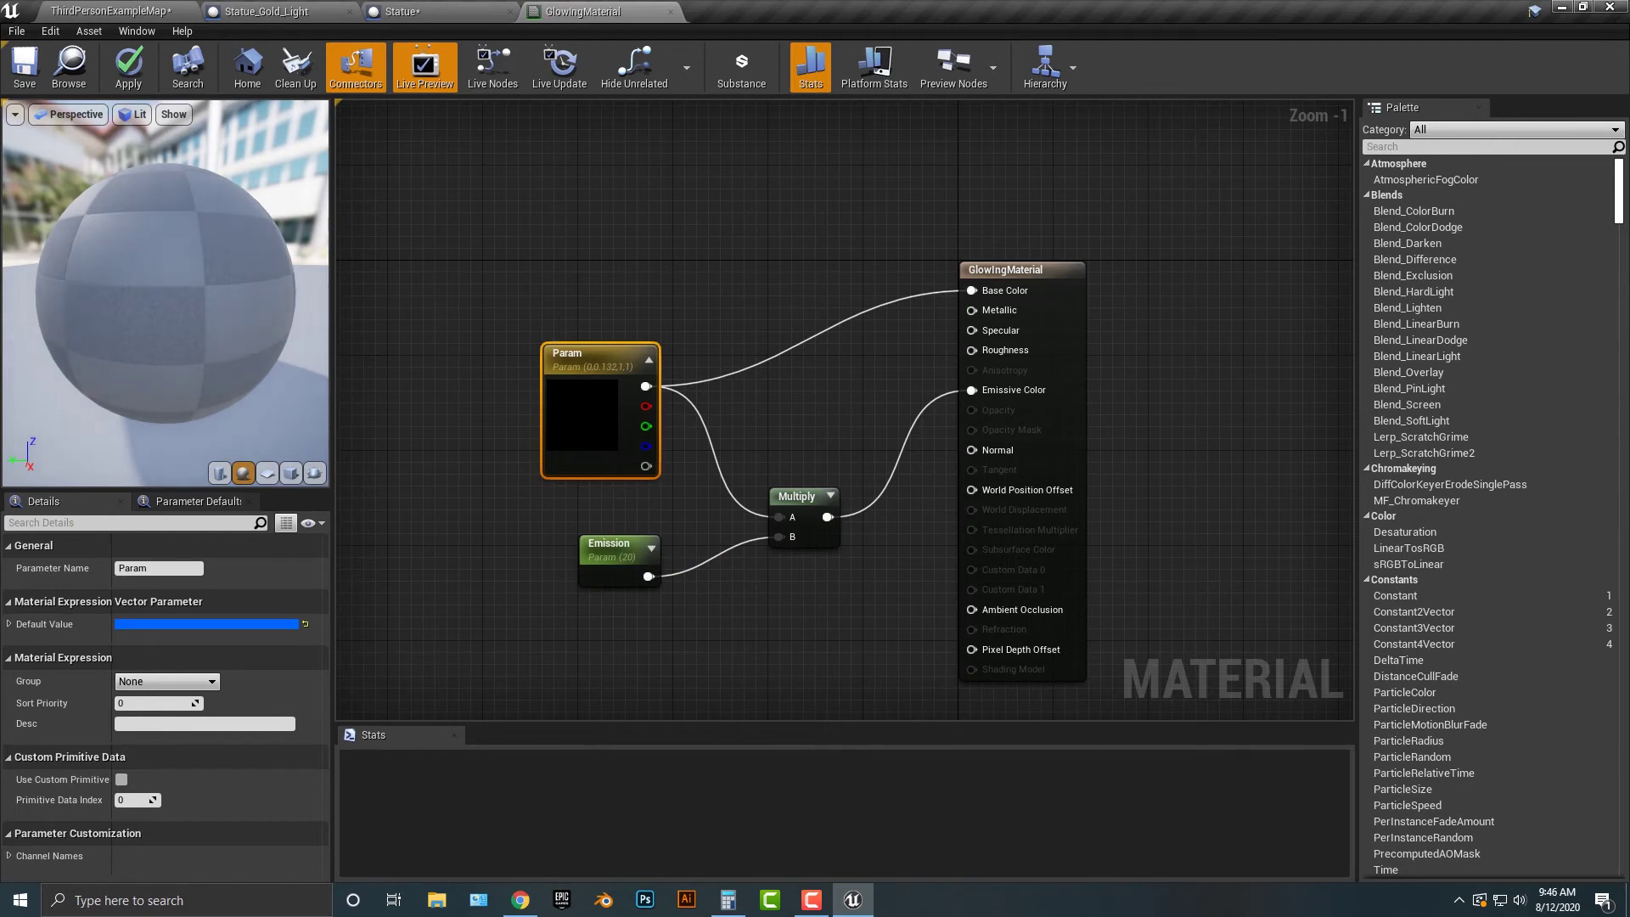
{"action": "left_click", "coordinate": [24, 68]}
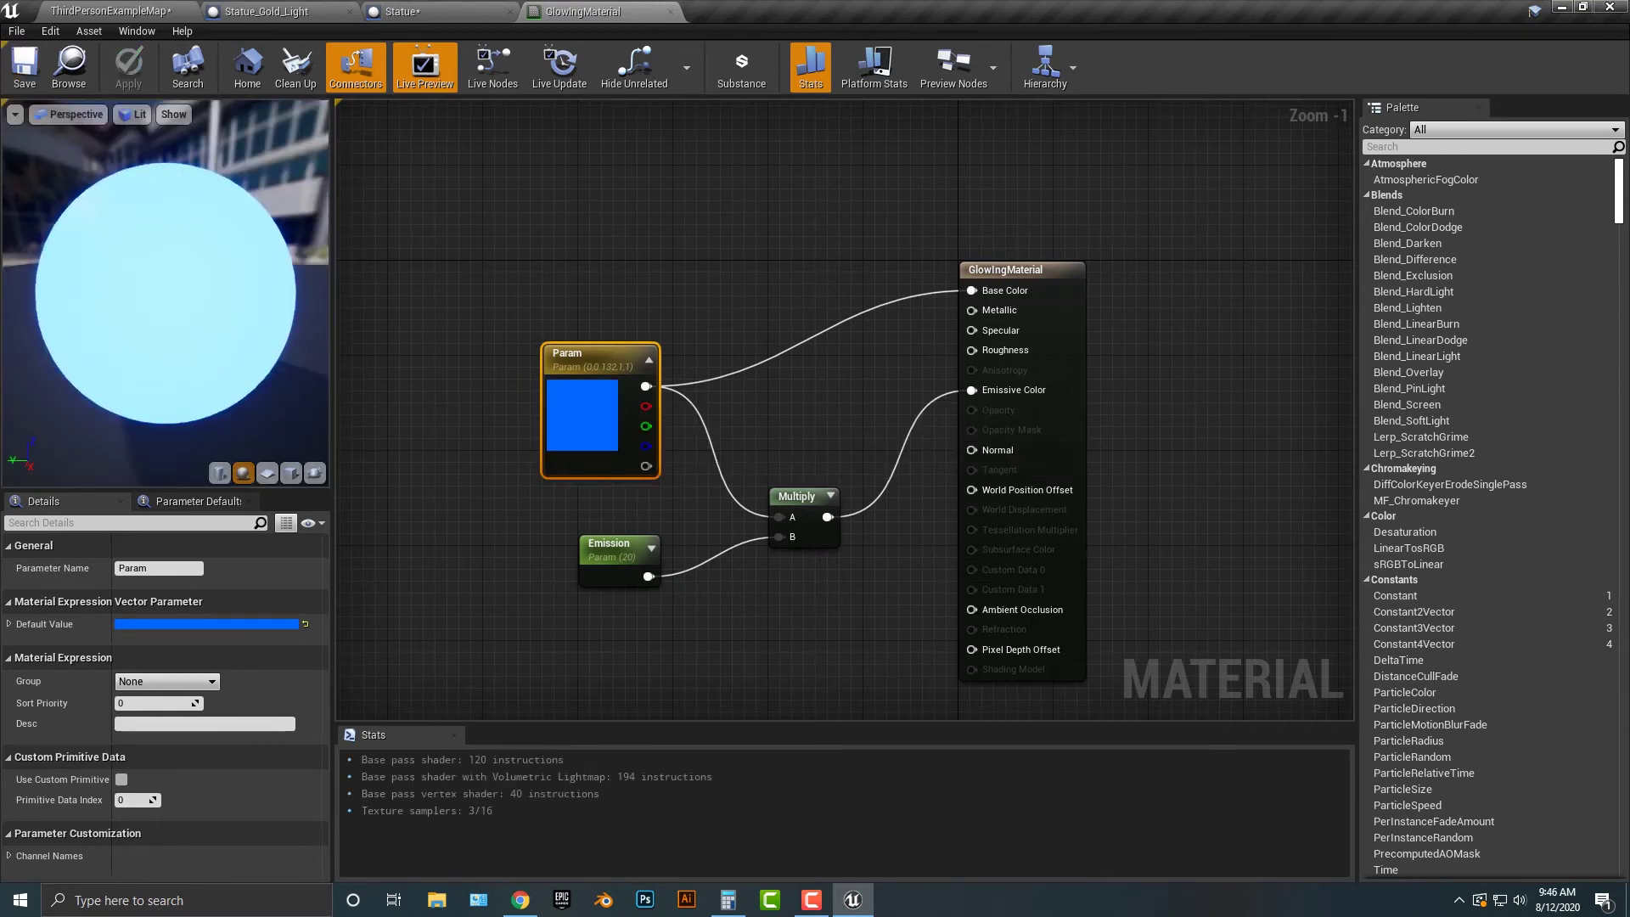
Check the blue glow in the Statue blueprint, and move the level's glowing statue back beside the wall to about X -130, Y 20
{"action": "left_click", "coordinate": [404, 11]}
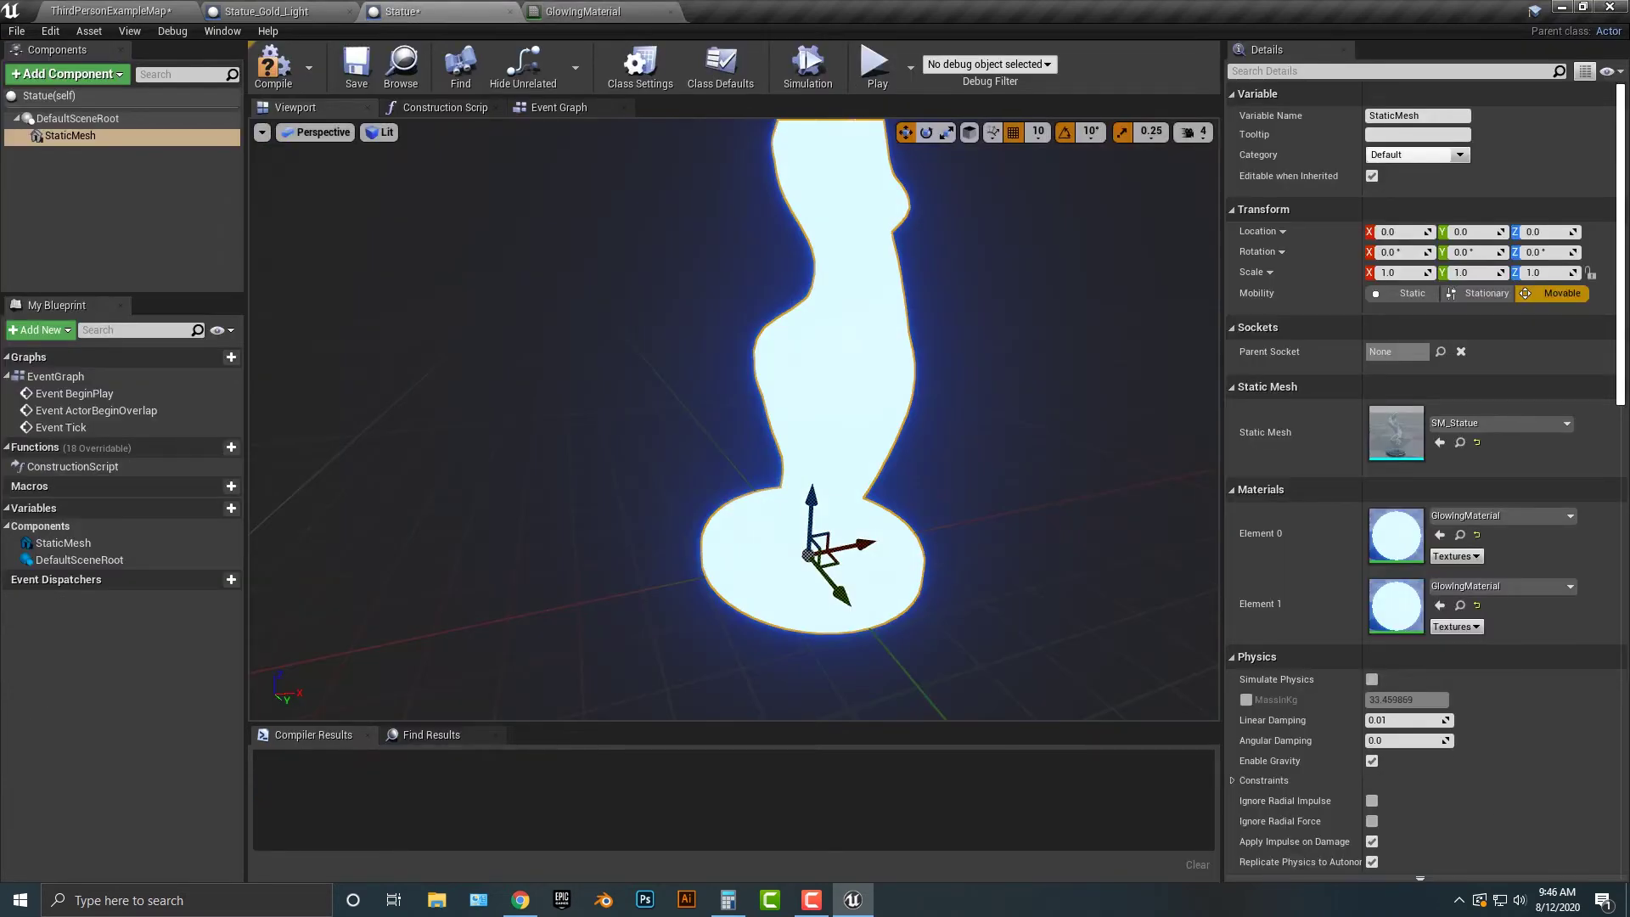
{"action": "left_click", "coordinate": [110, 12]}
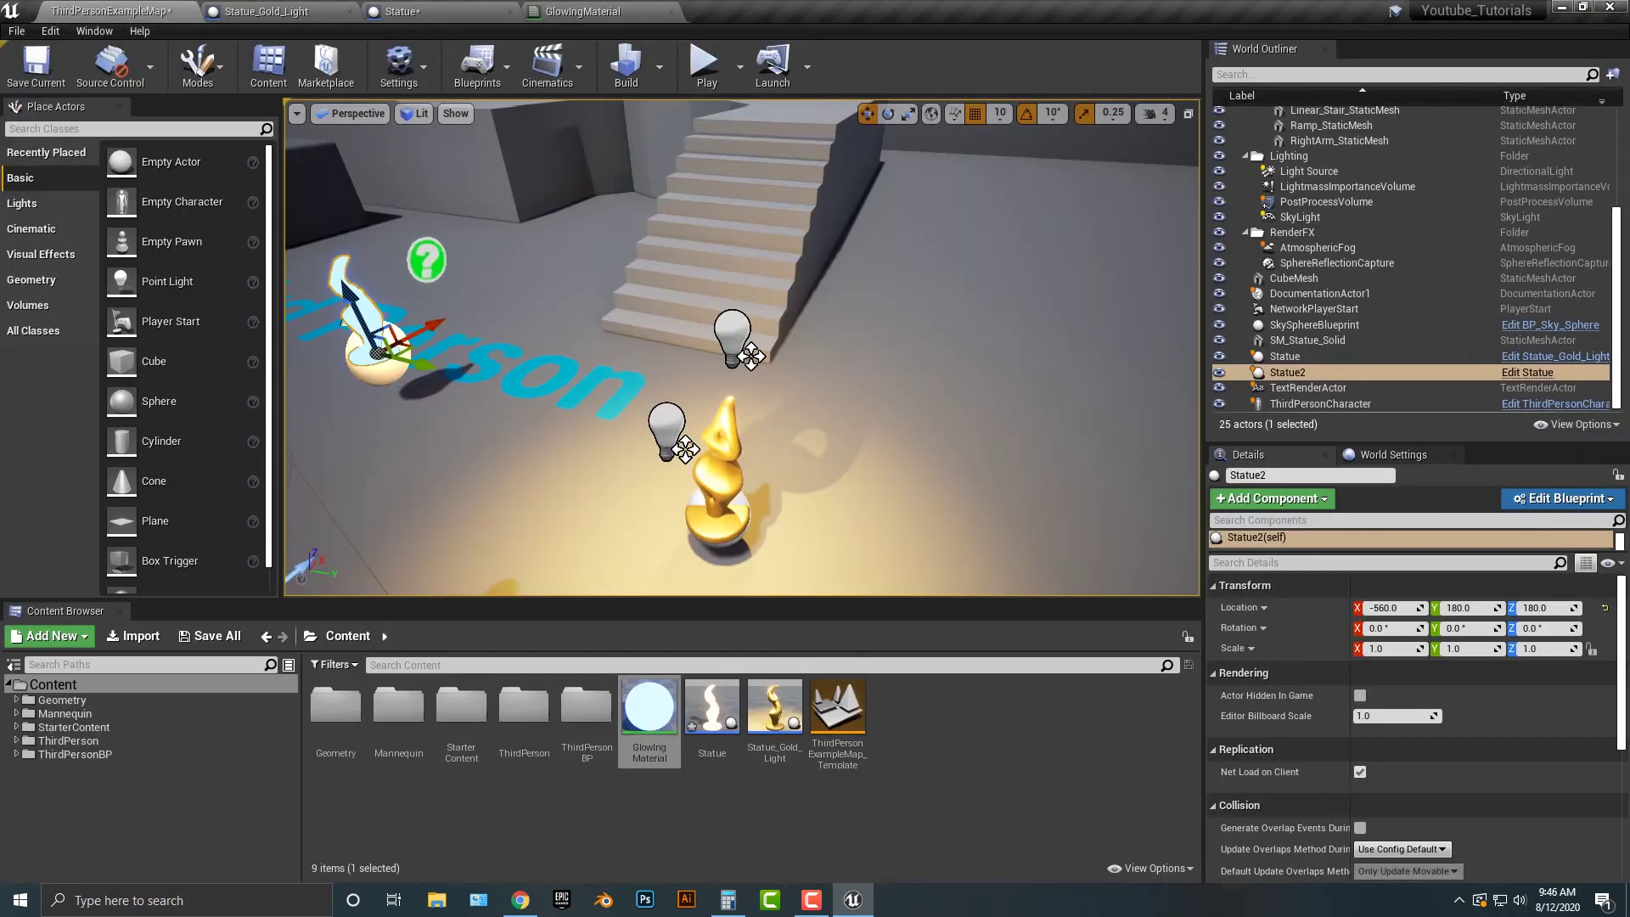
{"action": "right_click_drag", "start_coordinate": [475, 340], "coordinate": [483, 334]}
{"action": "left_click_drag", "start_coordinate": [427, 328], "coordinate": [586, 223]}
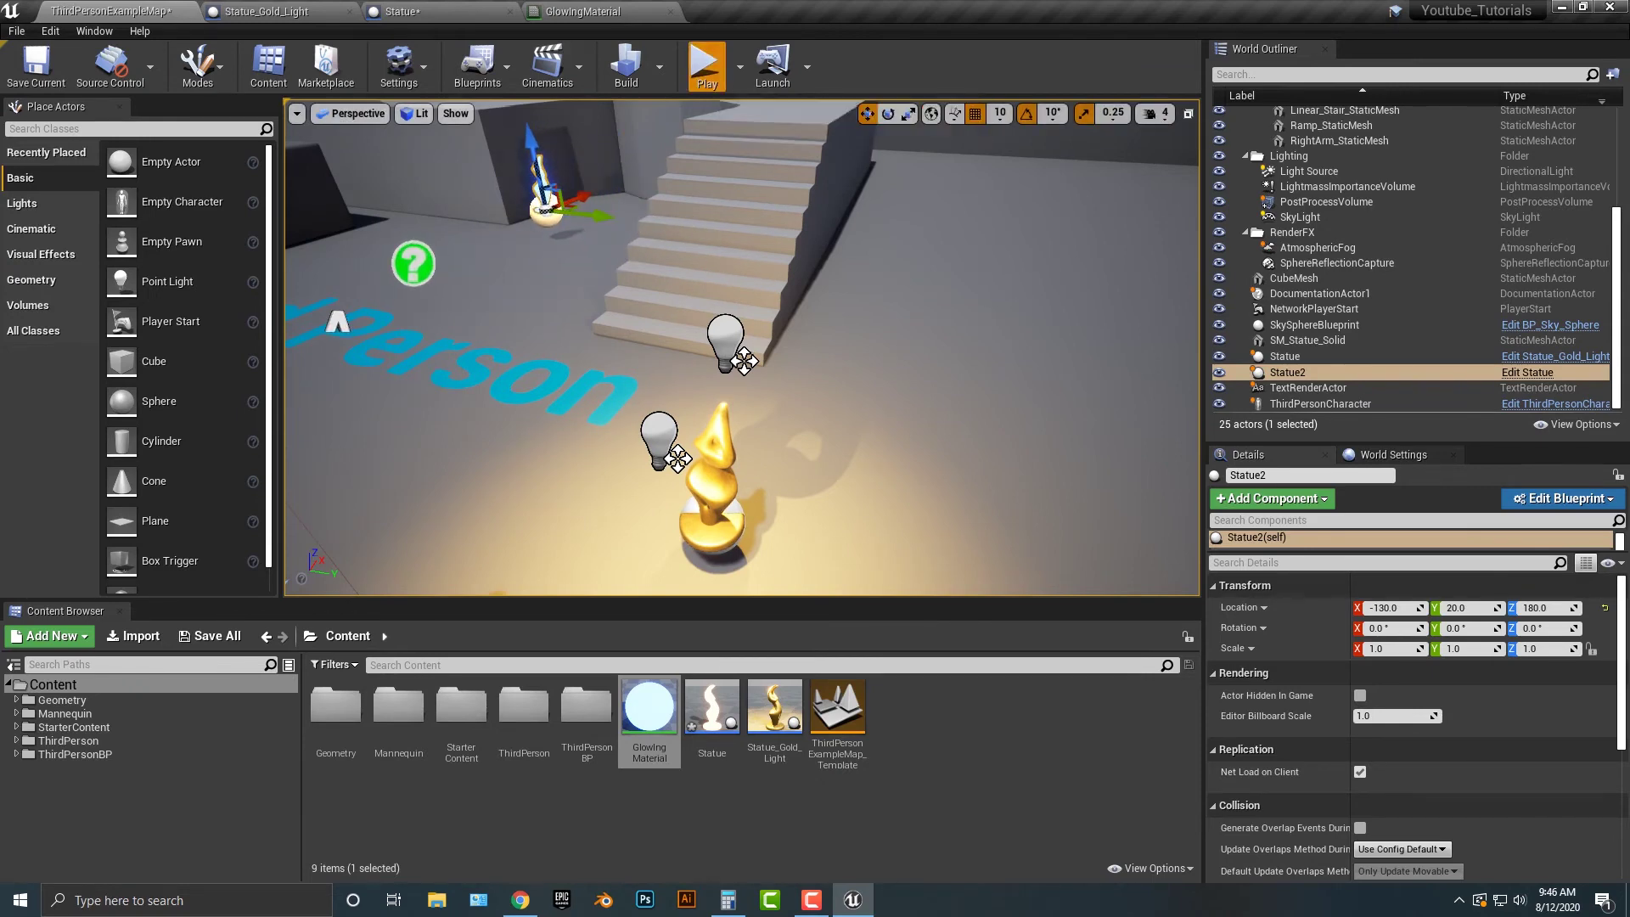
Play the level, walk the character around the blue glowing statue to inspect its glow, and end the play session
{"action": "left_click", "coordinate": [707, 67]}
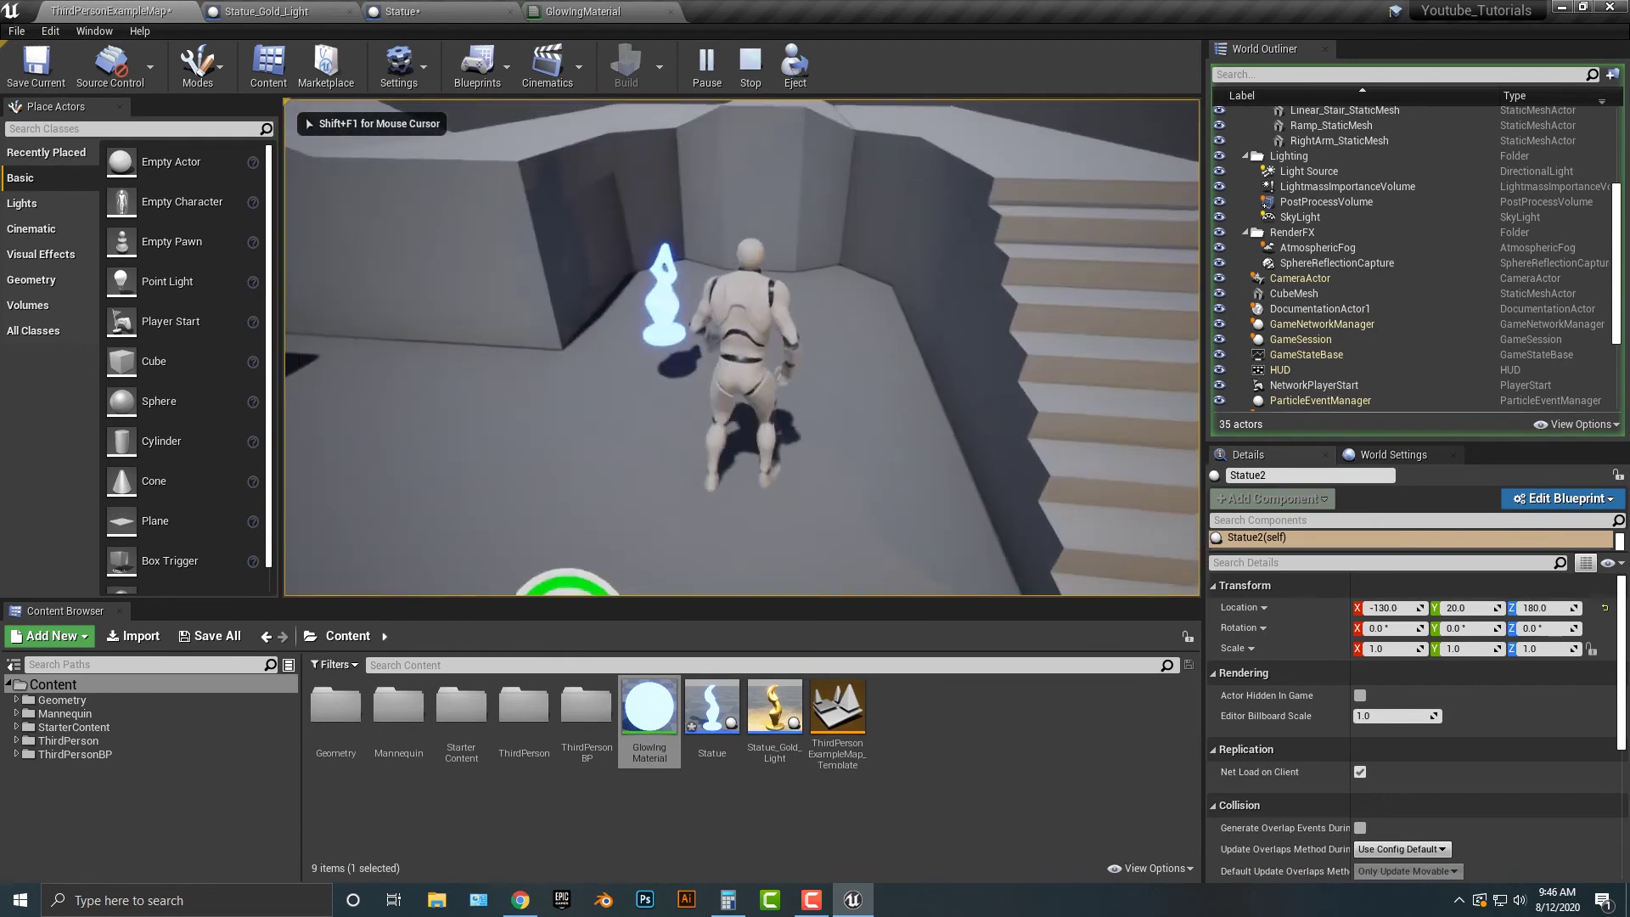
{"action": "key", "text": "w"}
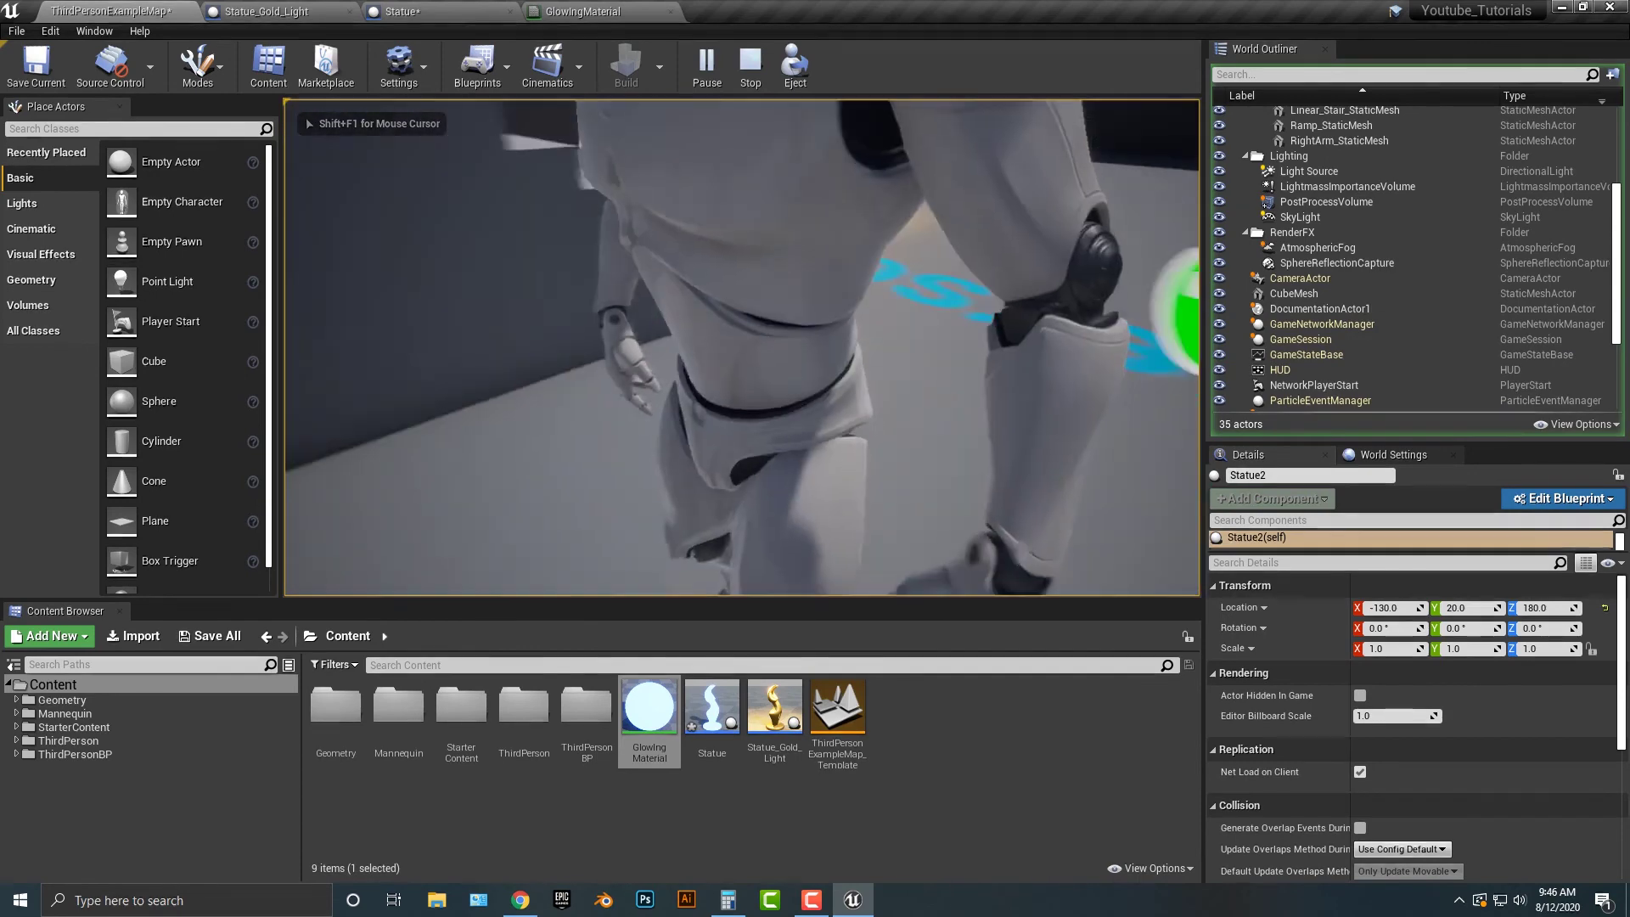
{"action": "key", "text": "s"}
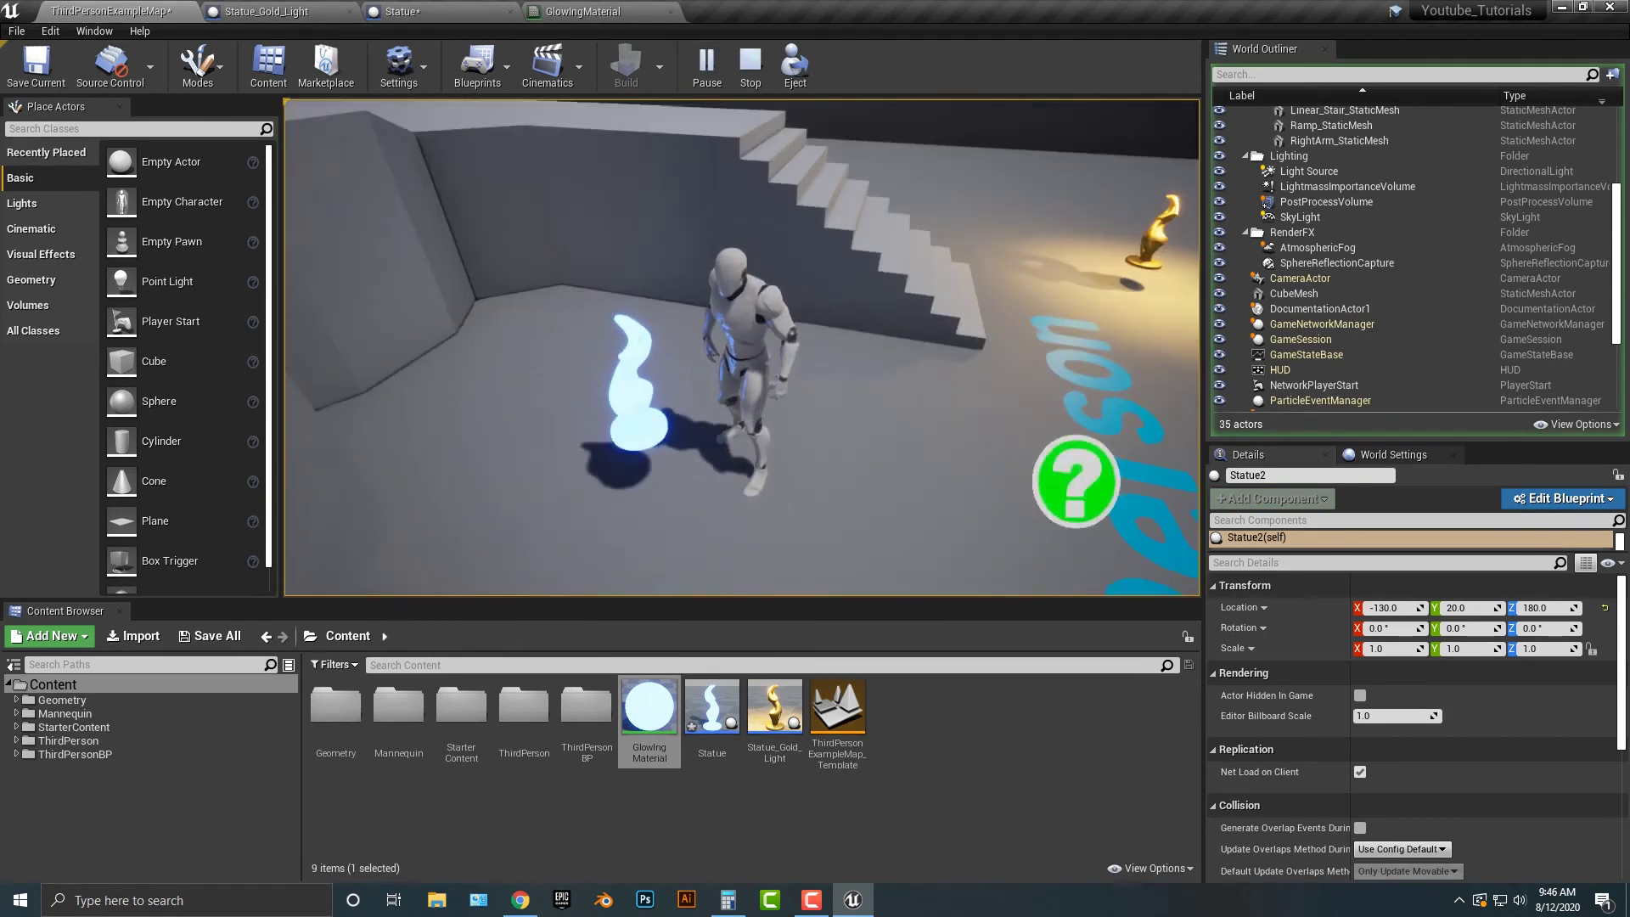
{"action": "key", "text": "w"}
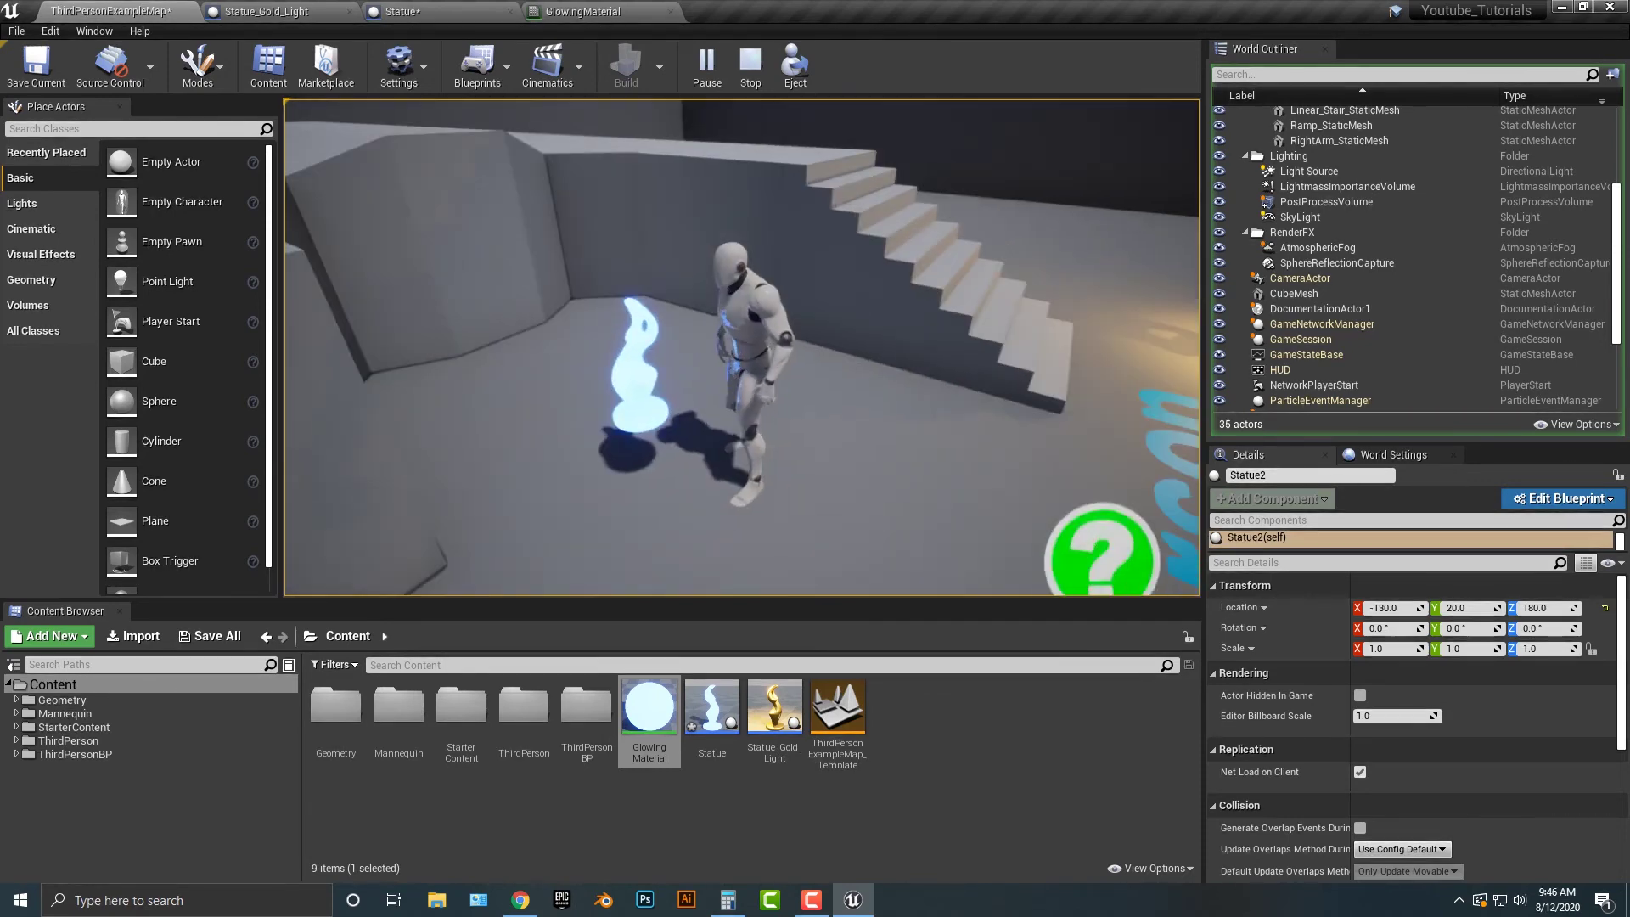
{"action": "key", "text": "Escape"}
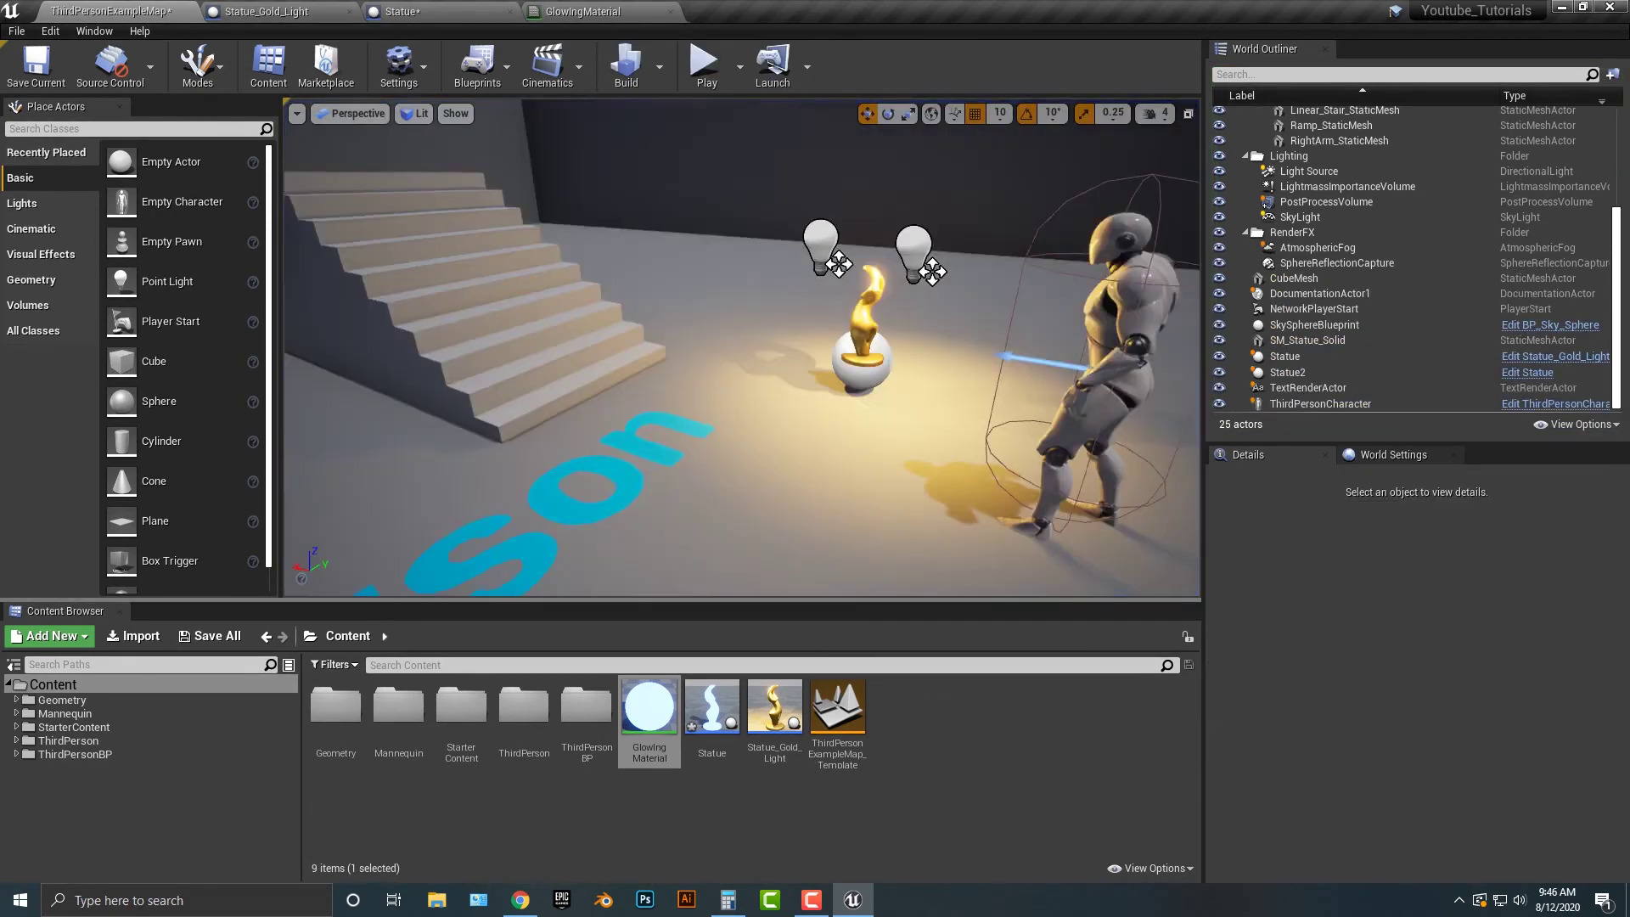
Set the Emission parameter's default value to 100 in GlowingMaterial and save the material
{"action": "right_click_drag", "start_coordinate": [743, 348], "coordinate": [535, 348]}
{"action": "left_click", "coordinate": [672, 309]}
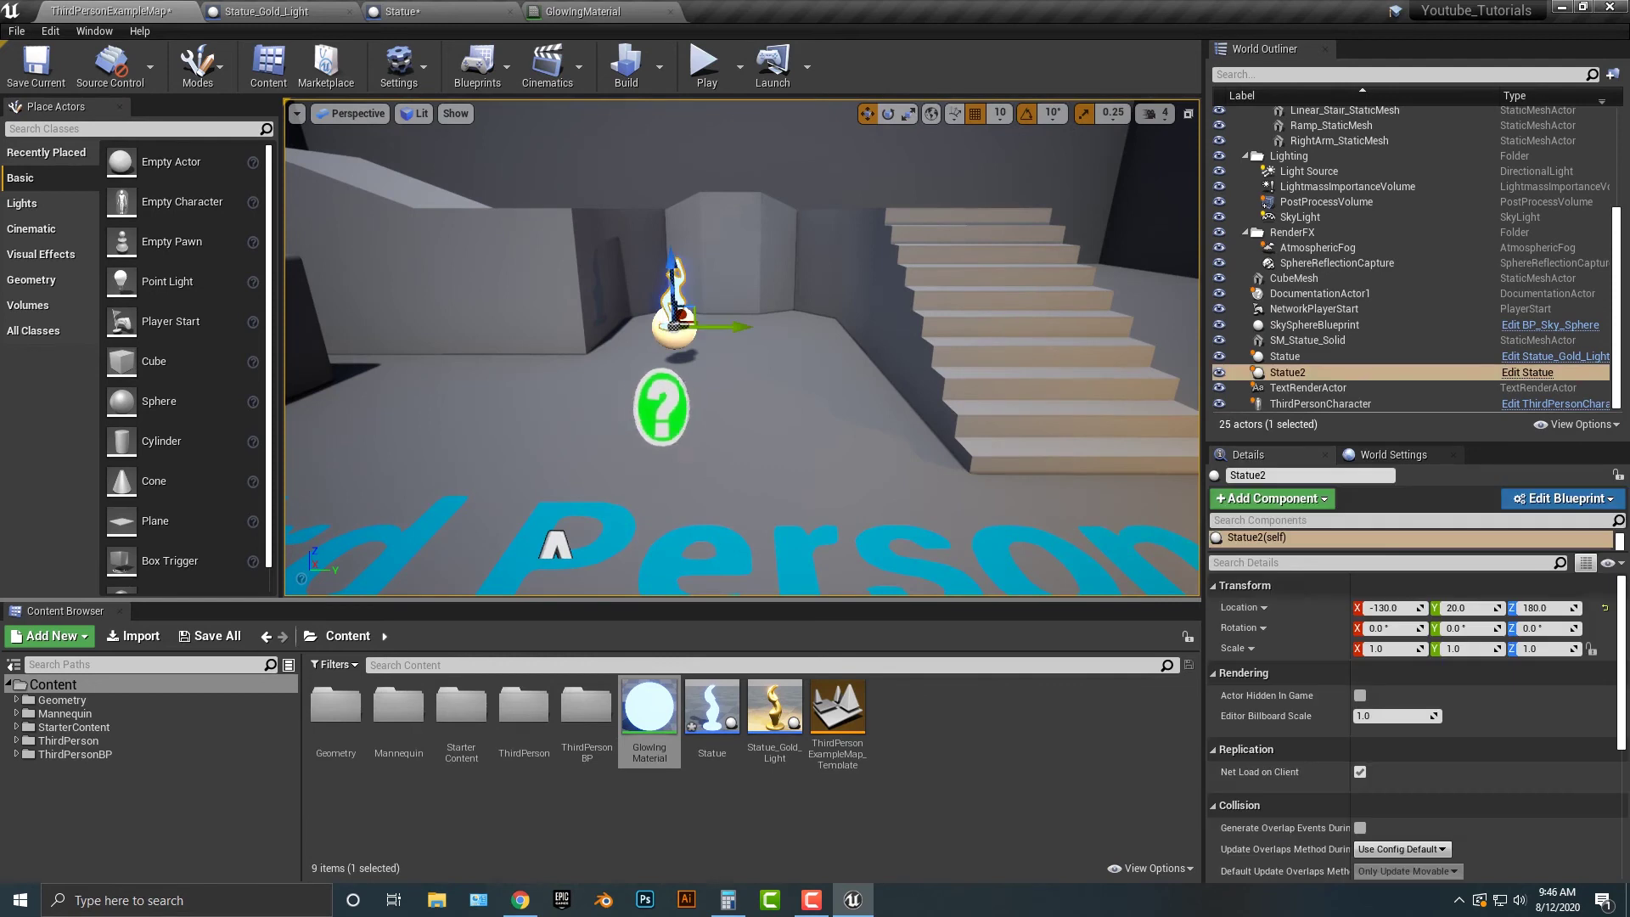
{"action": "scroll", "coordinate": [1406, 720], "scroll_direction": "down", "scroll_amount": 4}
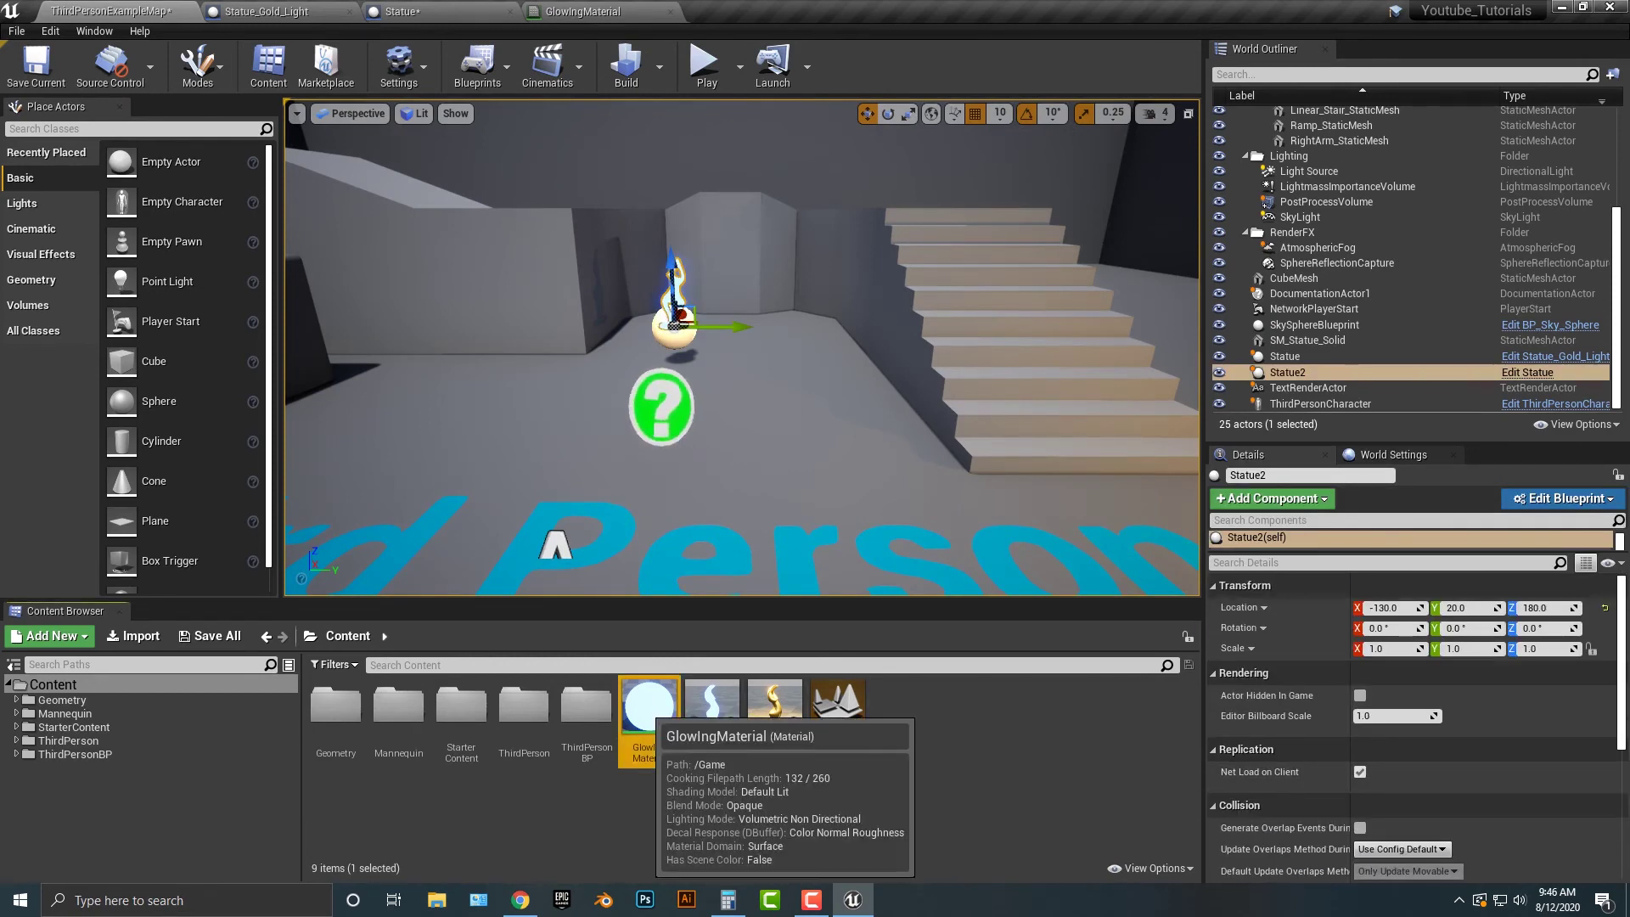
{"action": "left_click", "coordinate": [650, 713]}
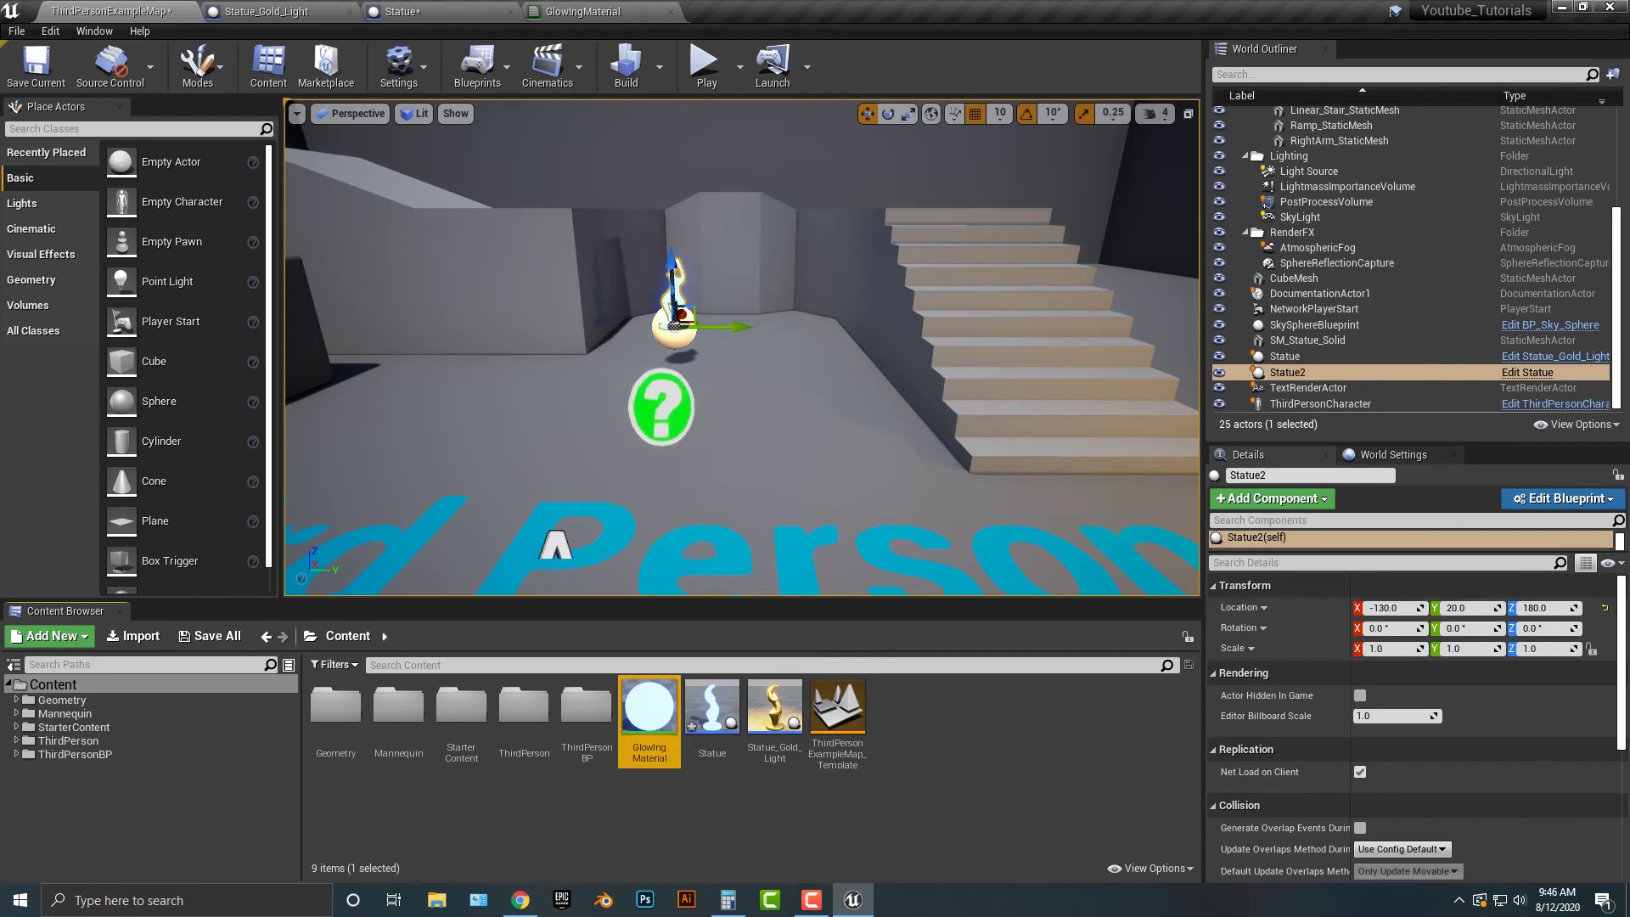
{"action": "double_click", "coordinate": [650, 709]}
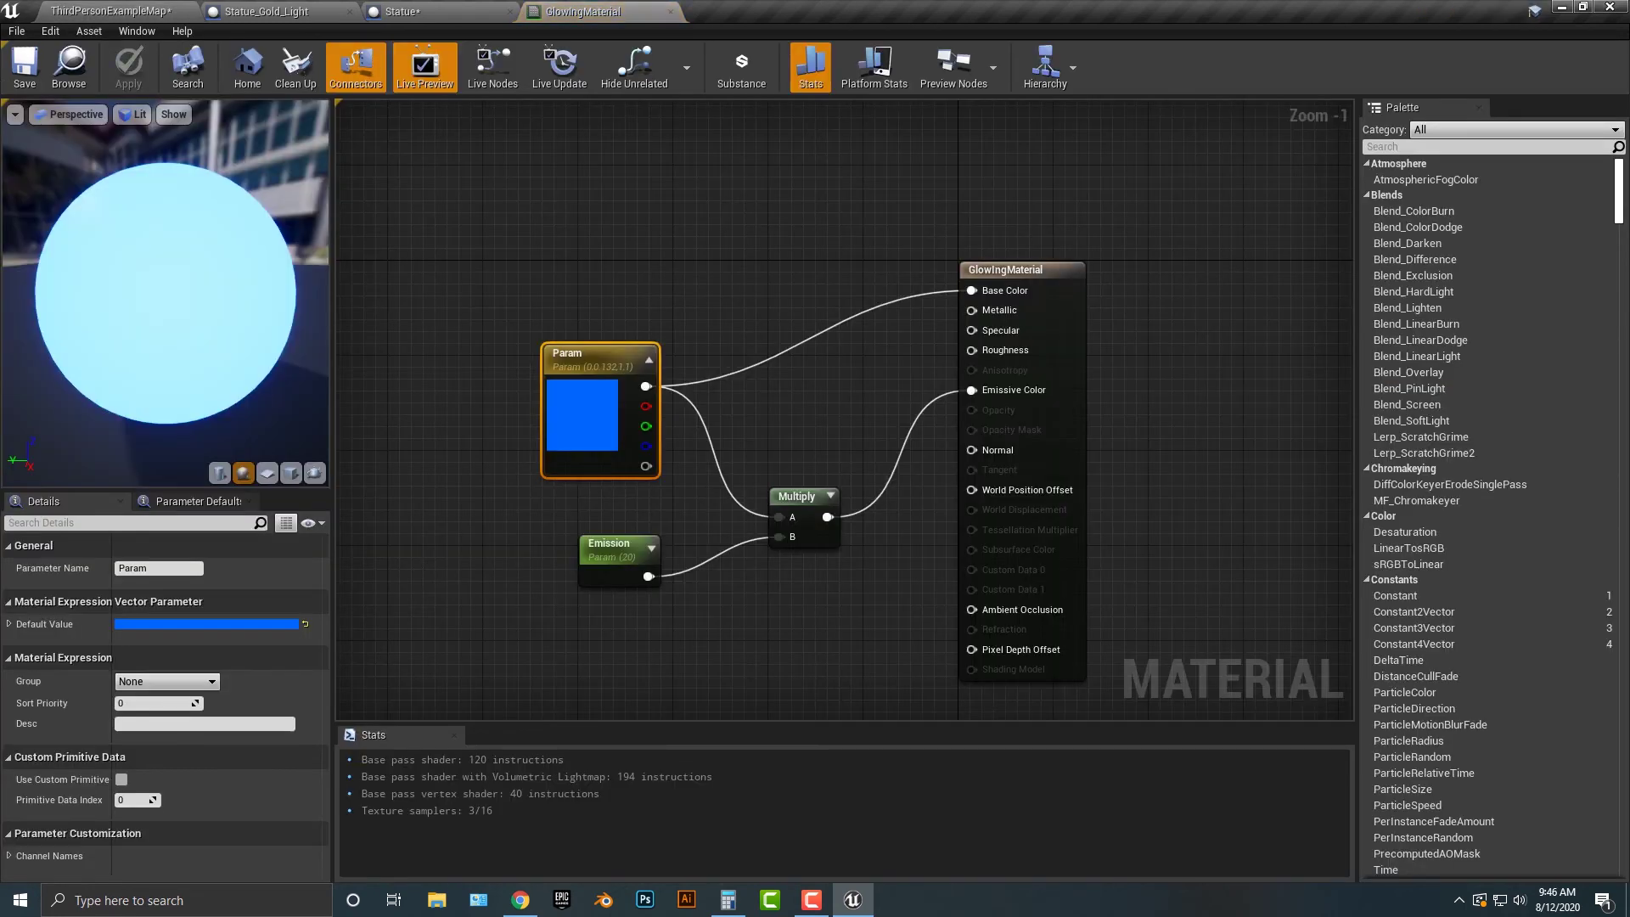
{"action": "left_click", "coordinate": [607, 550]}
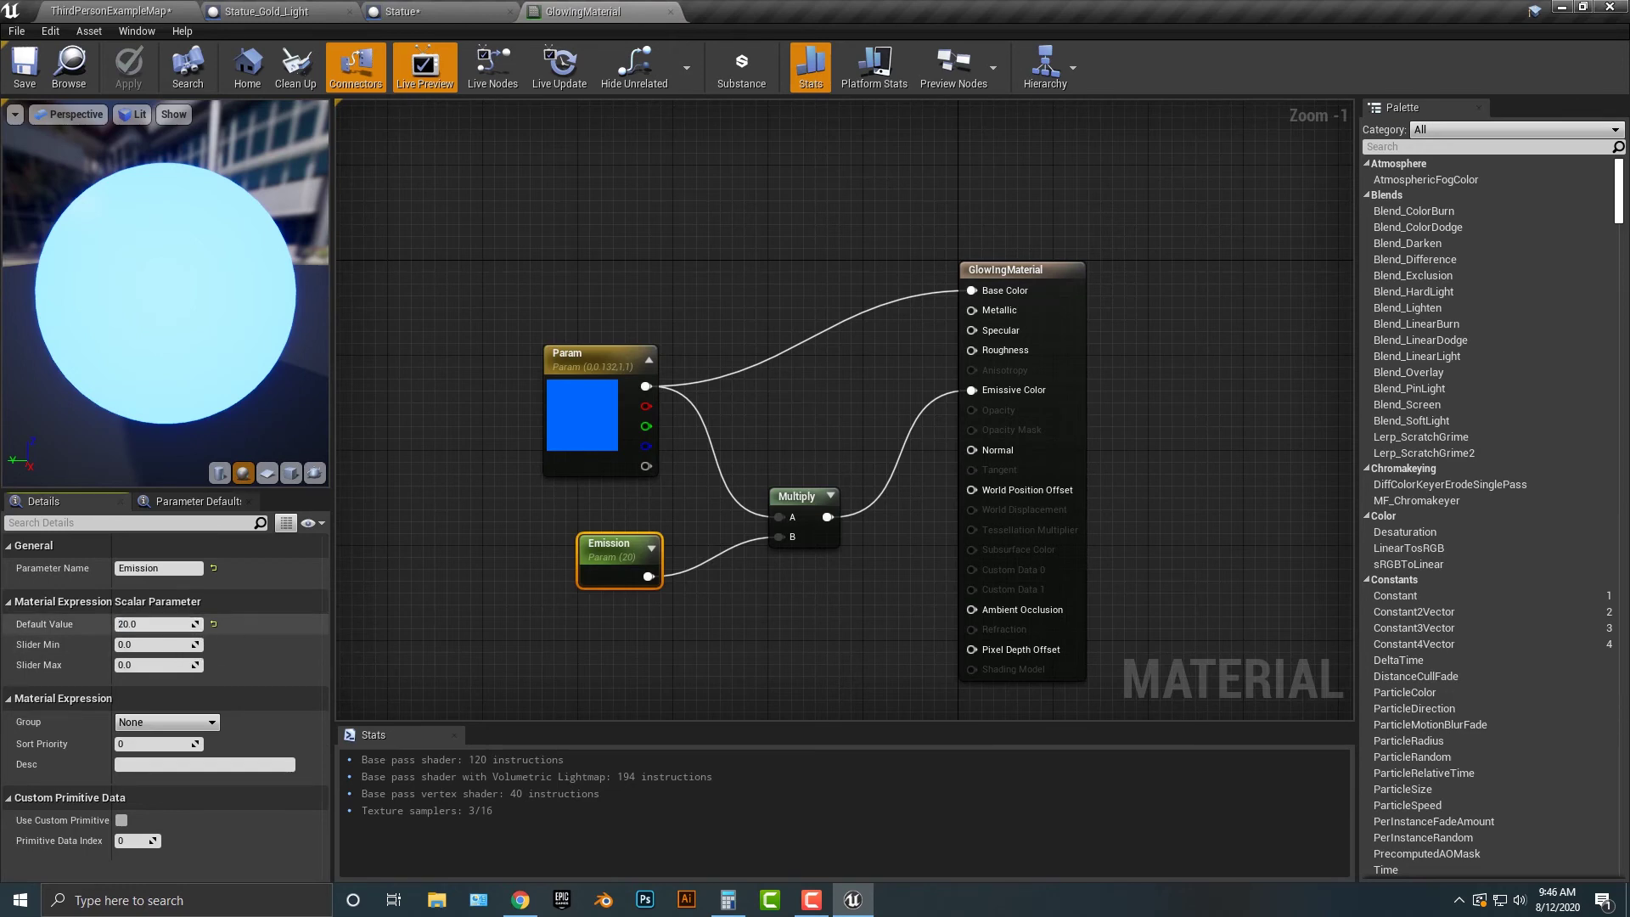
{"action": "left_click_drag", "start_coordinate": [153, 625], "coordinate": [158, 624]}
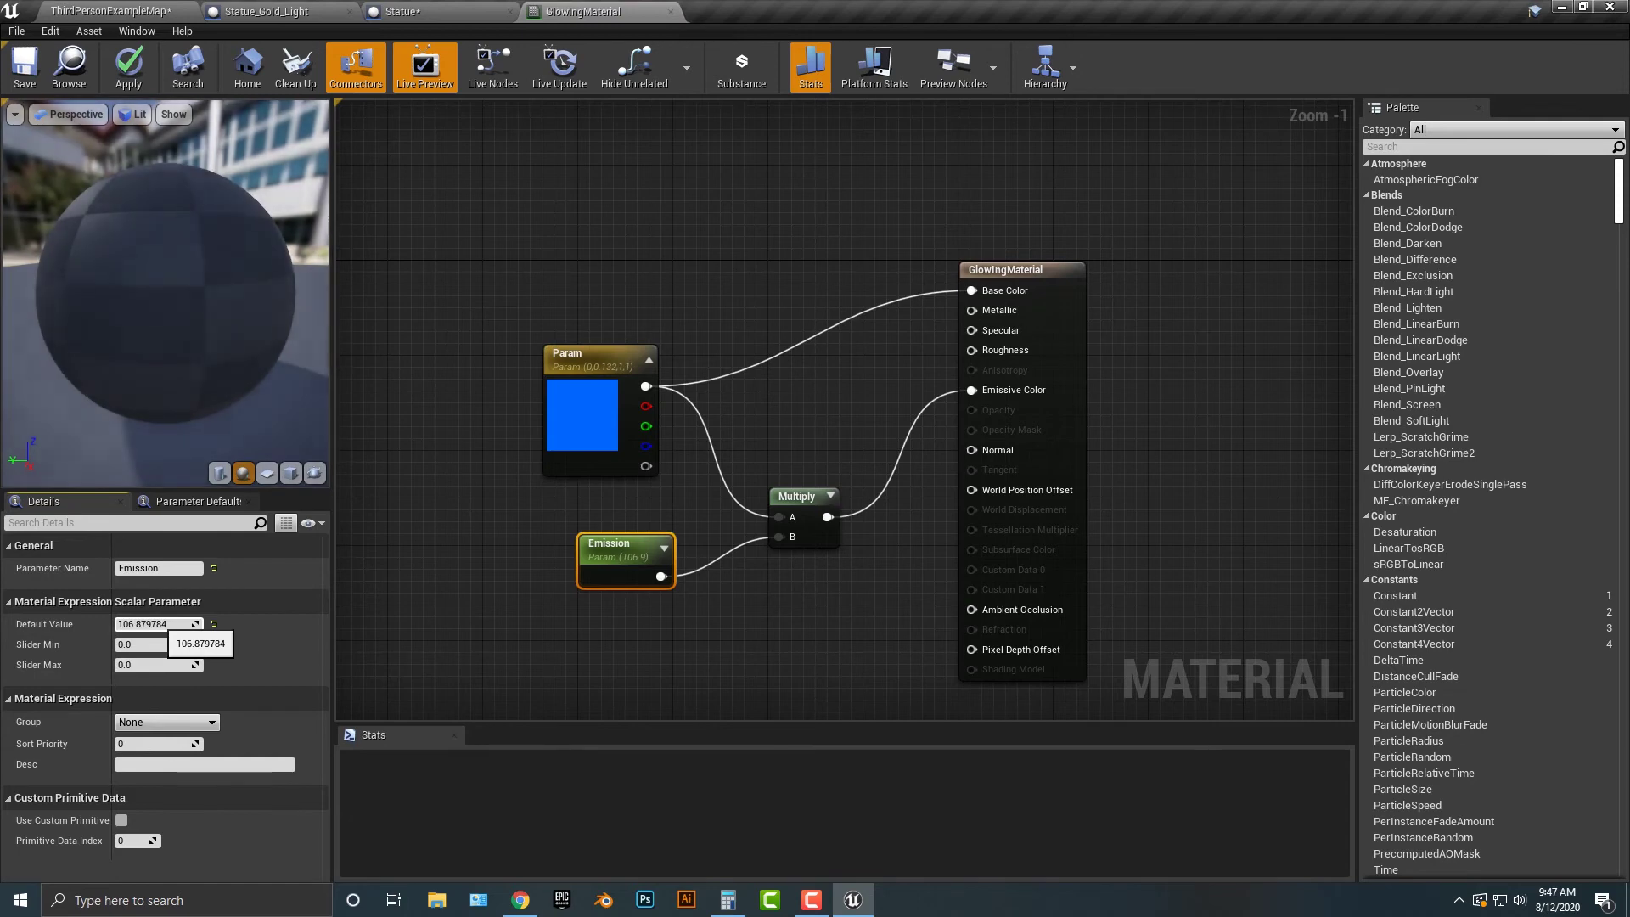
{"action": "left_click", "coordinate": [158, 624]}
{"action": "type", "text": "100"}
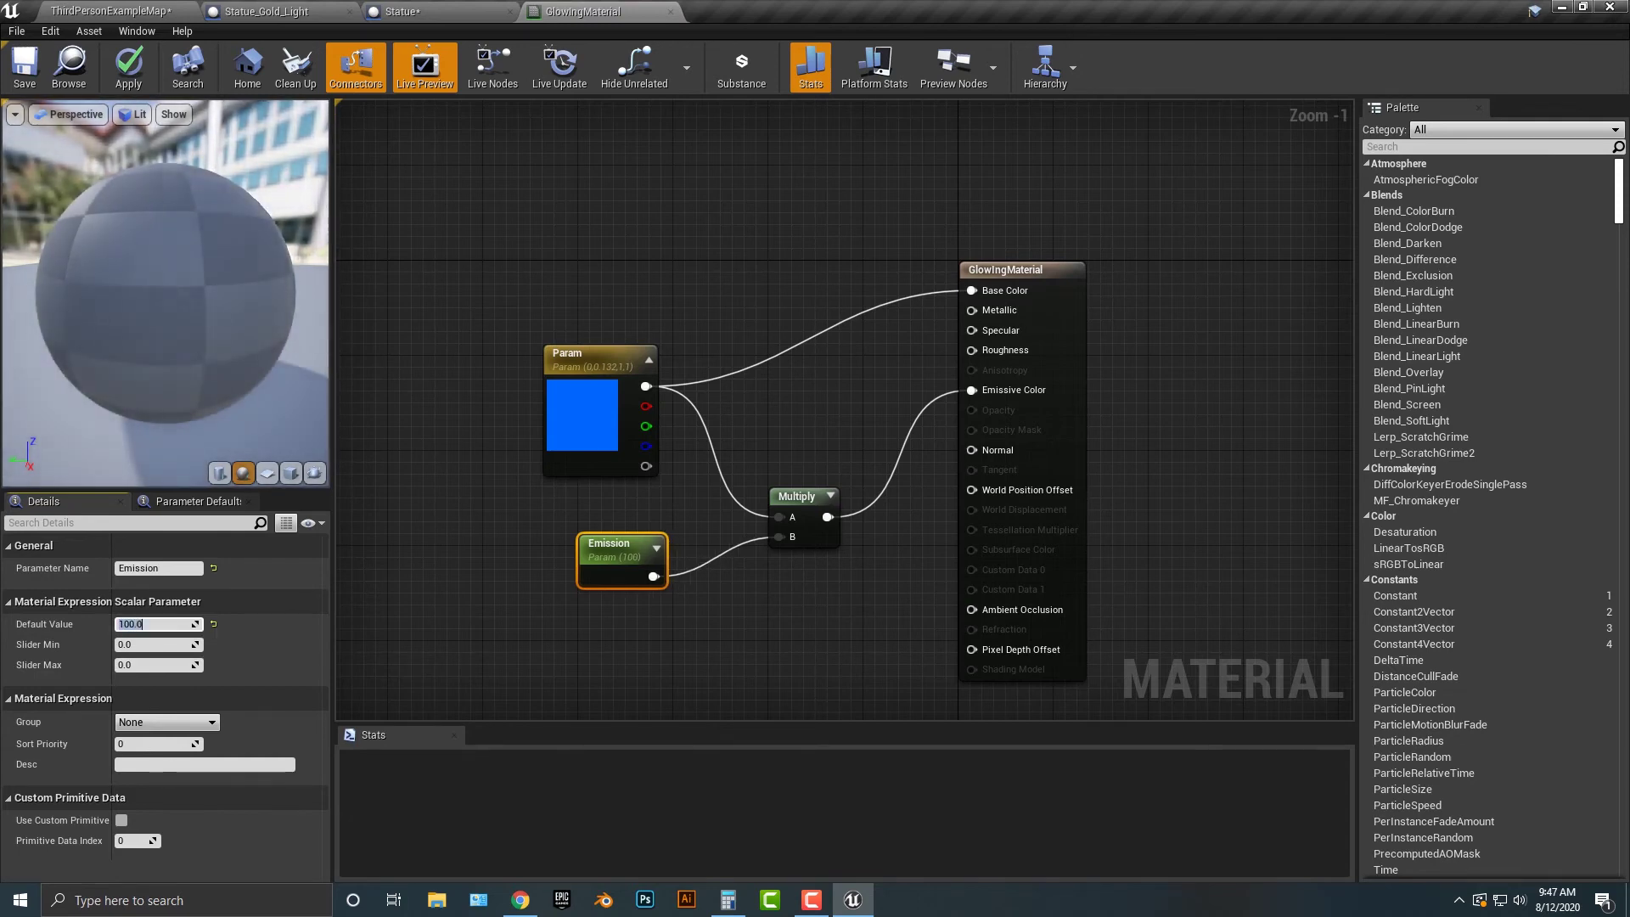
{"action": "left_click", "coordinate": [24, 68]}
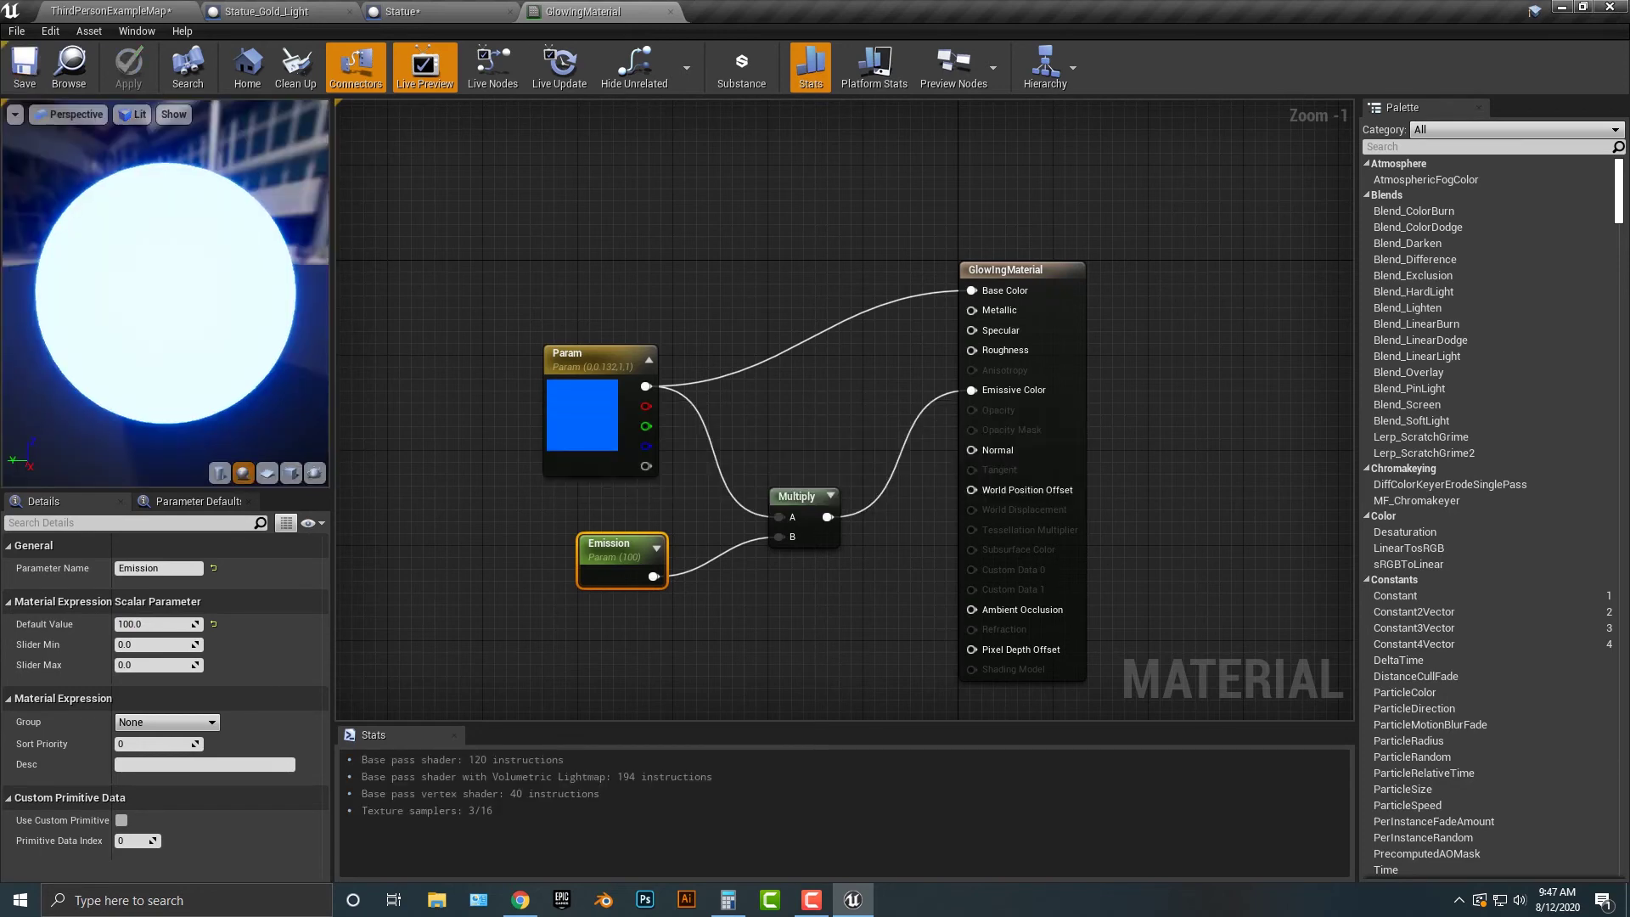
Play the level, walk the character between the blue glowing statue and the gold statue to compare their light, and end the play session
{"action": "left_click", "coordinate": [127, 11]}
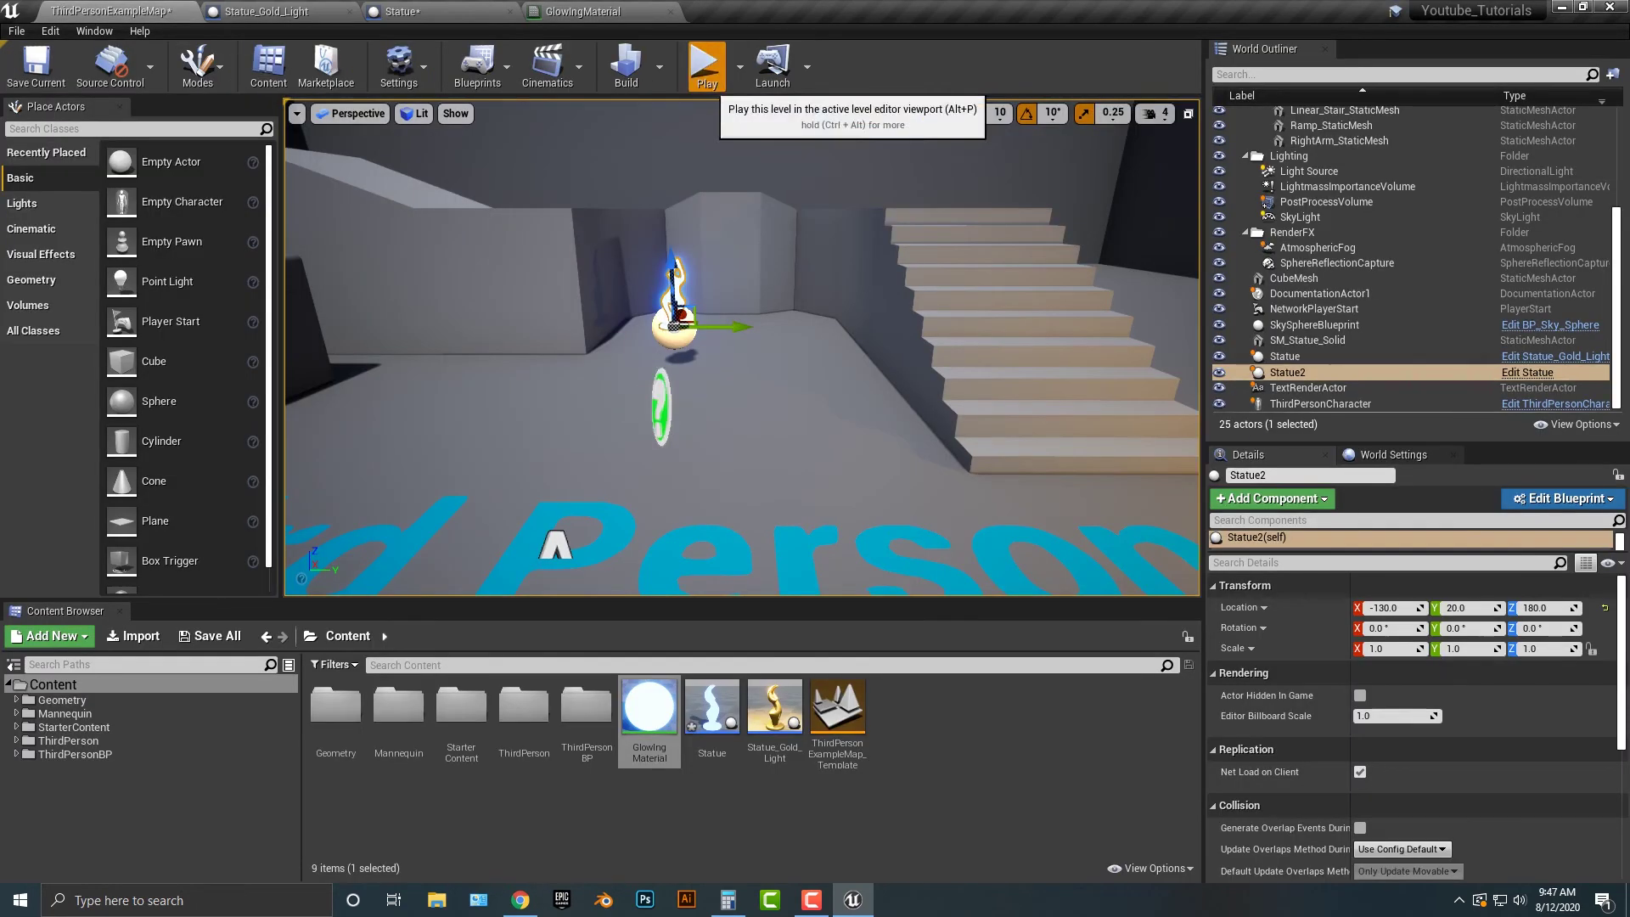
{"action": "left_click", "coordinate": [704, 61]}
{"action": "key", "text": "w"}
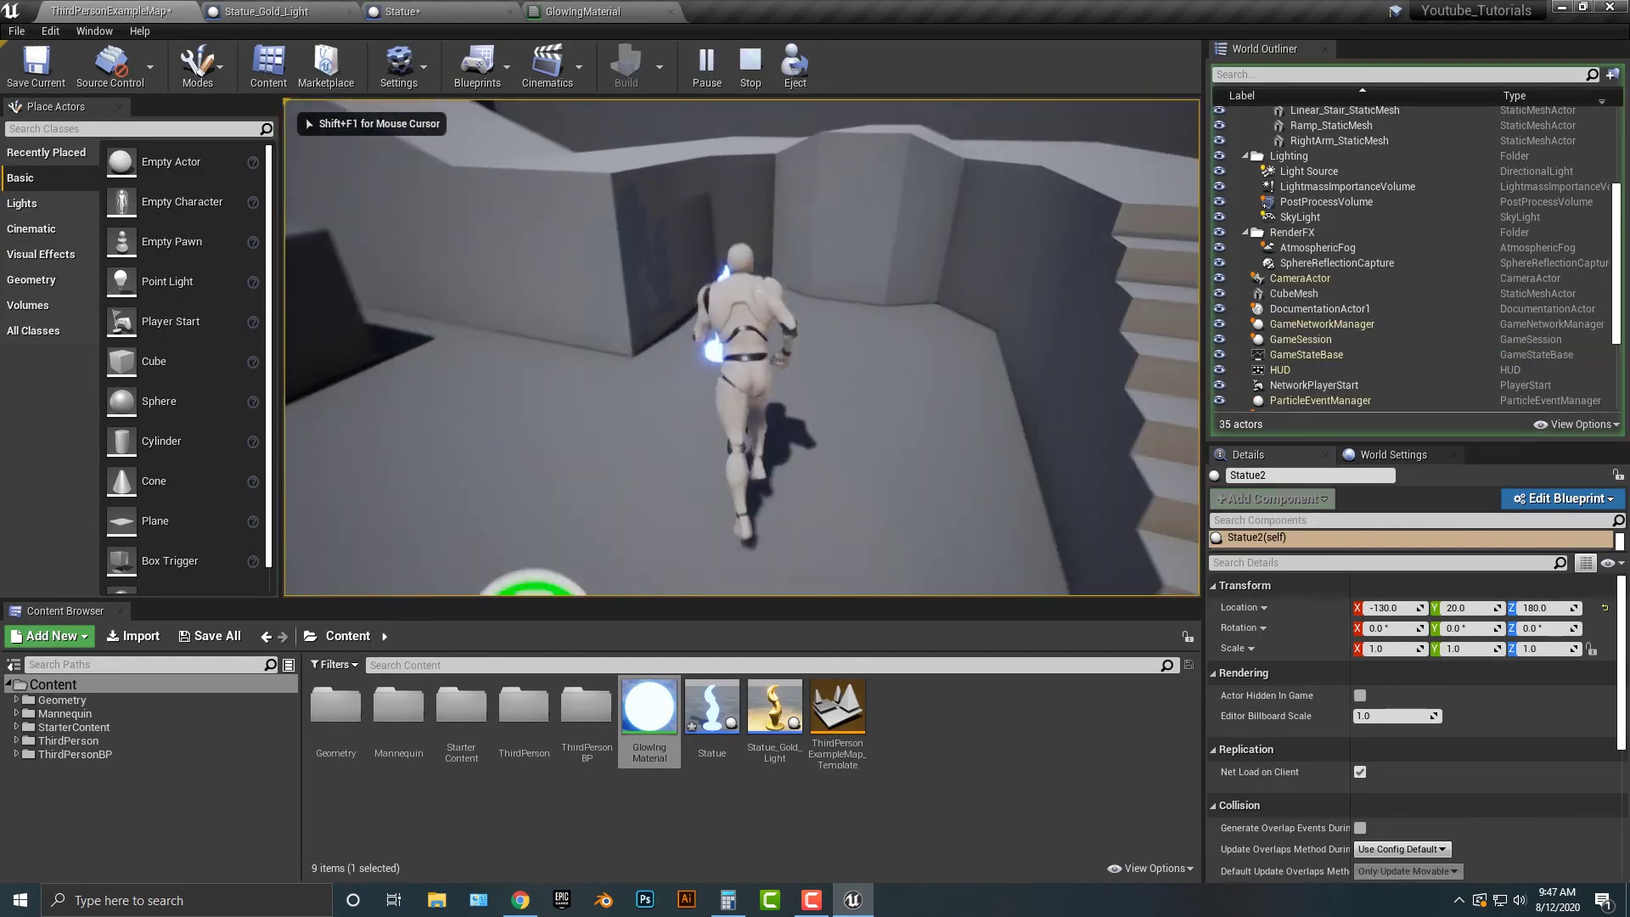
{"action": "key", "text": "s"}
{"action": "key", "text": "w"}
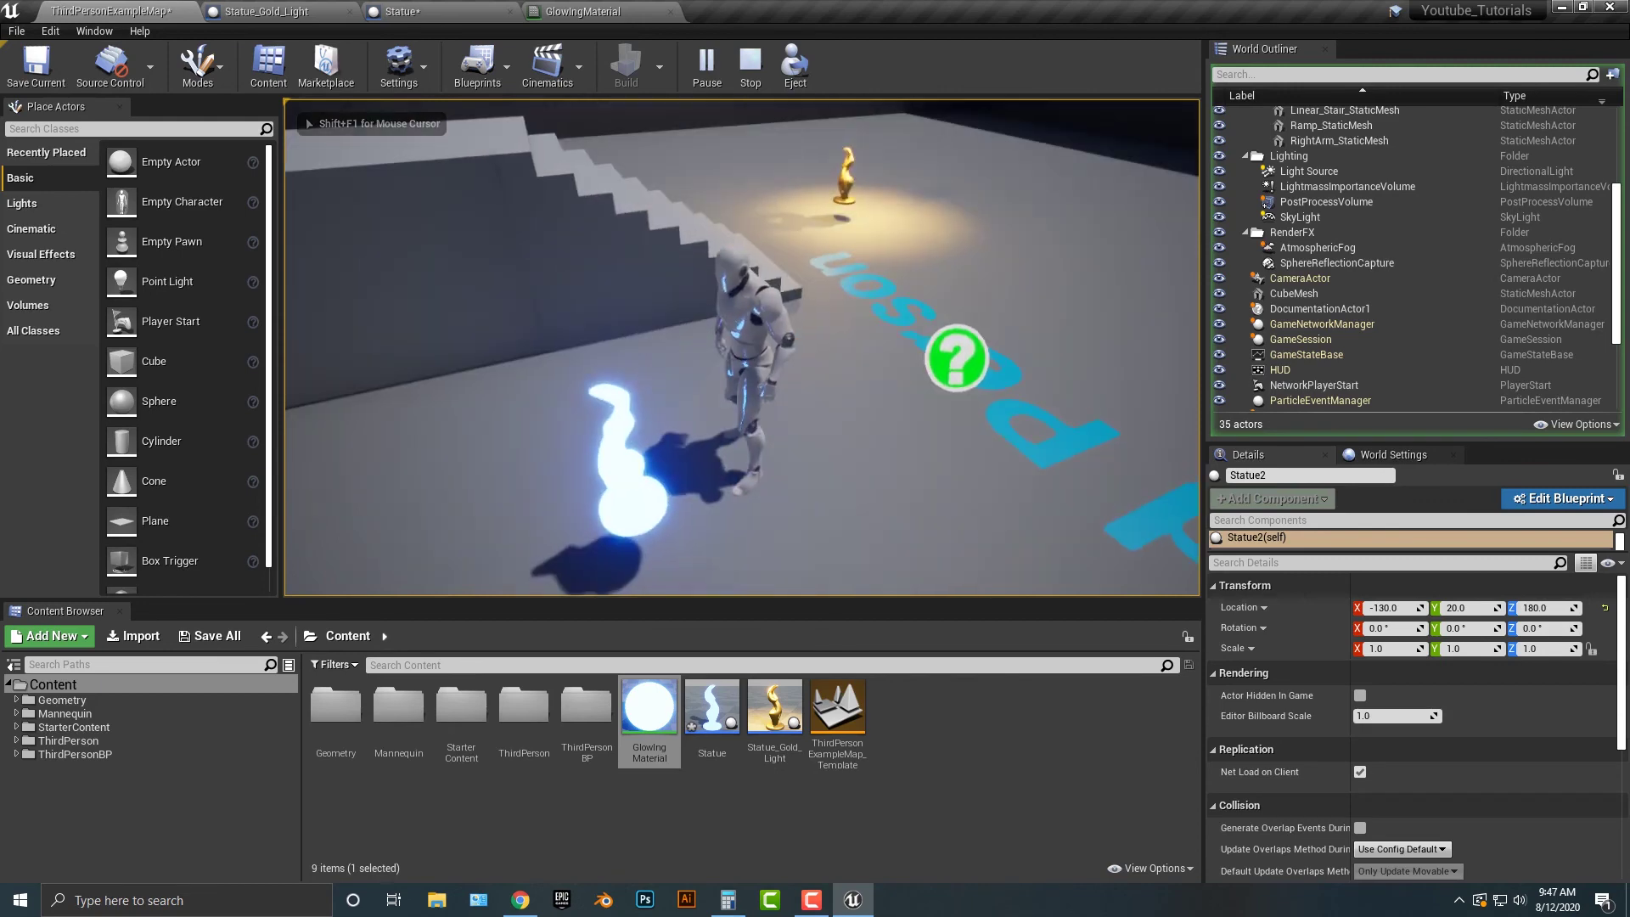
{"action": "key", "text": "s"}
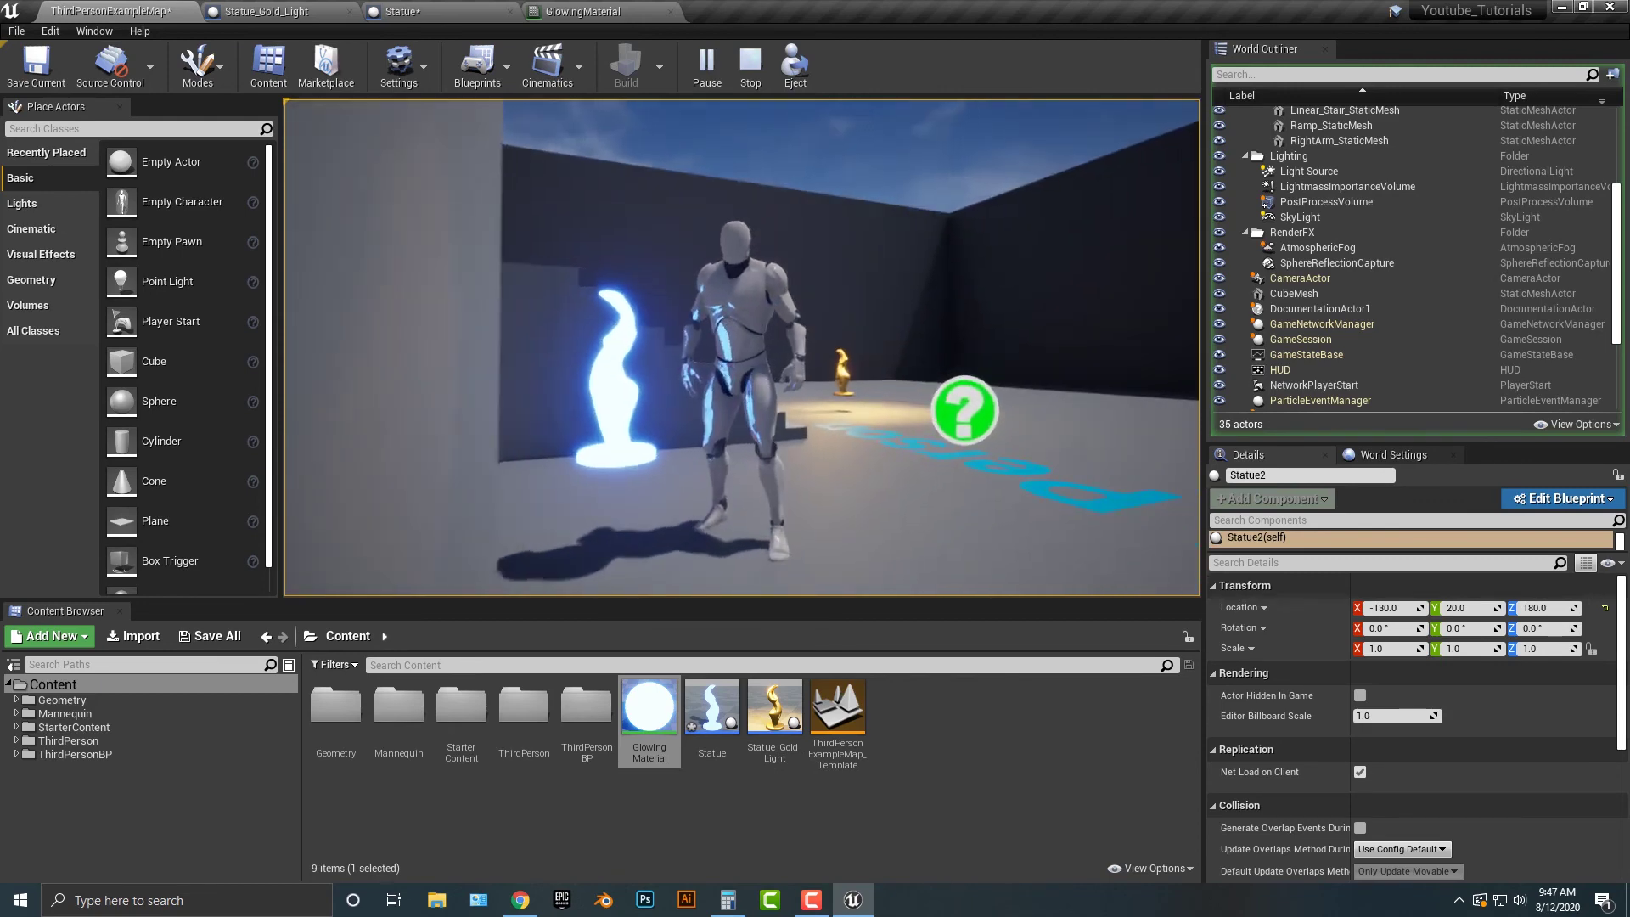
{"action": "key", "text": "w"}
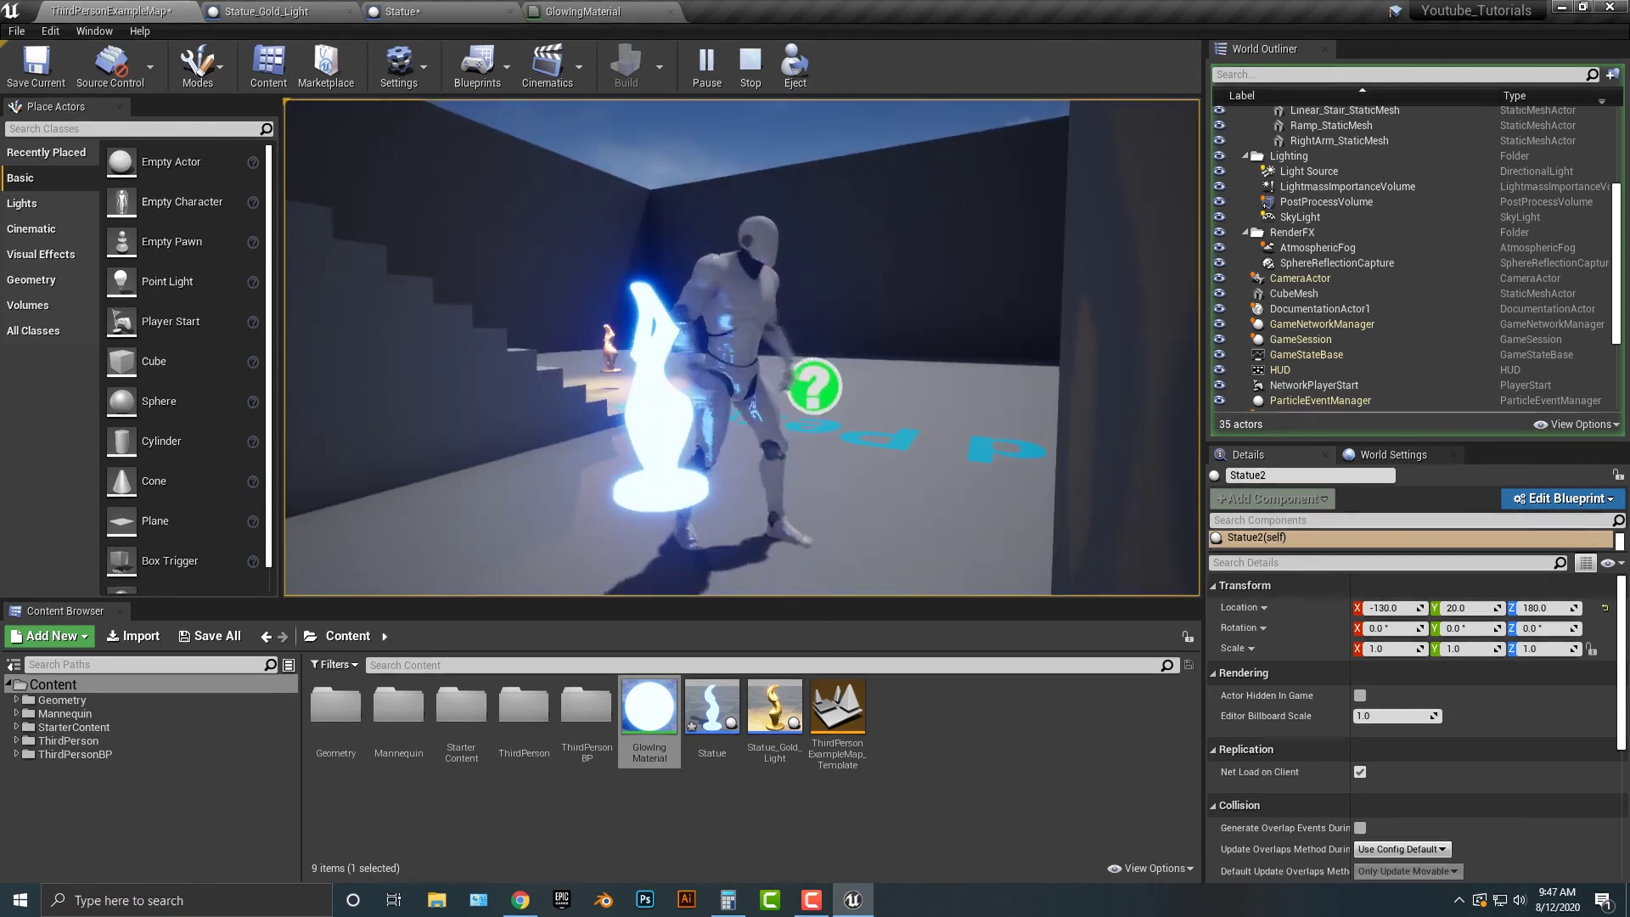
{"action": "key", "text": "s"}
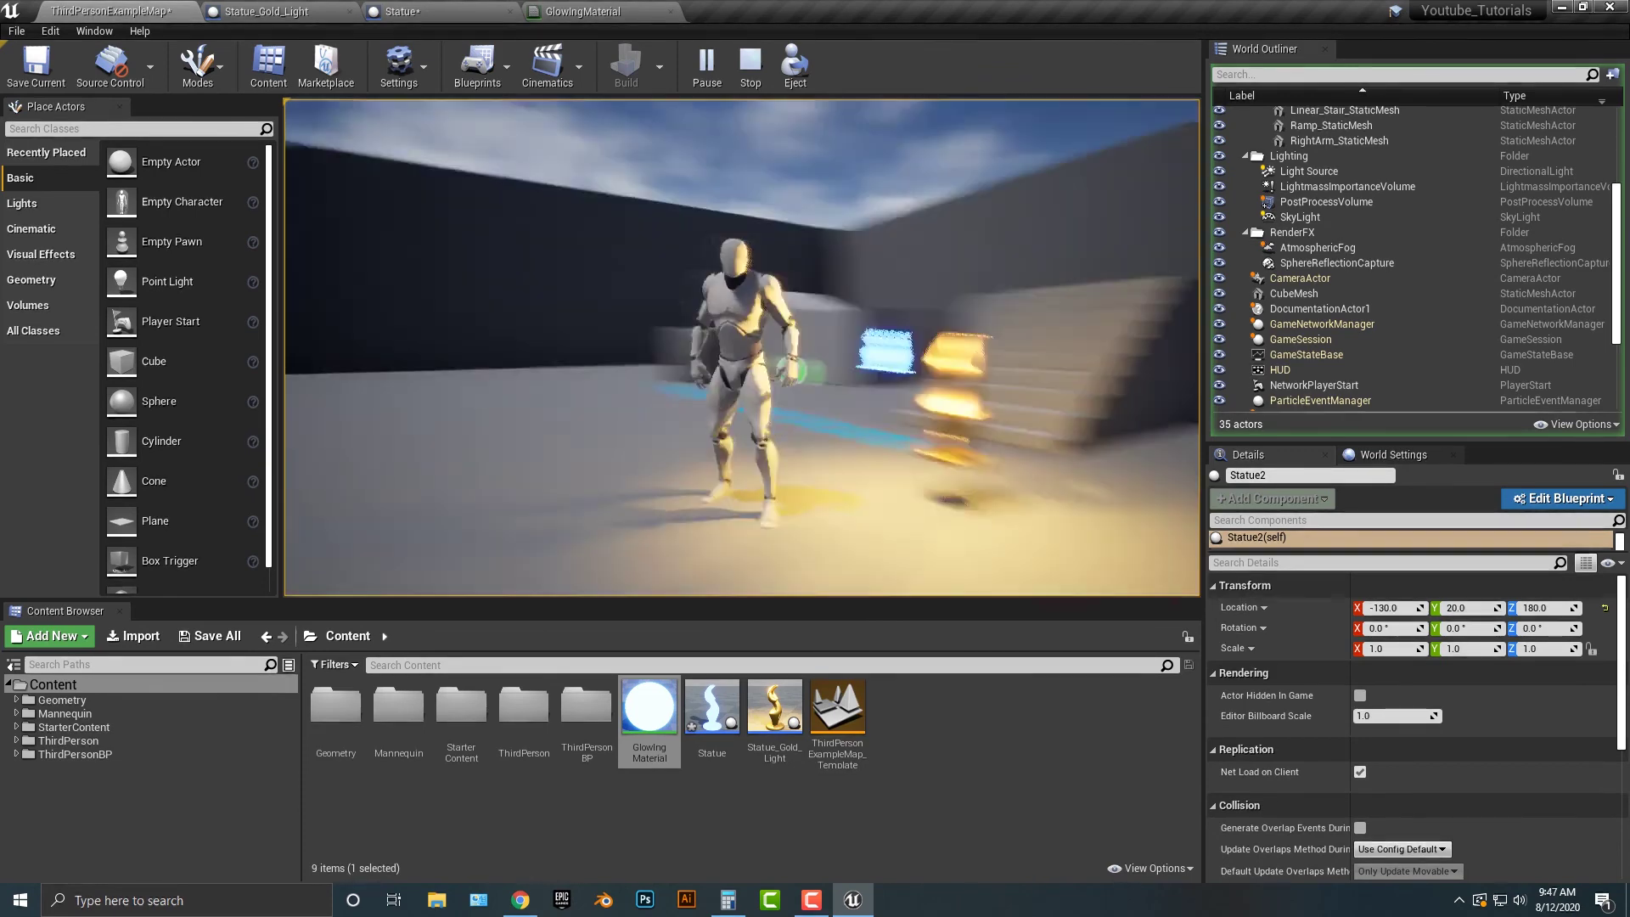
{"action": "key", "text": "w"}
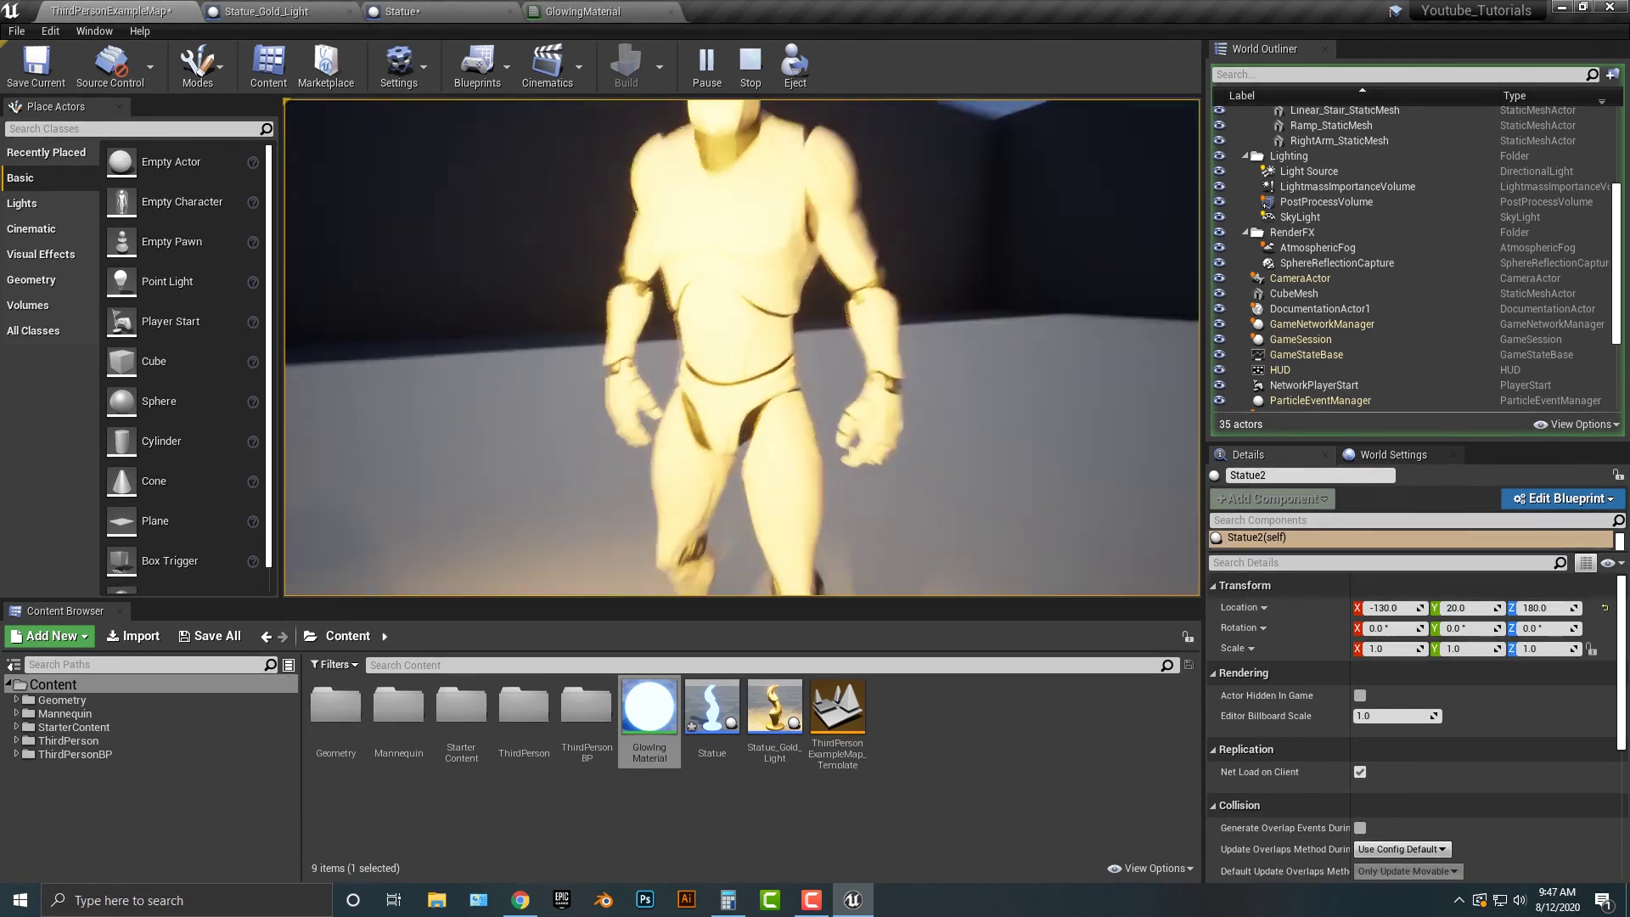
{"action": "key", "text": "s"}
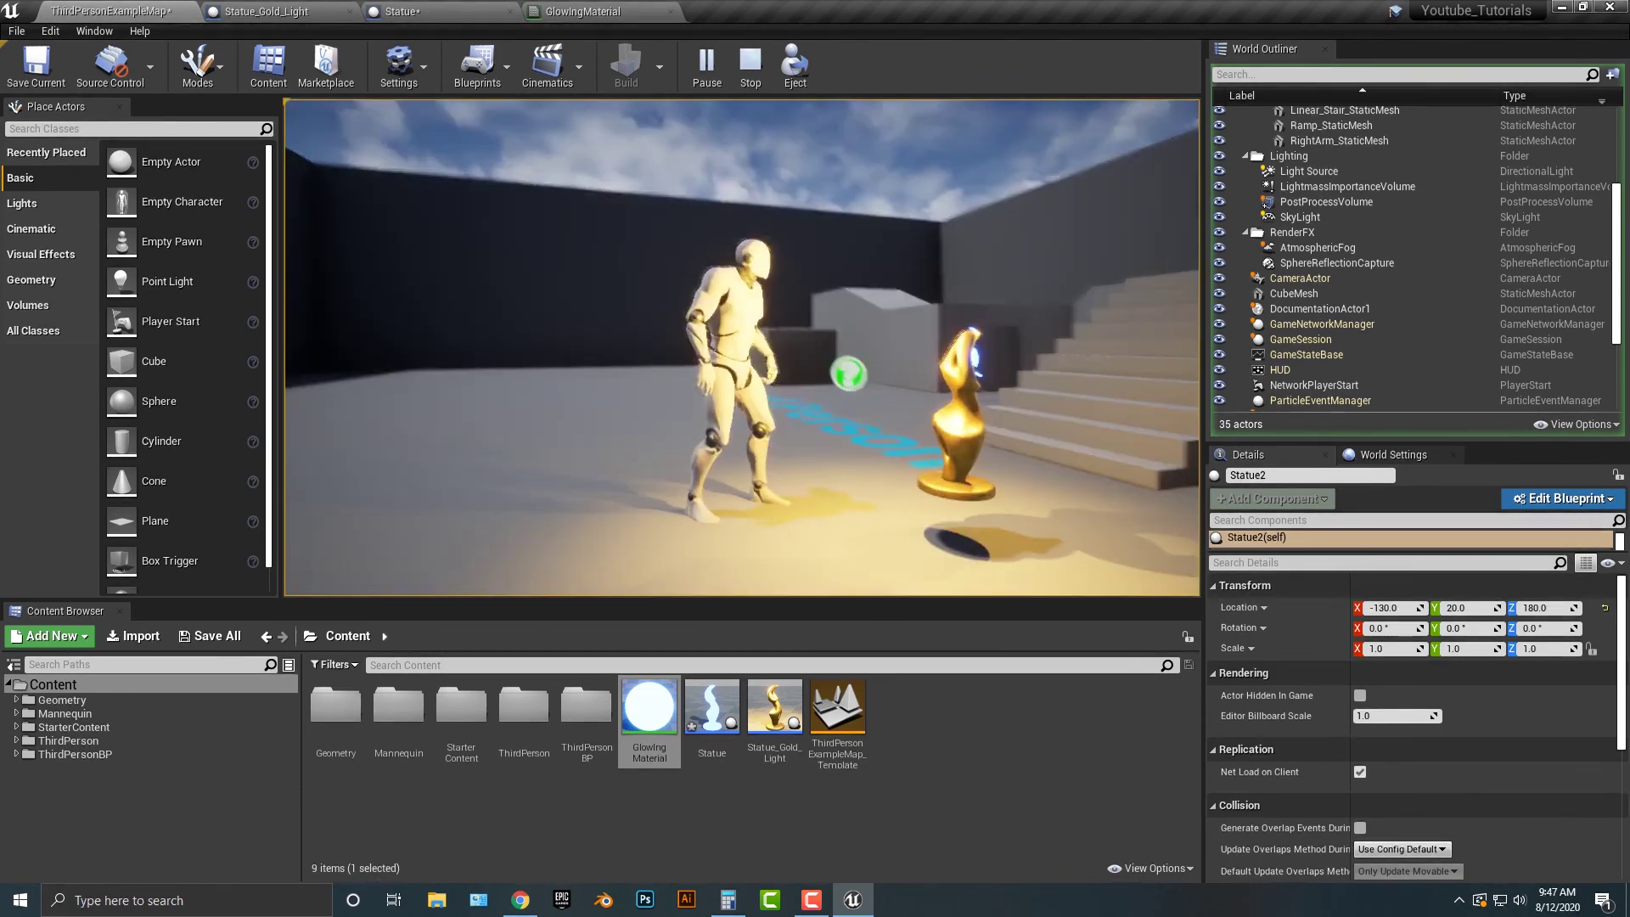
{"action": "key", "text": "w"}
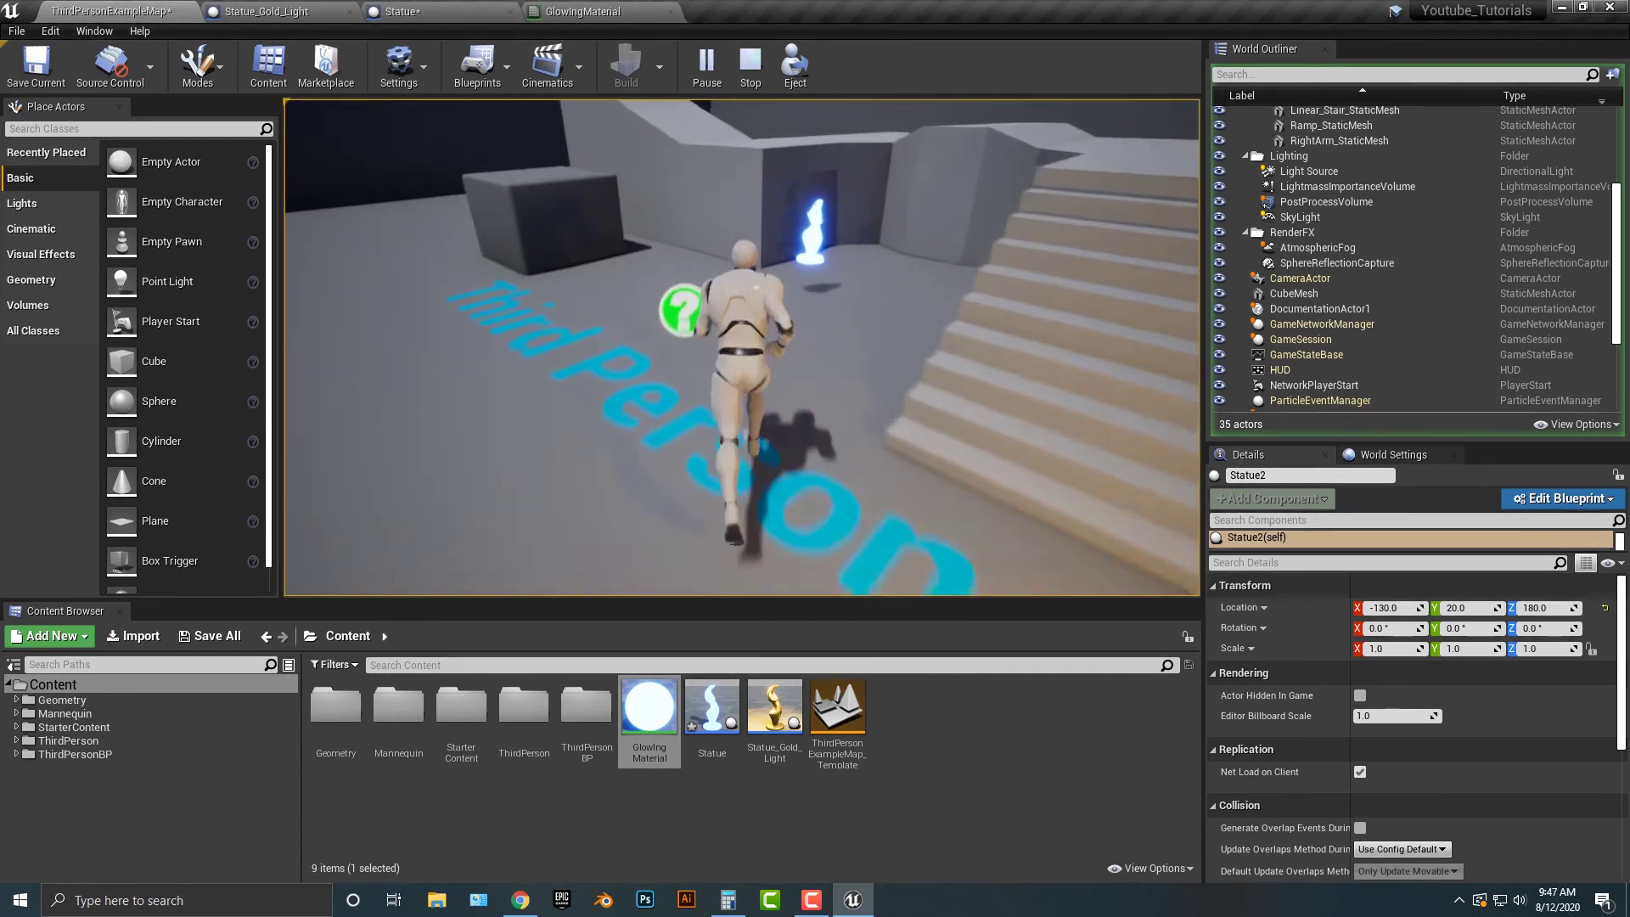
{"action": "key", "text": "s"}
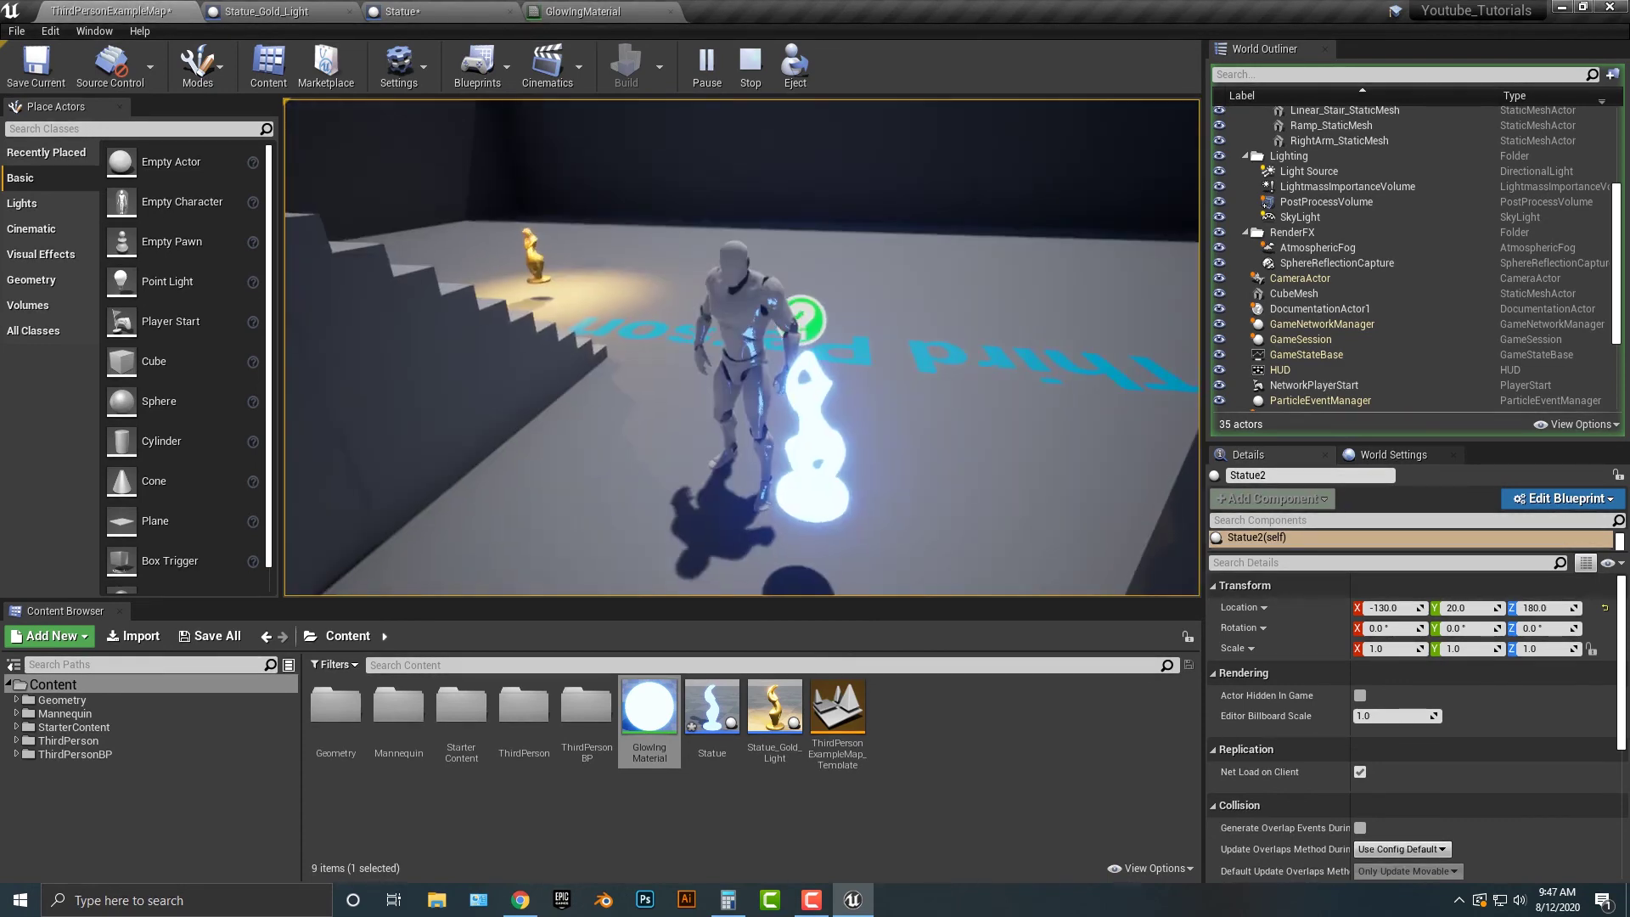
{"action": "key", "text": "s"}
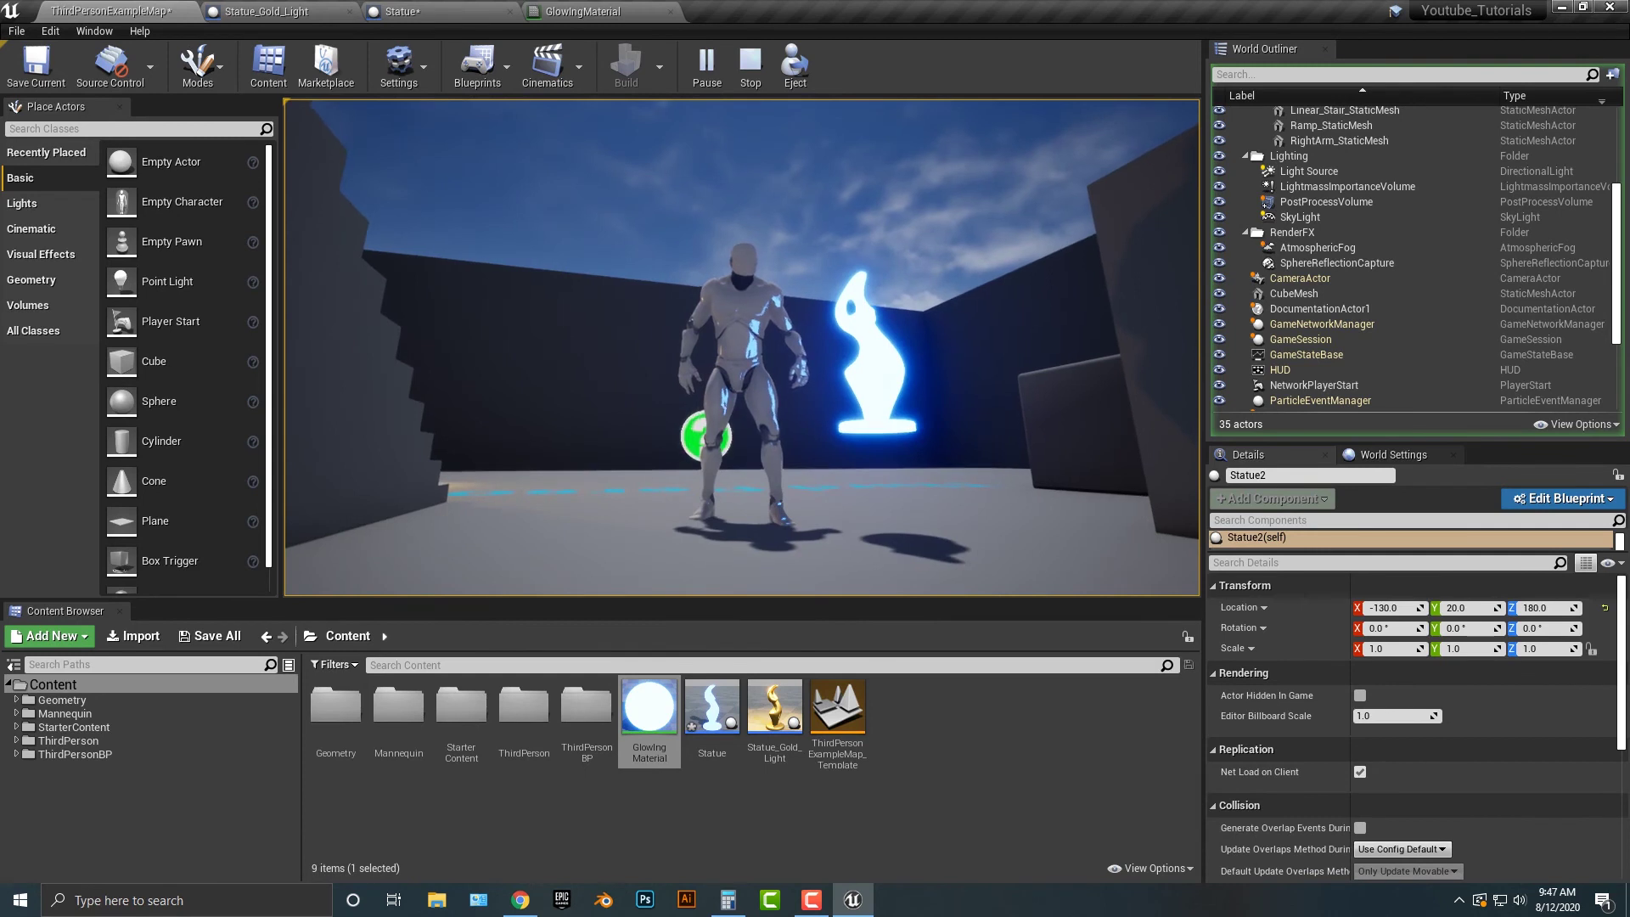
{"action": "left_click", "coordinate": [710, 434]}
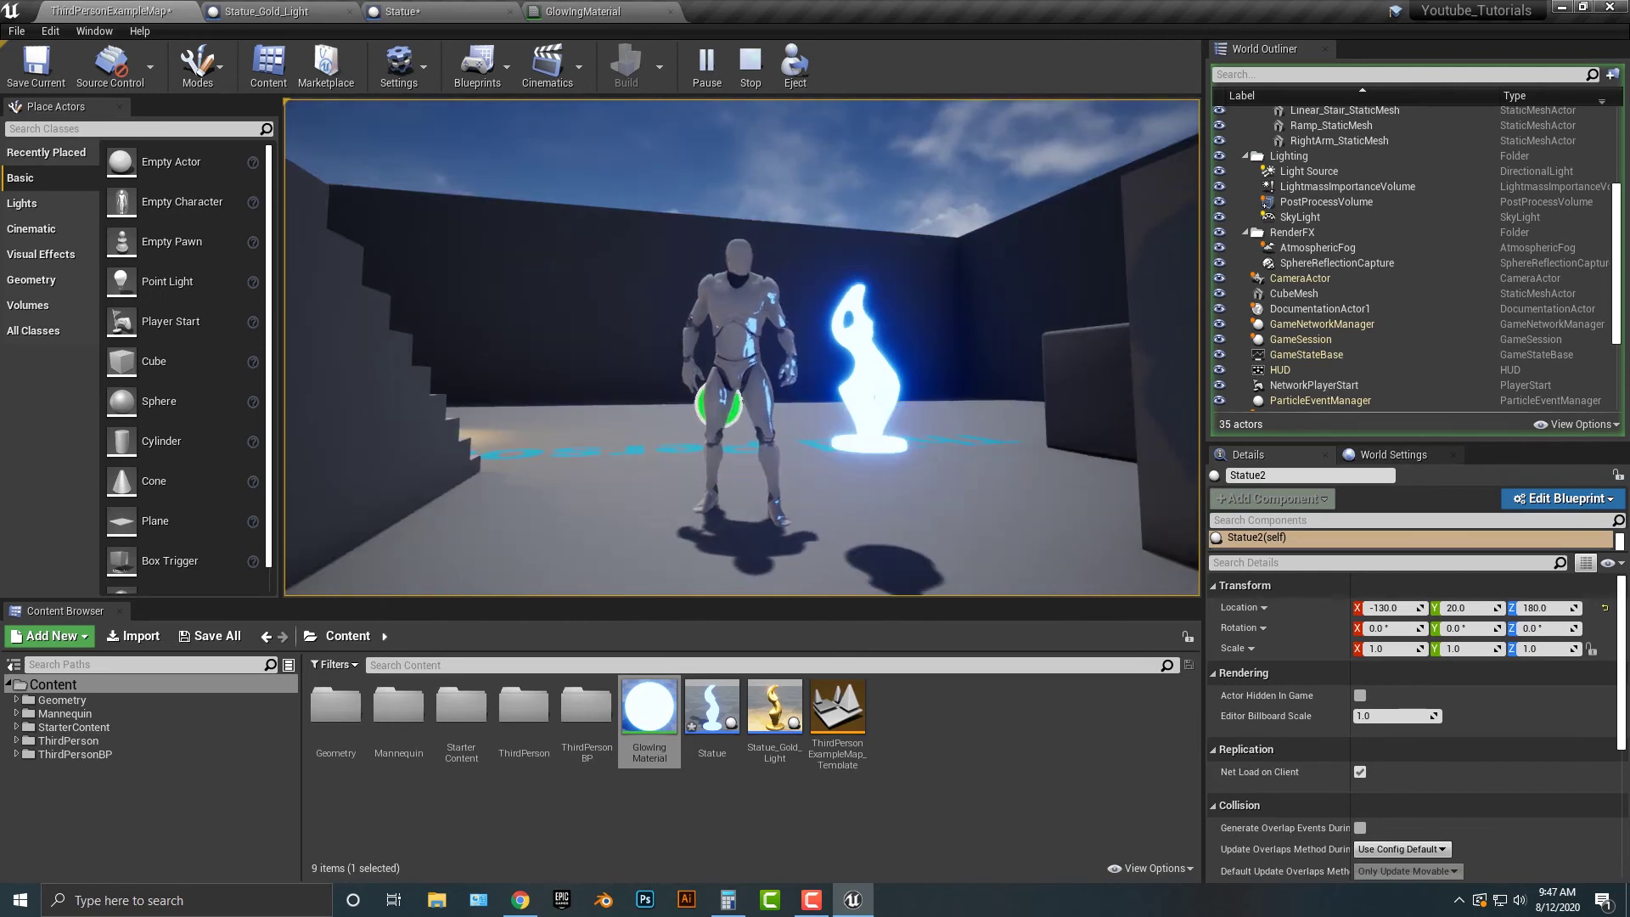
{"action": "left_click", "coordinate": [717, 409]}
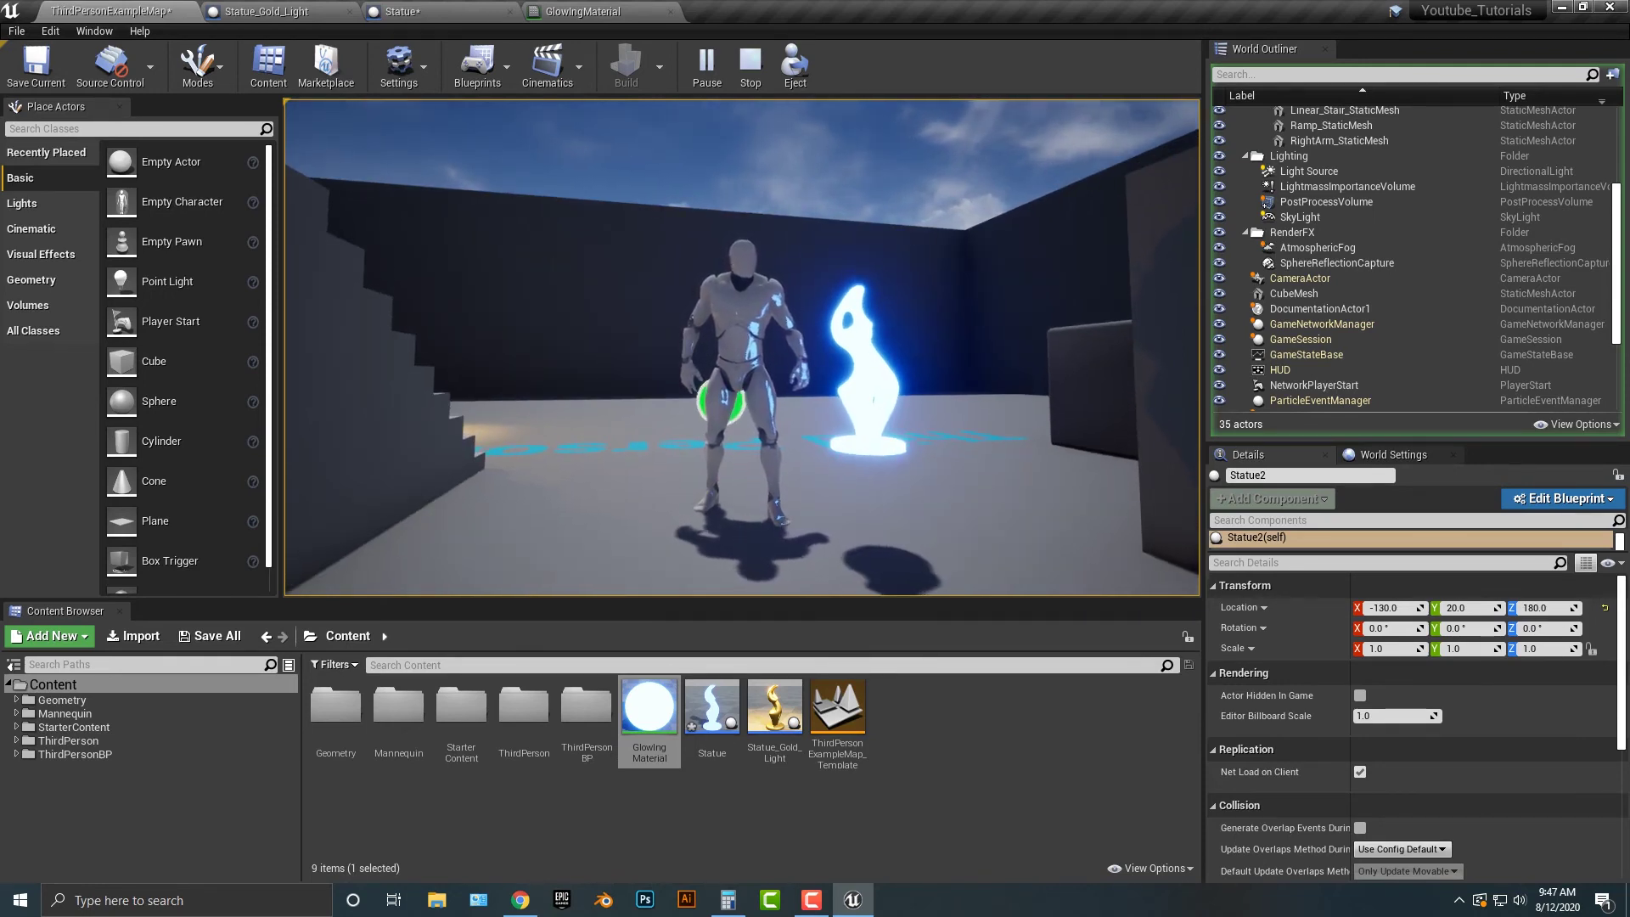
{"action": "key", "text": "d"}
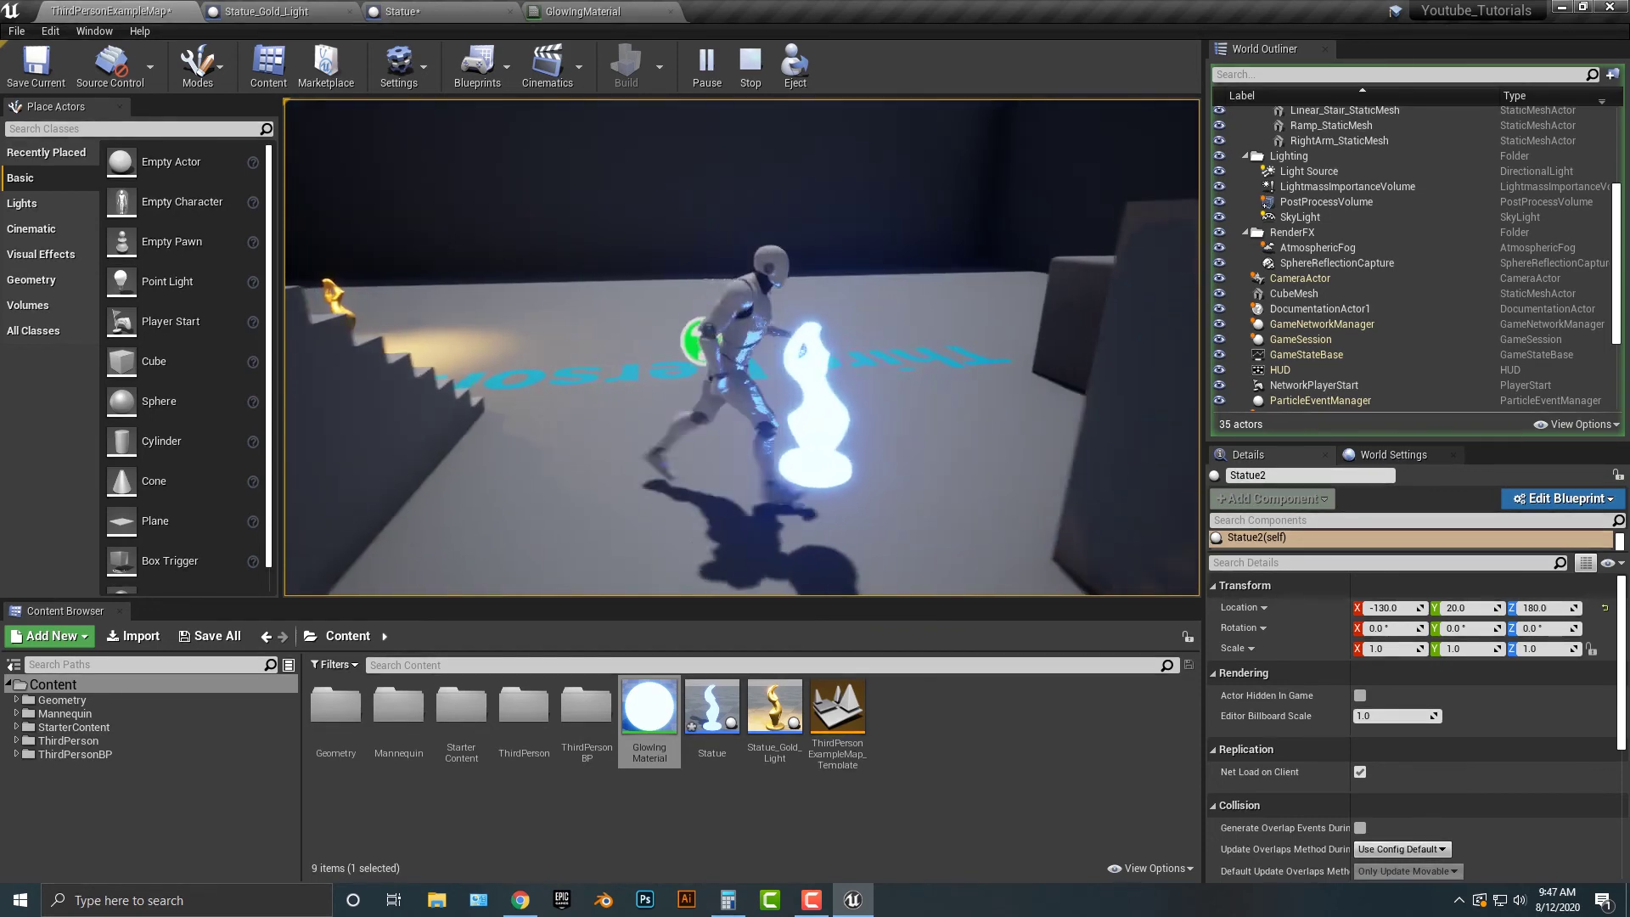
{"action": "key", "text": "a"}
{"action": "key", "text": "d"}
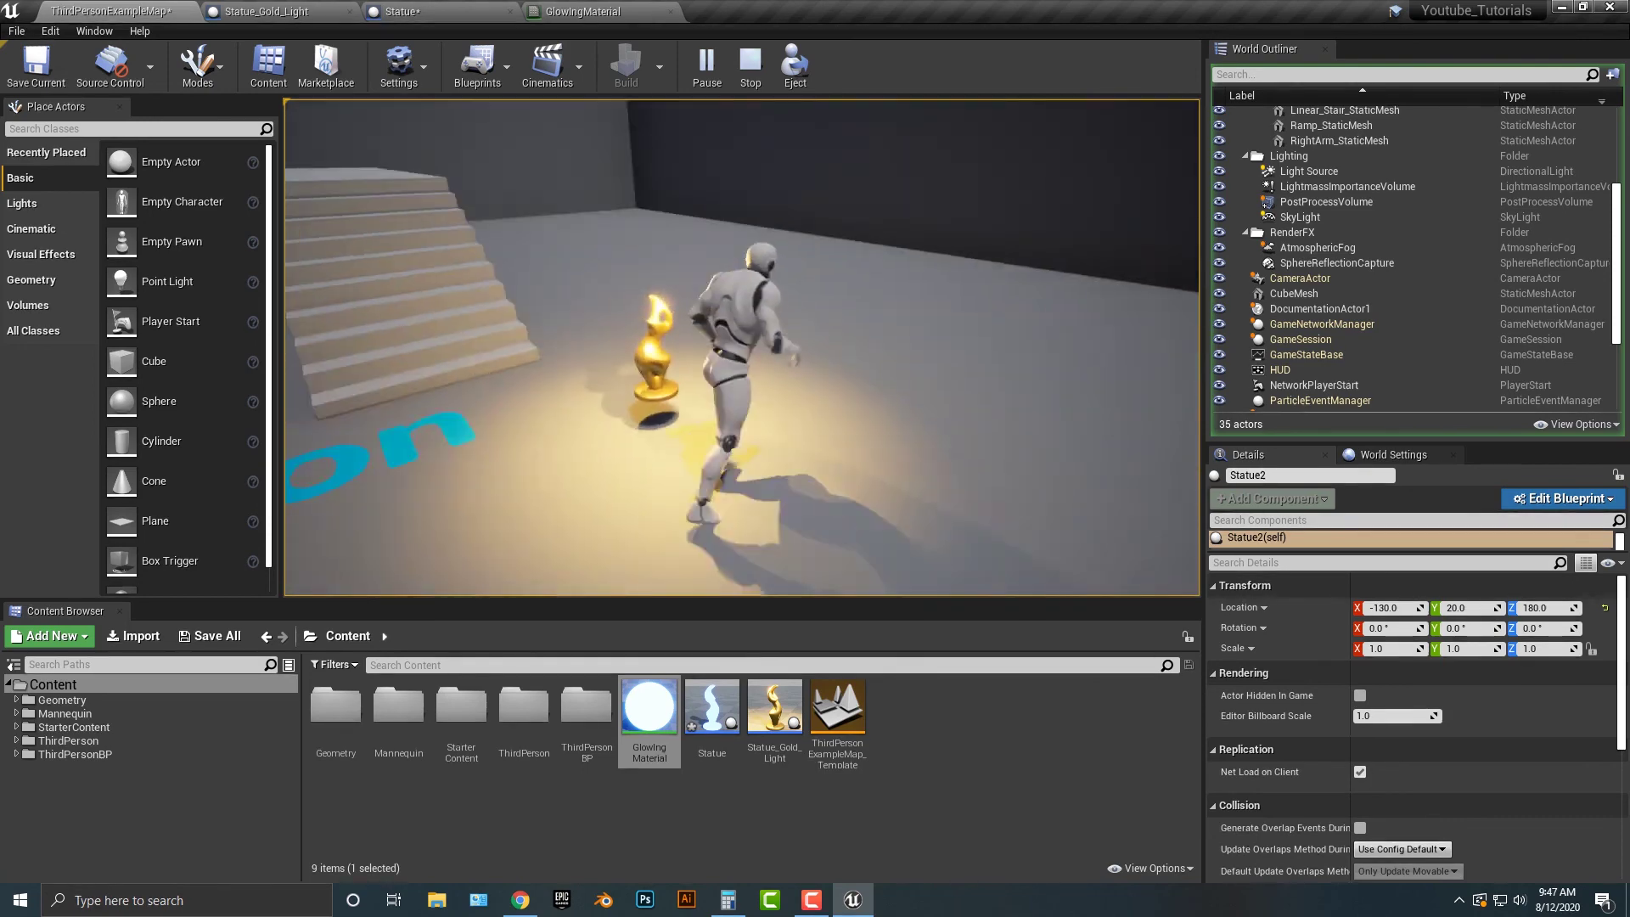
{"action": "key", "text": "s"}
{"action": "key", "text": "d"}
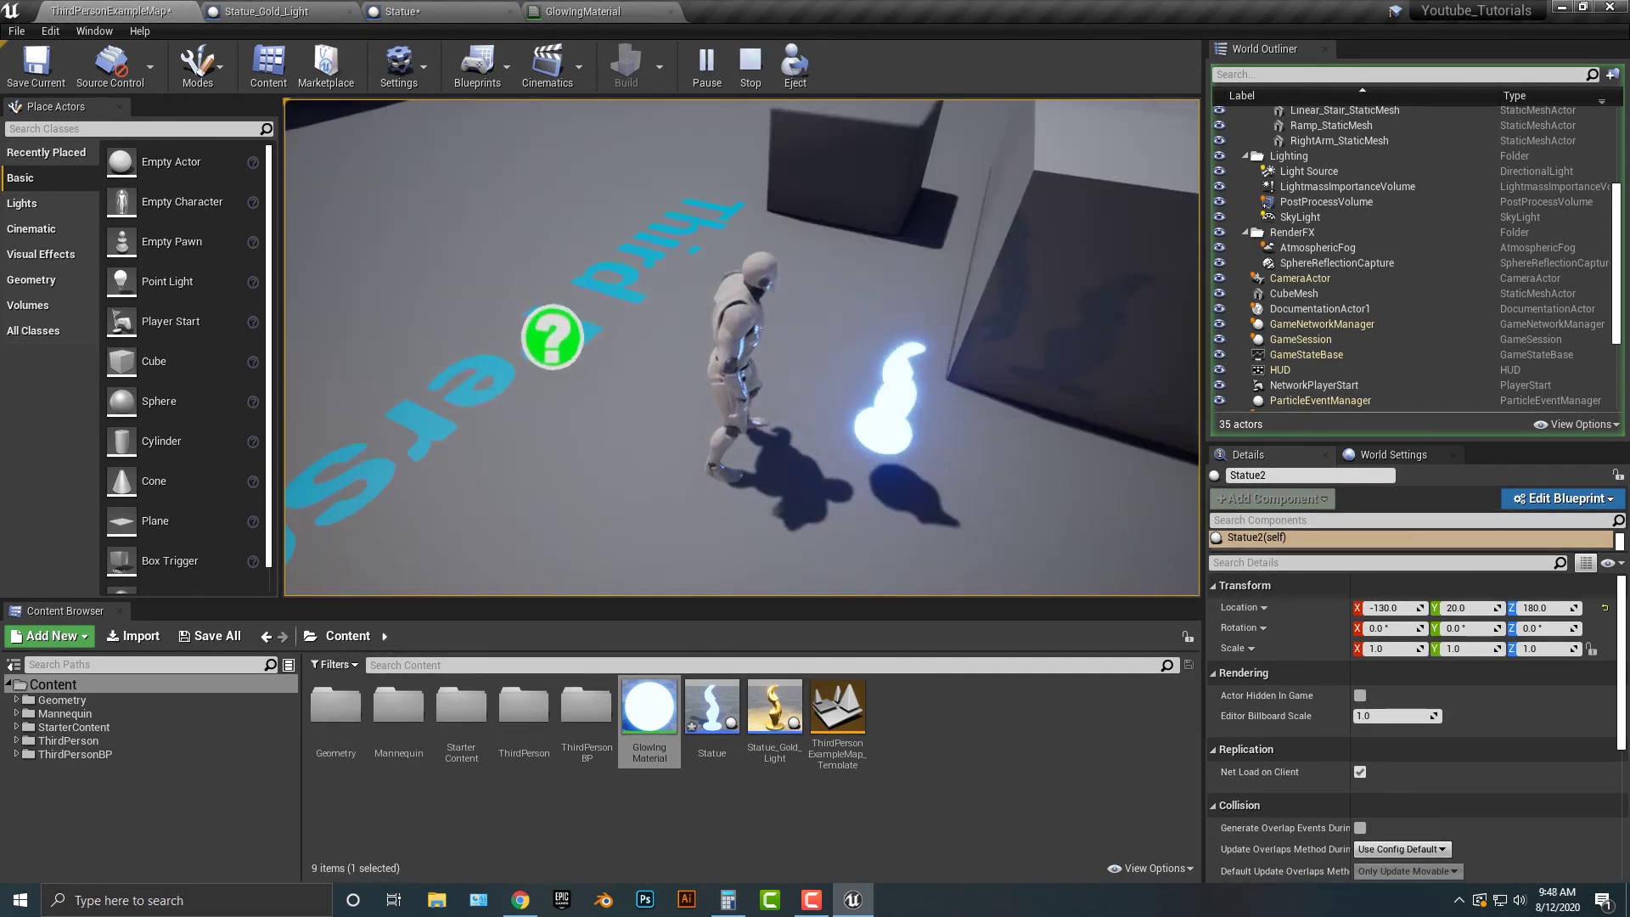
{"action": "key", "text": "Escape"}
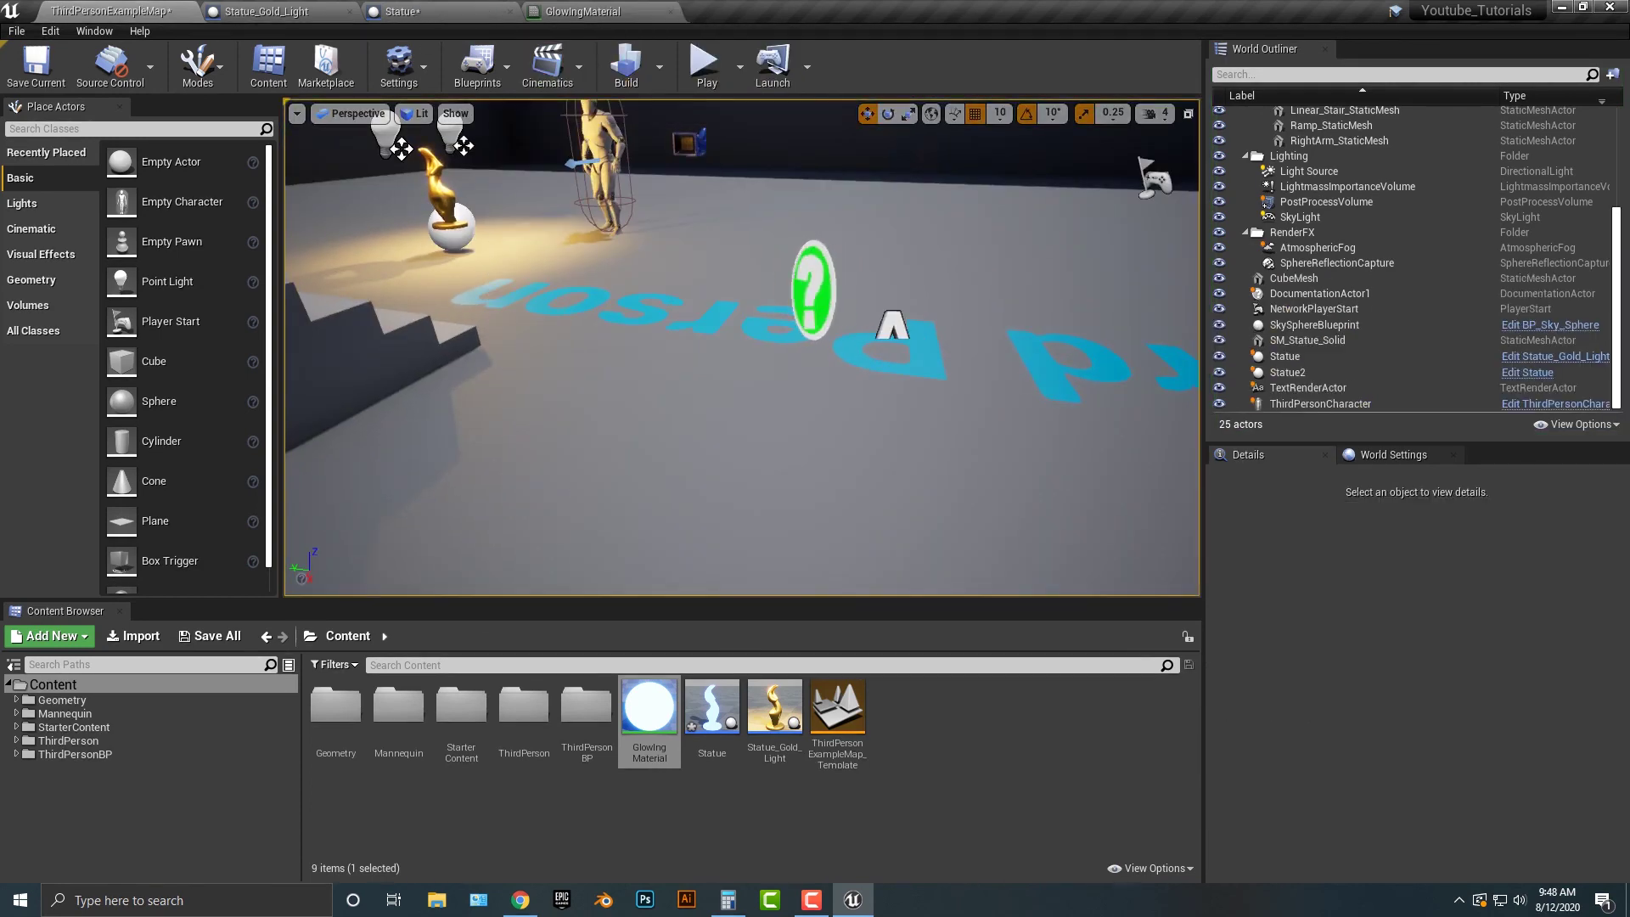
Add a point light under the static mesh in the Statue blueprint and raise it to Z 110
{"action": "left_click", "coordinate": [496, 11]}
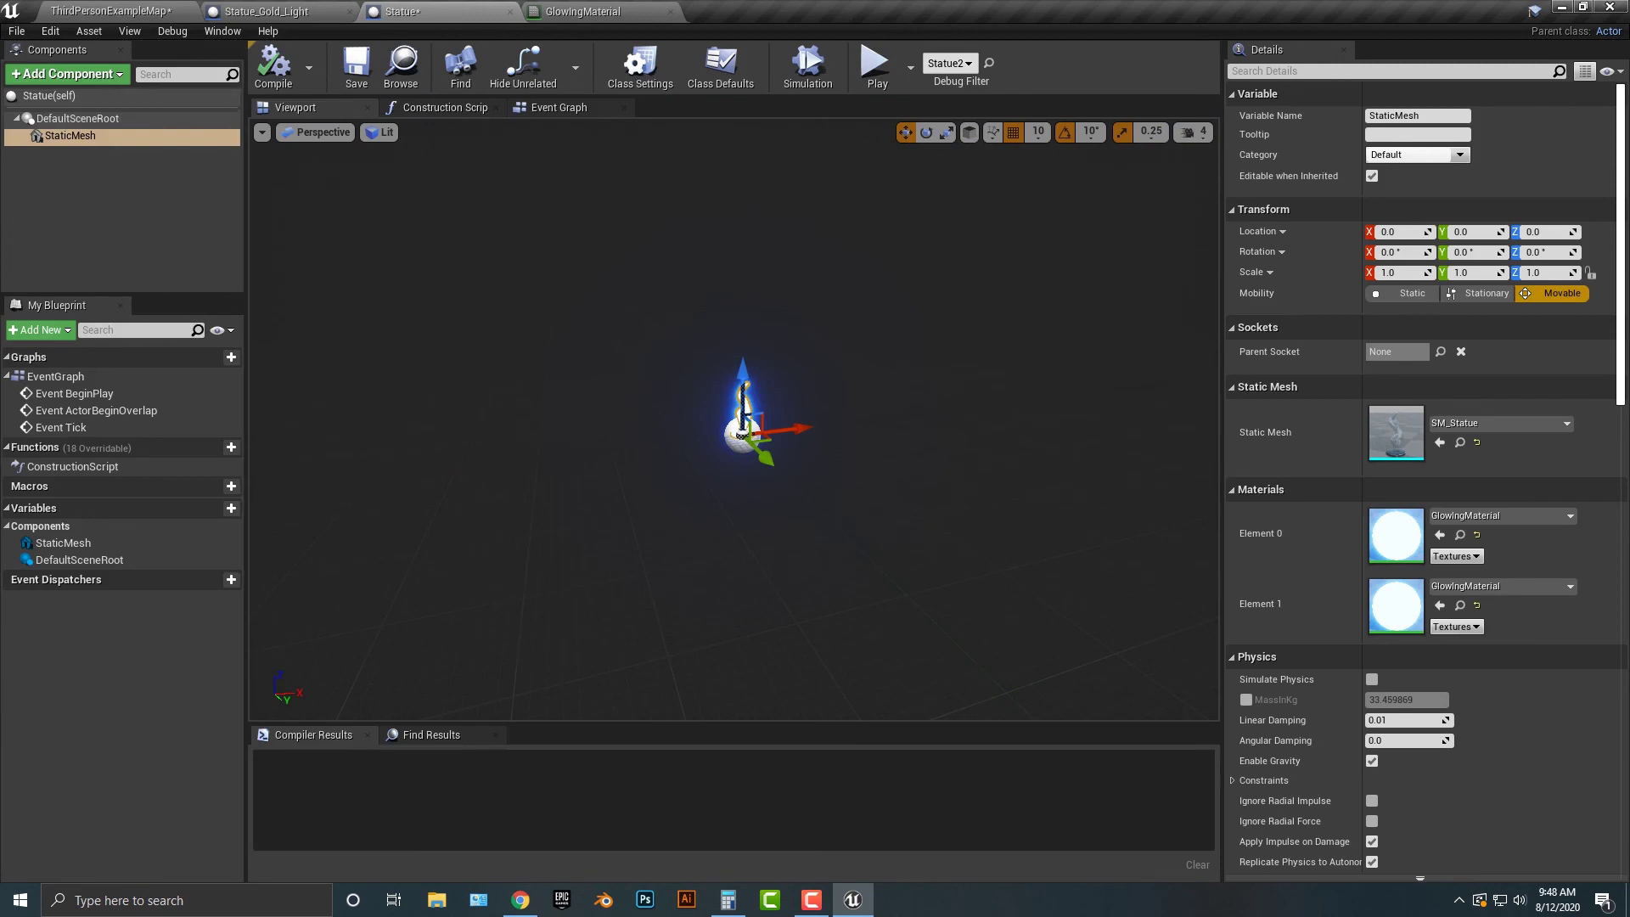
{"action": "left_click", "coordinate": [68, 74]}
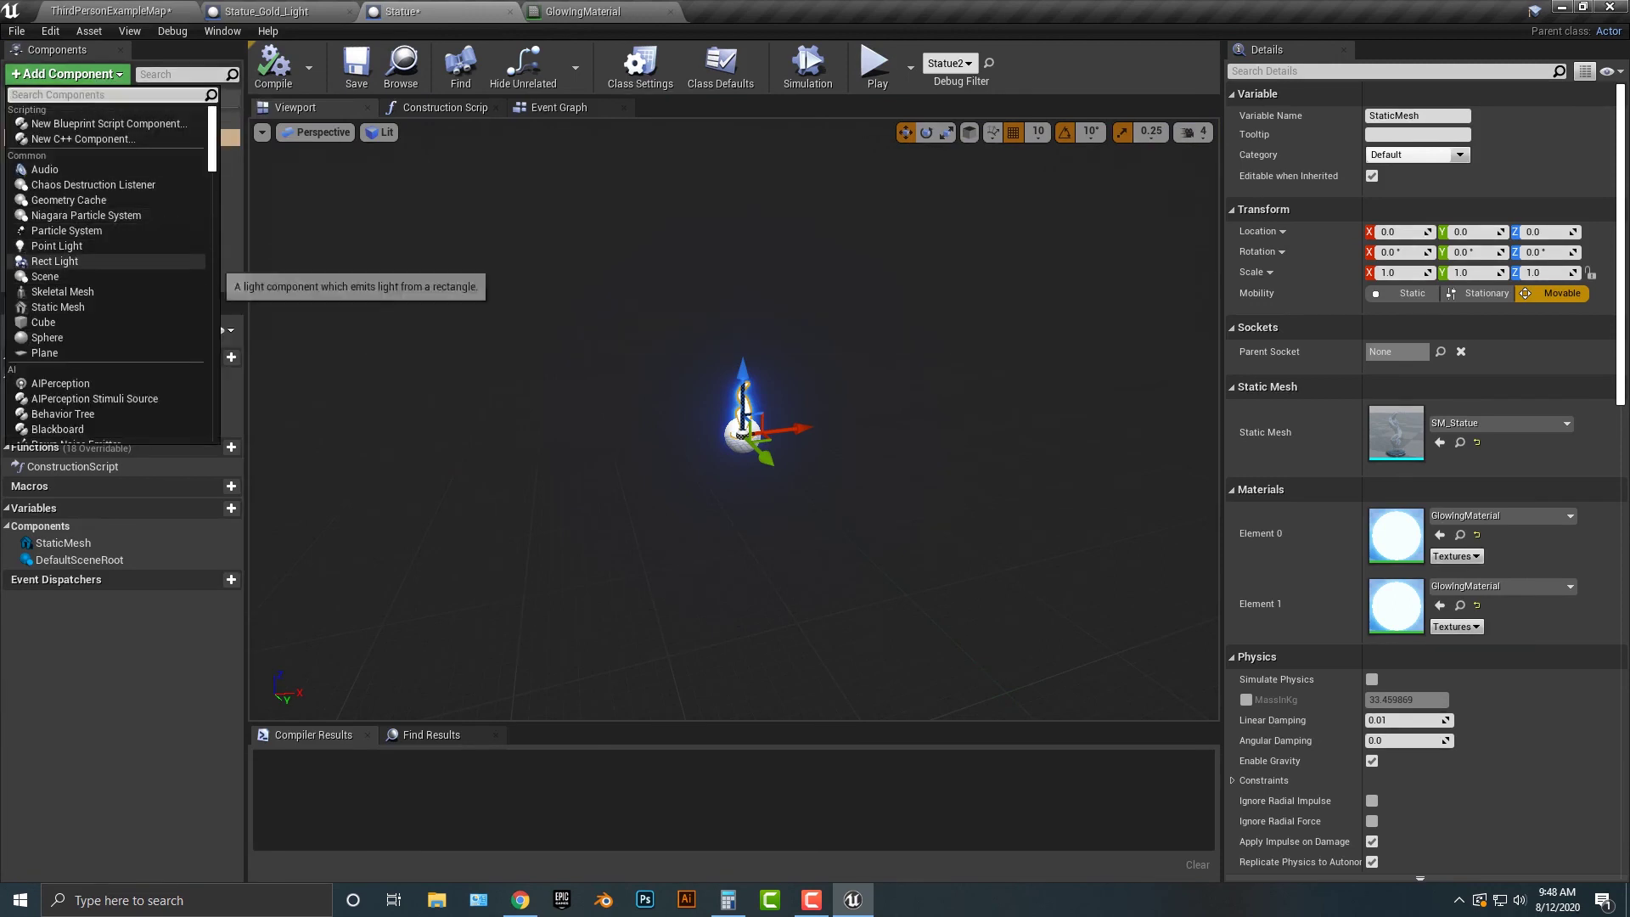
{"action": "left_click", "coordinate": [52, 245]}
{"action": "key", "text": "Return"}
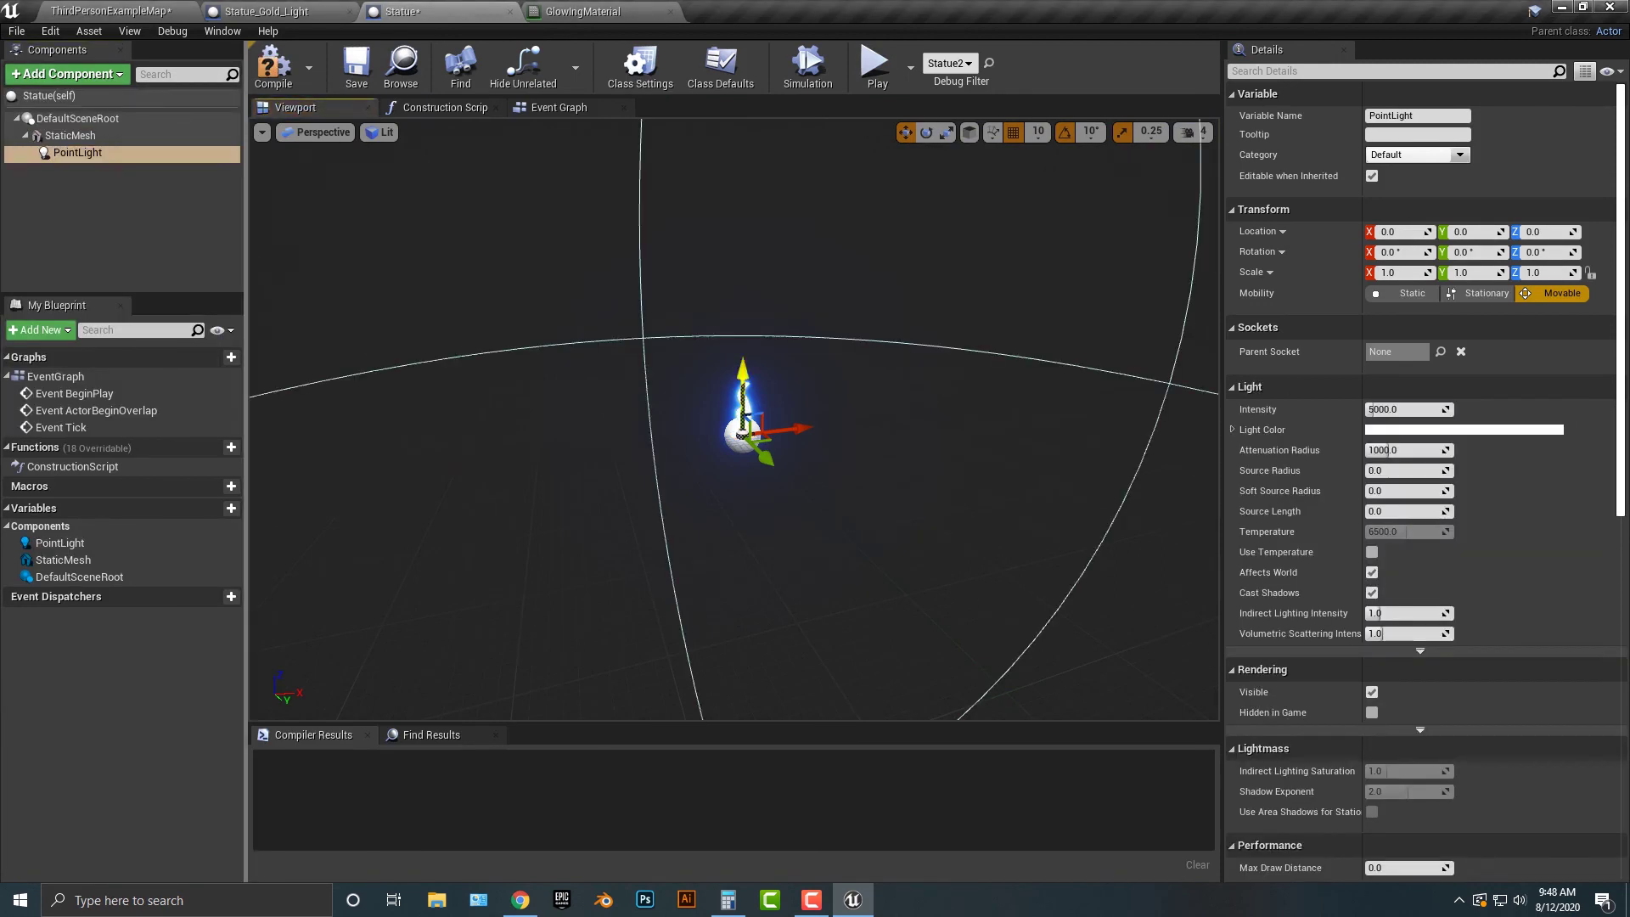
{"action": "left_click_drag", "start_coordinate": [745, 424], "coordinate": [747, 376]}
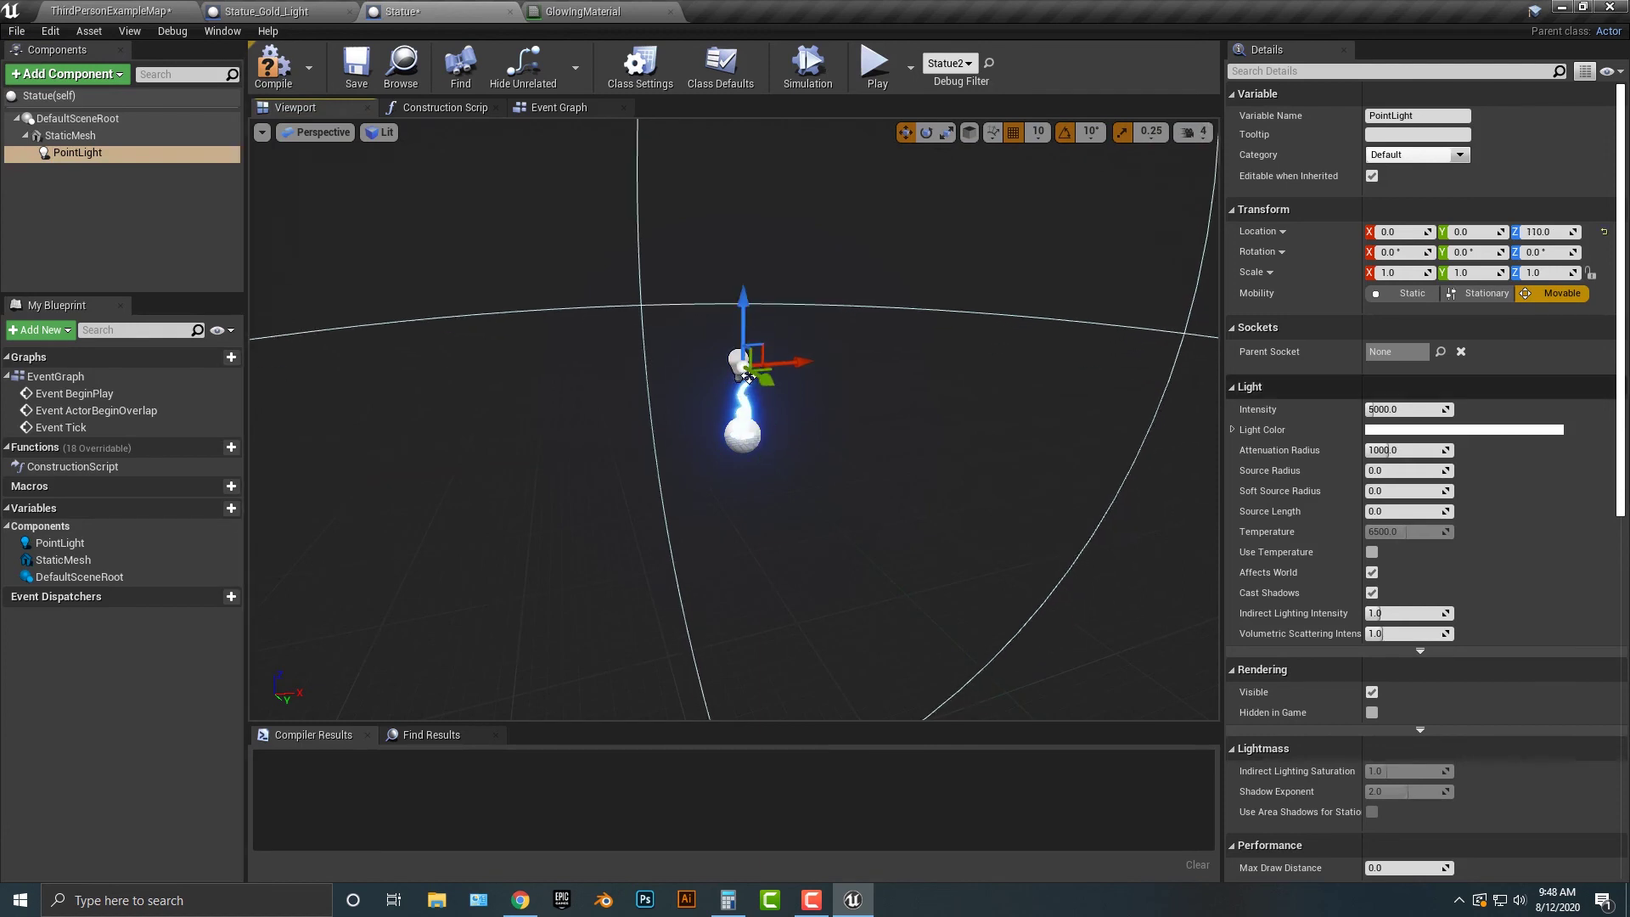
Set the point light's intensity to about 47662, attenuation radius to about 921, and light colour to blue (hex sRGB 2B7BFFFF)
{"action": "left_click_drag", "start_coordinate": [1413, 409], "coordinate": [1385, 450]}
{"action": "left_click_drag", "start_coordinate": [747, 376], "coordinate": [747, 376]}
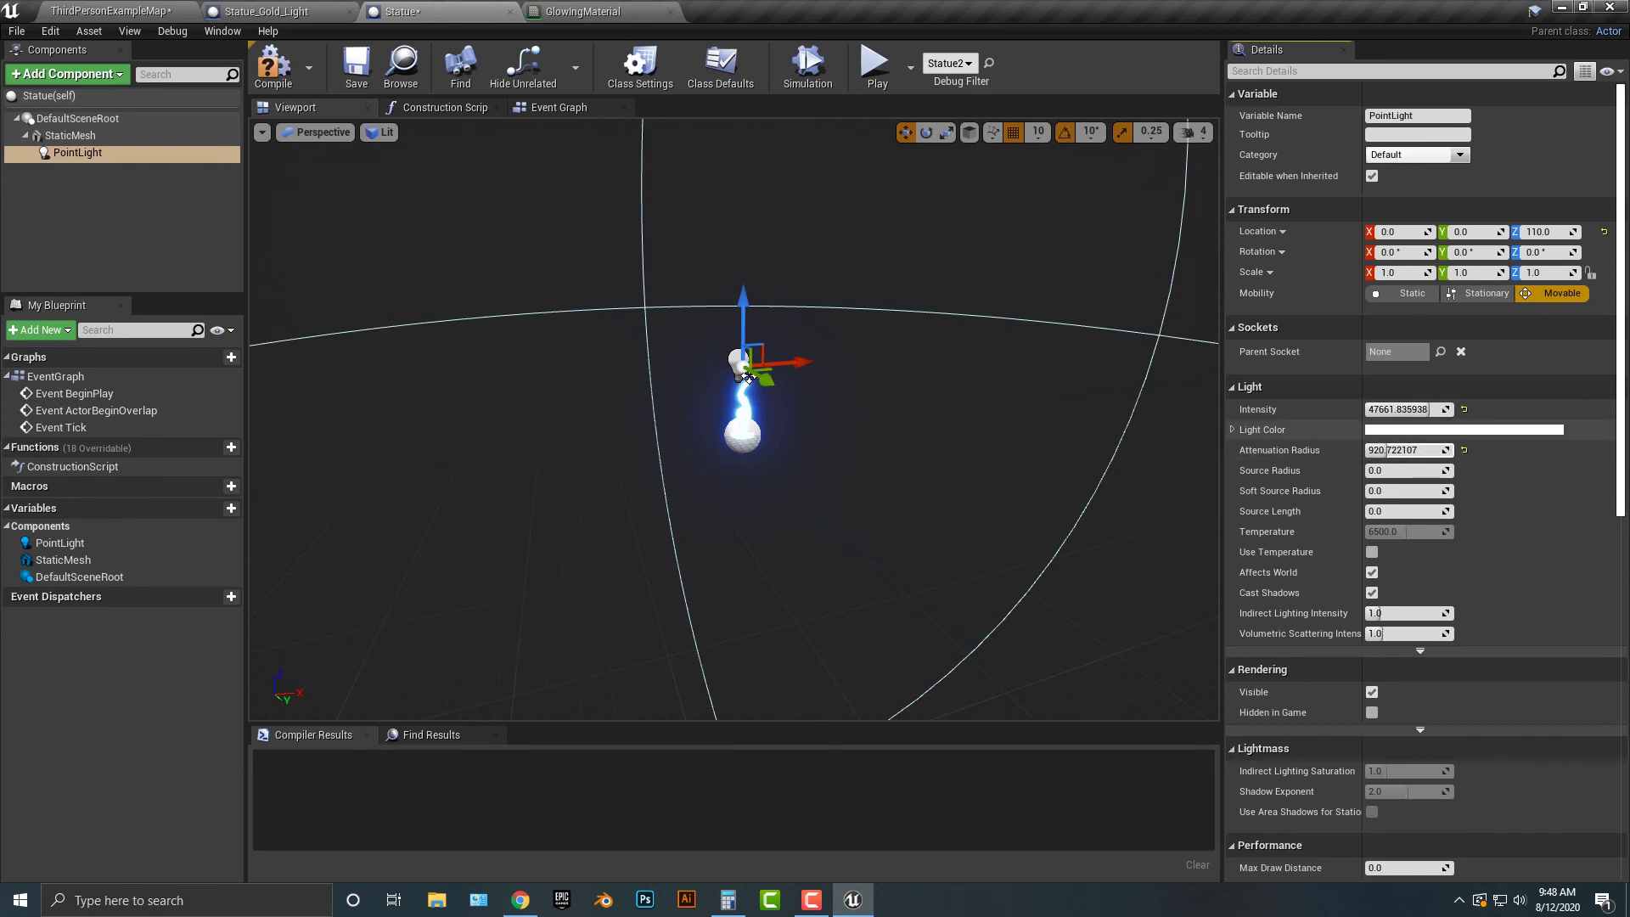
{"action": "left_click", "coordinate": [1391, 429]}
{"action": "left_click_drag", "start_coordinate": [1111, 548], "coordinate": [1073, 509]}
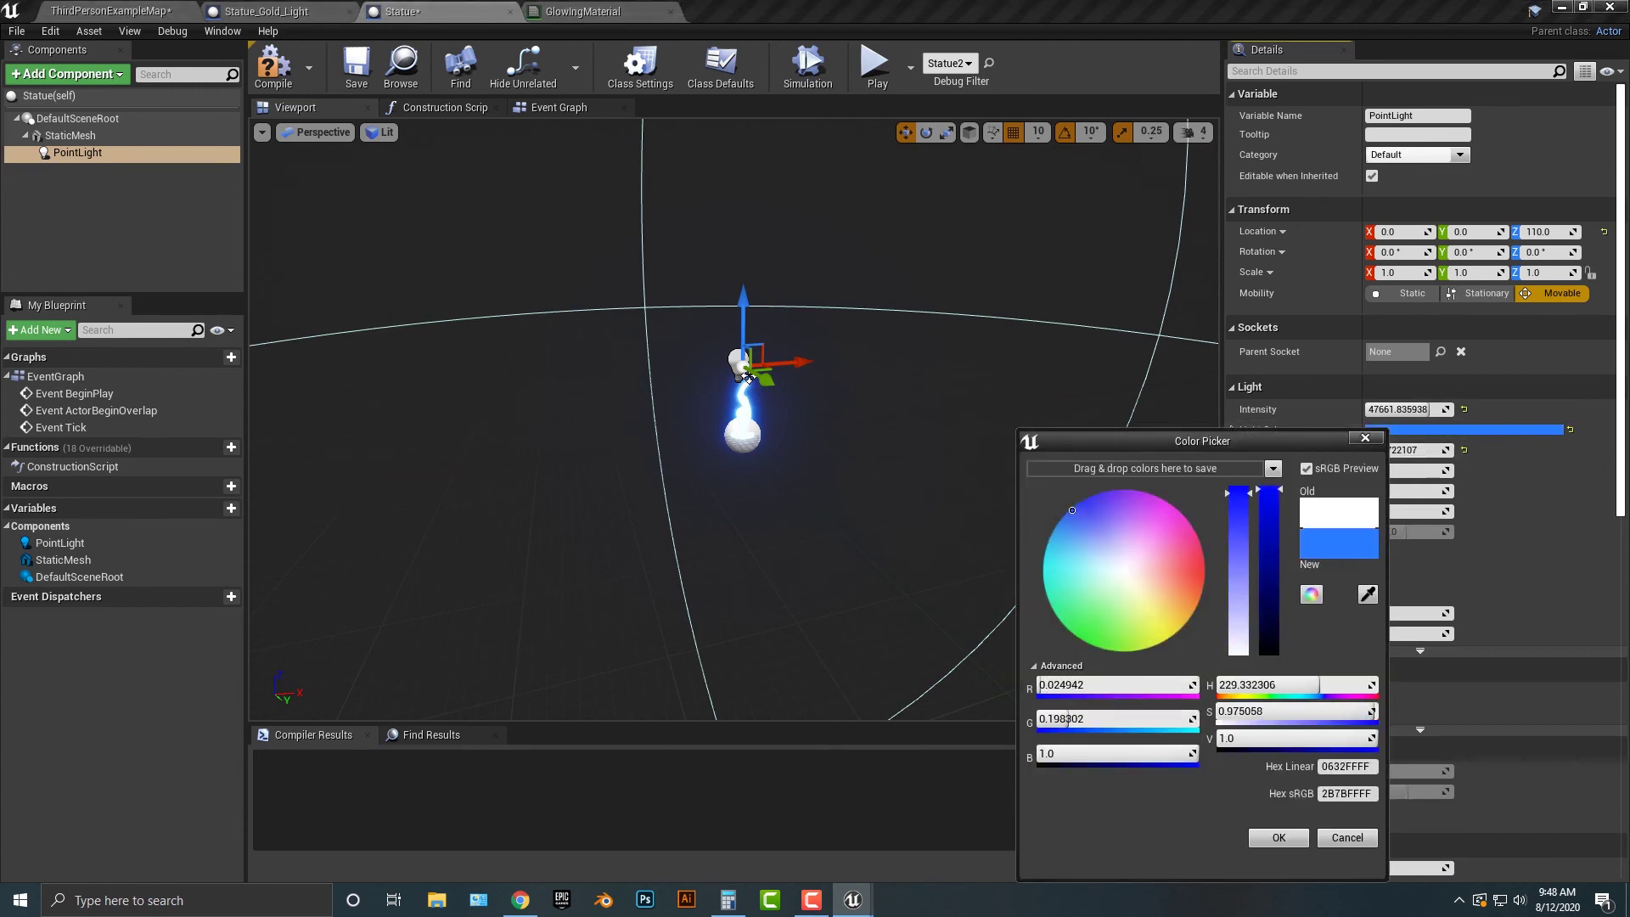
{"action": "left_click", "coordinate": [1279, 837]}
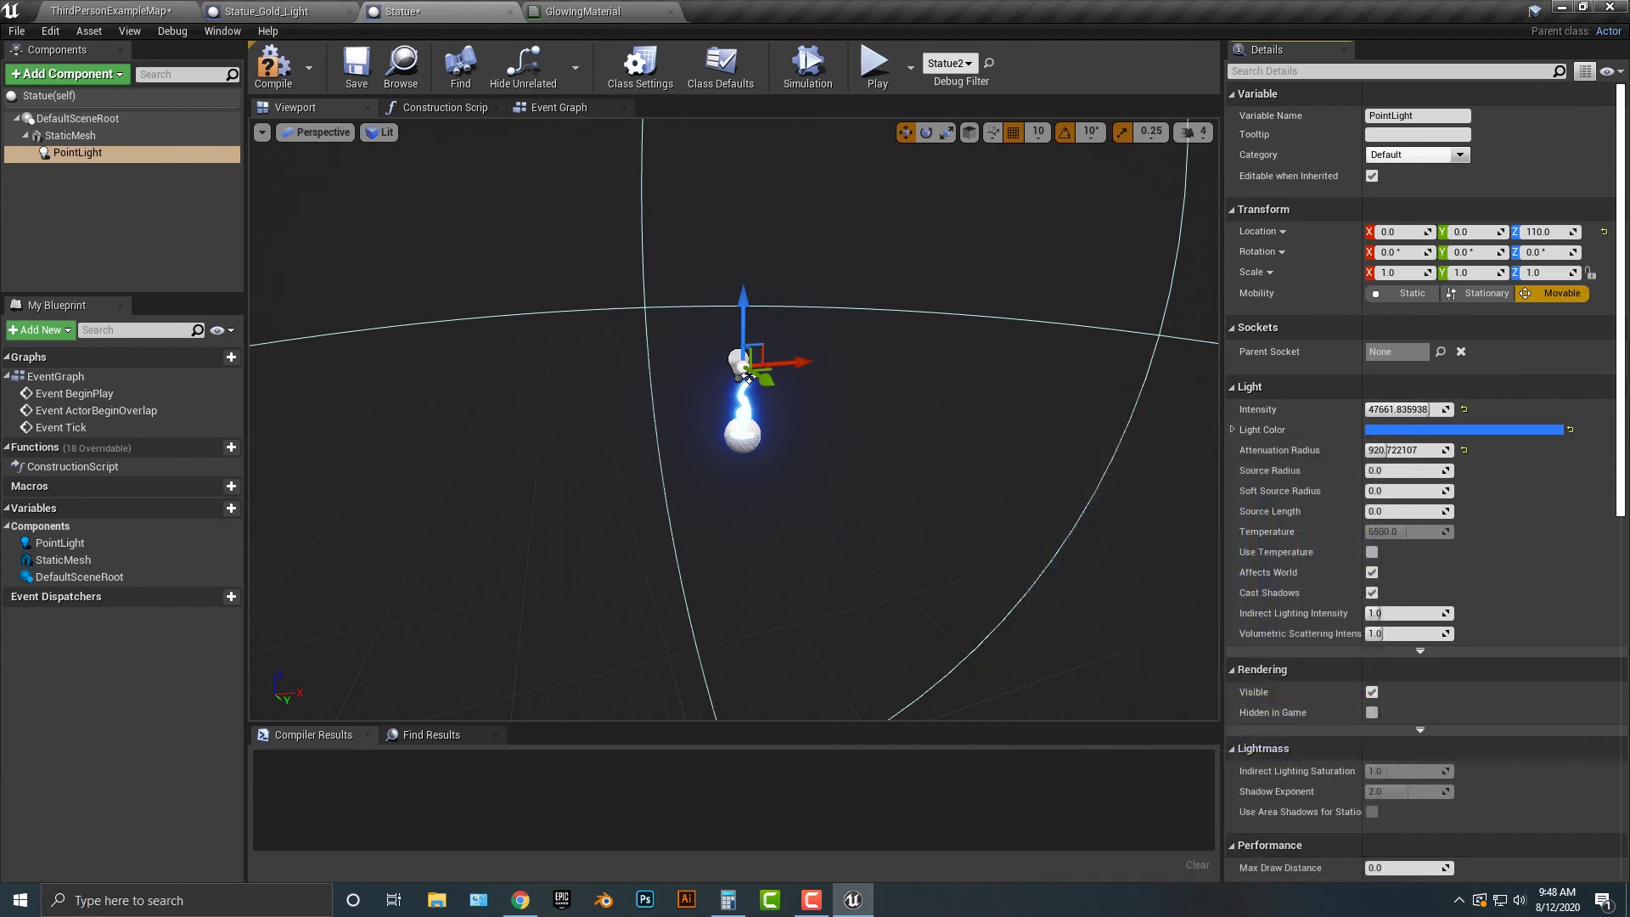
Play the level from the Statue blueprint and walk the character between both statues to inspect the blue point light's effect
{"action": "left_click", "coordinate": [877, 66]}
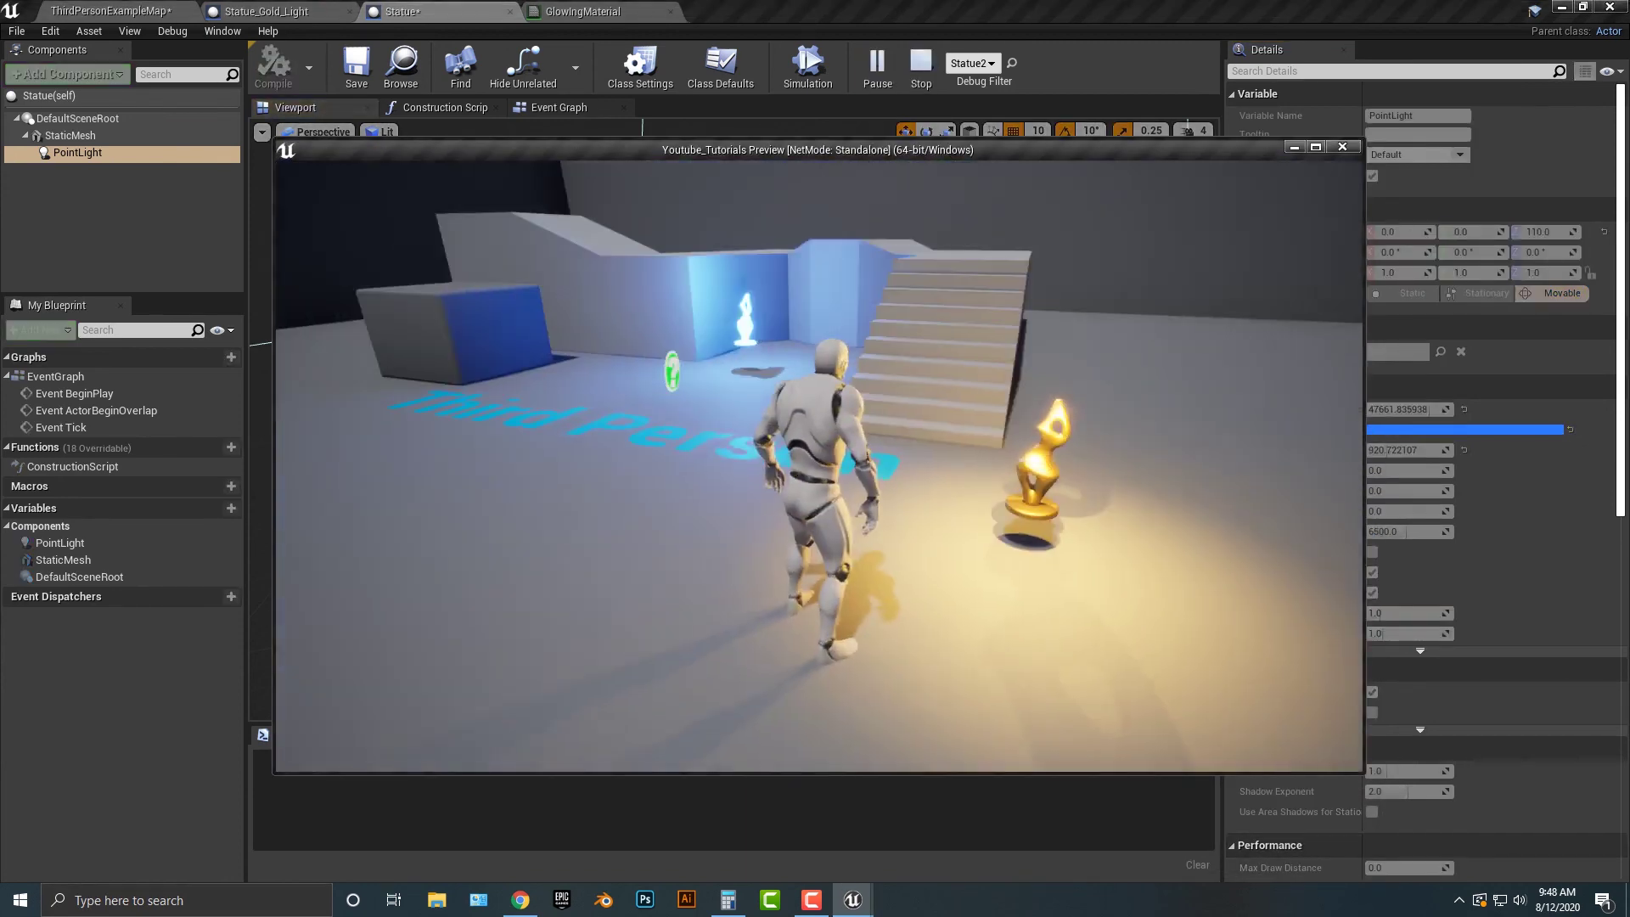
{"action": "key", "text": "w"}
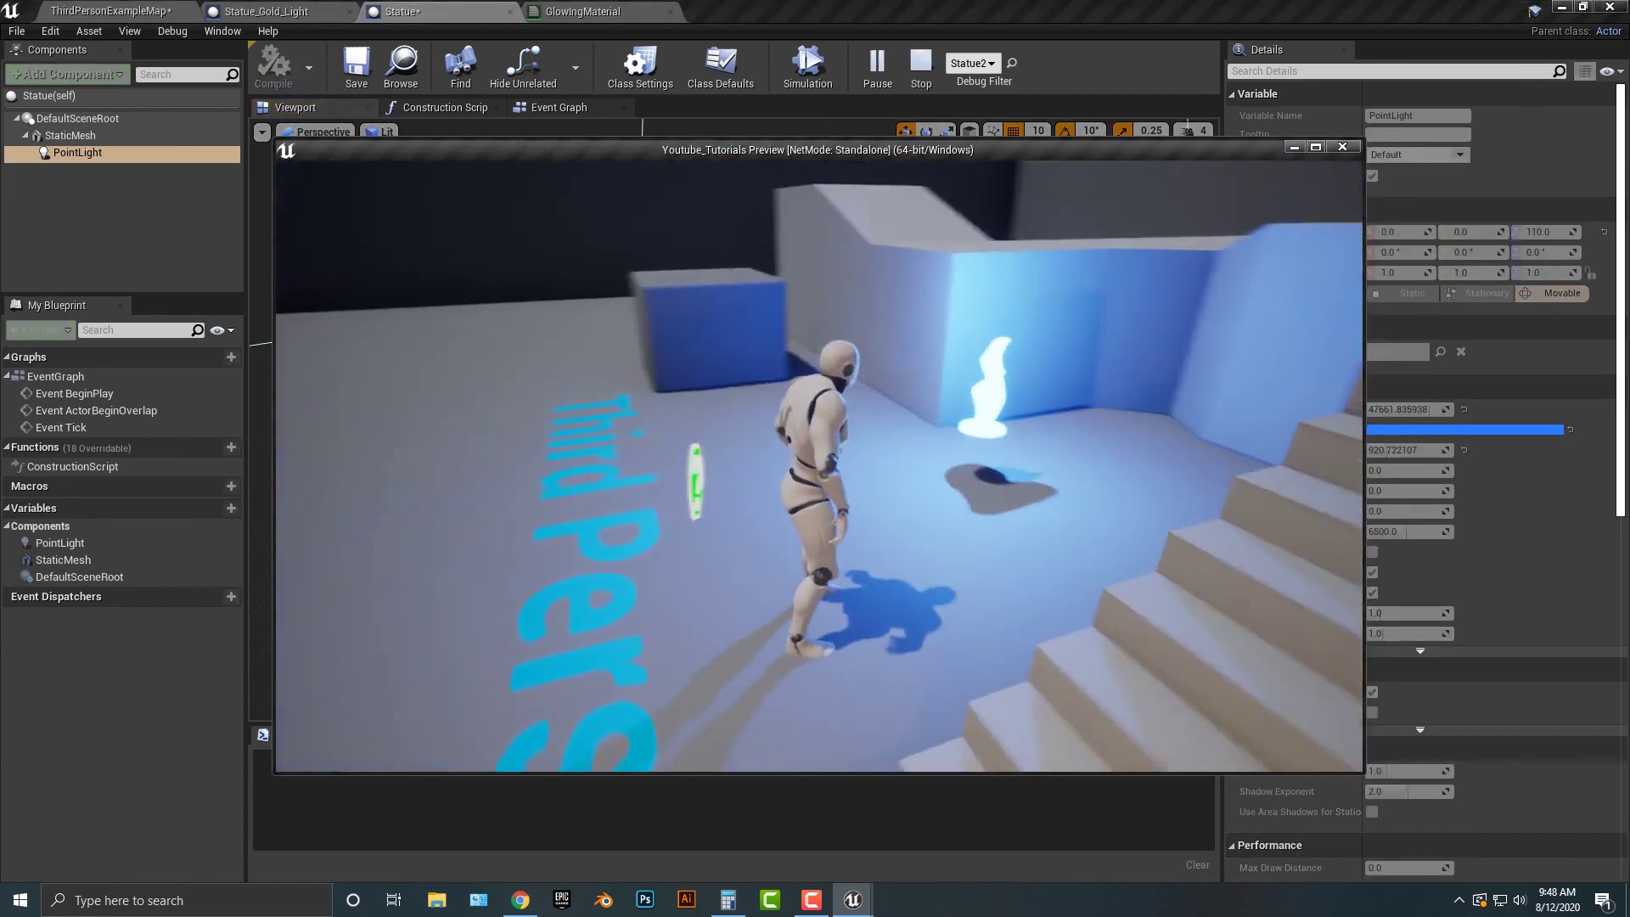
{"action": "key", "text": "w"}
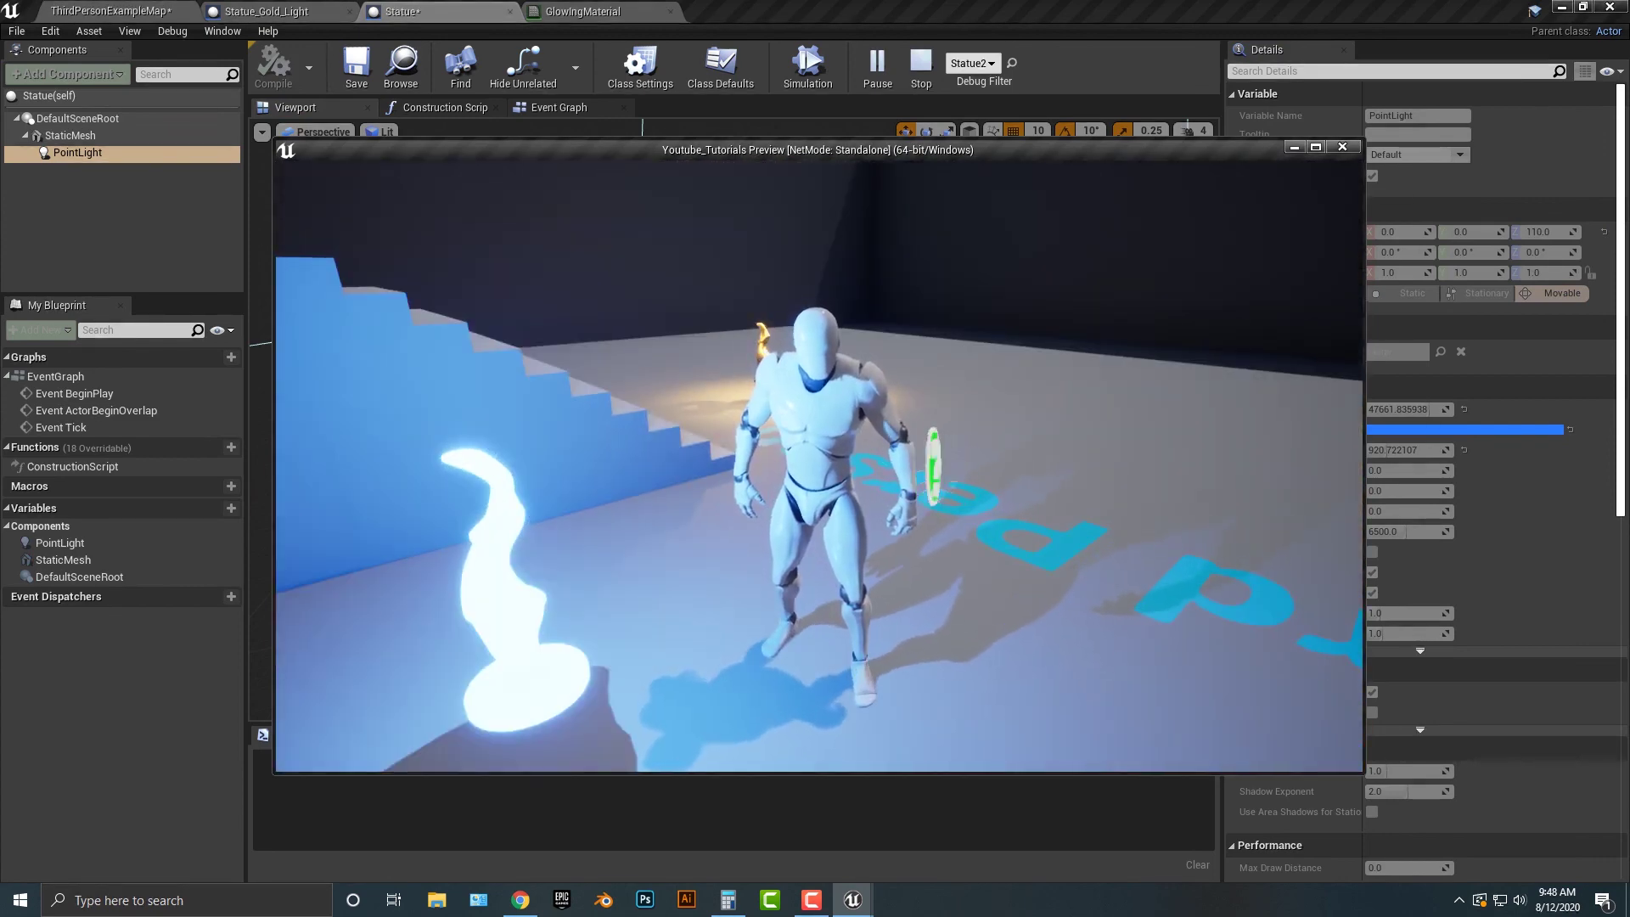
{"action": "key", "text": "w"}
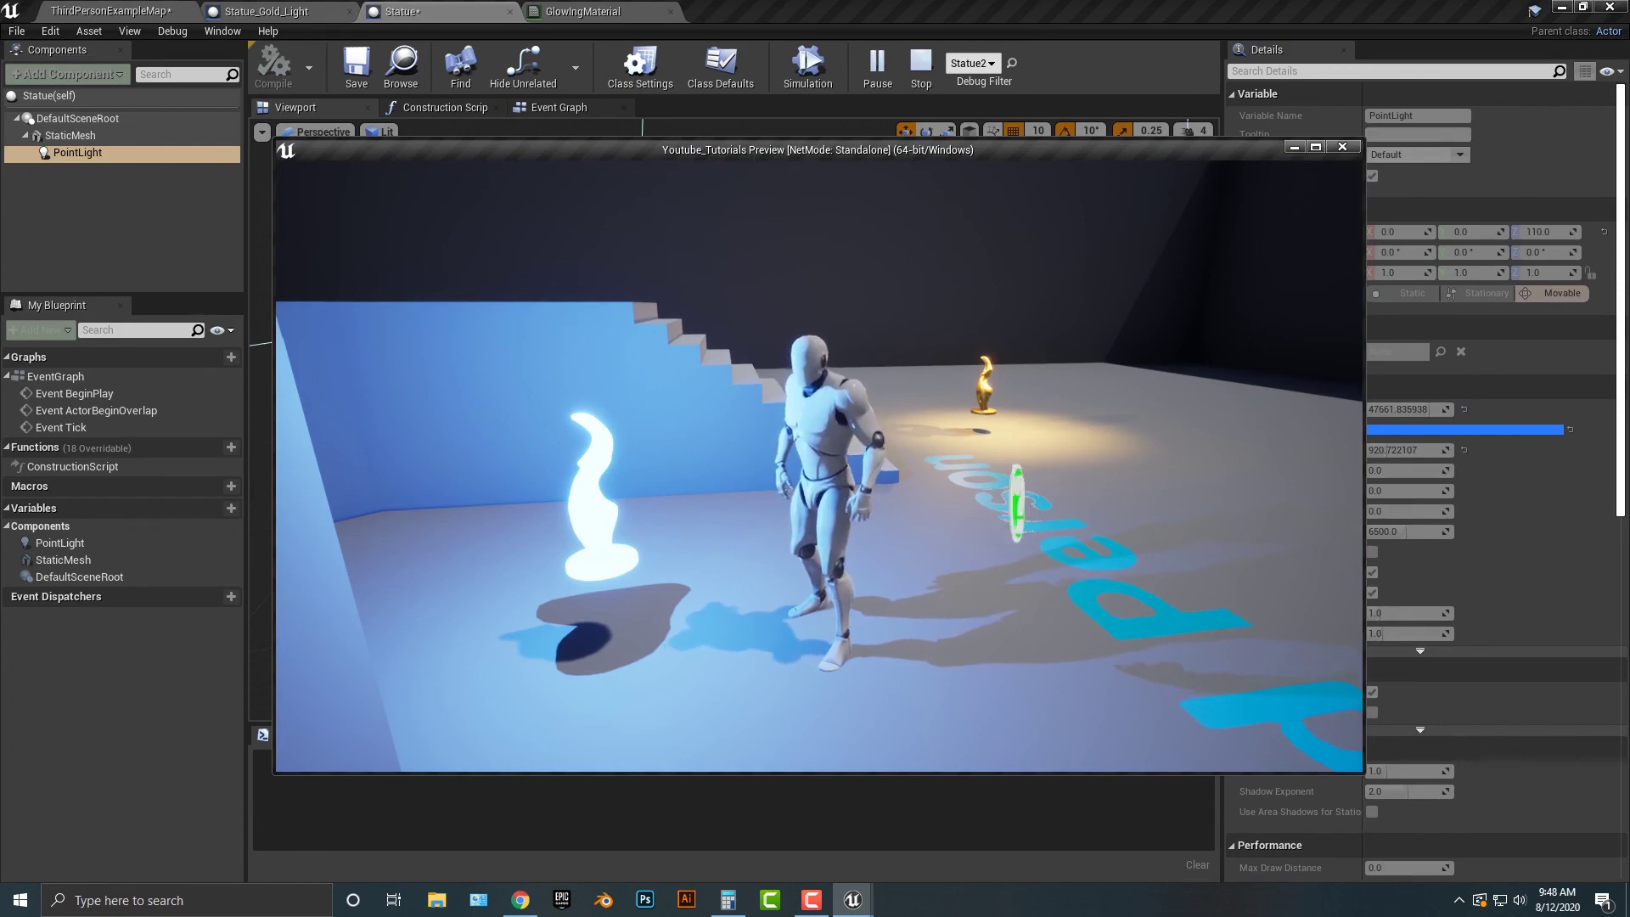
{"action": "key", "text": "w"}
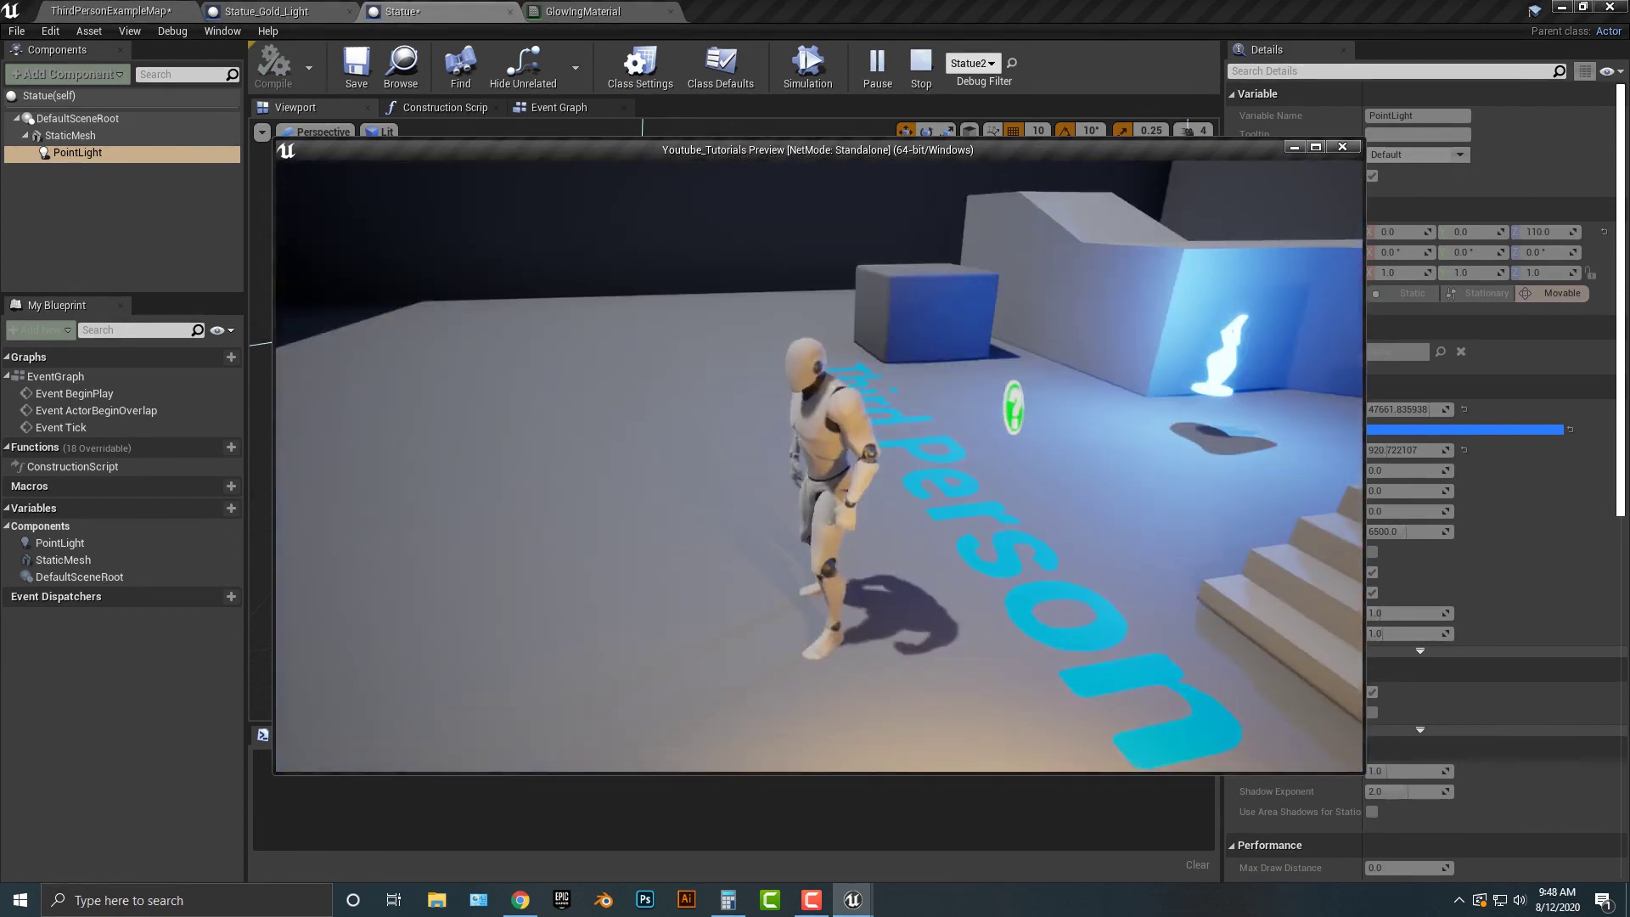
{"action": "key", "text": "w"}
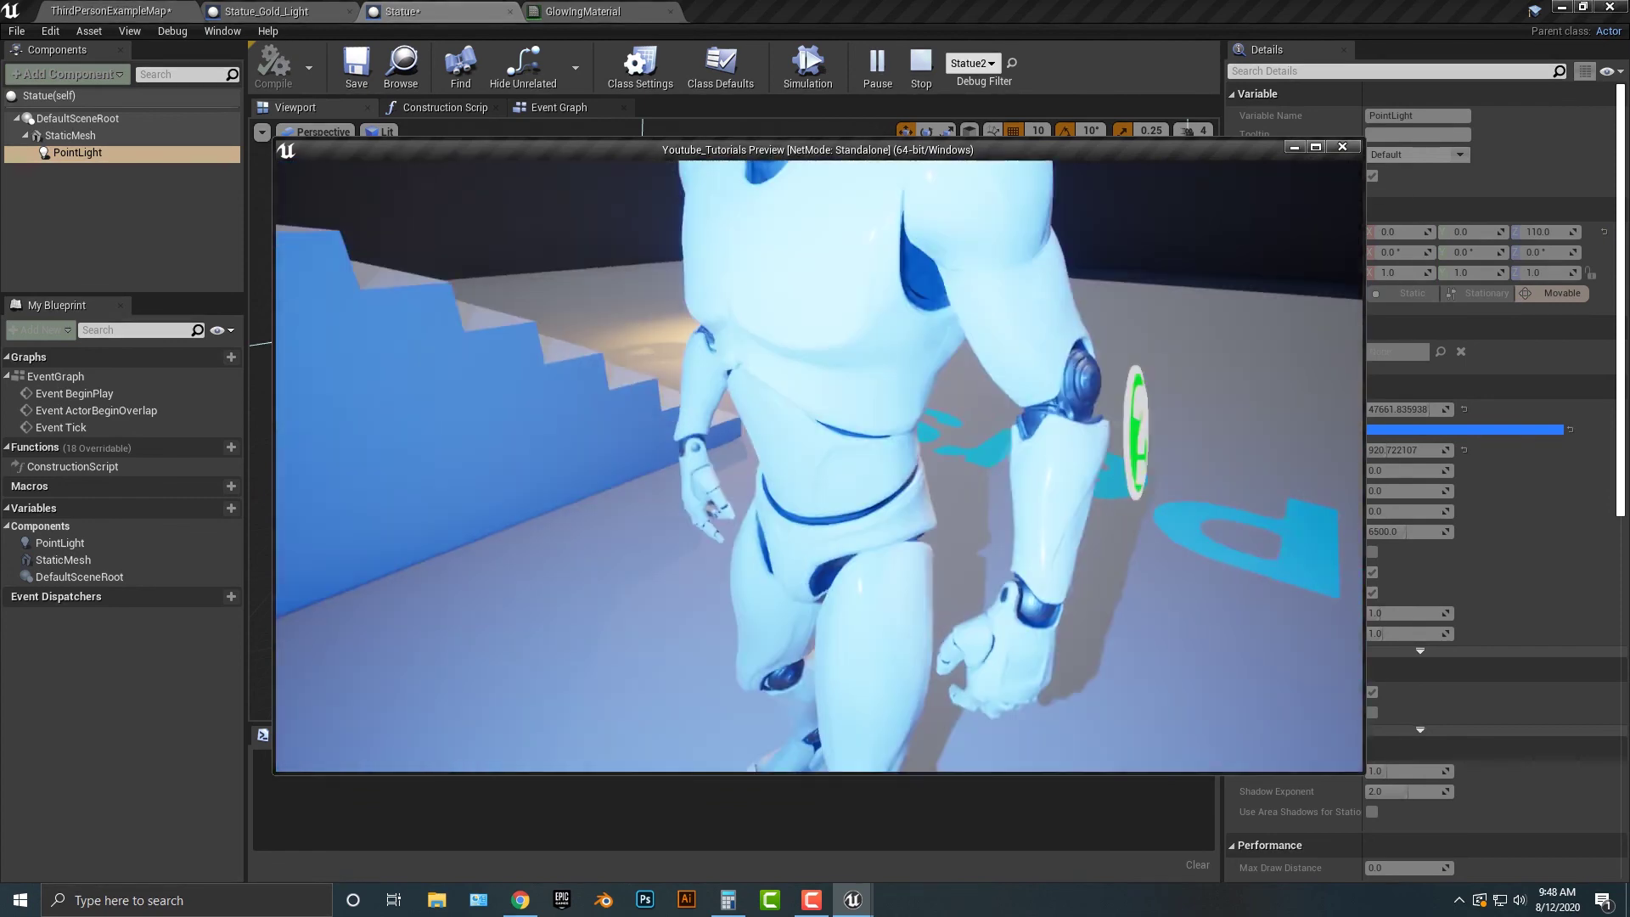
{"action": "key", "text": "w"}
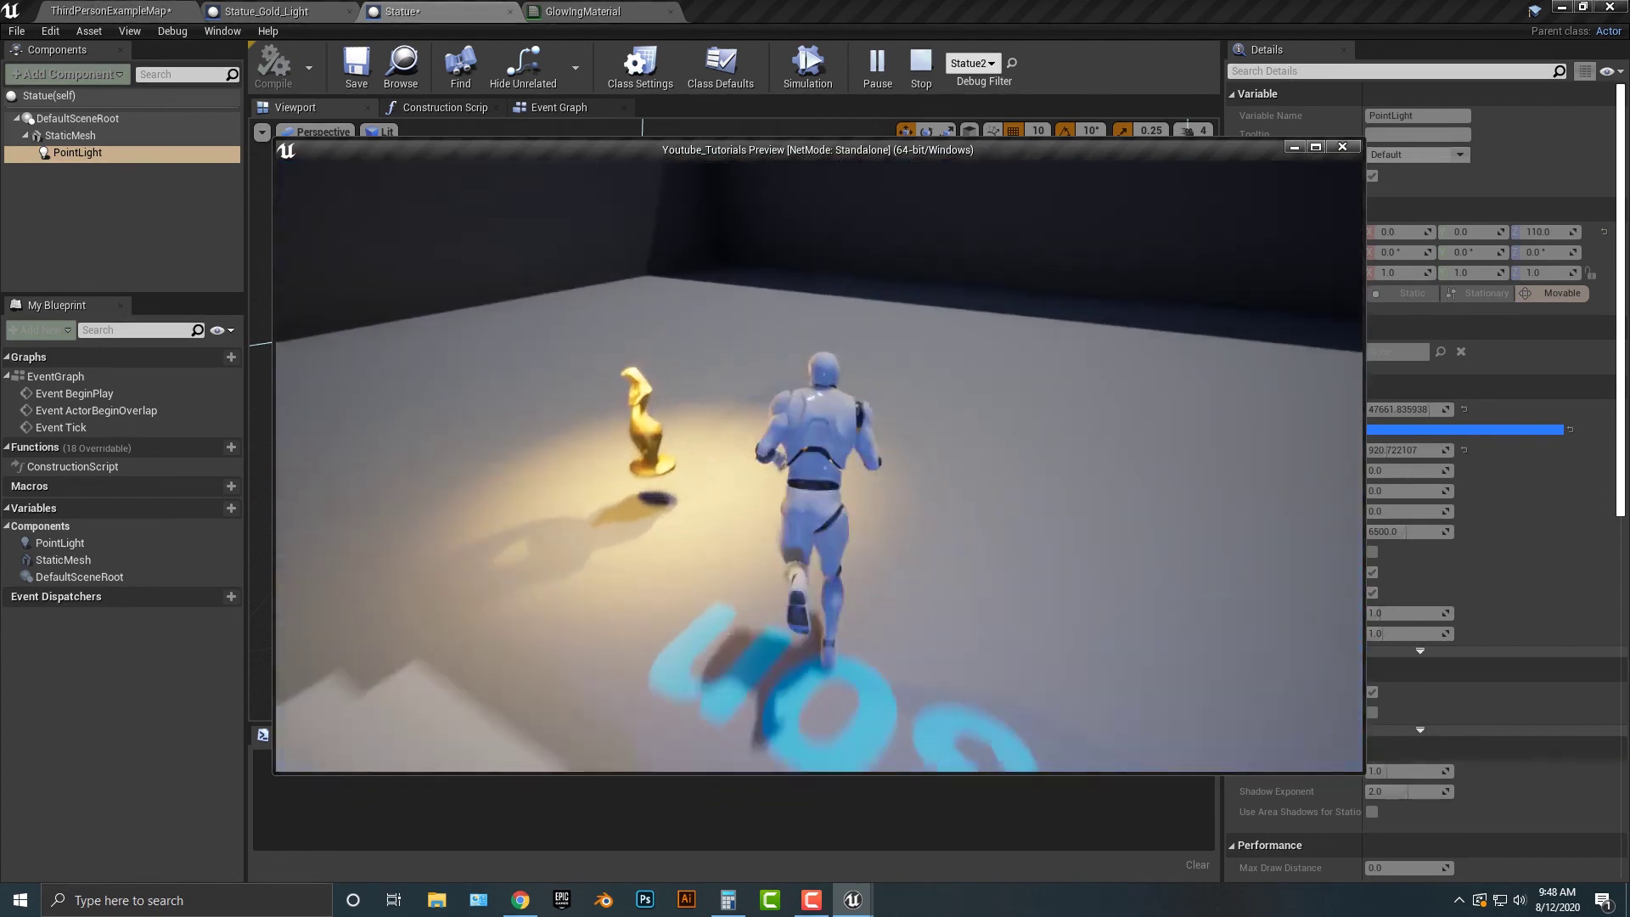
{"action": "key", "text": "w"}
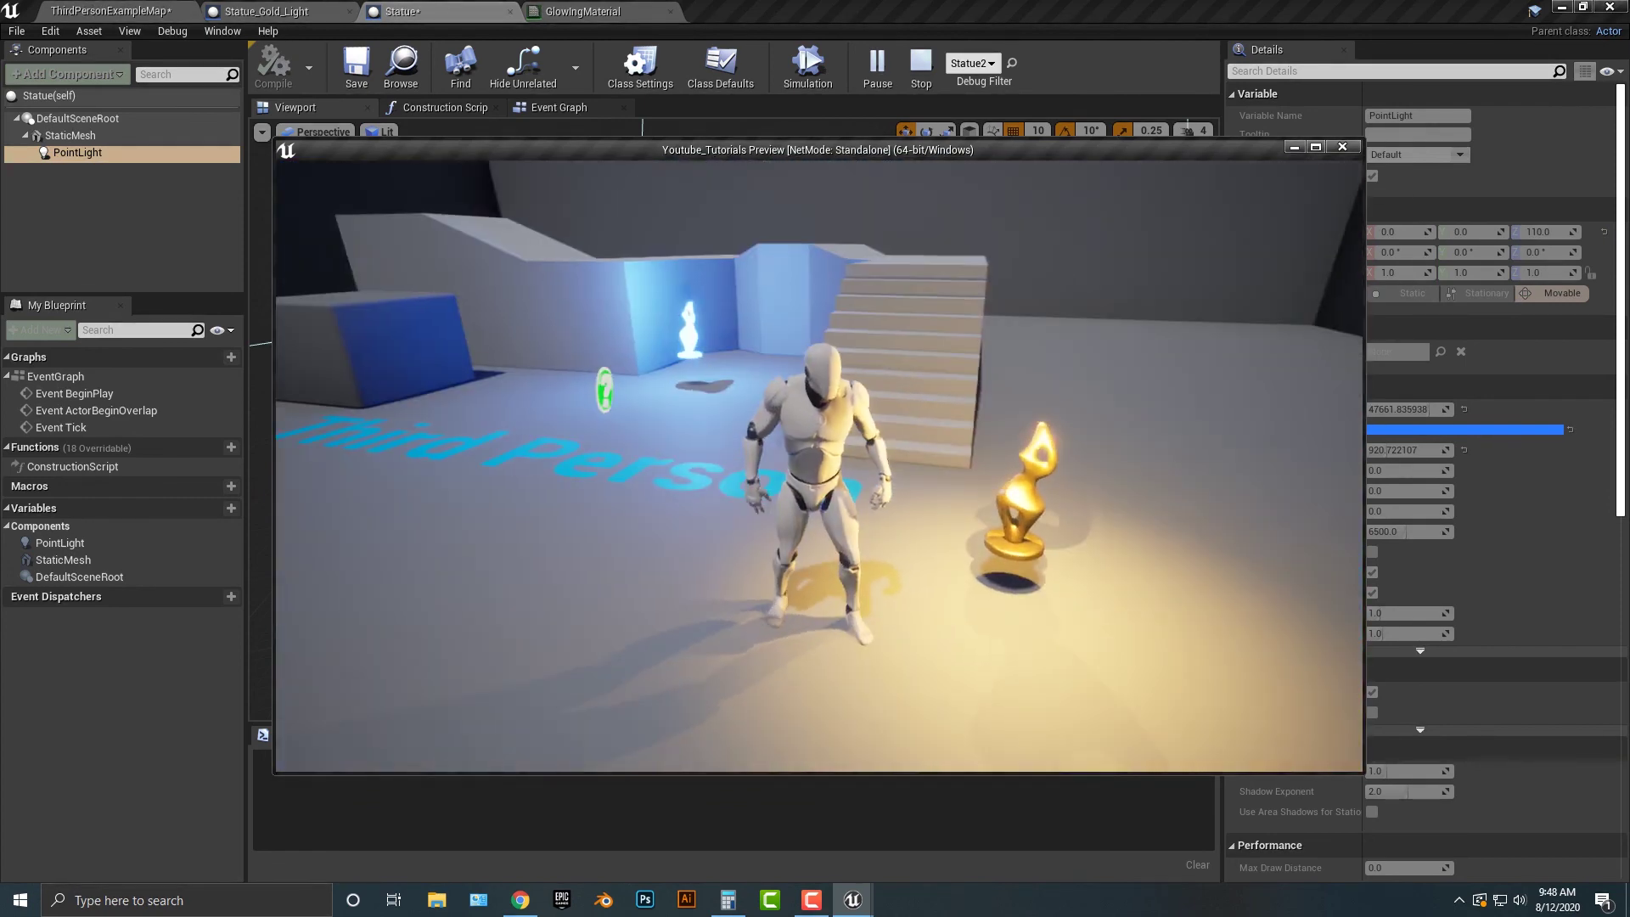
{"action": "key", "text": "w"}
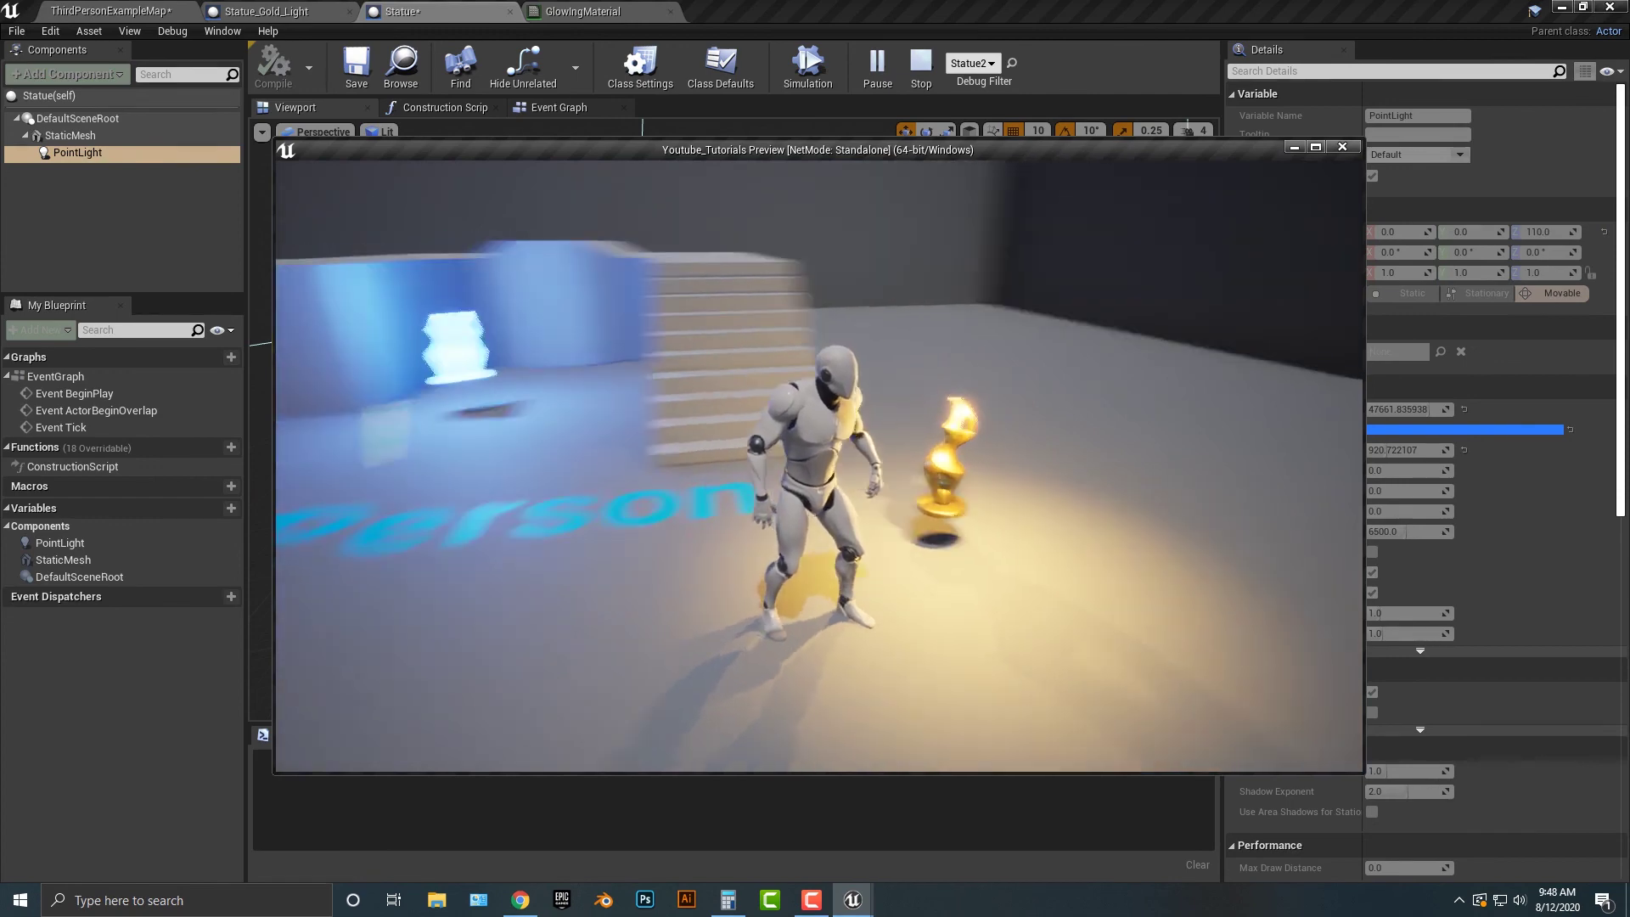
{"action": "key", "text": "w"}
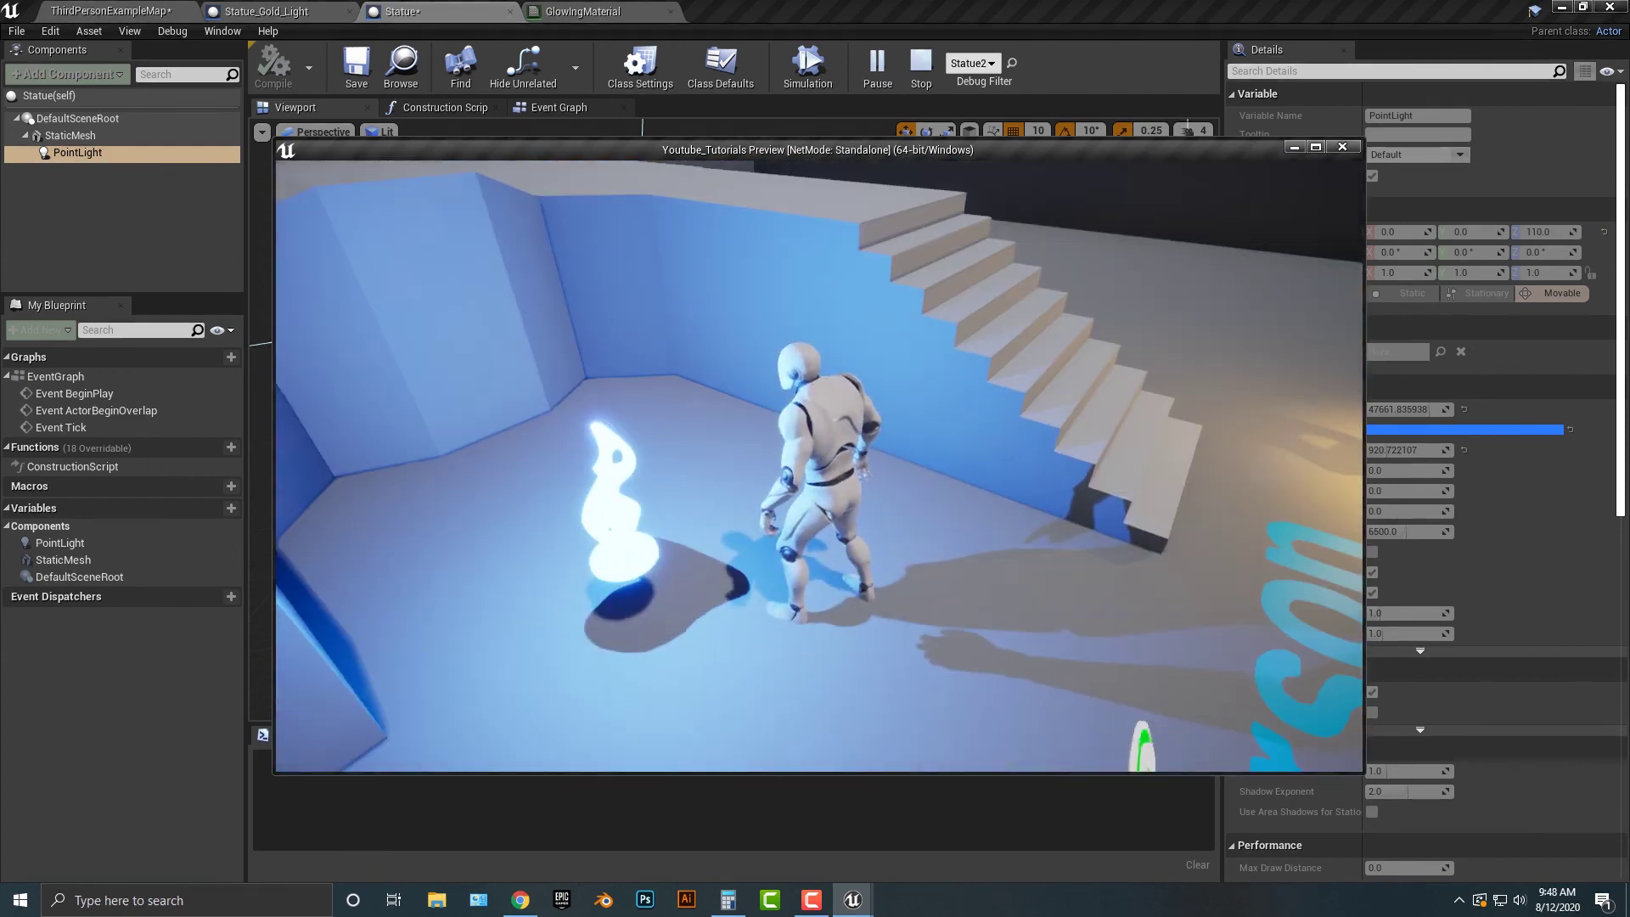
{"action": "key", "text": "w"}
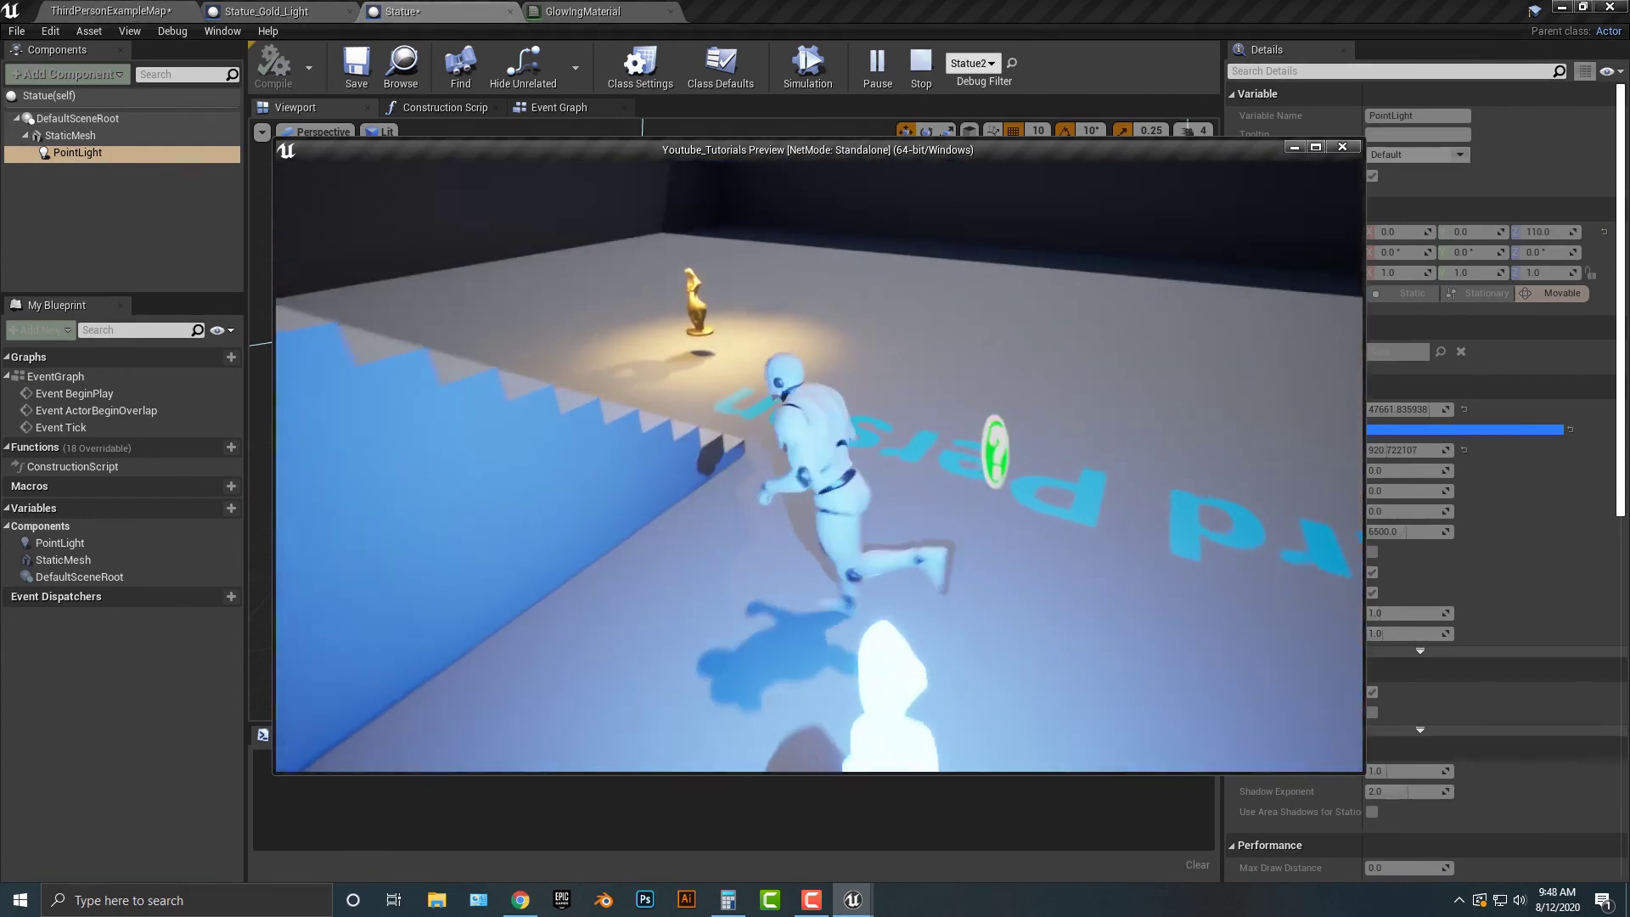
{"action": "key", "text": "w"}
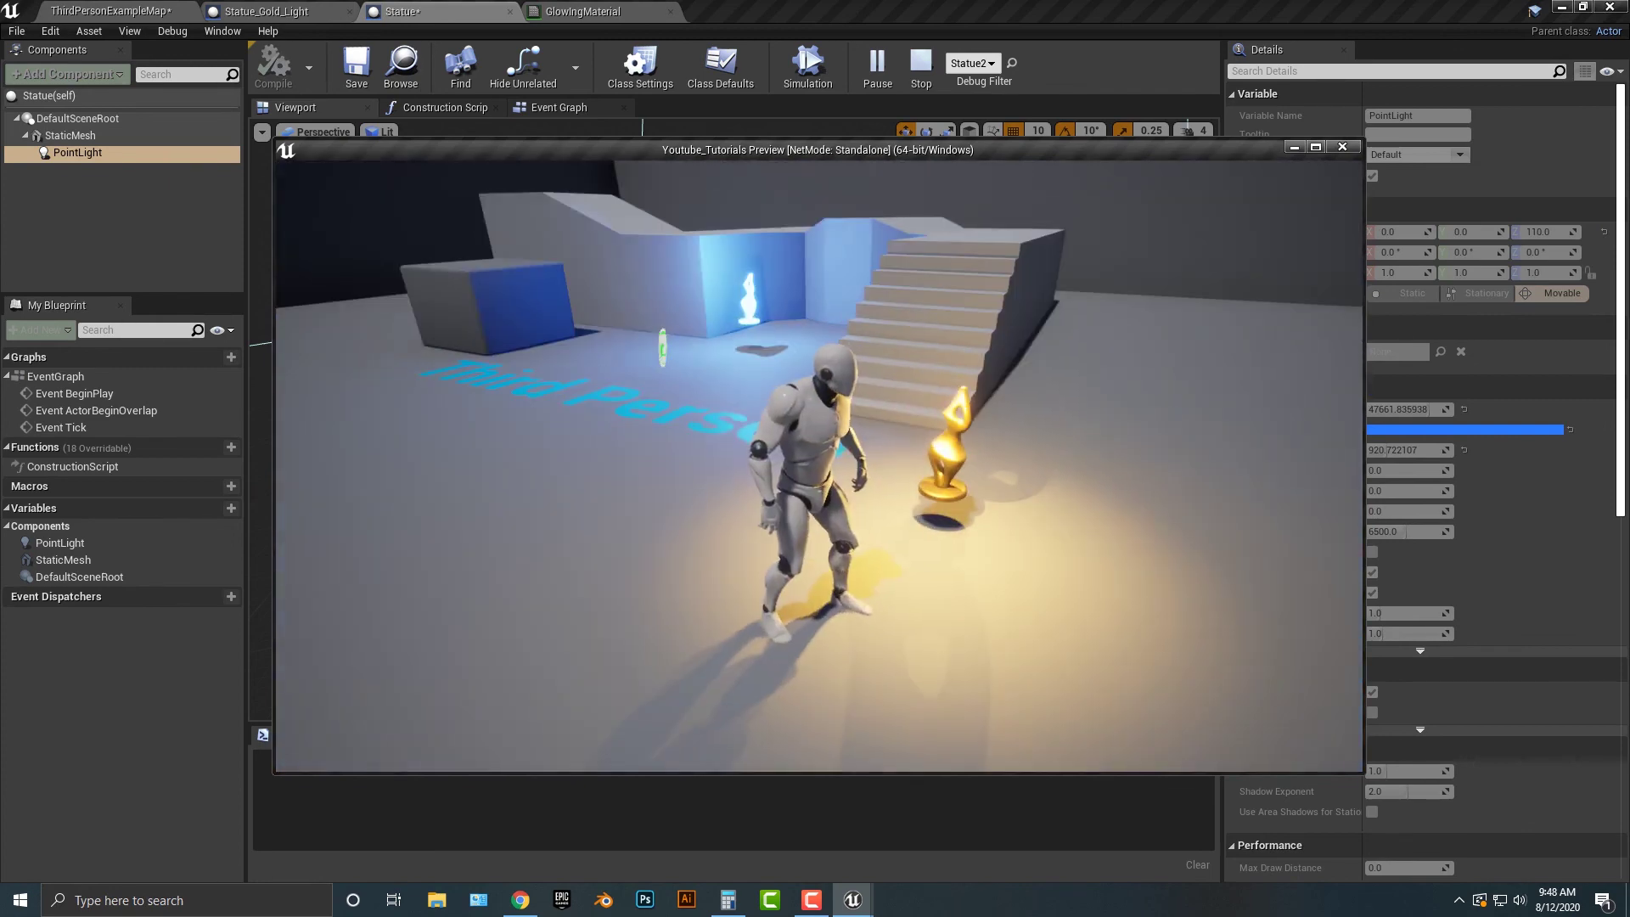